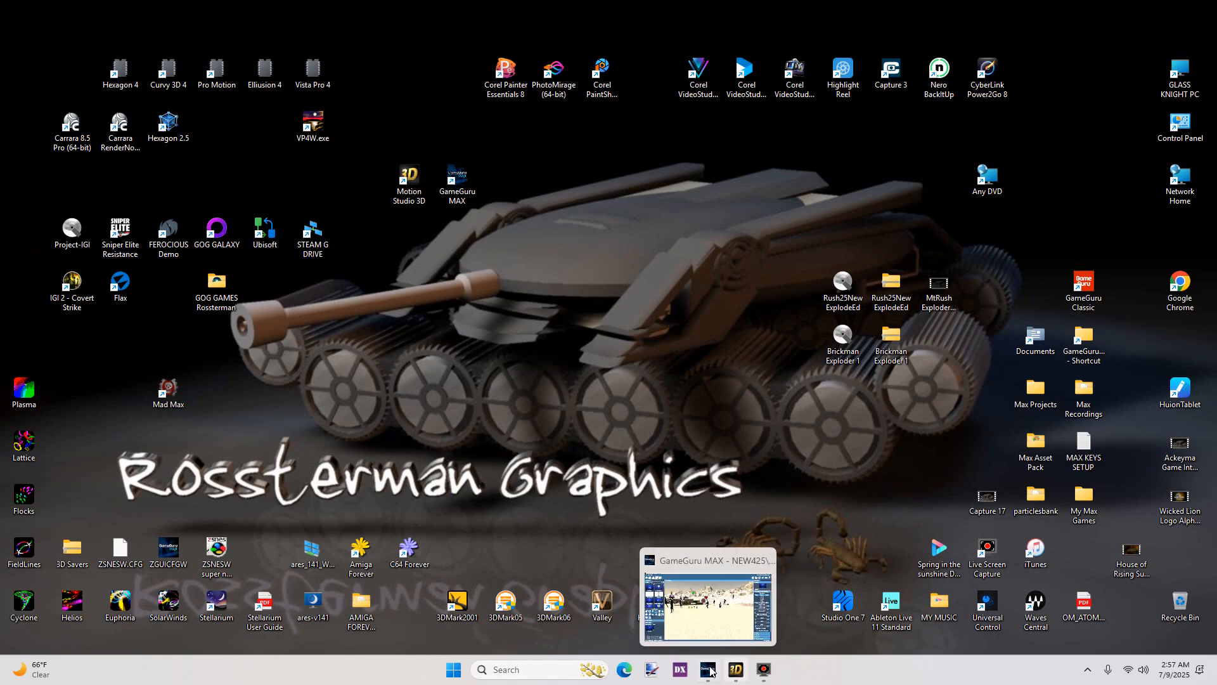
# Switch to Corel MotionStudio 3D
pyautogui.click(736, 673)
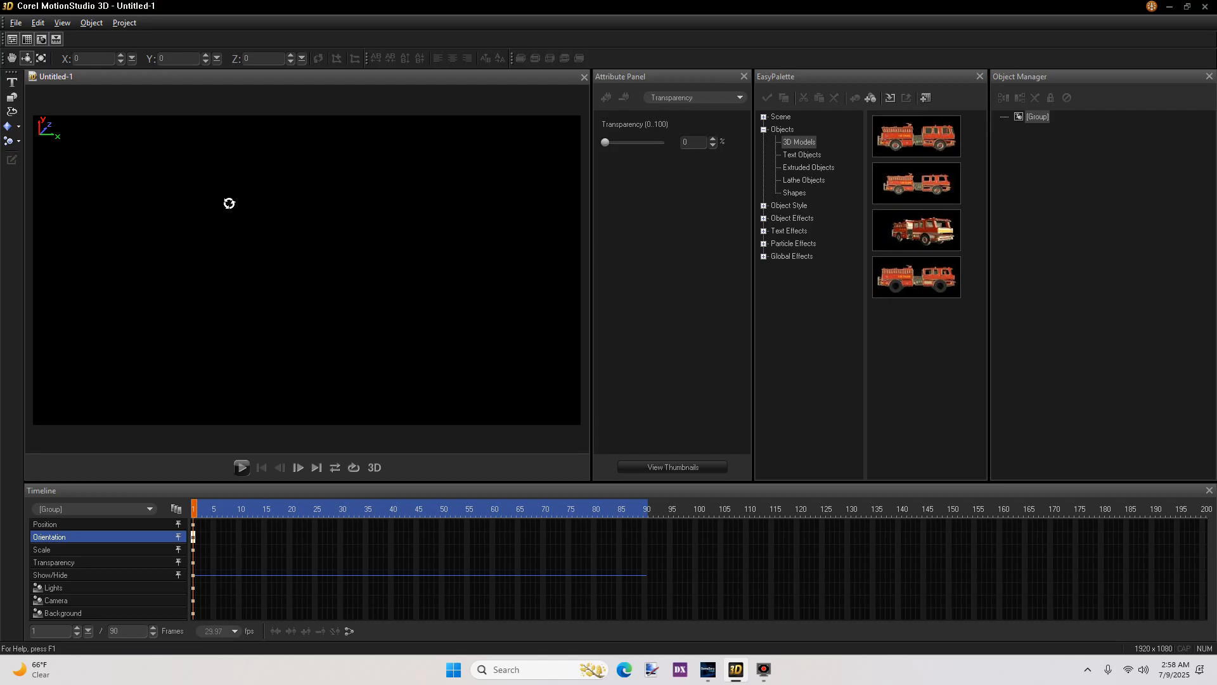
# Start a new graphic object in the Path Editor and draw a rectangle around the canvas centre
pyautogui.click(12, 98)
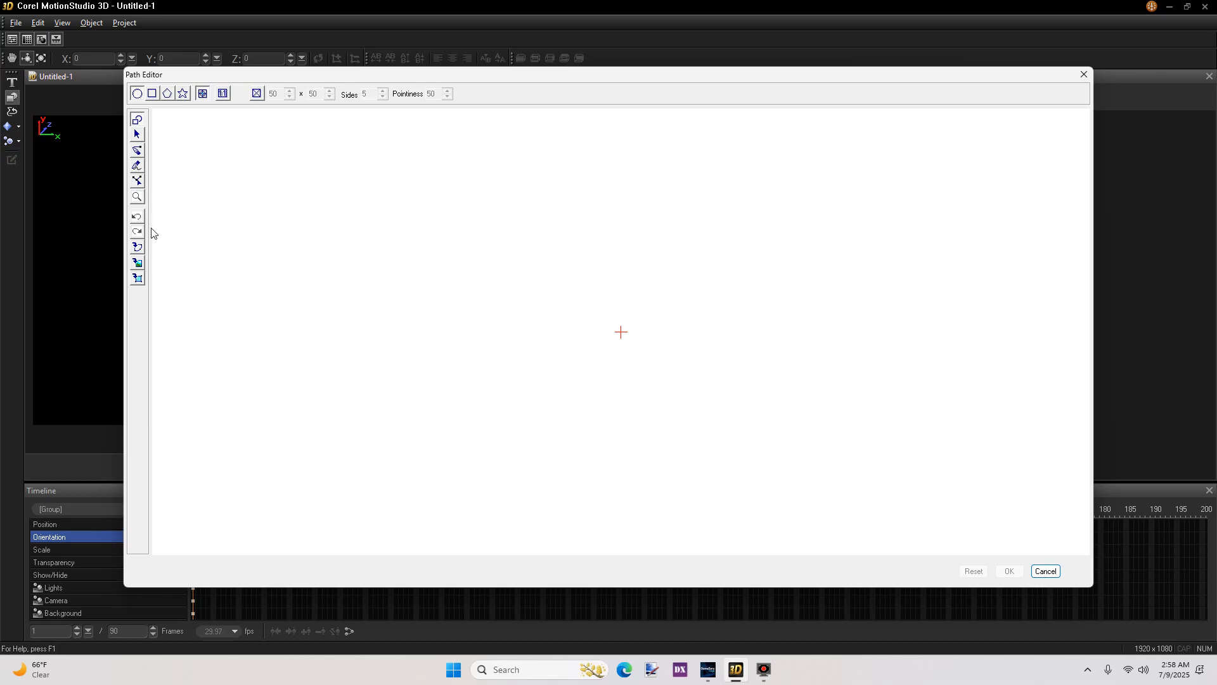
pyautogui.click(137, 263)
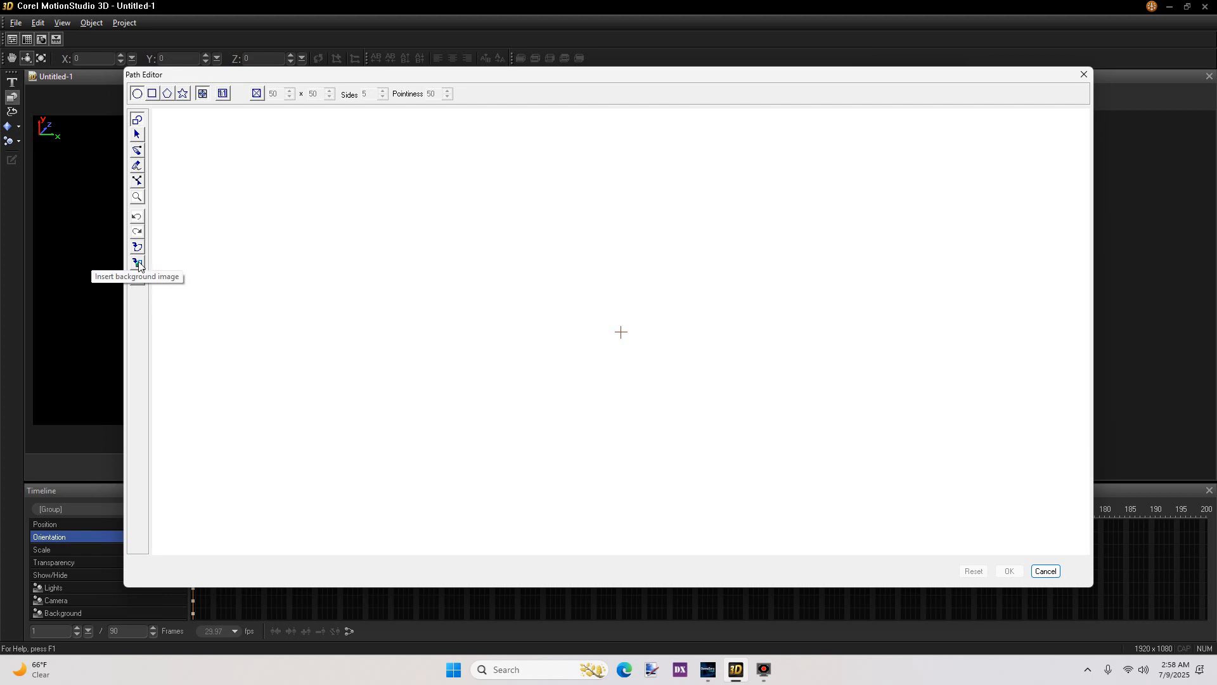
pyautogui.click(153, 94)
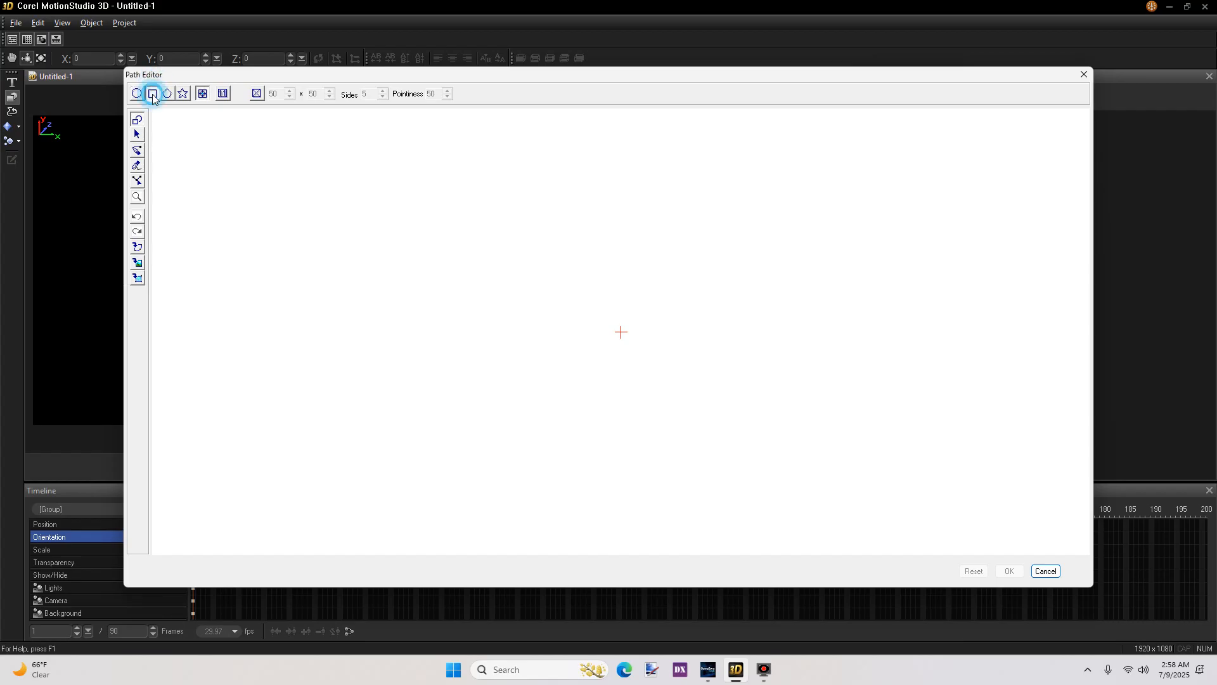
pyautogui.moveTo(584, 321); pyautogui.dragTo(724, 401)
# Add nodes along the rectangle's upper and left edges and move them to form an irregular, notched outline
pyautogui.click(138, 181)
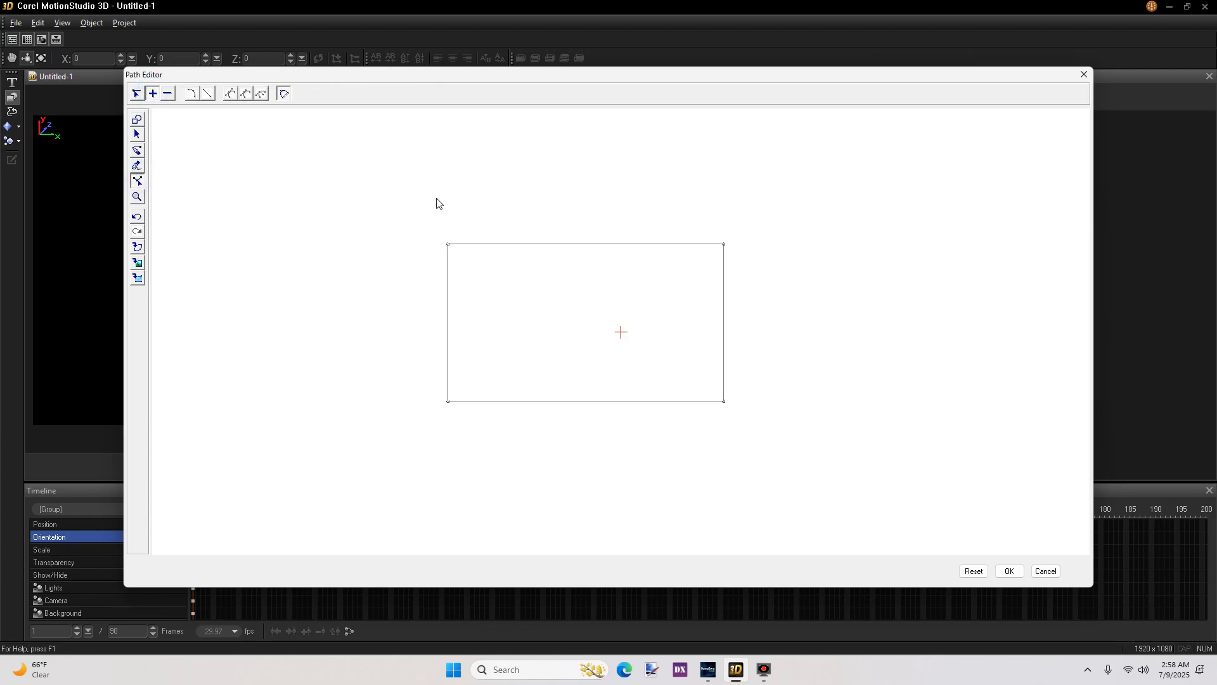
pyautogui.click(488, 244)
pyautogui.moveTo(520, 245); pyautogui.dragTo(380, 320)
pyautogui.click(448, 280)
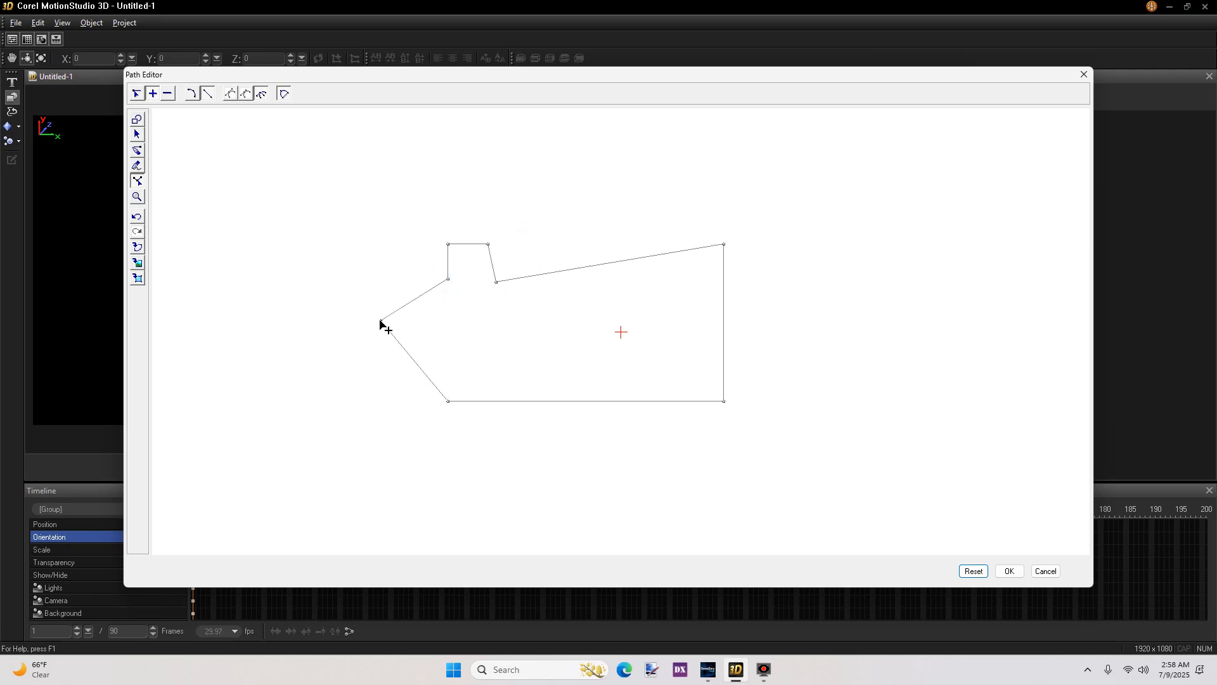
pyautogui.click(412, 358)
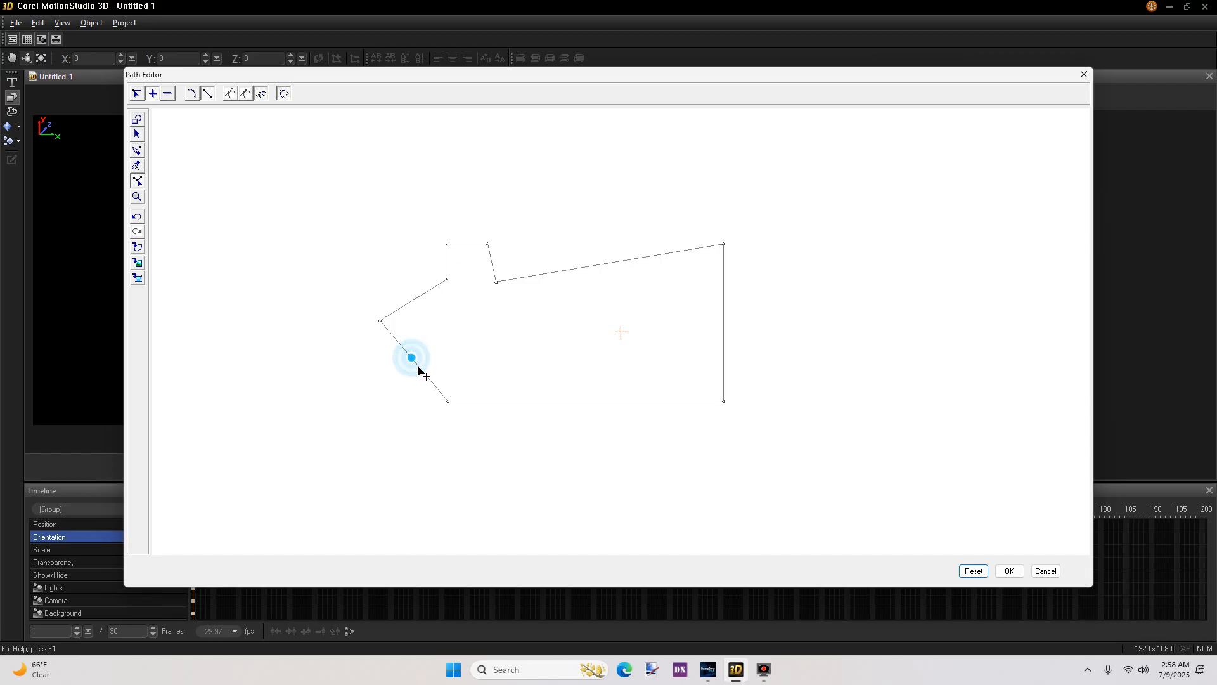
pyautogui.moveTo(431, 375); pyautogui.dragTo(496, 337)
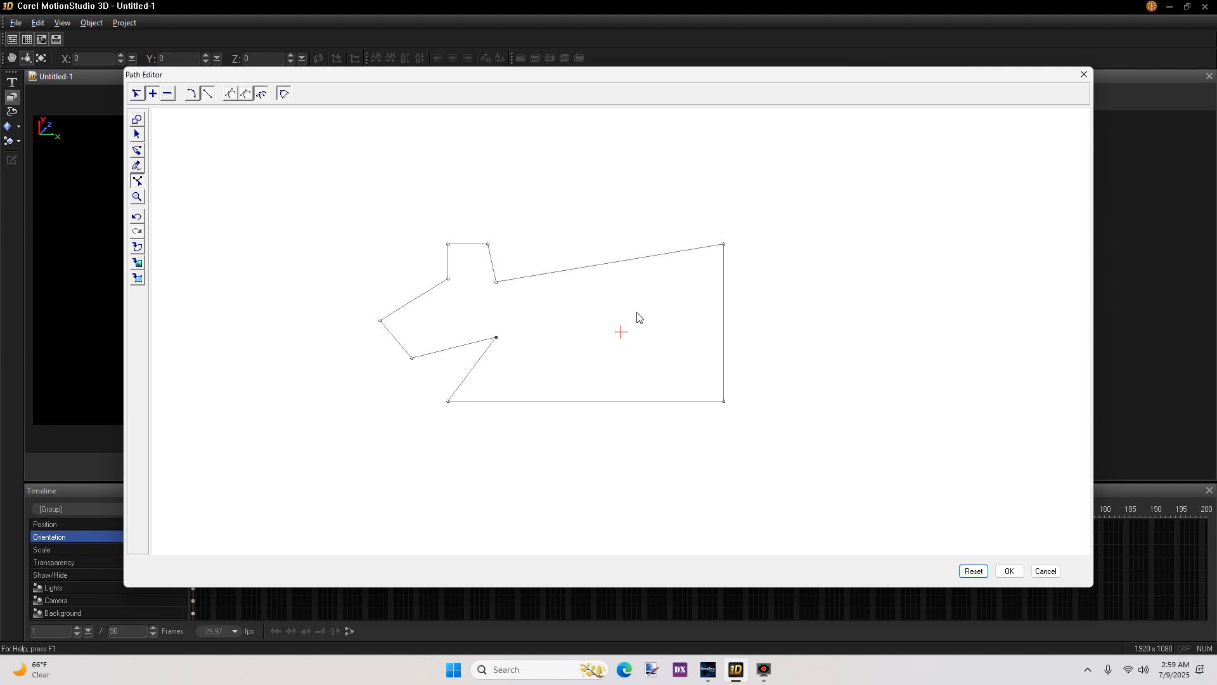
# Add a circle inside the outline, stretch its right node outward into an egg shape, and accept the path
pyautogui.click(137, 118)
pyautogui.click(590, 306)
pyautogui.moveTo(632, 340); pyautogui.dragTo(616, 334)
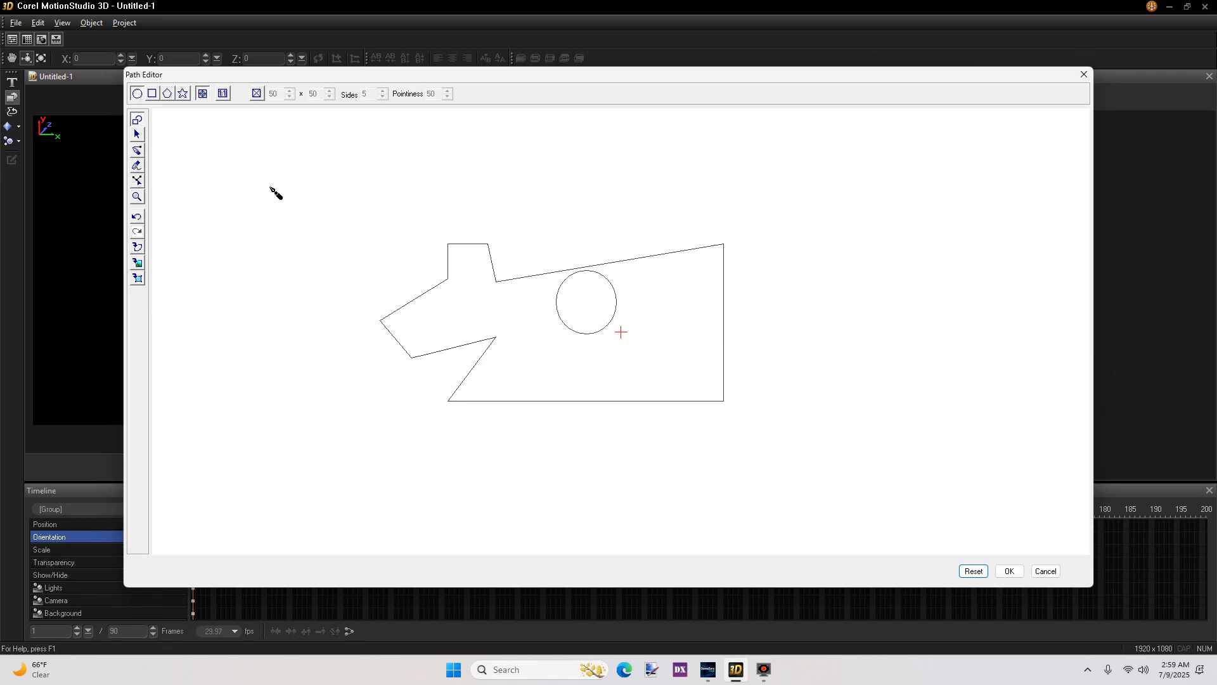
pyautogui.click(137, 180)
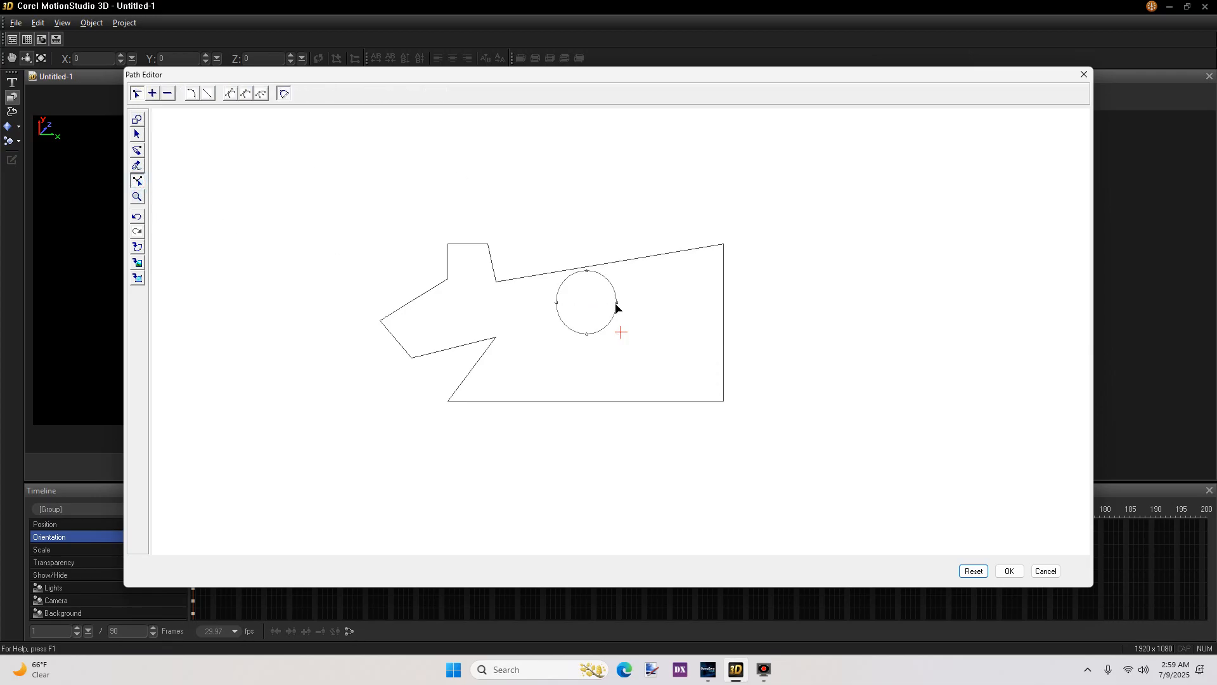
pyautogui.moveTo(617, 303); pyautogui.dragTo(665, 303)
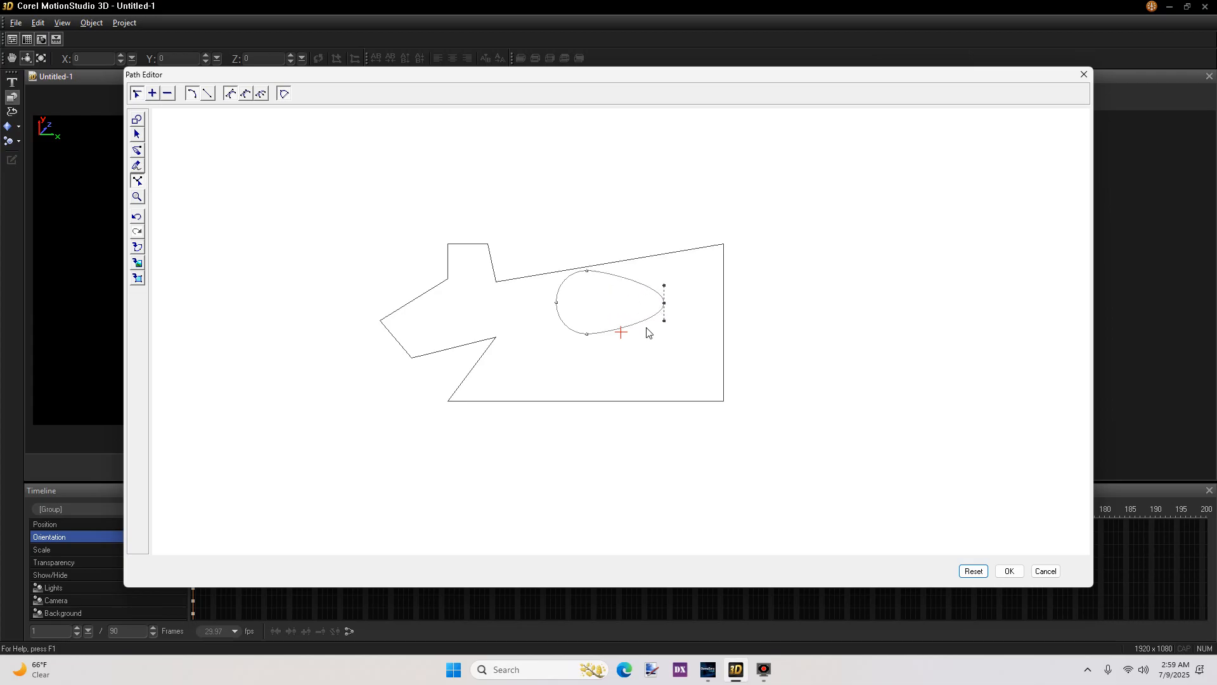
pyautogui.click(648, 369)
pyautogui.click(1009, 570)
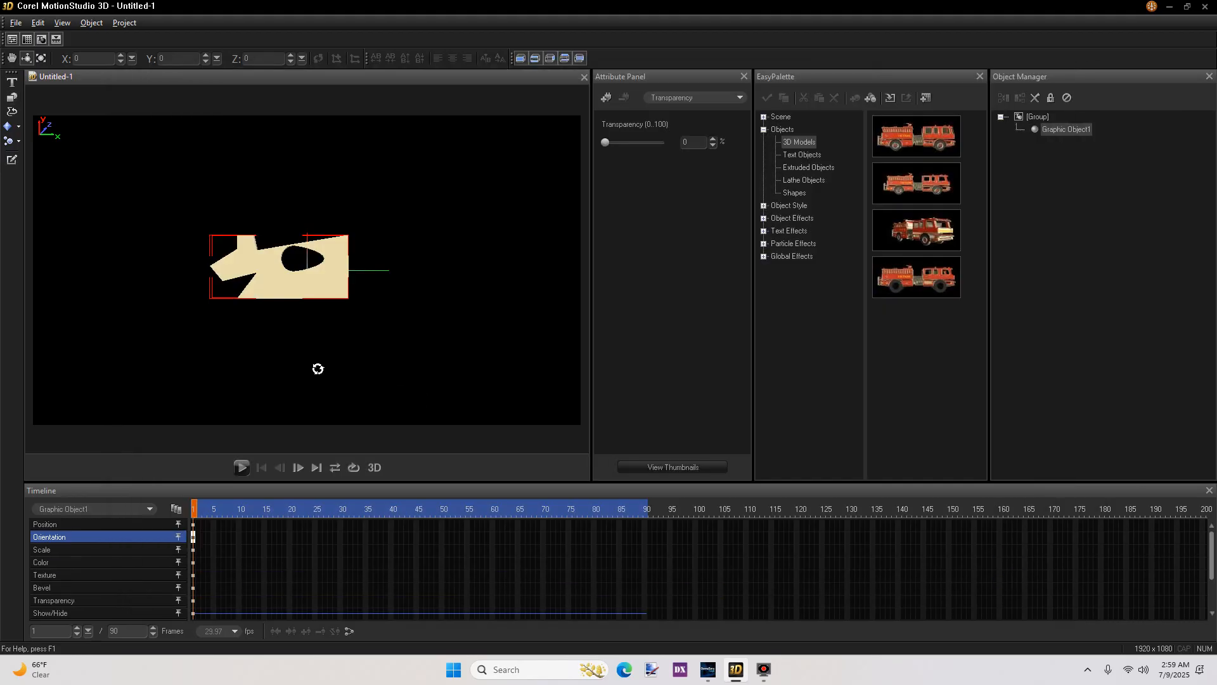
# Rotate the new graphic object slightly in the preview and delete it from the scene
pyautogui.moveTo(345, 337)
pyautogui.mouseDown()
pyautogui.moveTo(381, 340)
pyautogui.moveTo(365, 309)
pyautogui.moveTo(329, 356)
pyautogui.moveTo(351, 337)
pyautogui.mouseUp()
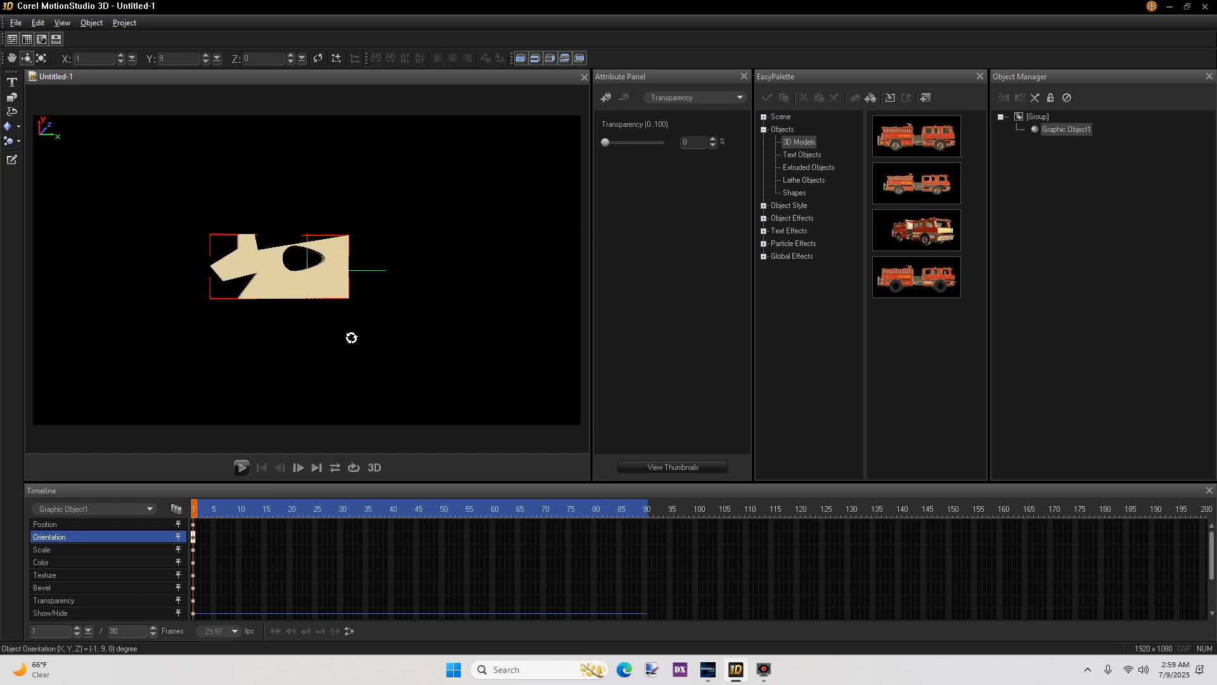
pyautogui.click(35, 23)
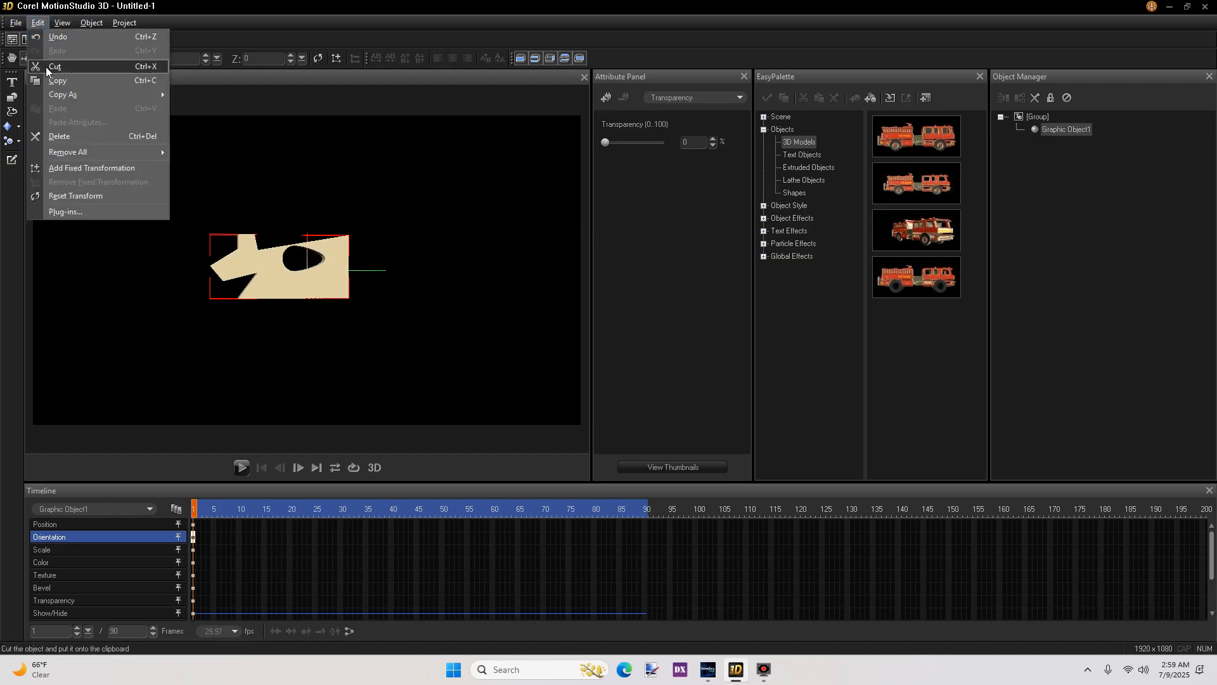
pyautogui.click(58, 136)
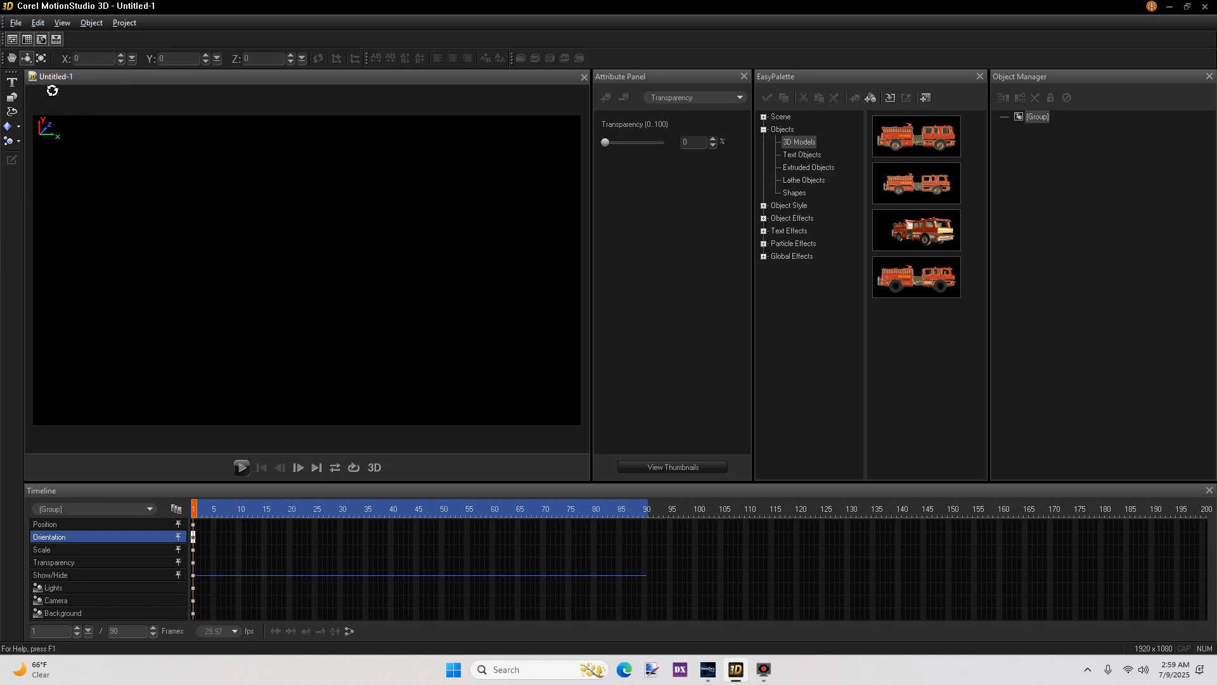
# Start a new graphic path by converting the second fire truck image in JPEG PICS N TEXTURES to vector, with Show path only enabled
pyautogui.click(12, 97)
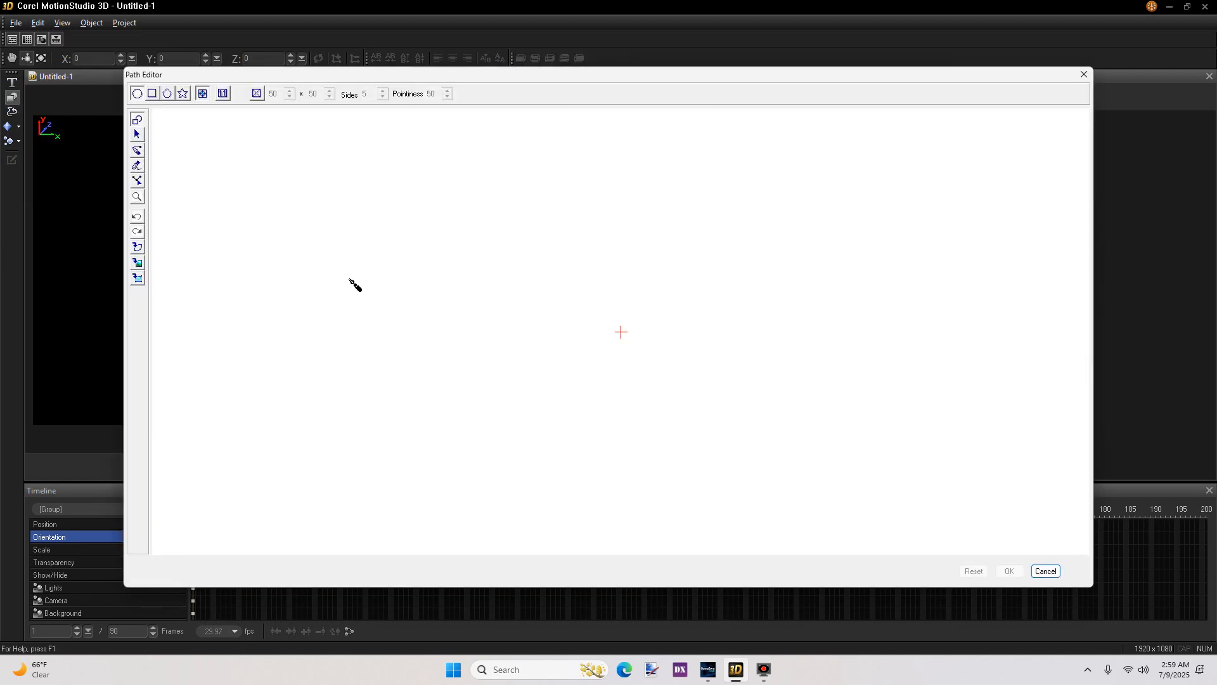
pyautogui.click(138, 279)
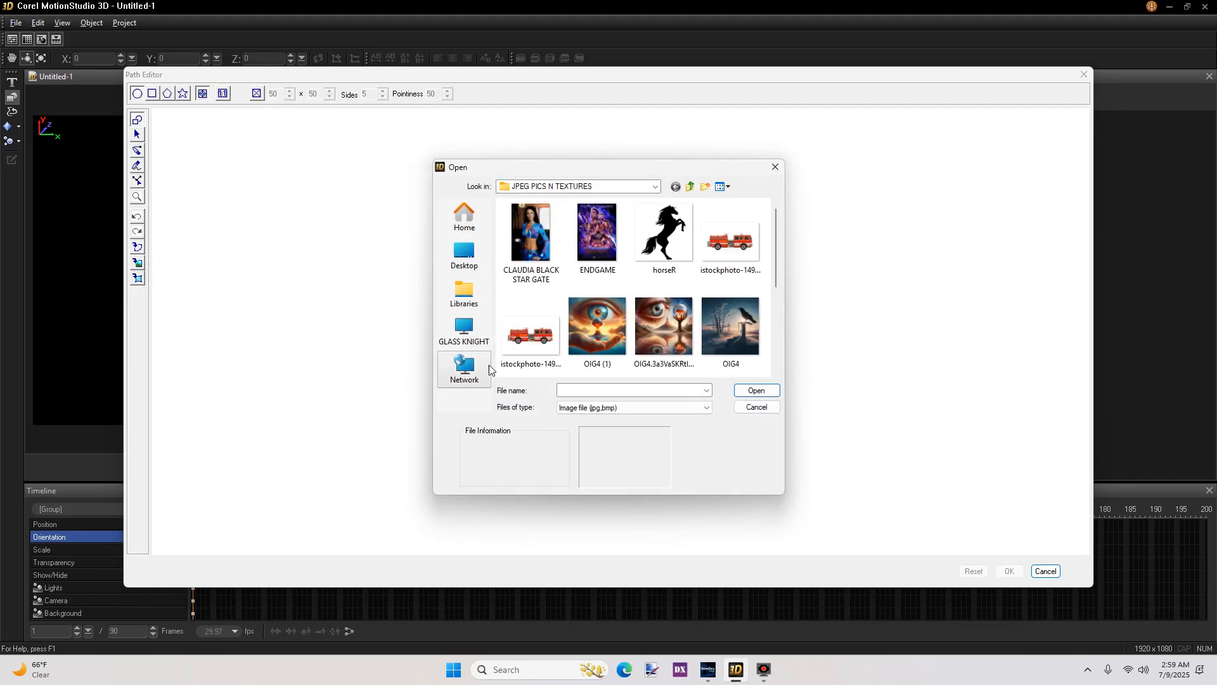
pyautogui.click(530, 344)
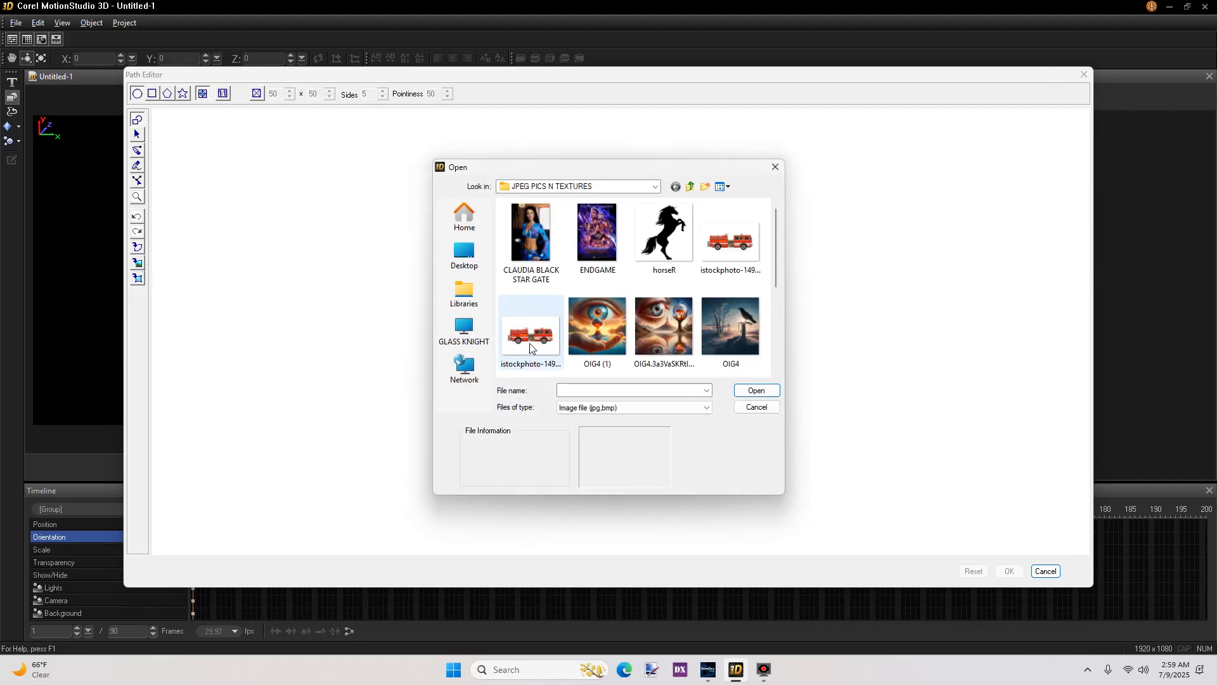
pyautogui.click(755, 390)
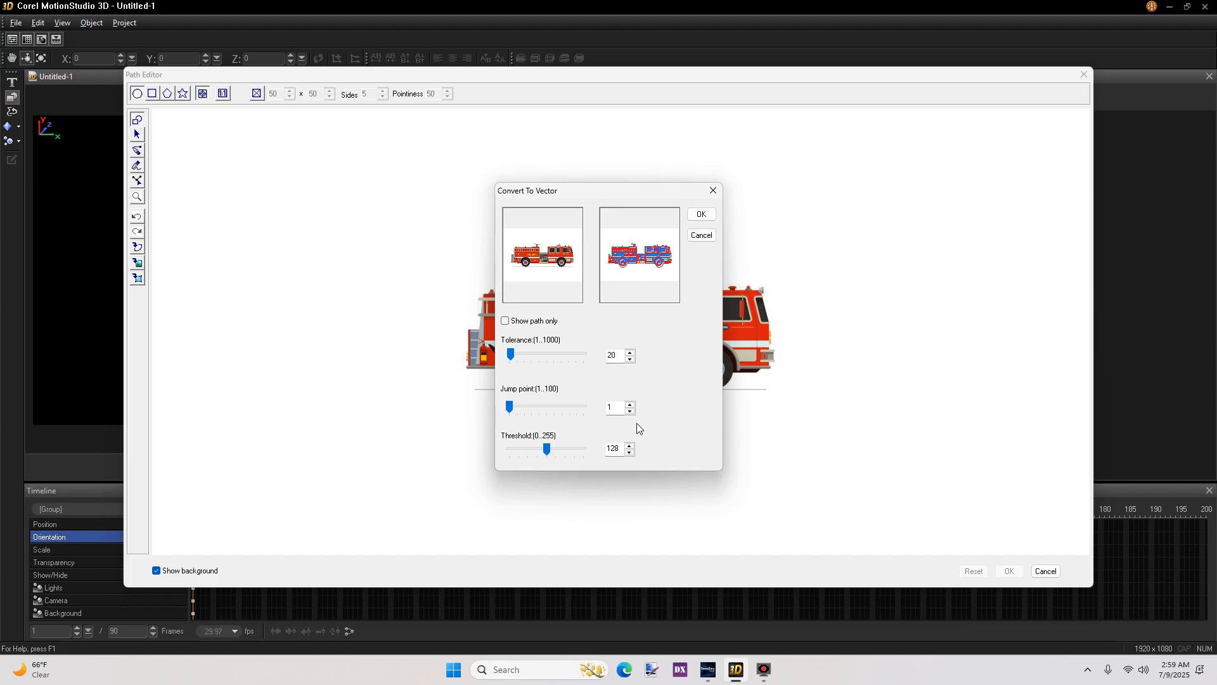
pyautogui.click(505, 322)
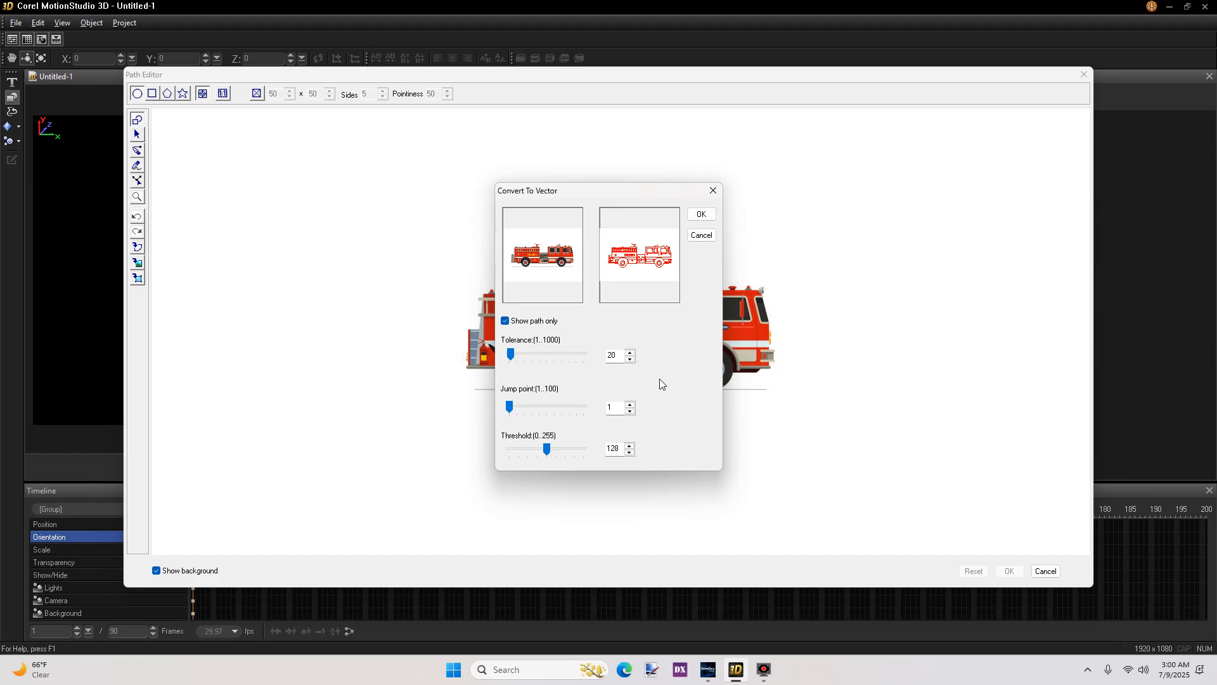
pyautogui.click(700, 215)
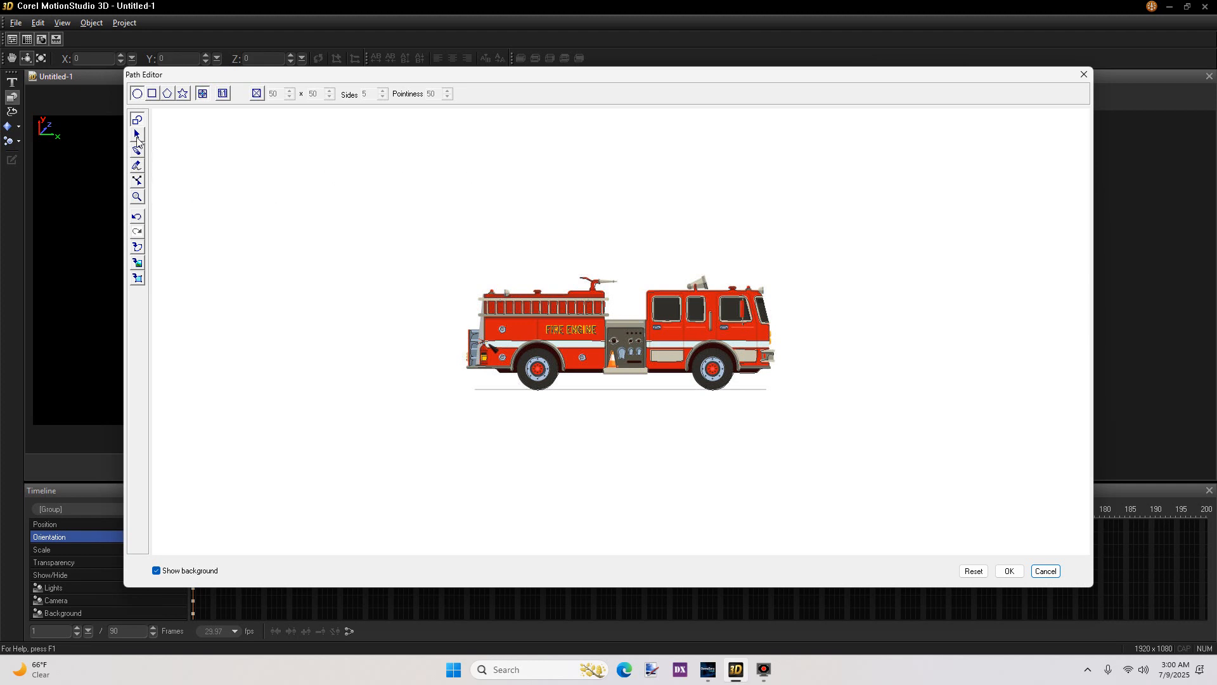
# Delete the traced outlines of the fire truck's three side windows
pyautogui.click(138, 199)
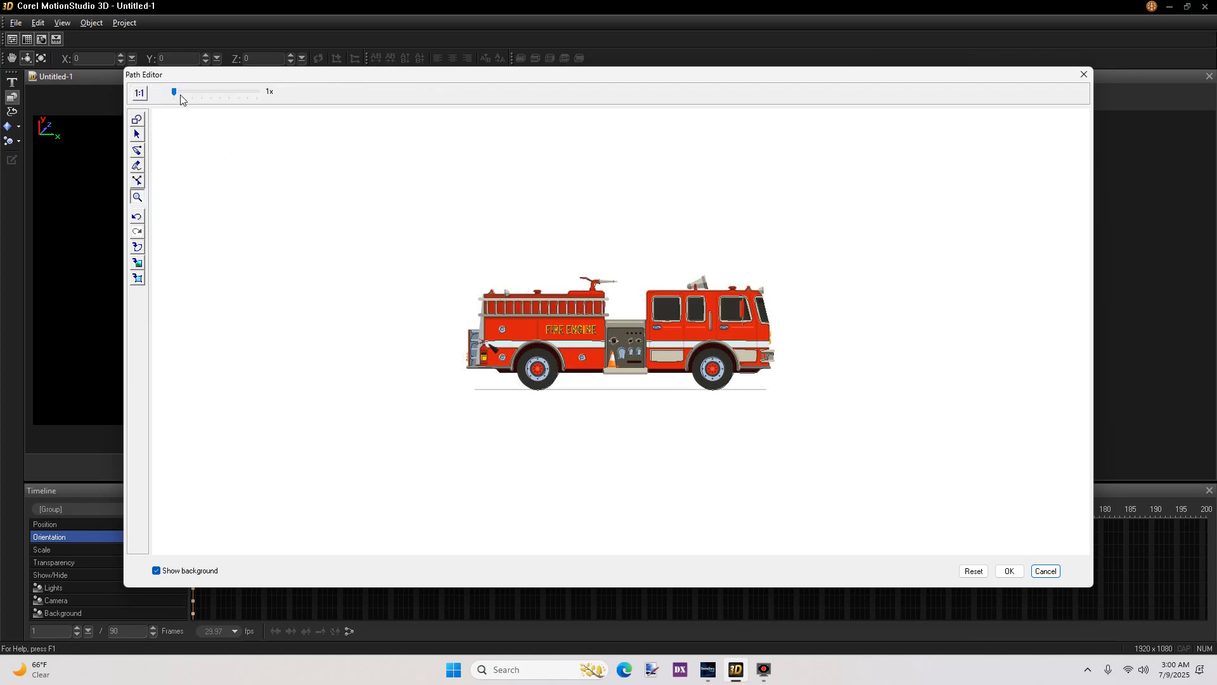
pyautogui.moveTo(175, 92); pyautogui.dragTo(200, 97)
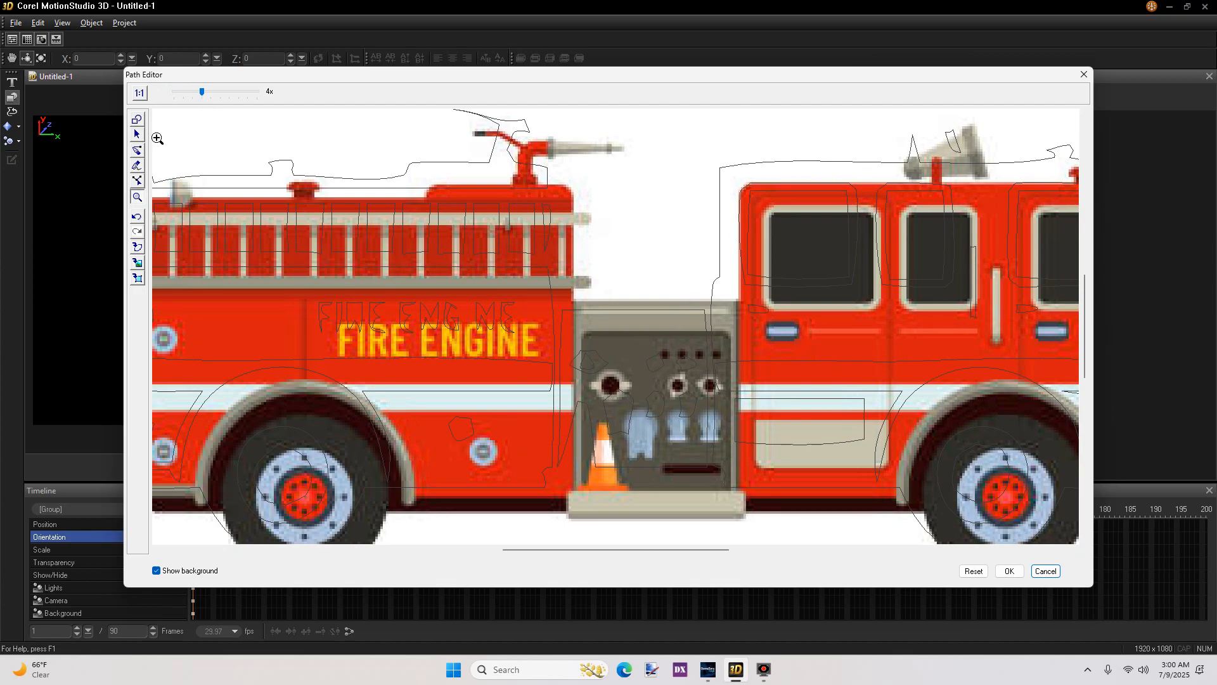
pyautogui.click(138, 134)
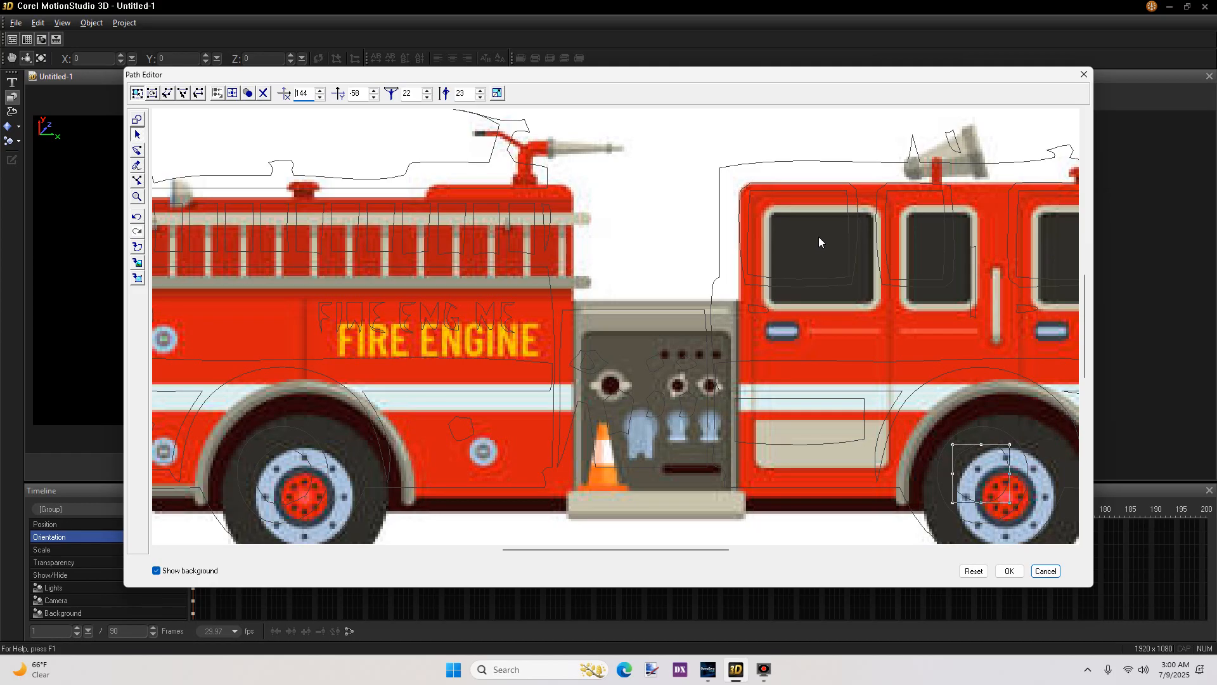
pyautogui.click(787, 193)
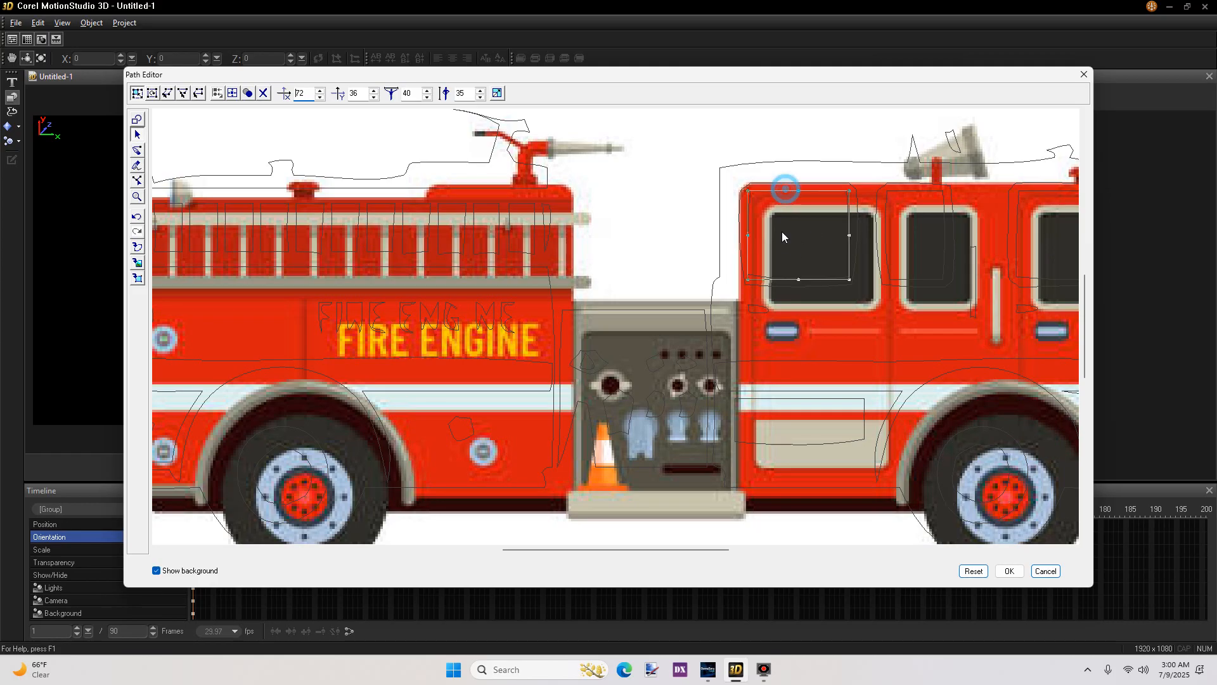
pyautogui.click(266, 94)
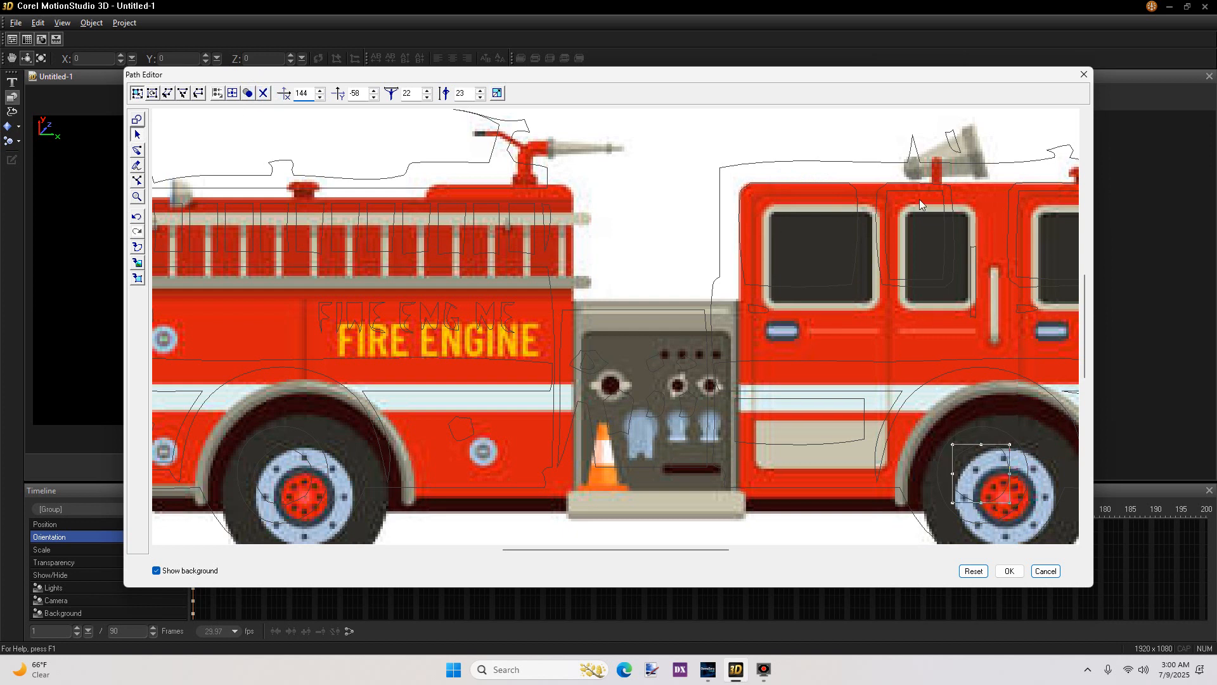
pyautogui.click(919, 195)
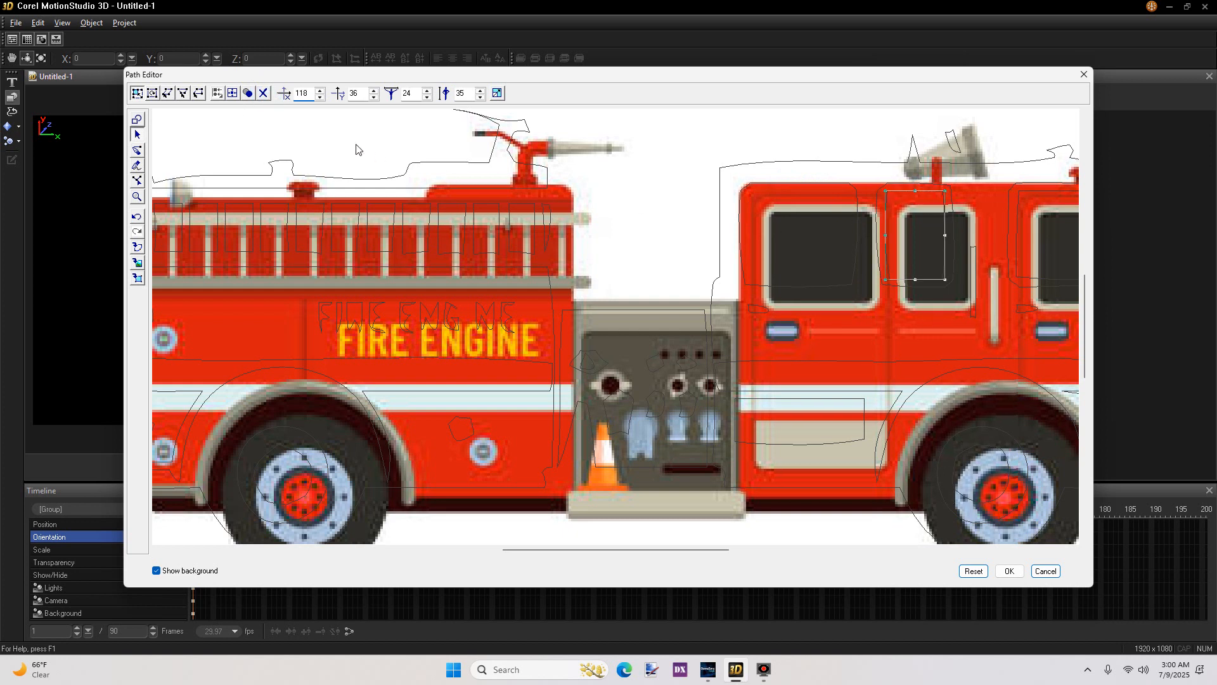
pyautogui.click(263, 93)
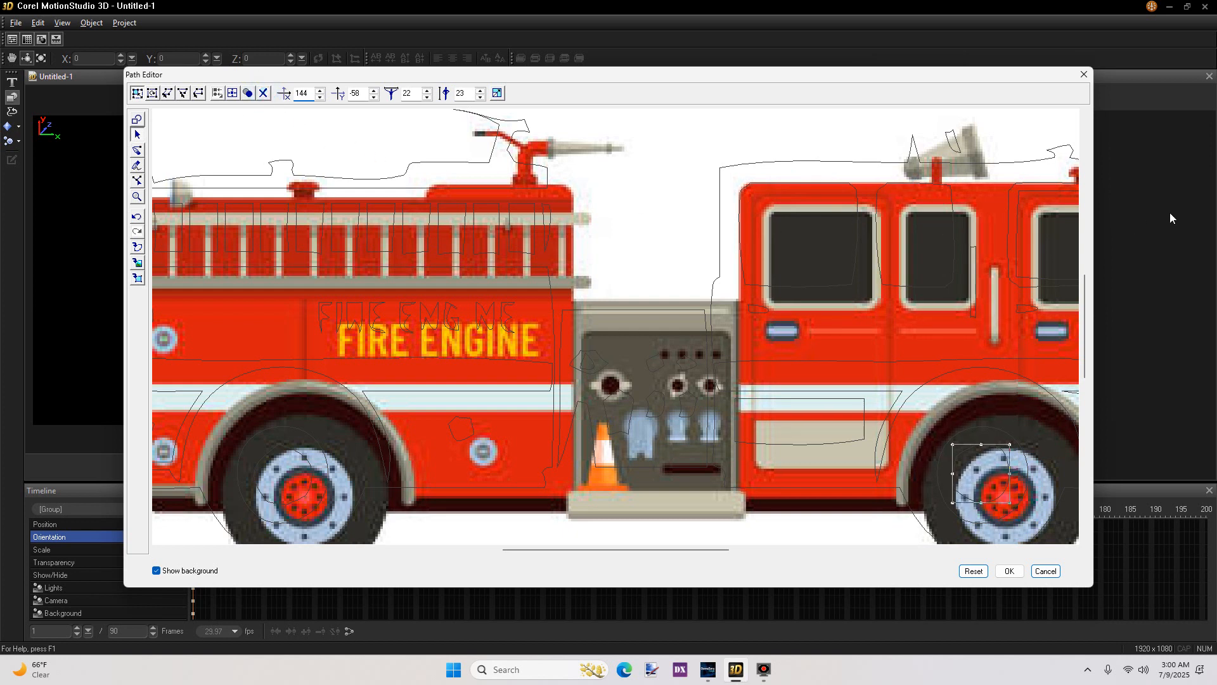
pyautogui.click(1021, 197)
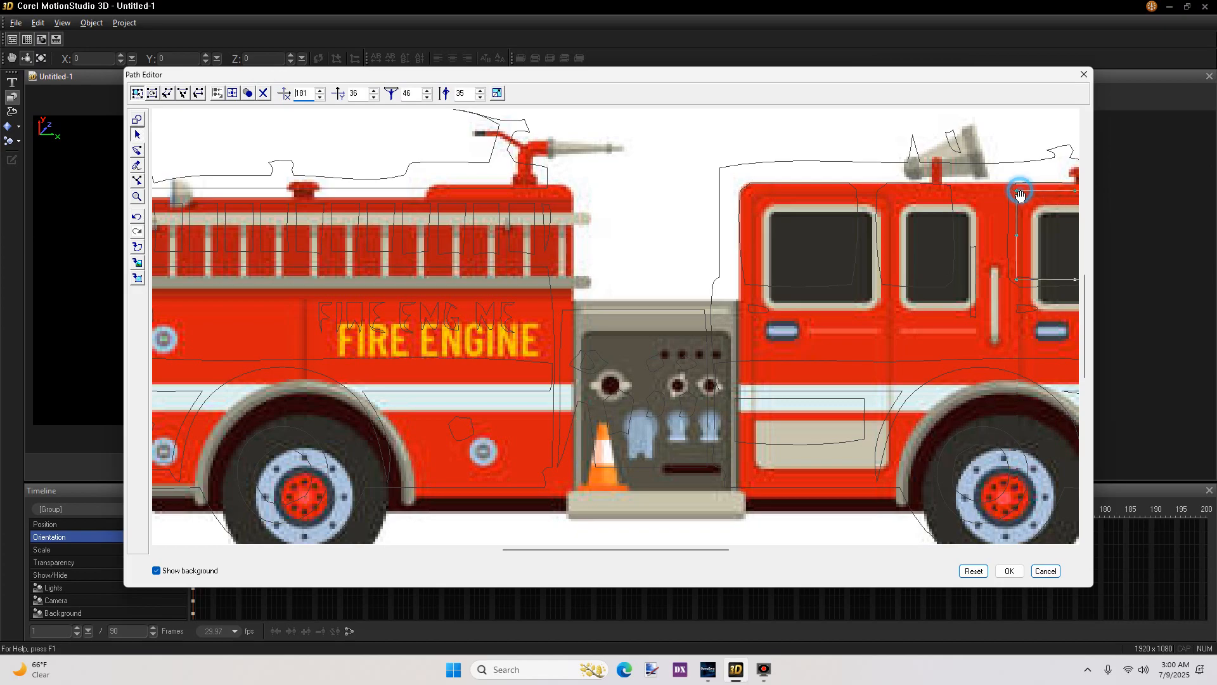
pyautogui.click(263, 94)
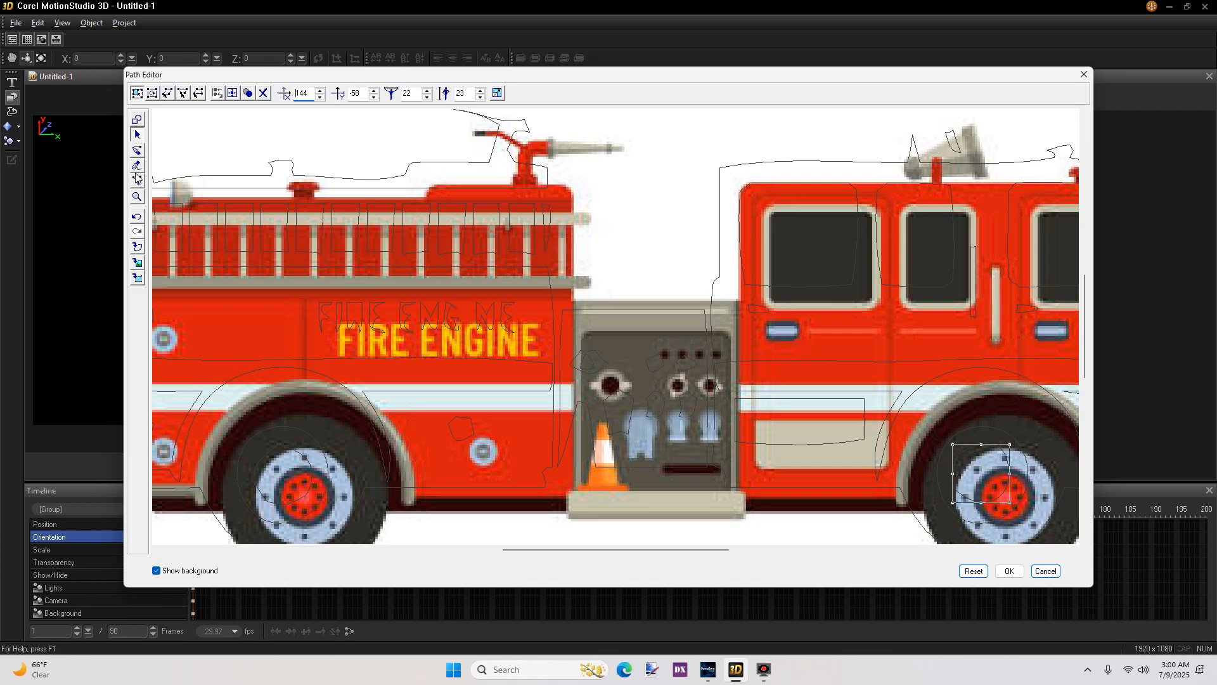
# Delete the traced outline of the windshield at the front of the fire truck's cab
pyautogui.click(137, 197)
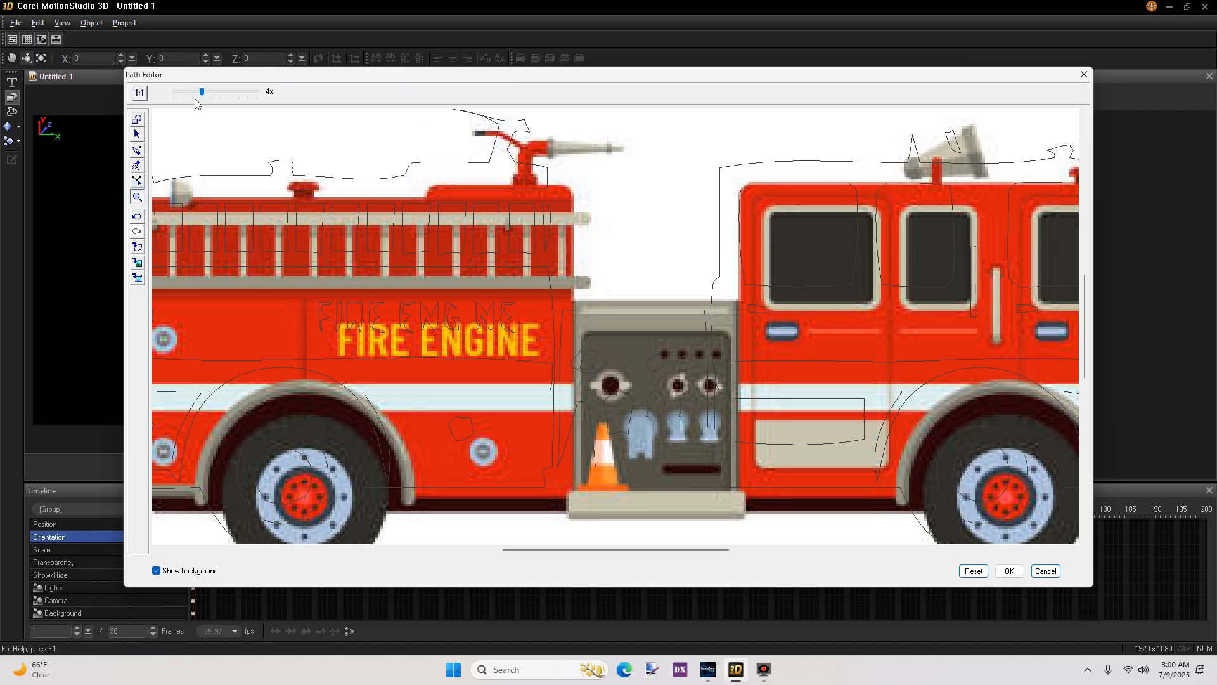
pyautogui.moveTo(203, 94); pyautogui.dragTo(184, 96)
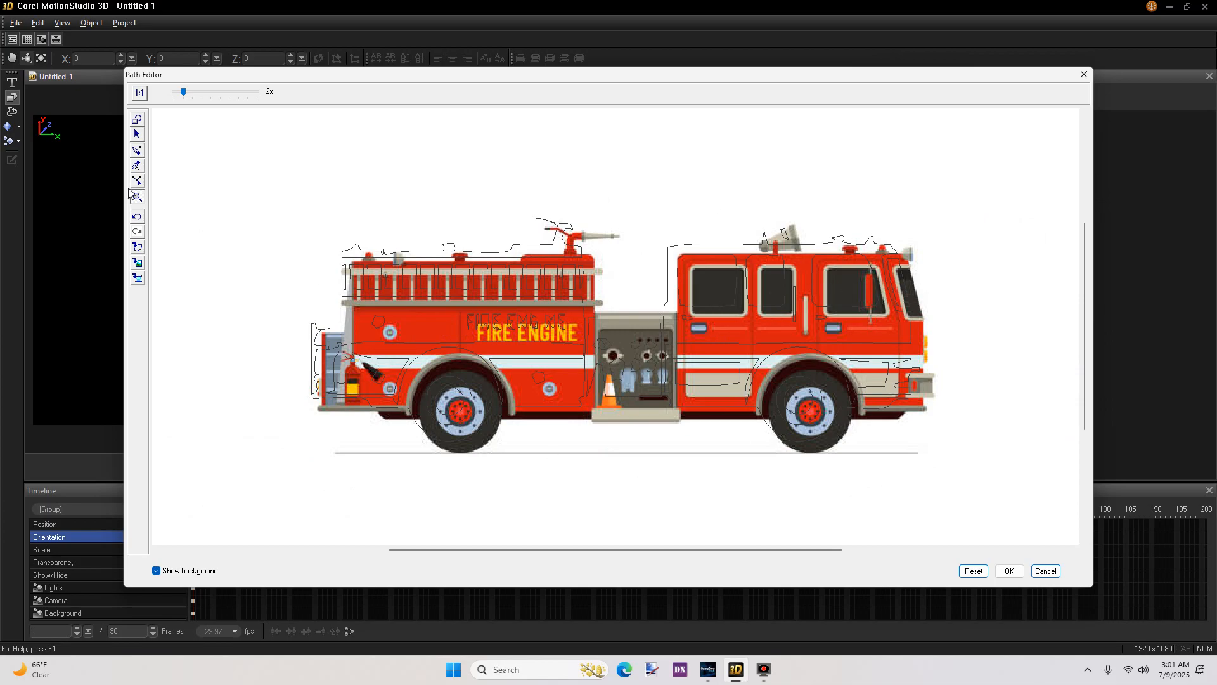
pyautogui.click(137, 137)
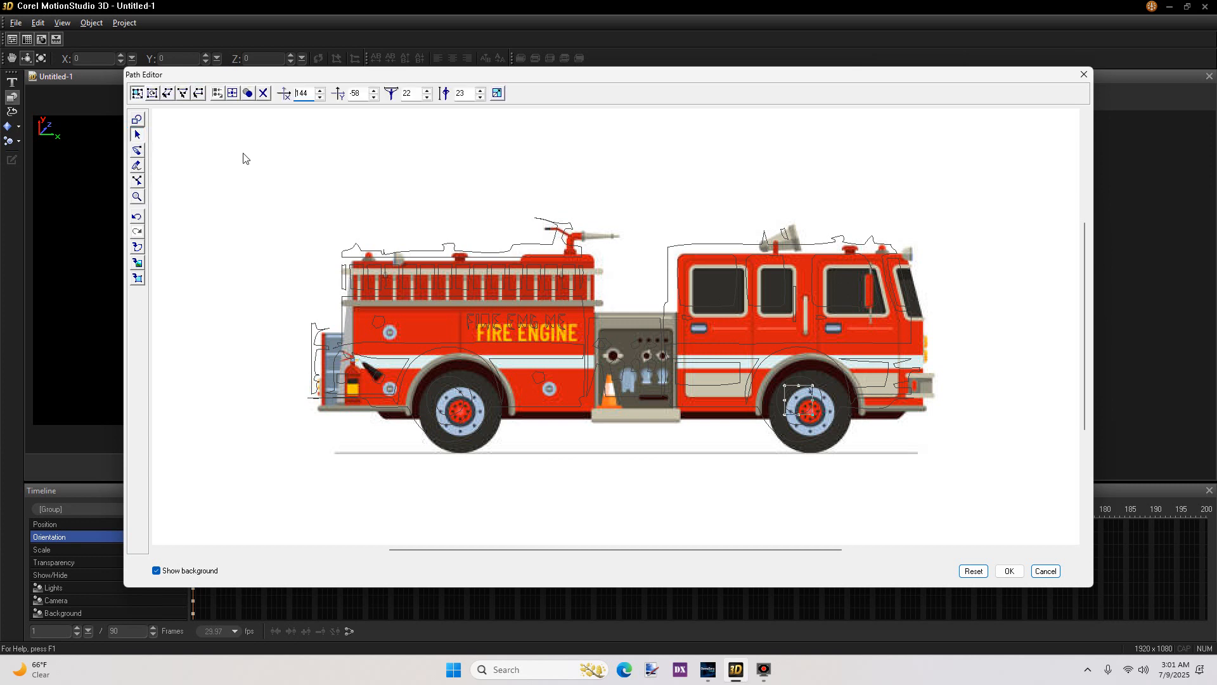
pyautogui.click(904, 274)
pyautogui.click(263, 93)
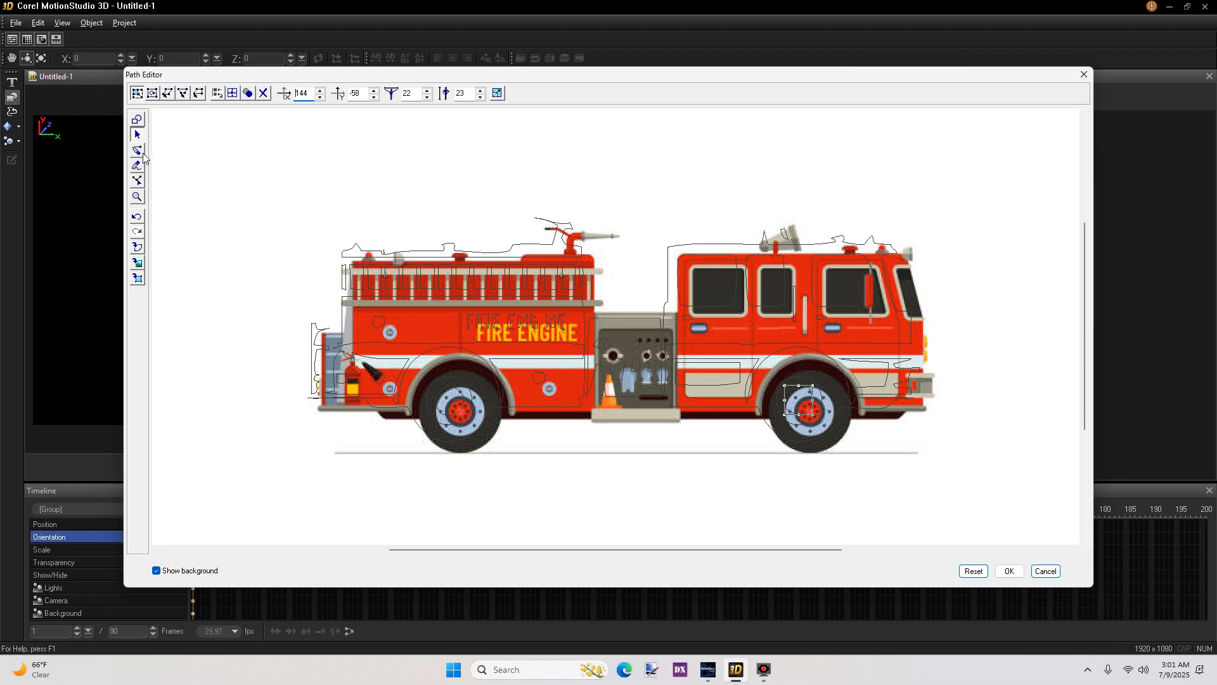
pyautogui.click(138, 120)
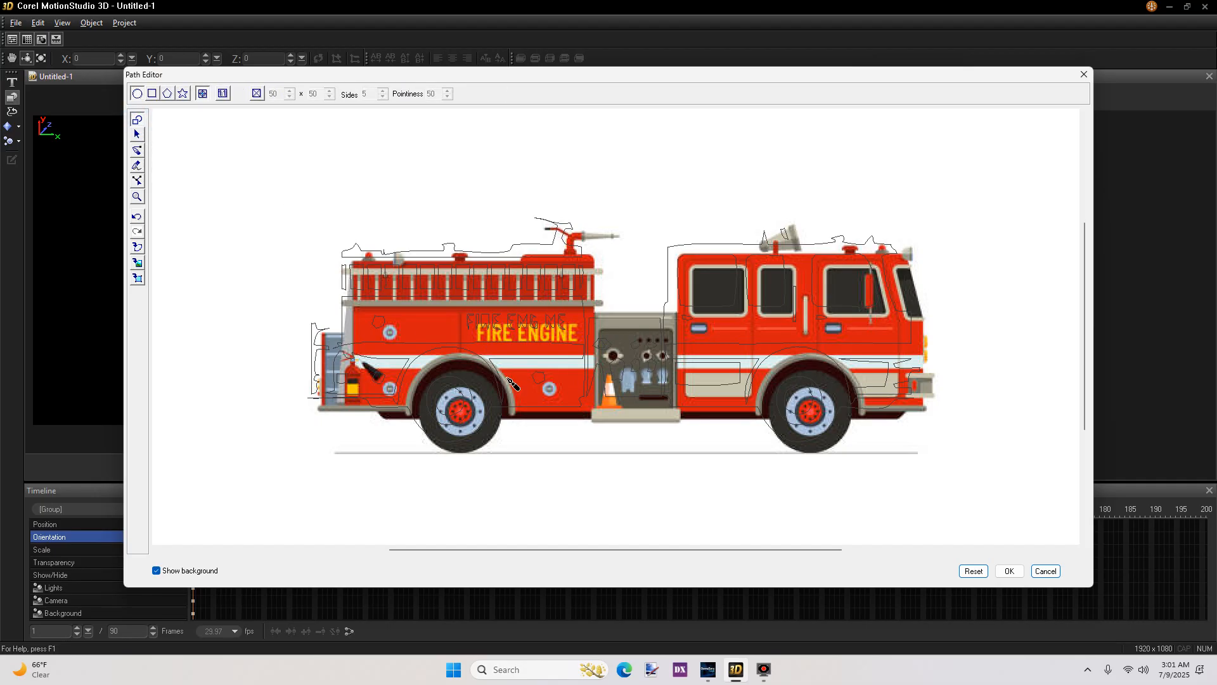
pyautogui.moveTo(227, 201); pyautogui.dragTo(261, 224)
pyautogui.click(137, 217)
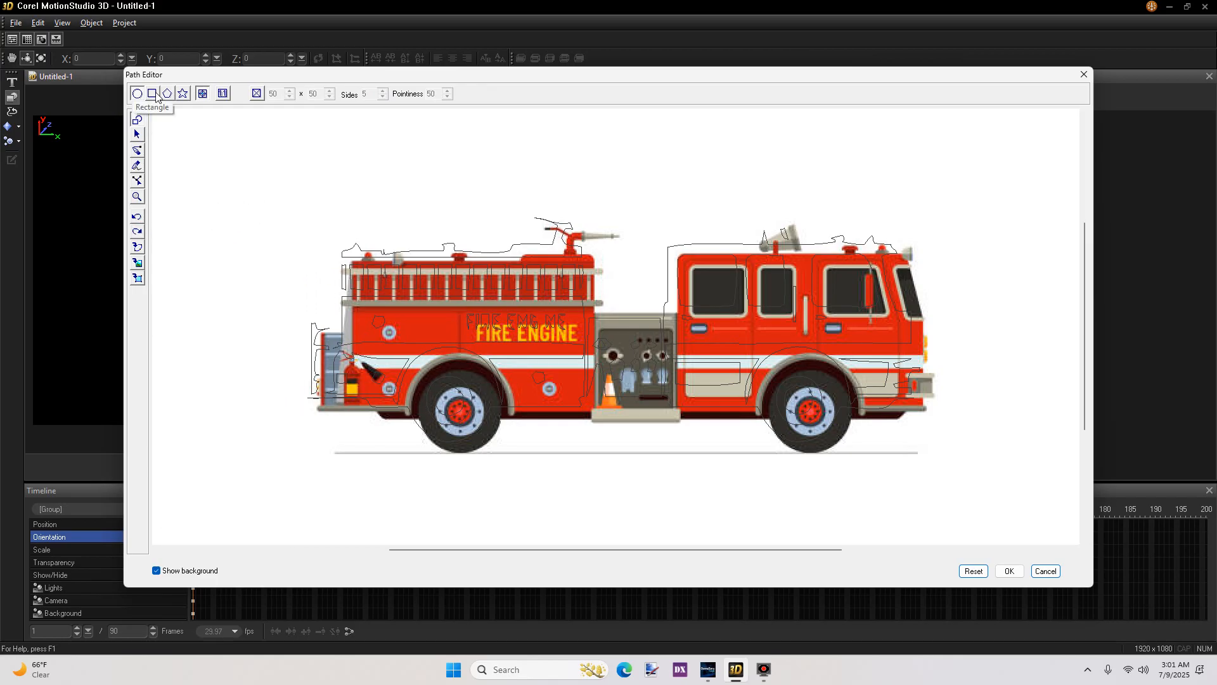
pyautogui.click(153, 94)
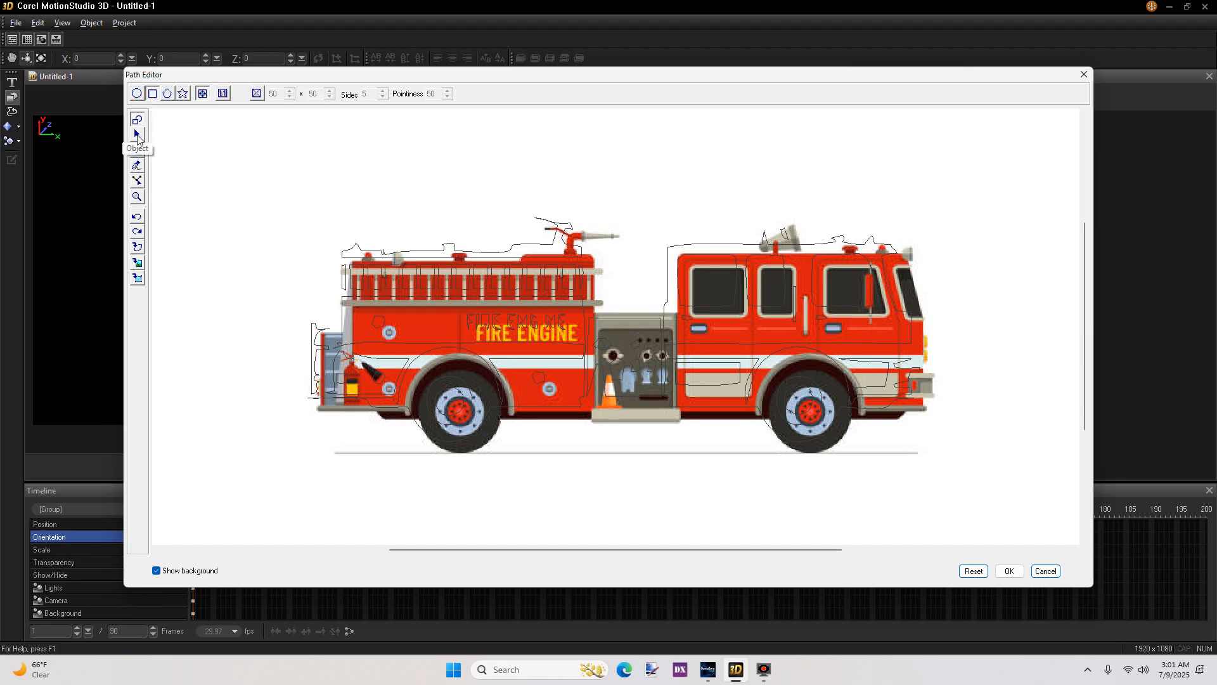
# Delete the traced outline of the FIRE ENGINE lettering on the truck's side
pyautogui.click(137, 134)
pyautogui.click(274, 149)
pyautogui.moveTo(271, 147); pyautogui.dragTo(310, 180)
pyautogui.moveTo(460, 312); pyautogui.dragTo(572, 332)
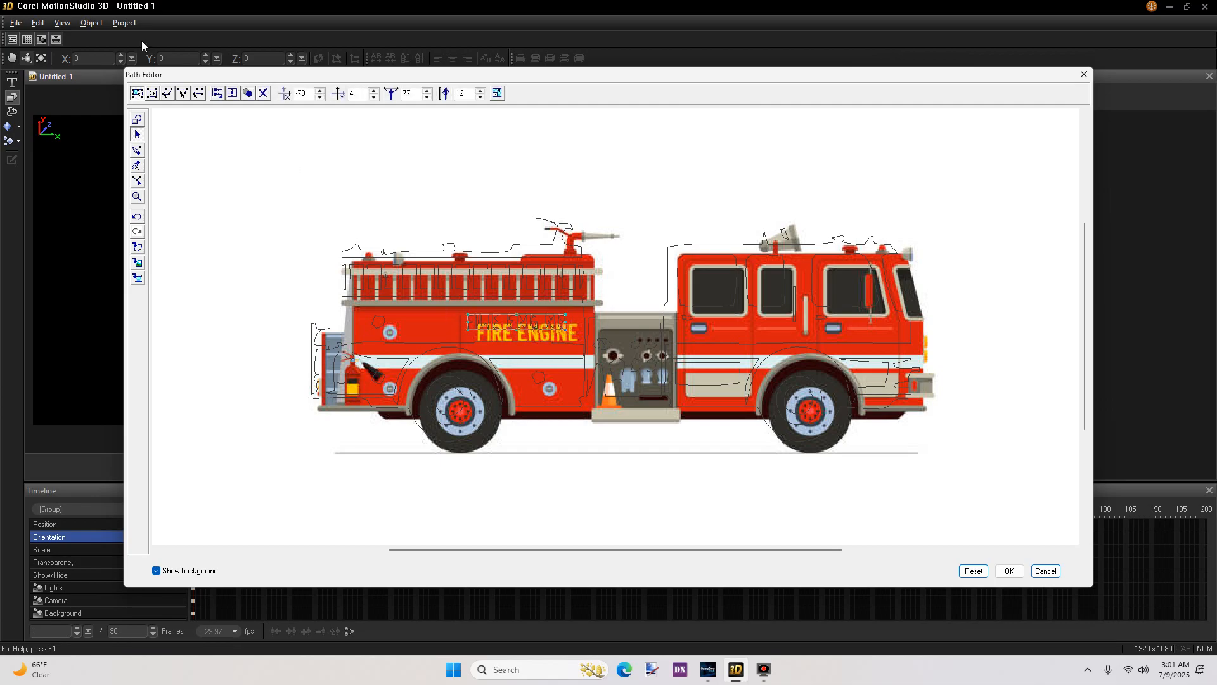
pyautogui.click(263, 93)
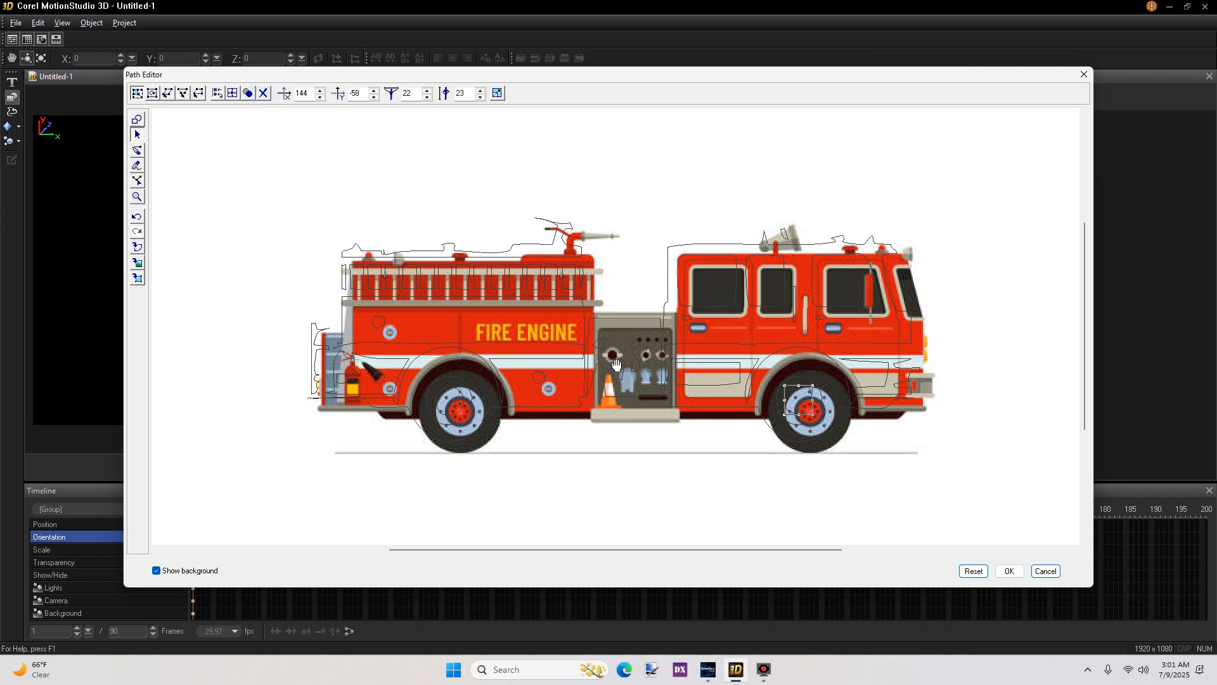
# Delete the traced outlines of the round gauges on the fire truck's grey pump panel
pyautogui.click(651, 368)
pyautogui.click(264, 94)
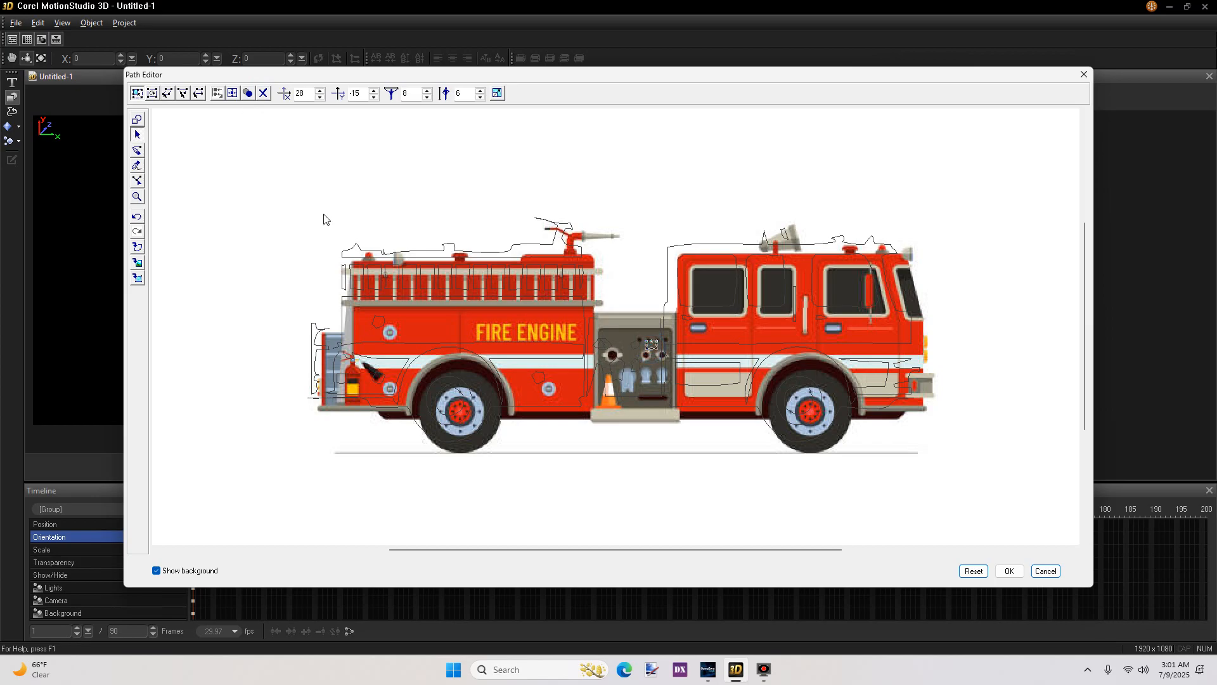
pyautogui.click(264, 93)
pyautogui.click(632, 351)
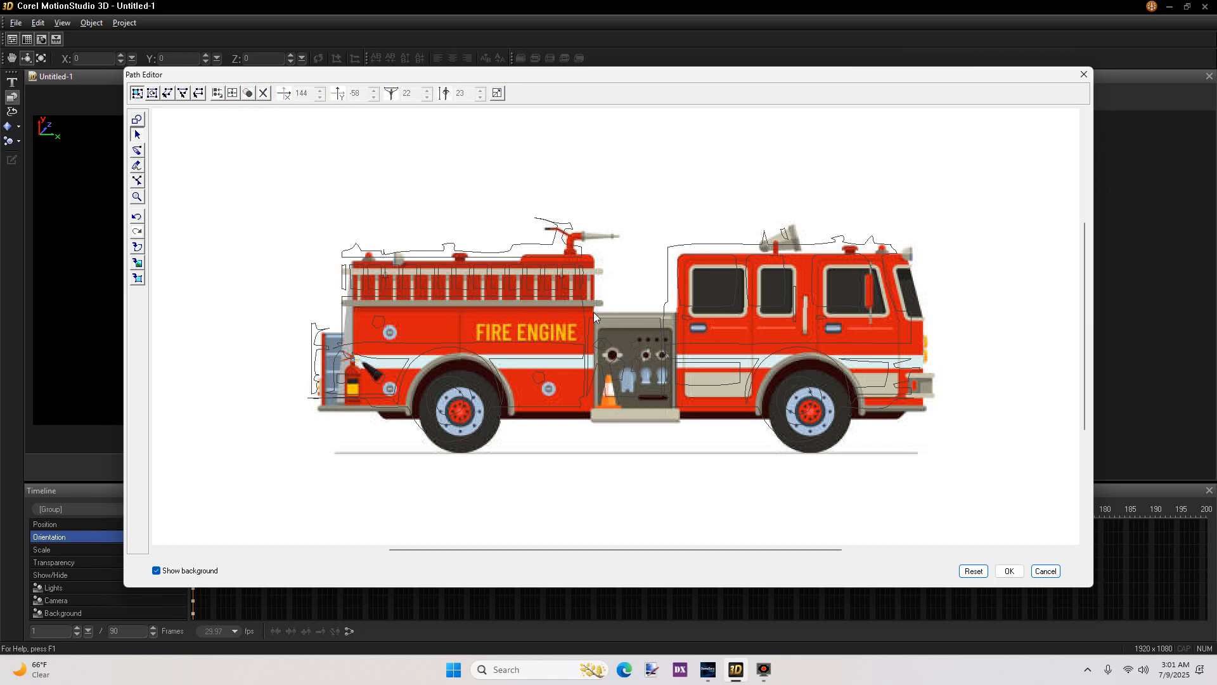
pyautogui.click(636, 348)
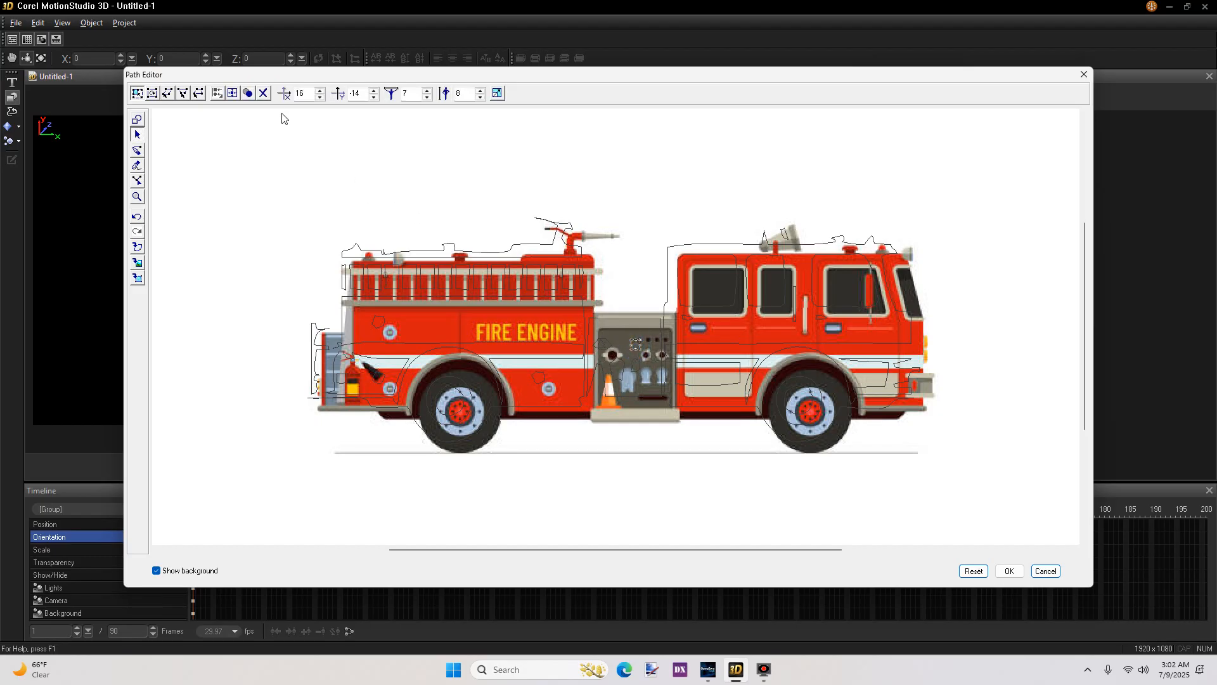
pyautogui.click(264, 94)
pyautogui.click(601, 341)
pyautogui.click(264, 94)
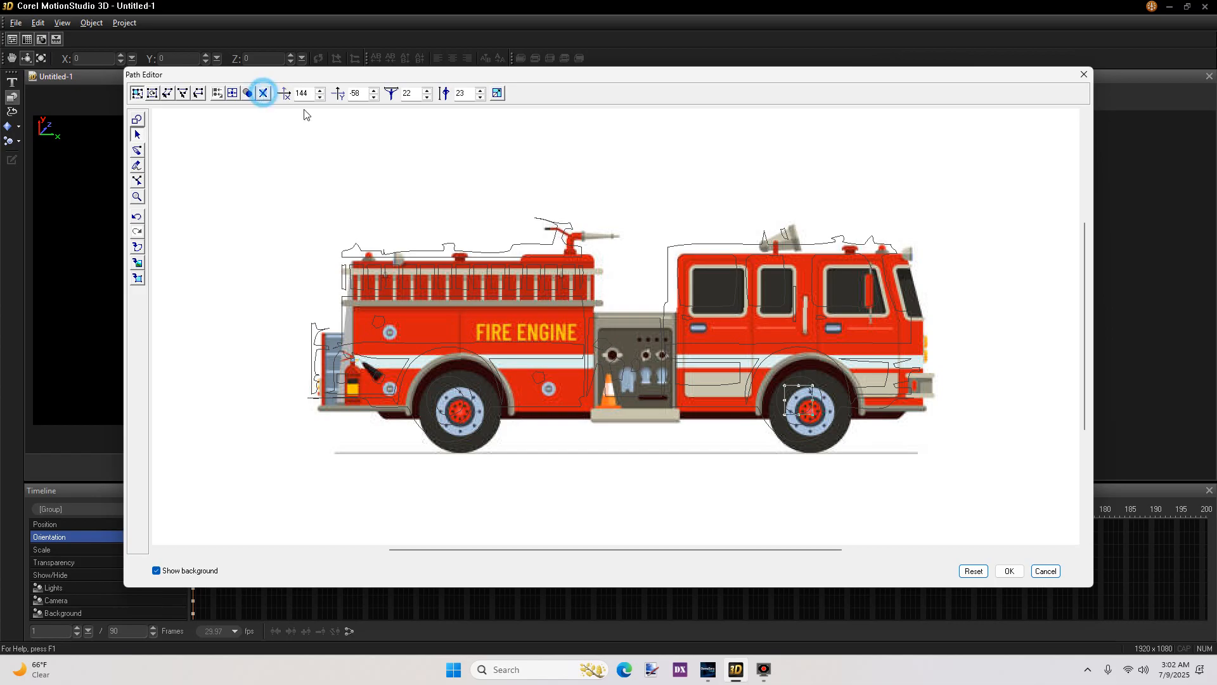
# Delete the remaining small traced outlines on the pump panel and accept the path as a graphic object
pyautogui.click(606, 348)
pyautogui.click(263, 94)
pyautogui.click(624, 376)
pyautogui.click(263, 94)
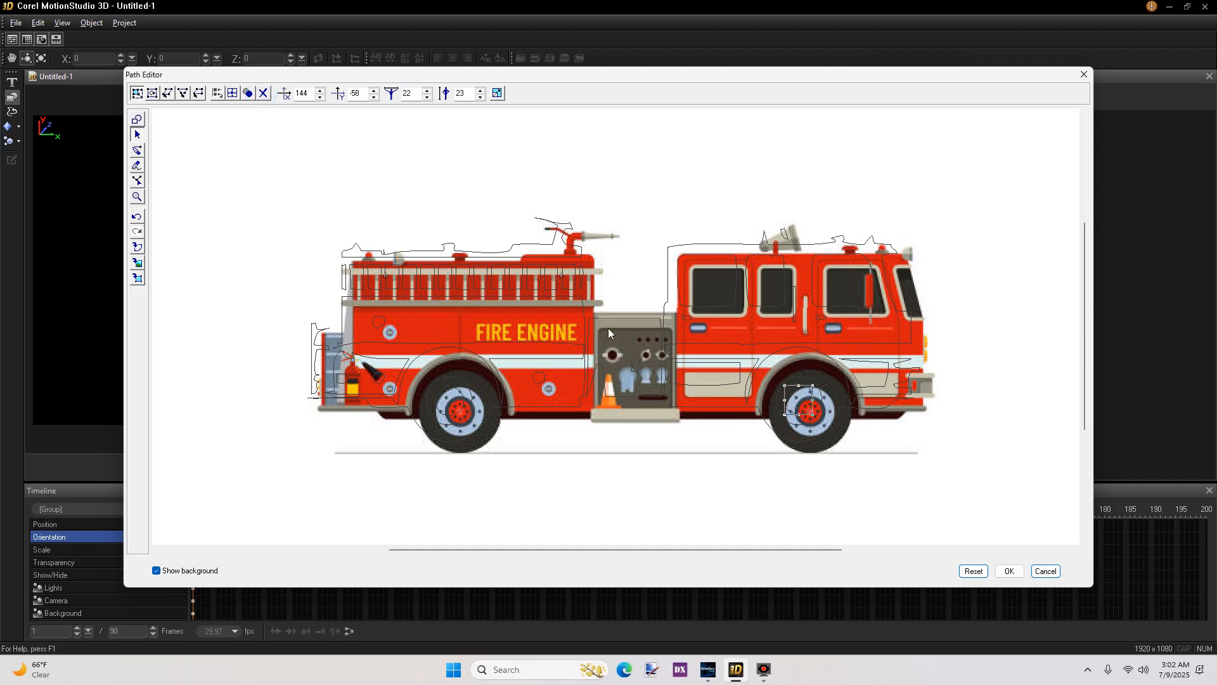
pyautogui.click(637, 371)
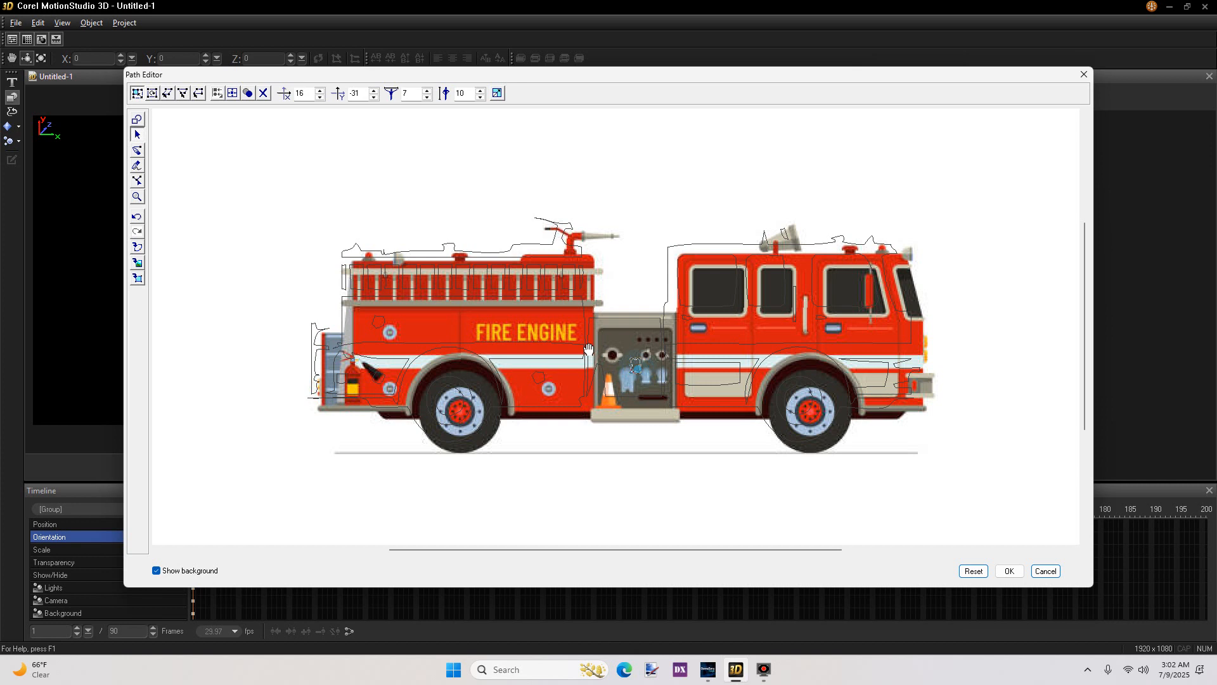
pyautogui.click(263, 94)
pyautogui.click(1011, 571)
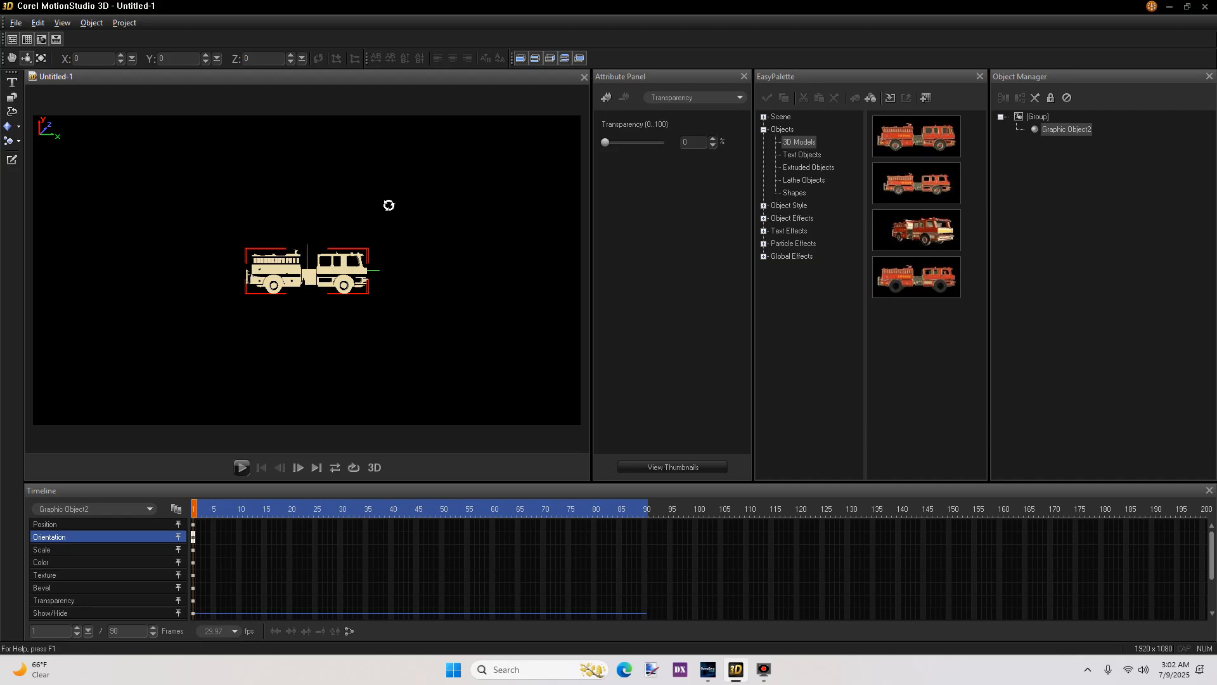
# Scale the fire truck object up in the preview to about X 372 and Y 327
pyautogui.click(42, 59)
pyautogui.moveTo(138, 193); pyautogui.dragTo(487, 440)
pyautogui.moveTo(242, 152); pyautogui.dragTo(405, 334)
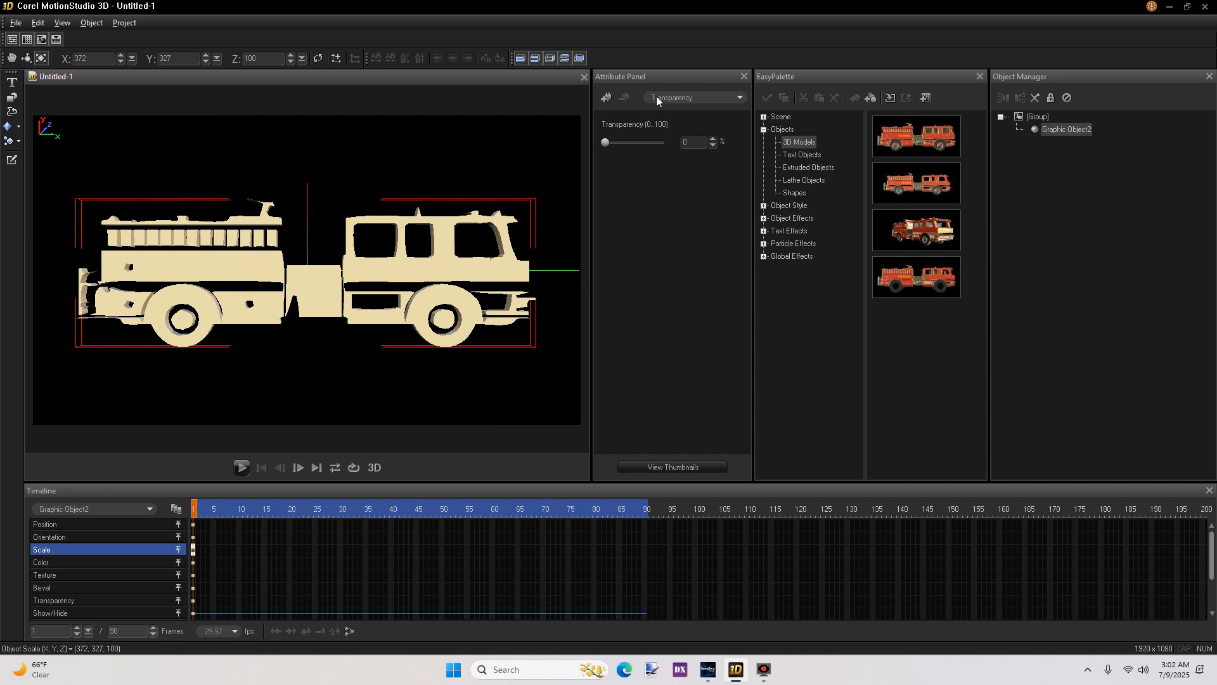
# Texture the truck with the second fire truck image in JPEG PICS N TEXTURES and fit the texture's width to the bounding box
pyautogui.click(740, 98)
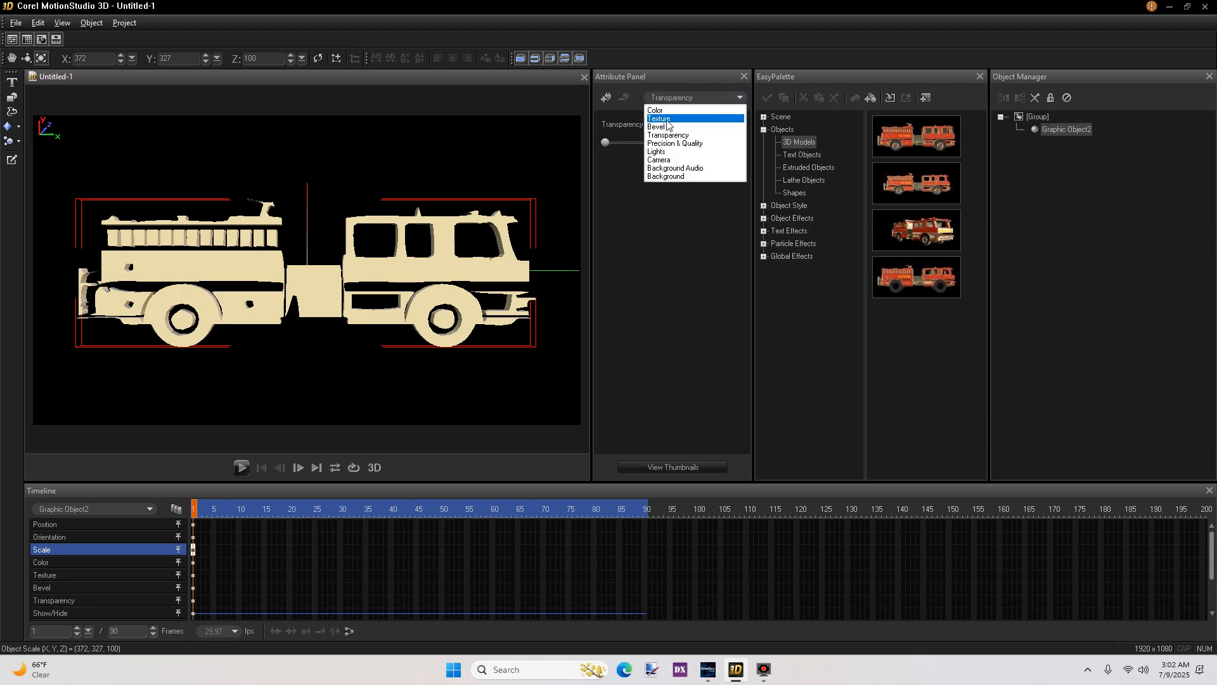
pyautogui.click(666, 119)
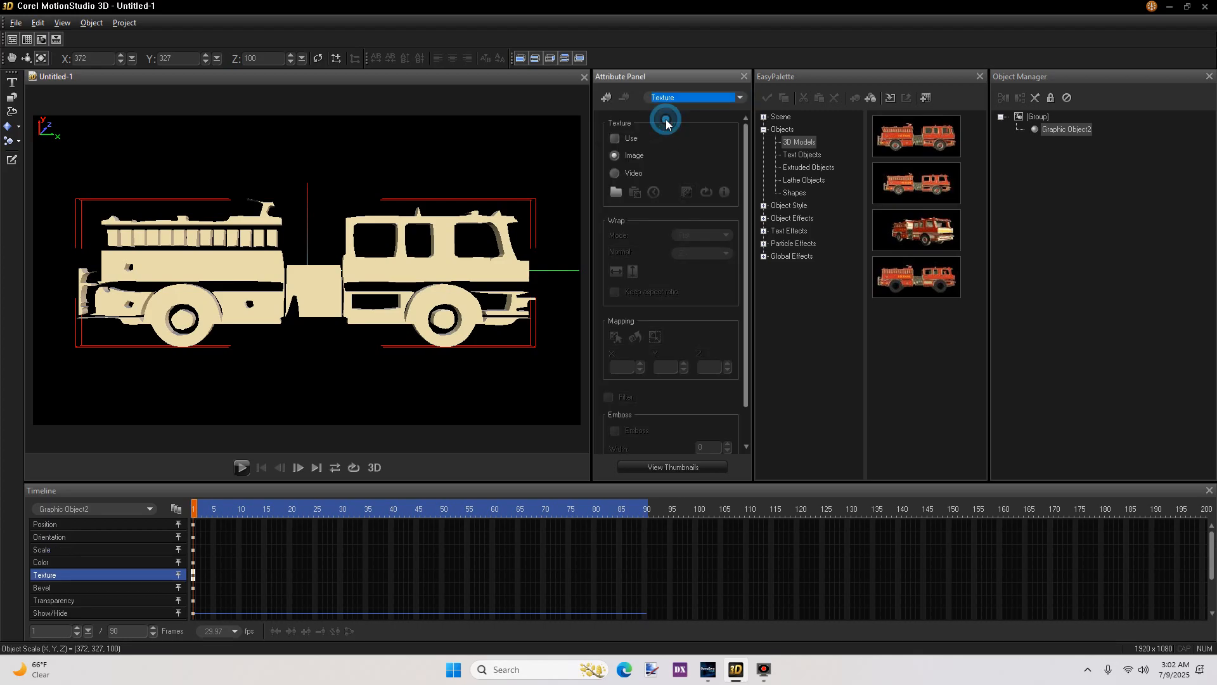
pyautogui.click(615, 193)
pyautogui.click(543, 351)
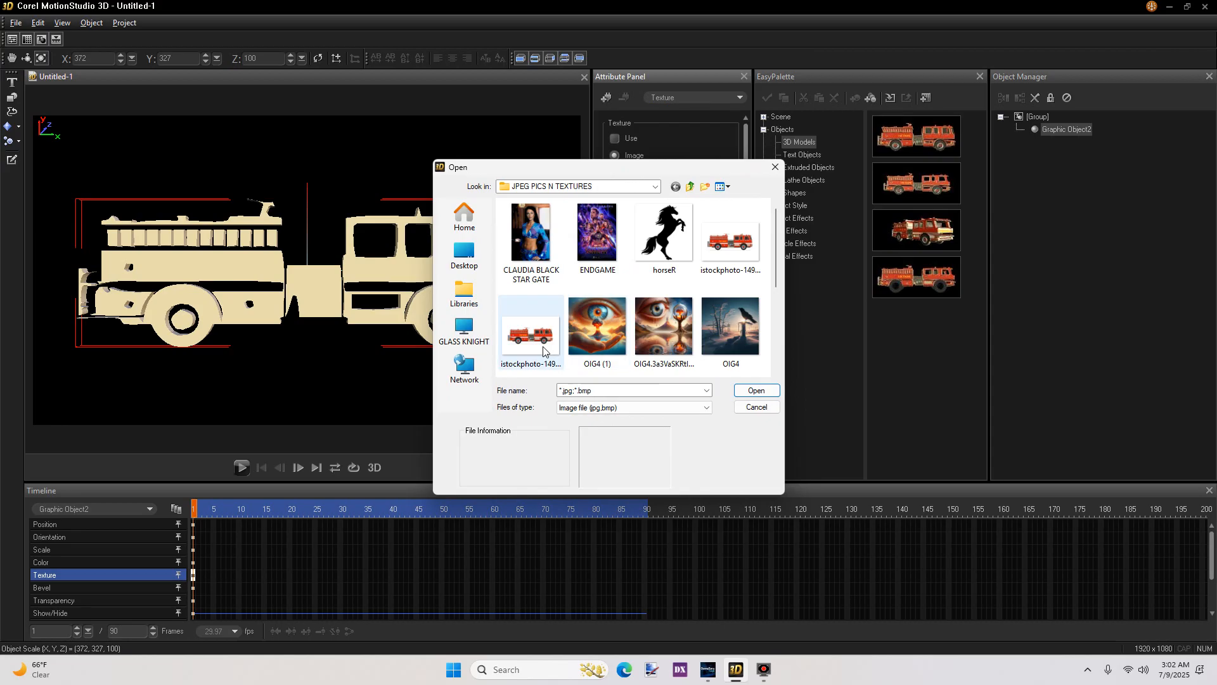
pyautogui.click(746, 392)
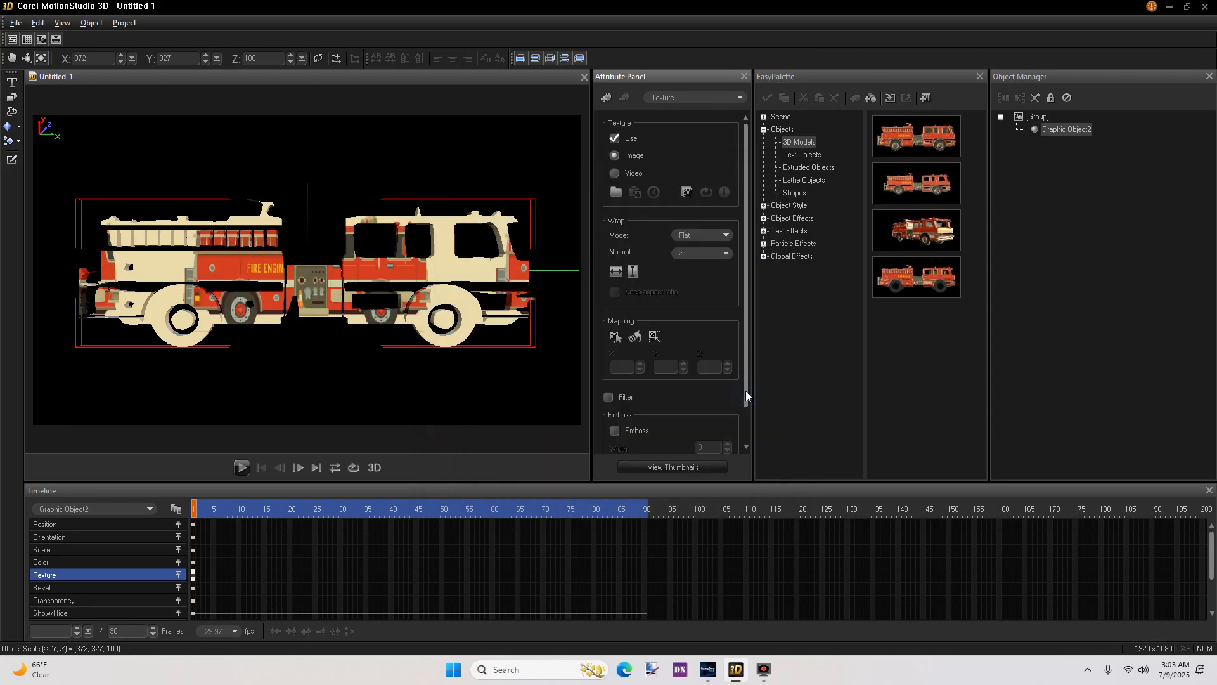
pyautogui.click(616, 273)
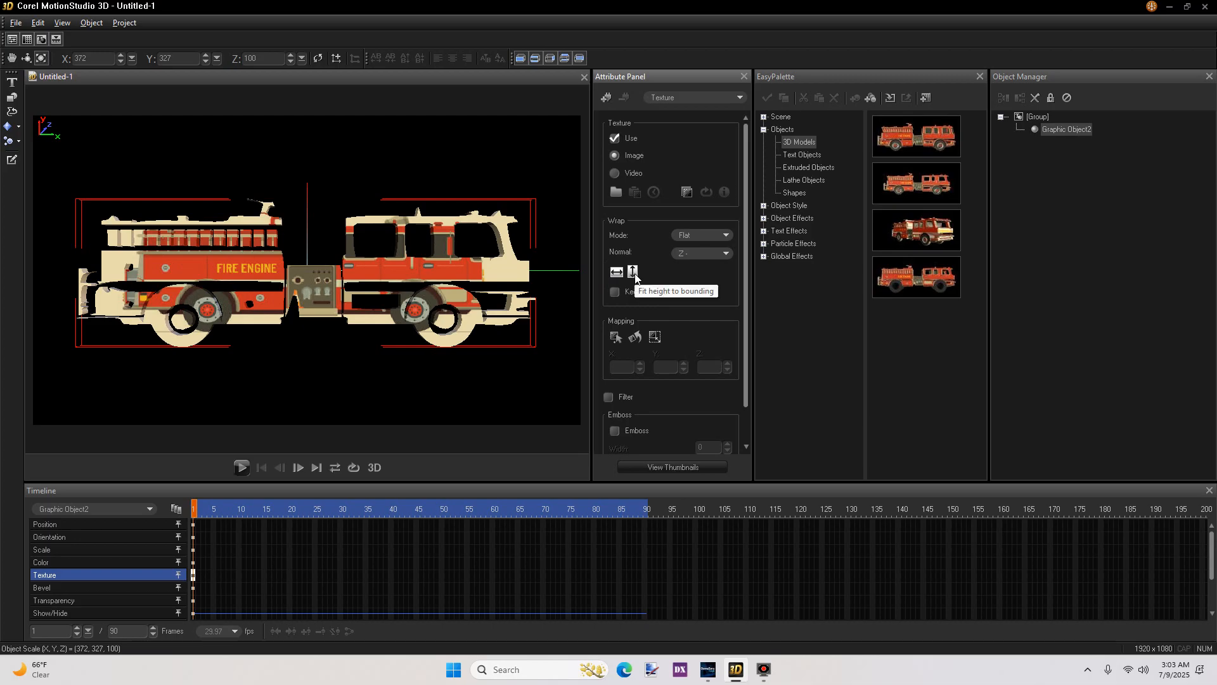
# Resize the texture on the truck to X 78 and Y 75
pyautogui.click(655, 336)
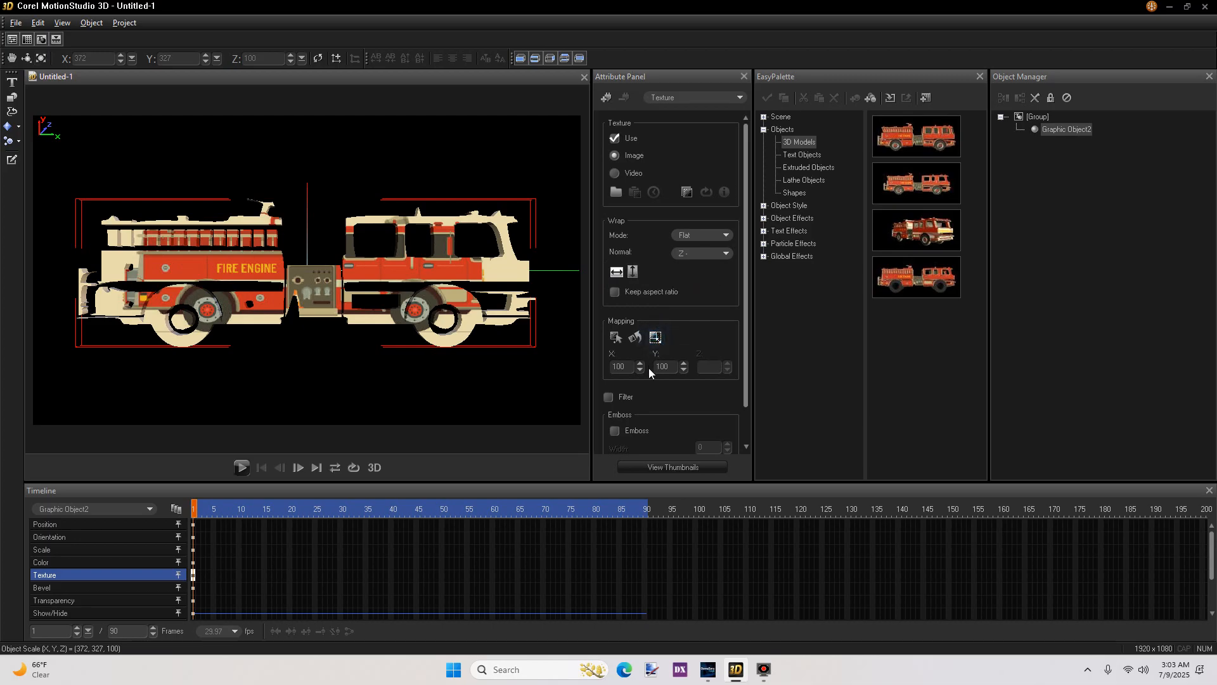
pyautogui.click(682, 370)
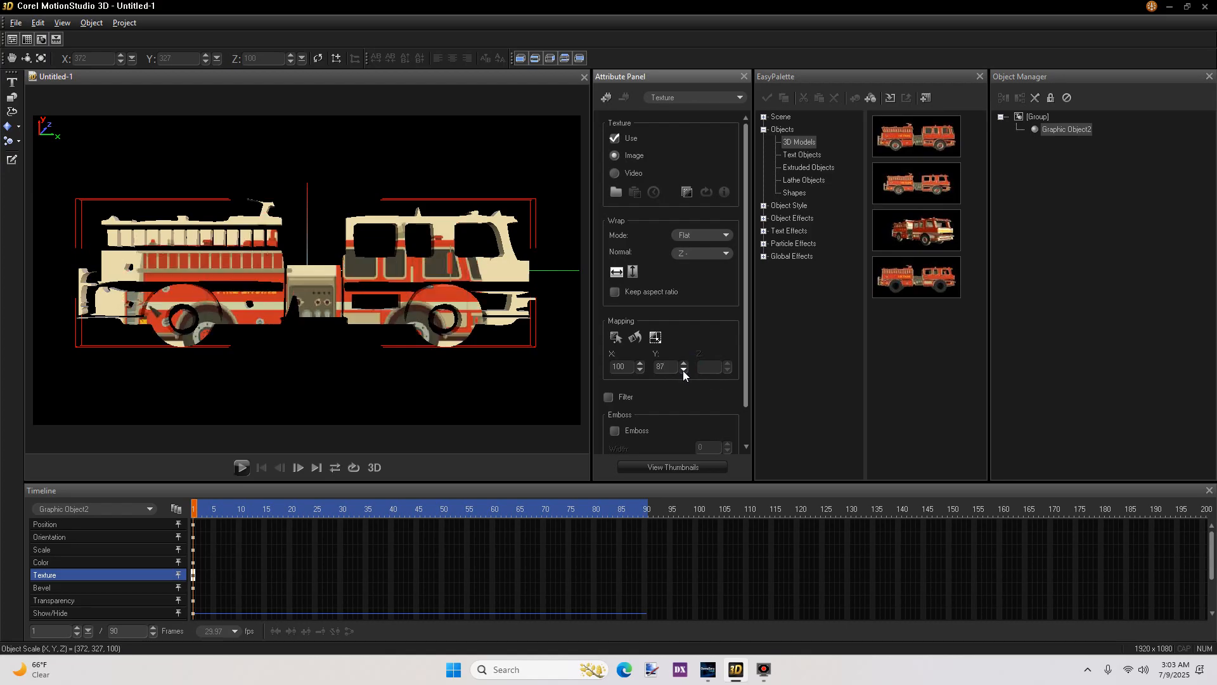
pyautogui.click(683, 371)
pyautogui.click(683, 371)
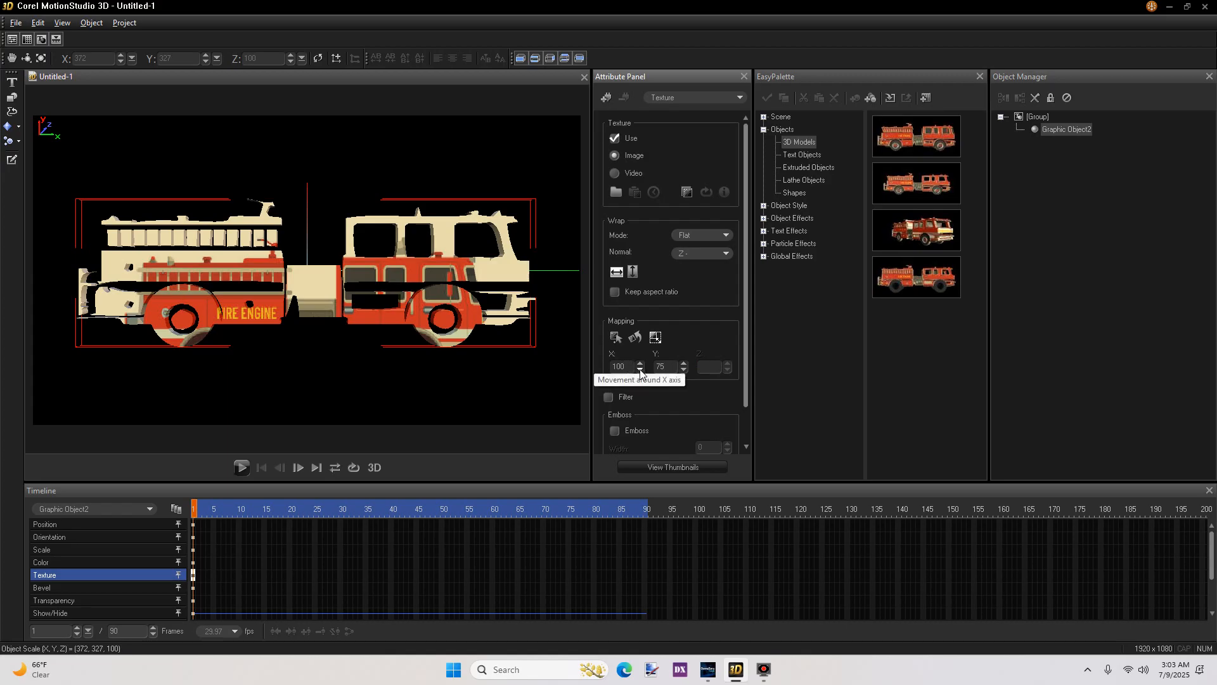
pyautogui.click(640, 371)
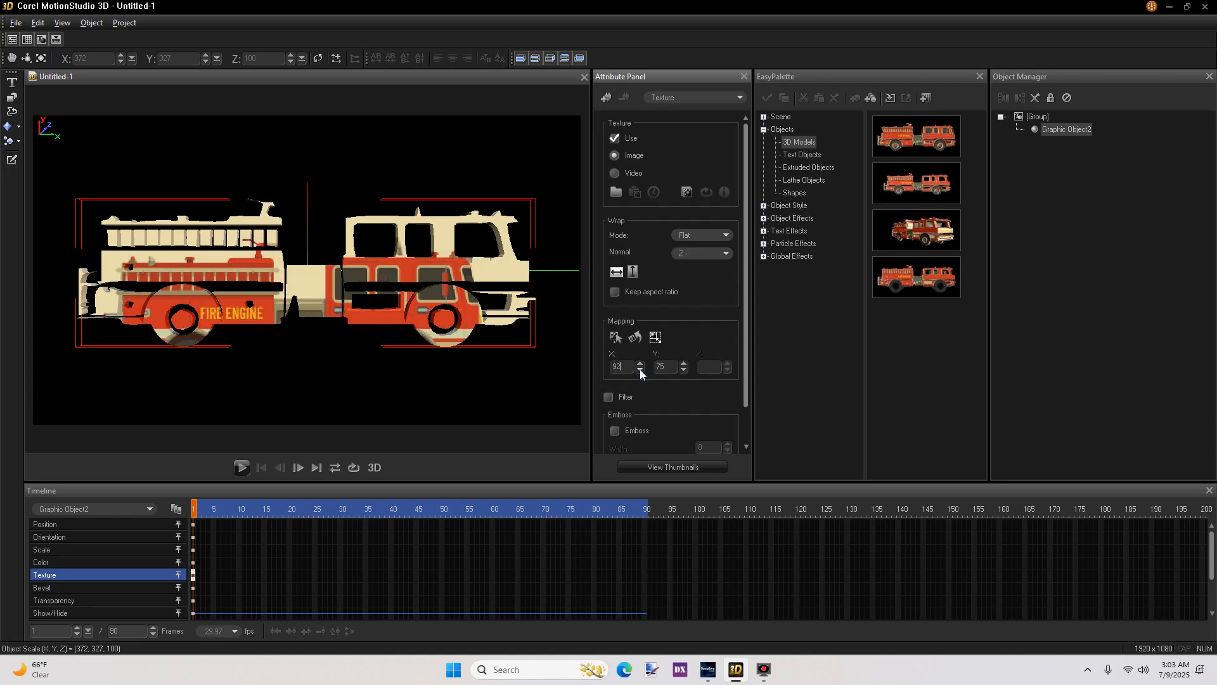
pyautogui.click(639, 371)
pyautogui.click(640, 370)
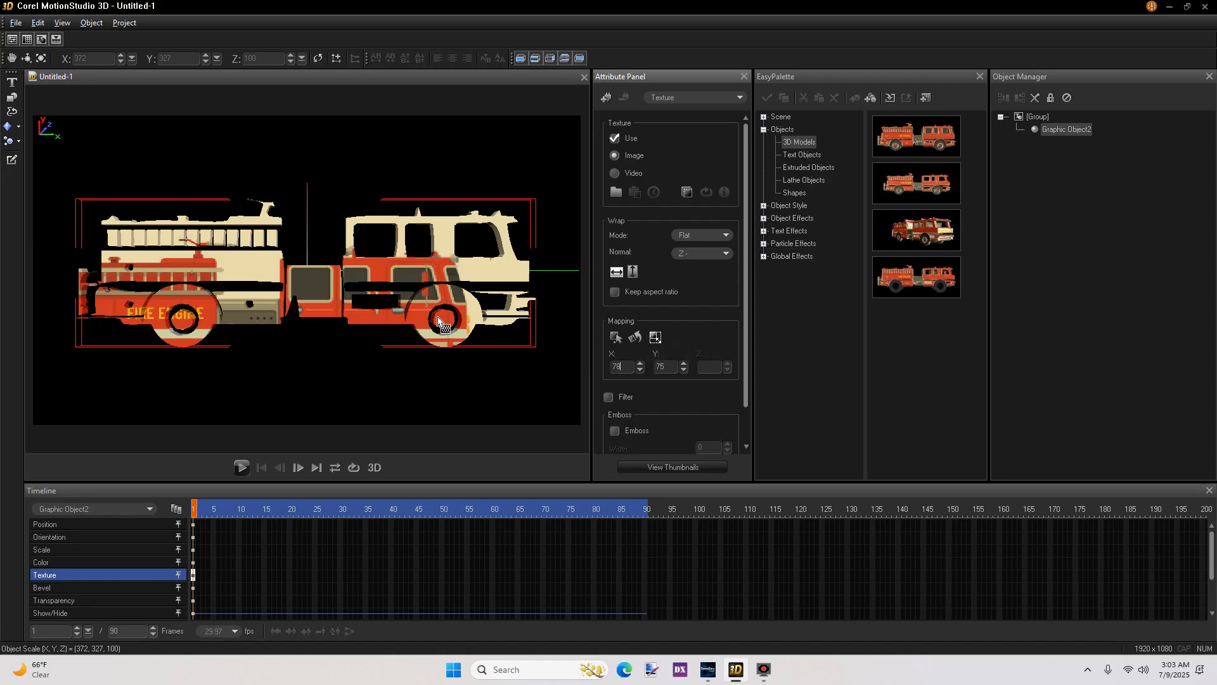
# Move the texture vertically on the truck to a Y mapping position of 66
pyautogui.click(616, 337)
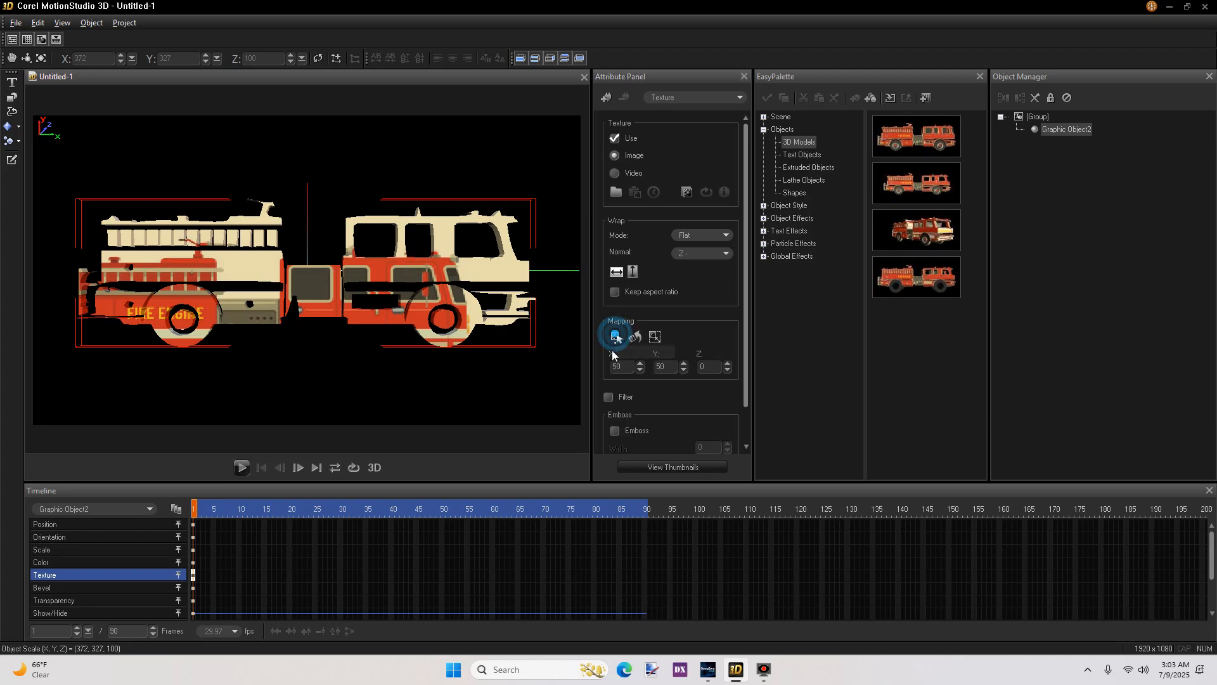
pyautogui.click(682, 363)
pyautogui.click(682, 364)
pyautogui.click(683, 363)
pyautogui.click(683, 364)
pyautogui.click(683, 364)
pyautogui.click(682, 364)
pyautogui.click(682, 364)
pyautogui.click(681, 364)
pyautogui.click(681, 364)
pyautogui.click(682, 364)
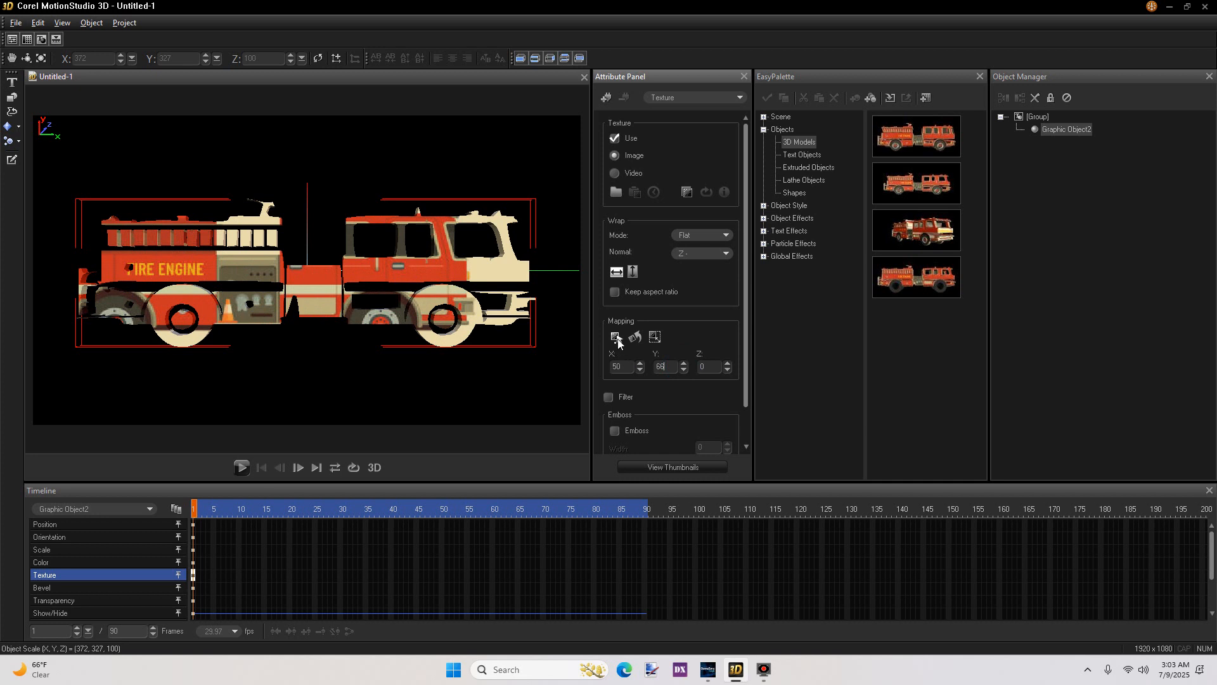
# Move the texture horizontally to an X mapping position of 64 so it lines up with the truck's body
pyautogui.click(640, 363)
pyautogui.click(641, 364)
pyautogui.click(641, 363)
pyautogui.click(640, 364)
pyautogui.click(640, 364)
pyautogui.click(641, 364)
pyautogui.click(640, 363)
pyautogui.click(640, 364)
pyautogui.click(640, 366)
pyautogui.click(641, 366)
pyautogui.click(641, 366)
pyautogui.click(641, 366)
pyautogui.click(640, 366)
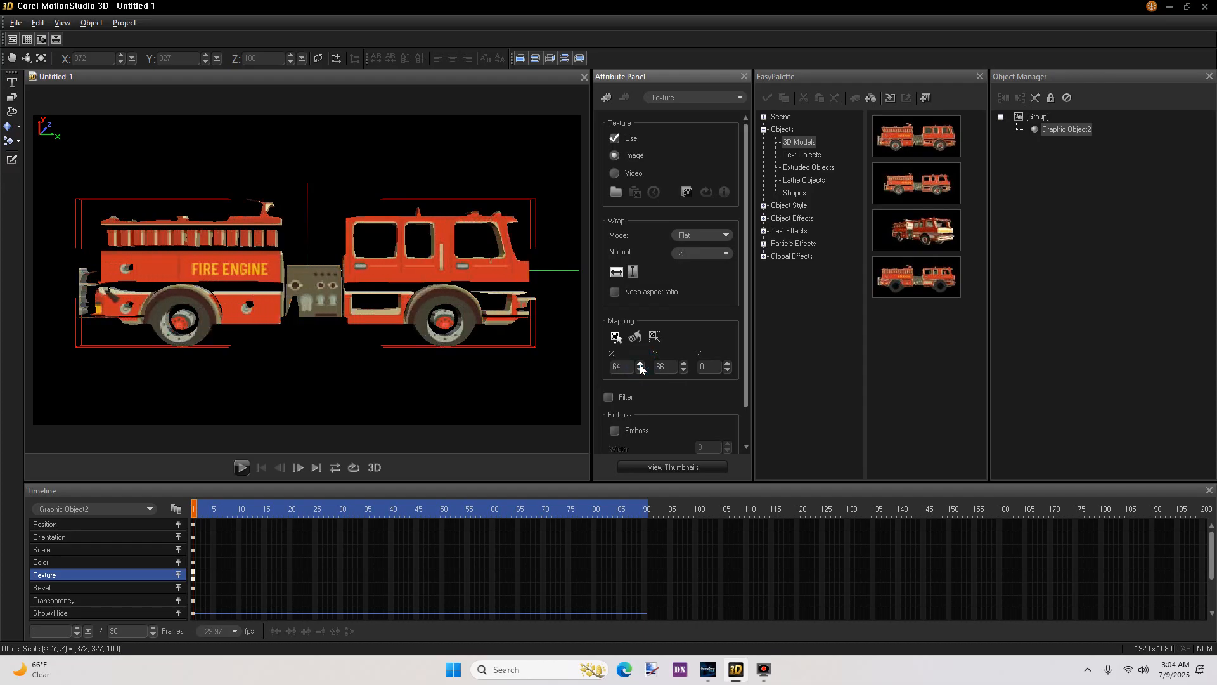
# Increase the texture's vertical size to Y 77
pyautogui.click(655, 339)
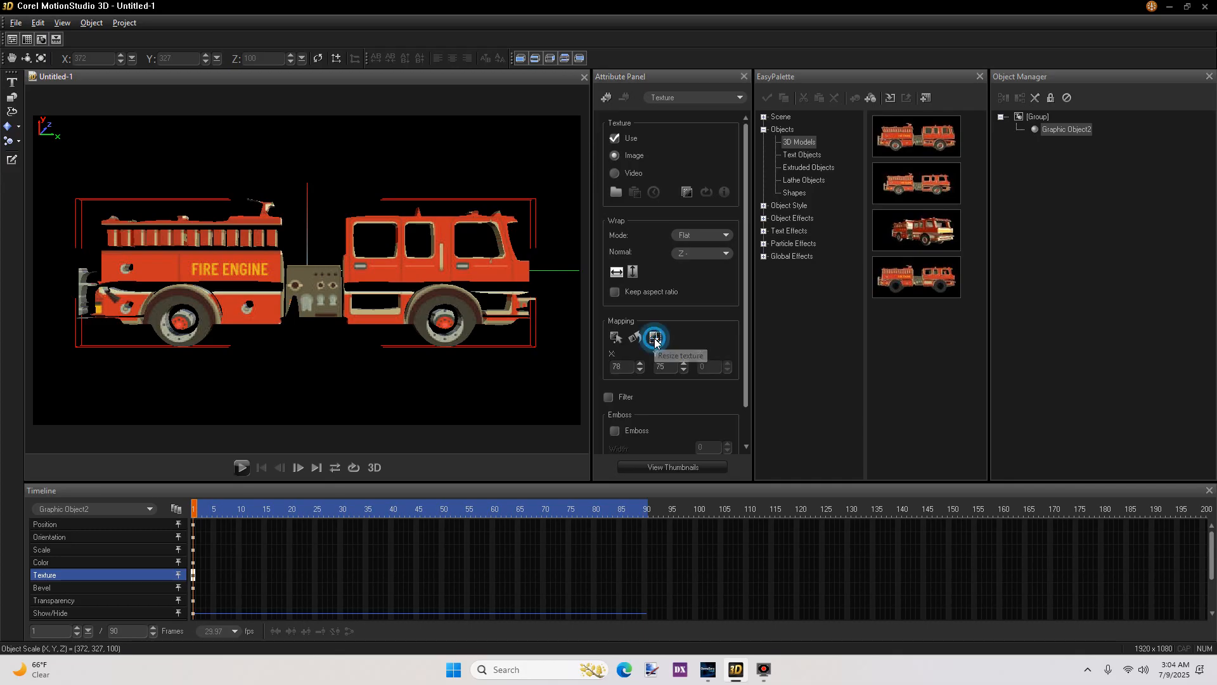
pyautogui.click(684, 364)
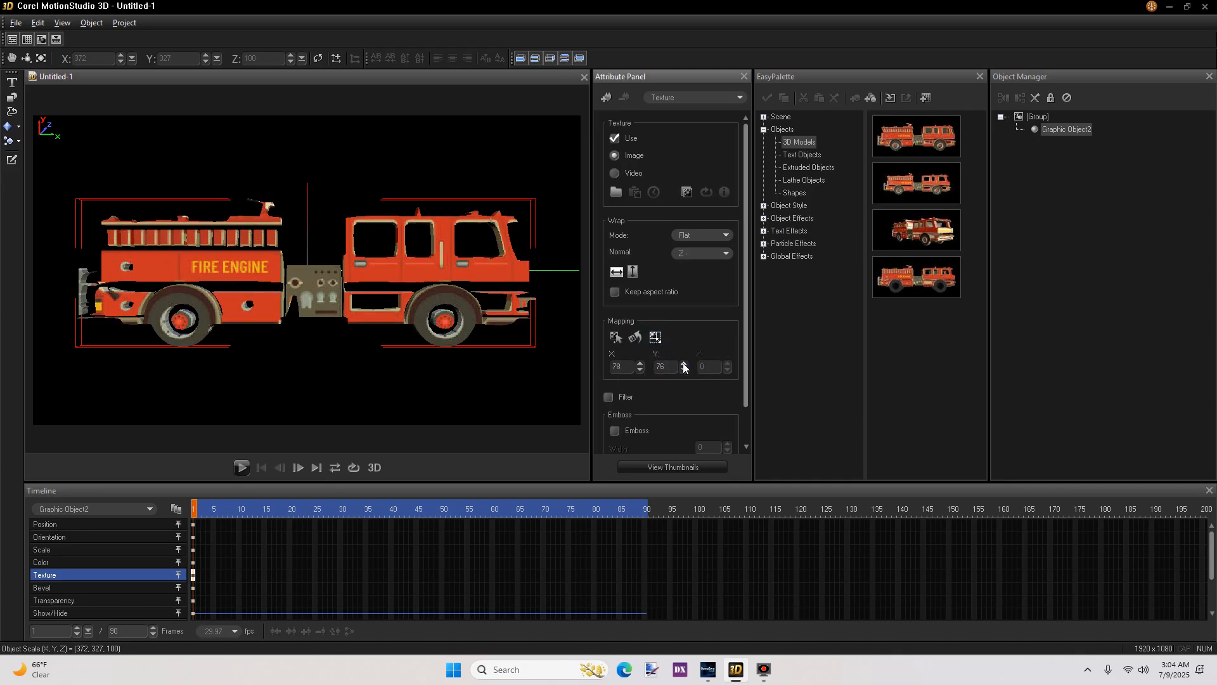
pyautogui.click(684, 364)
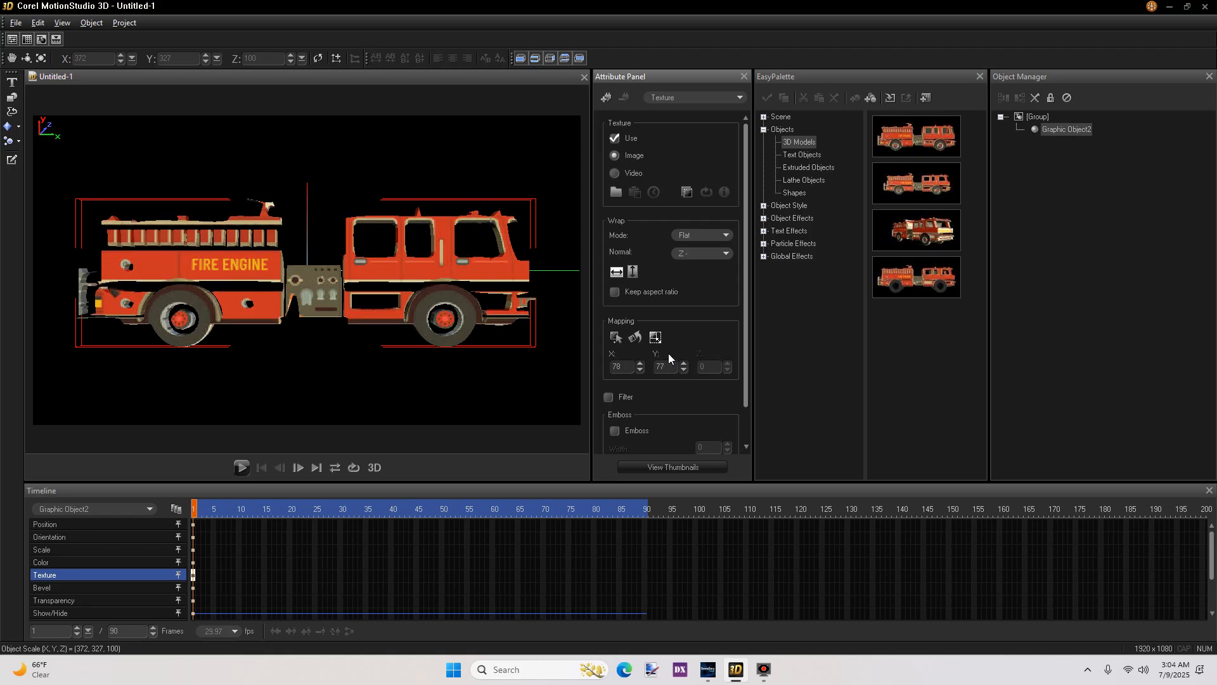
# Fine-tune the texture's vertical alignment with a Y position of 66 and a slight downward nudge on the truck
pyautogui.click(615, 338)
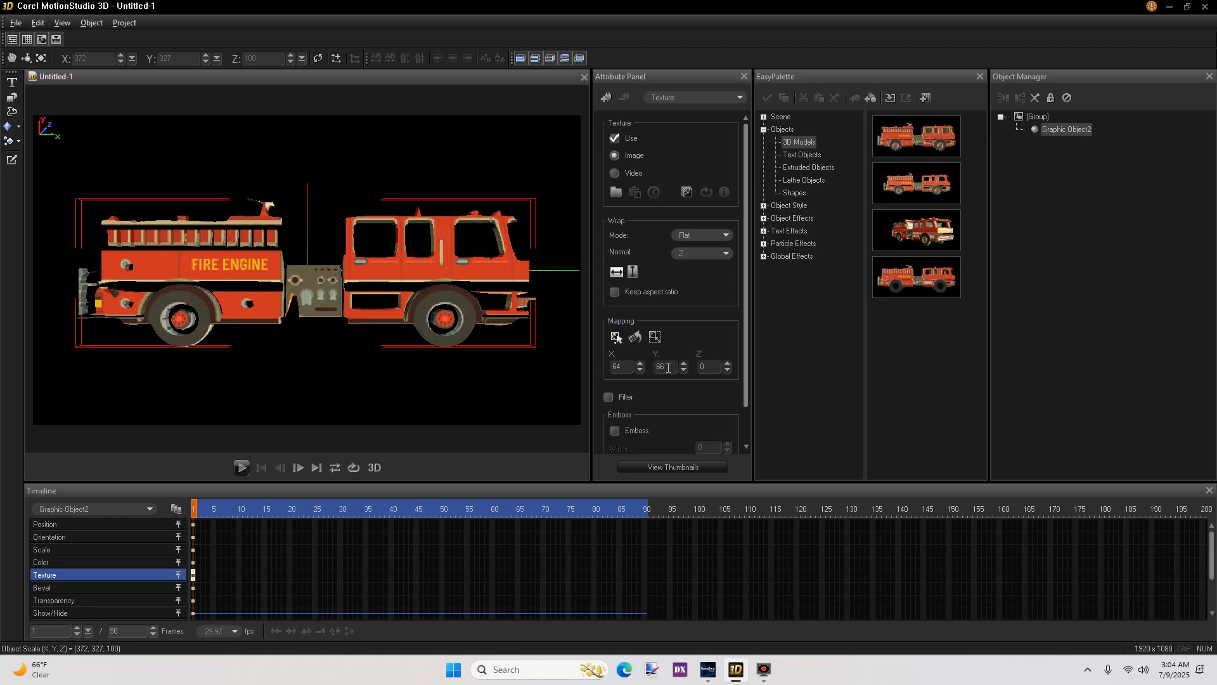
pyautogui.click(683, 370)
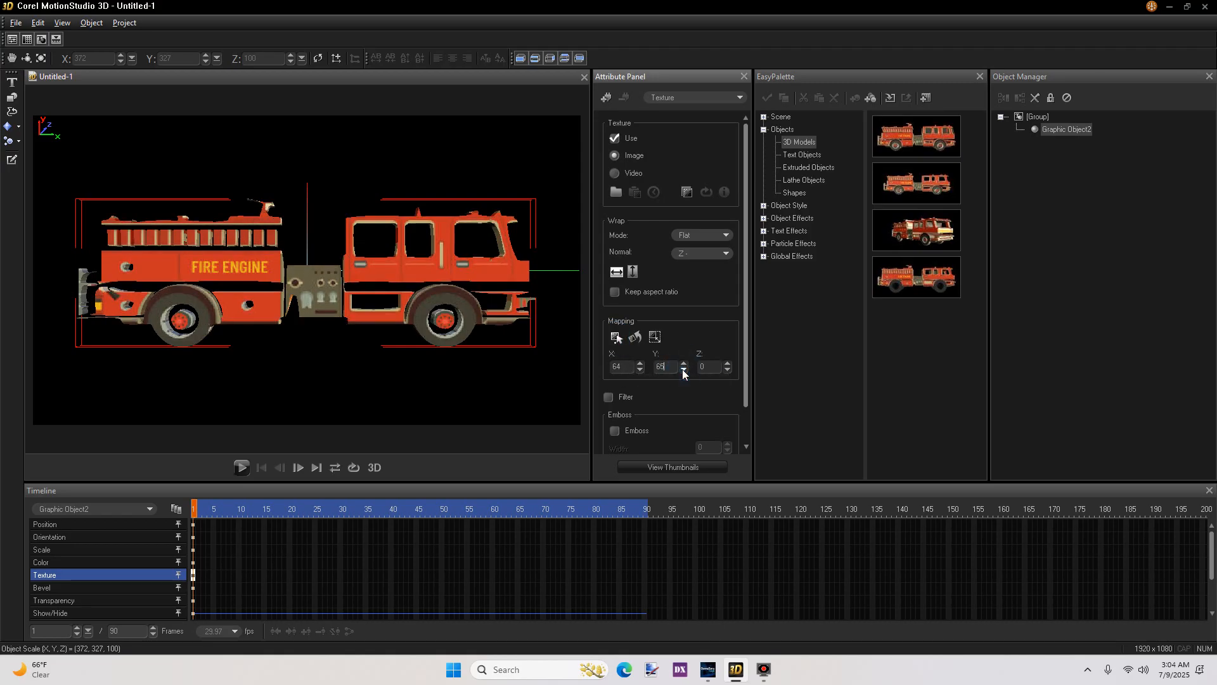
pyautogui.click(684, 364)
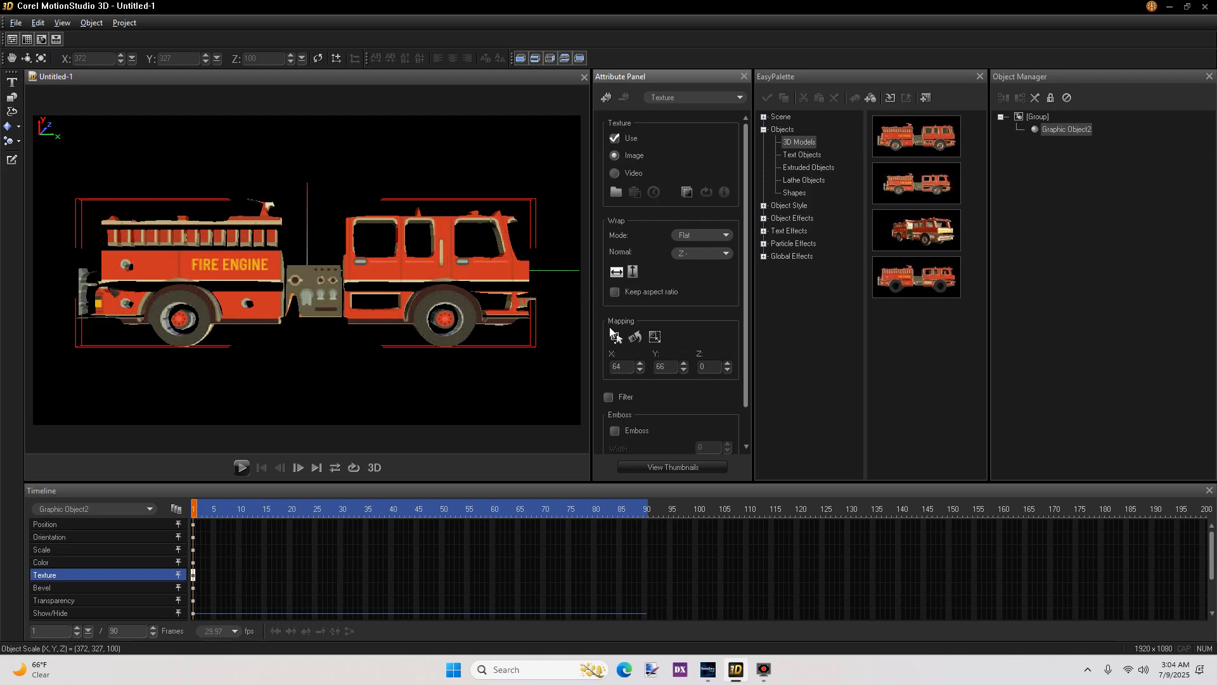
pyautogui.click(399, 274)
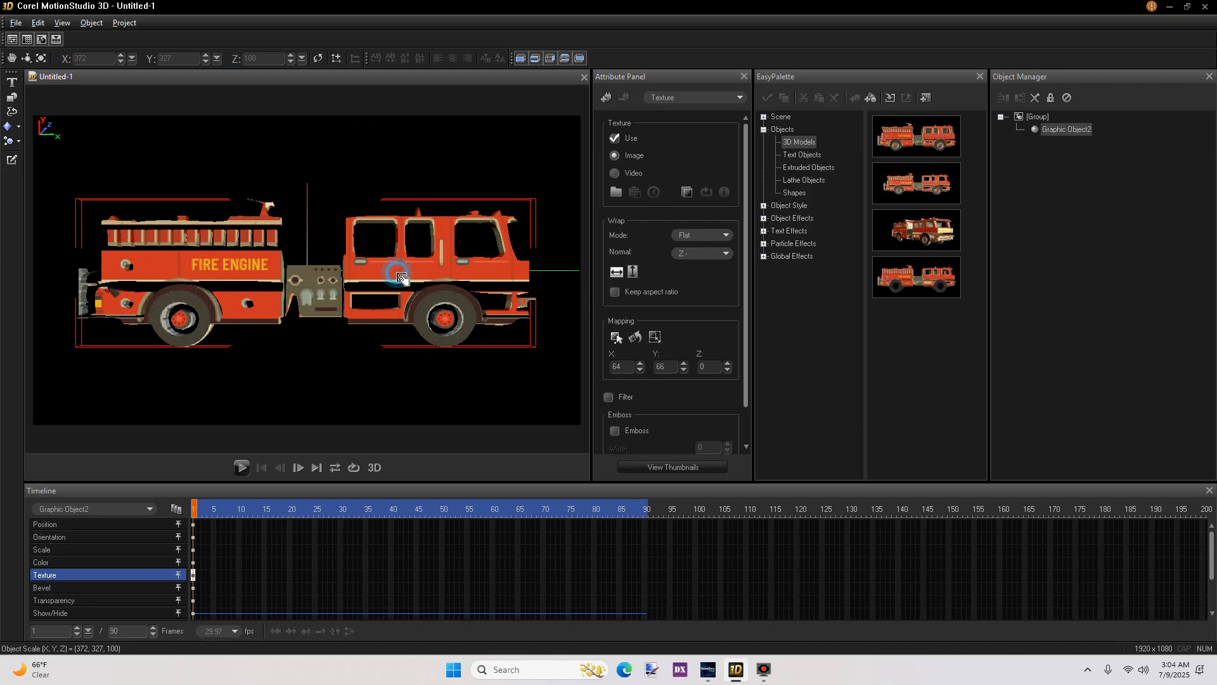
pyautogui.moveTo(402, 278); pyautogui.dragTo(402, 280)
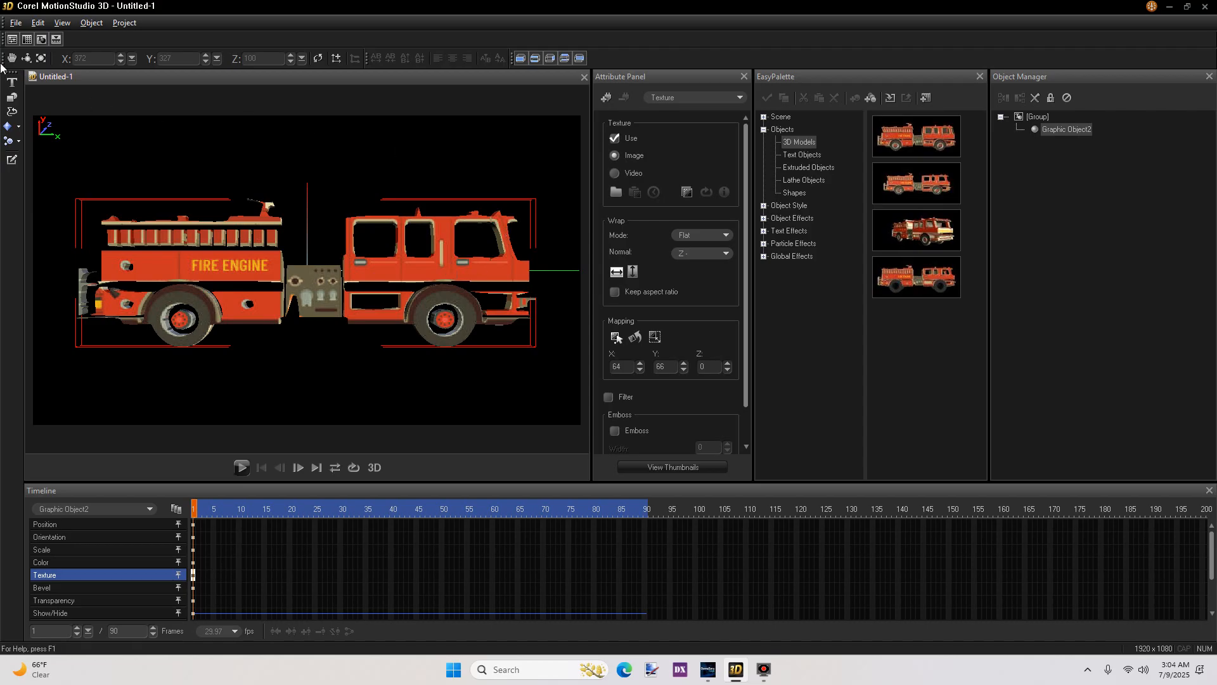
# Rotate the truck to about Y -53 degrees and stretch its depth to a Z scale of about 660
pyautogui.click(28, 58)
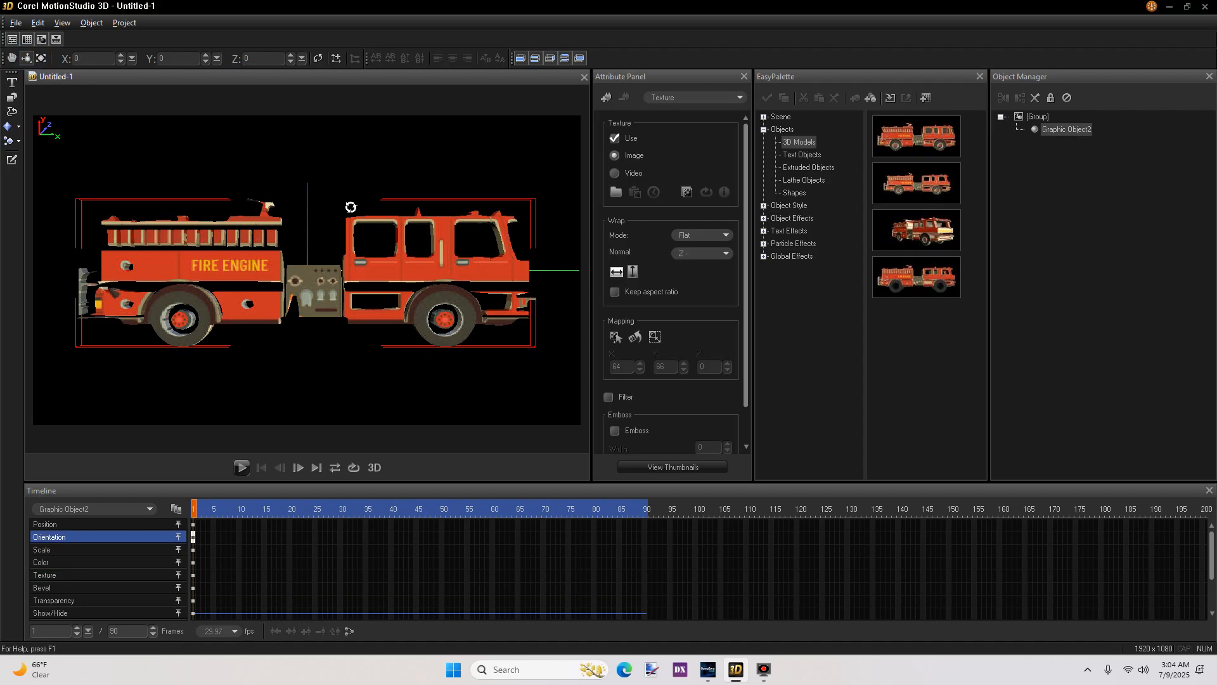
pyautogui.moveTo(478, 163)
pyautogui.mouseDown()
pyautogui.moveTo(442, 163)
pyautogui.moveTo(489, 158)
pyautogui.moveTo(424, 160)
pyautogui.moveTo(458, 161)
pyautogui.mouseUp()
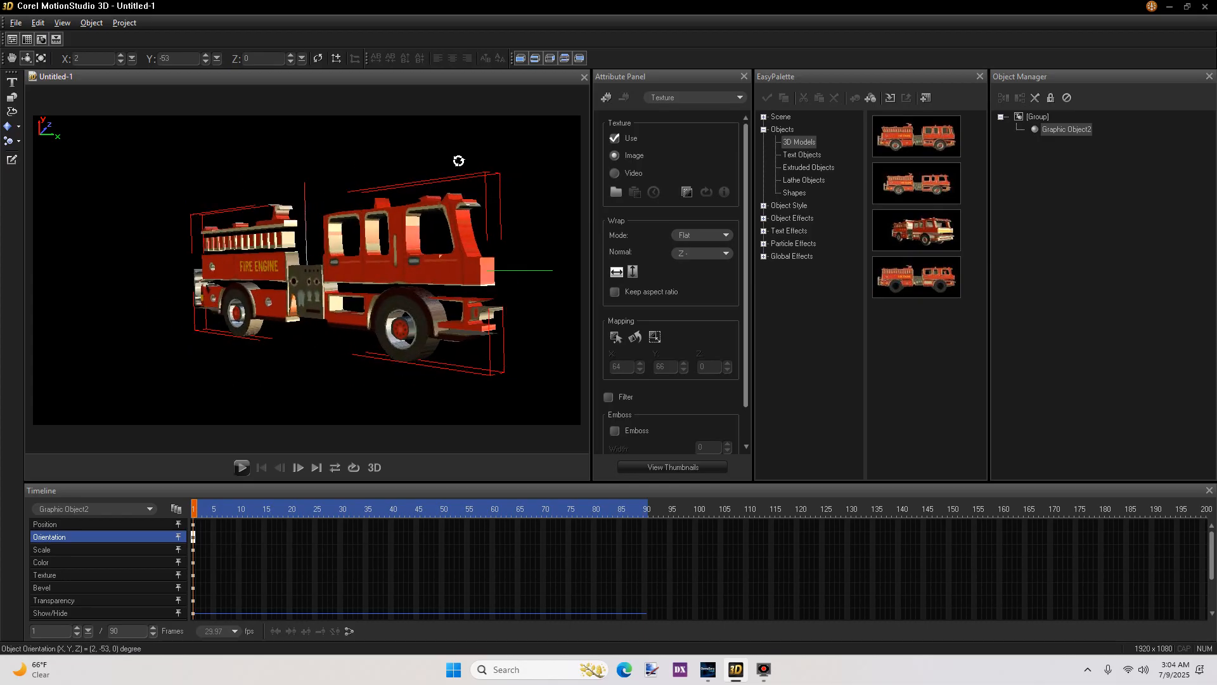
pyautogui.click(41, 59)
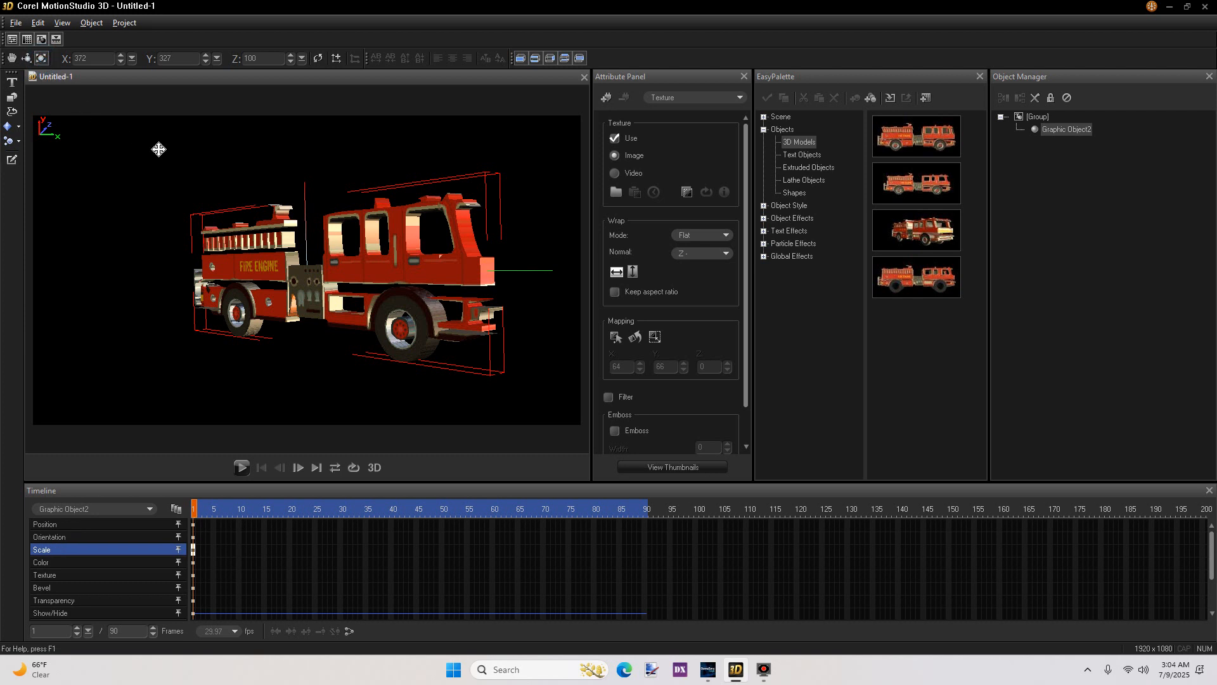
pyautogui.moveTo(159, 149); pyautogui.dragTo(477, 157)
pyautogui.moveTo(127, 163); pyautogui.dragTo(393, 185)
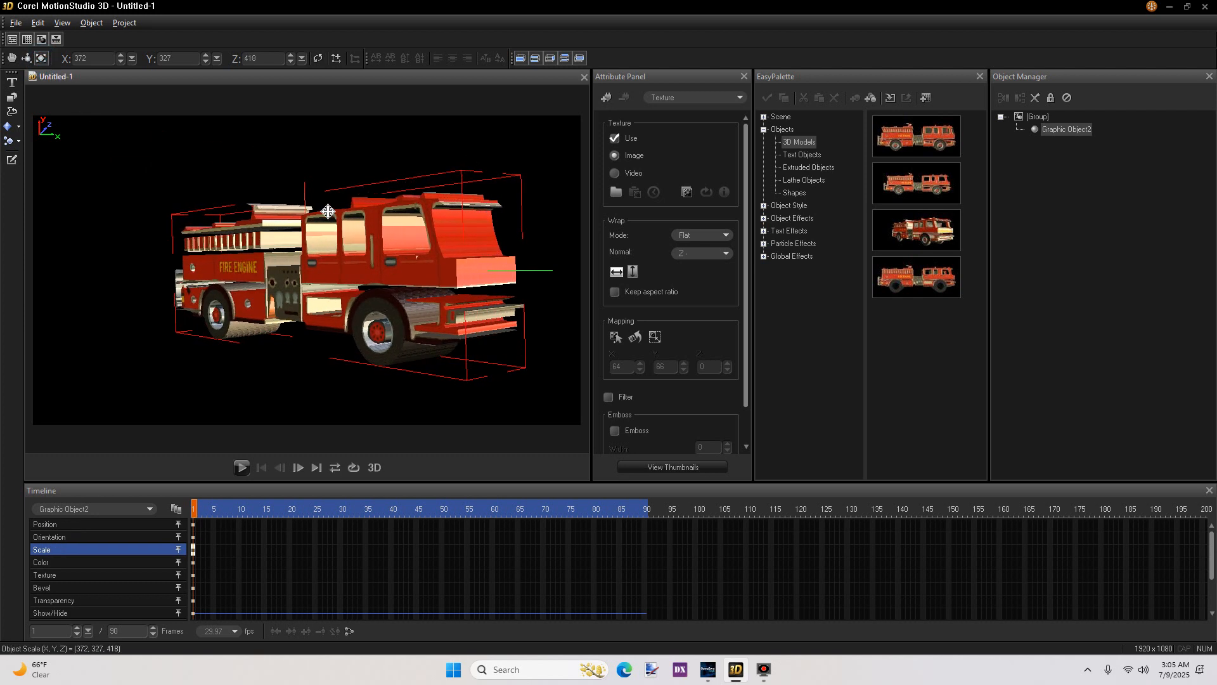
pyautogui.moveTo(260, 159); pyautogui.dragTo(525, 184)
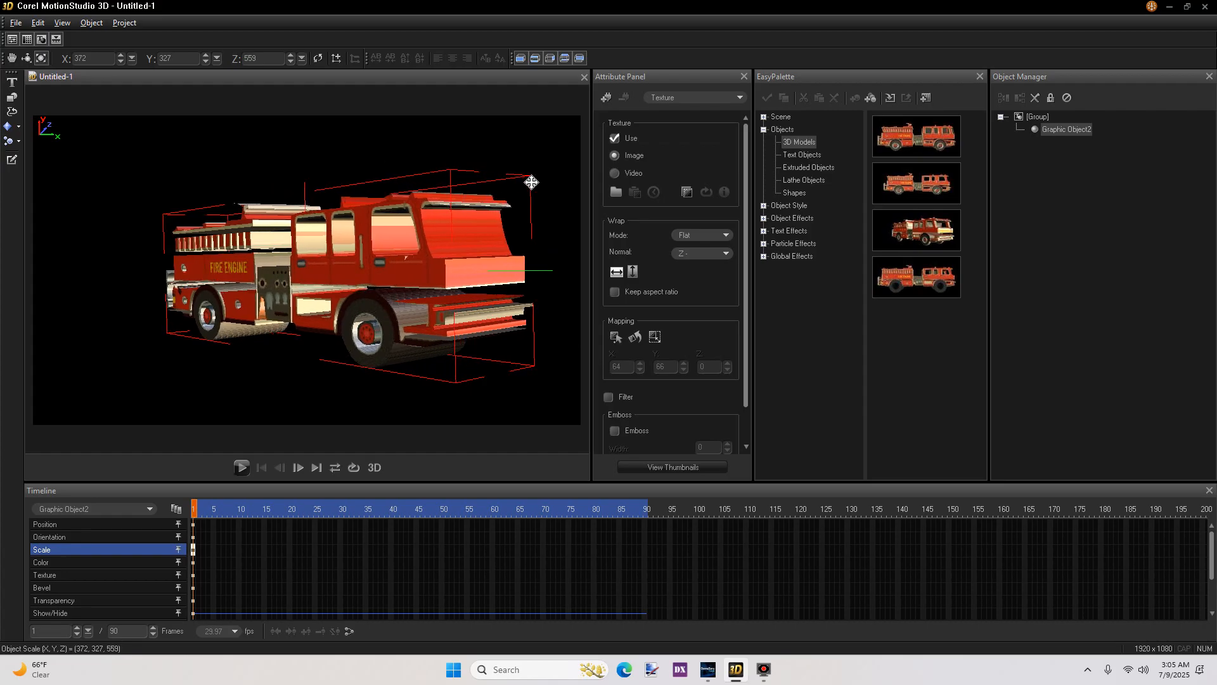
pyautogui.moveTo(196, 165); pyautogui.dragTo(355, 171)
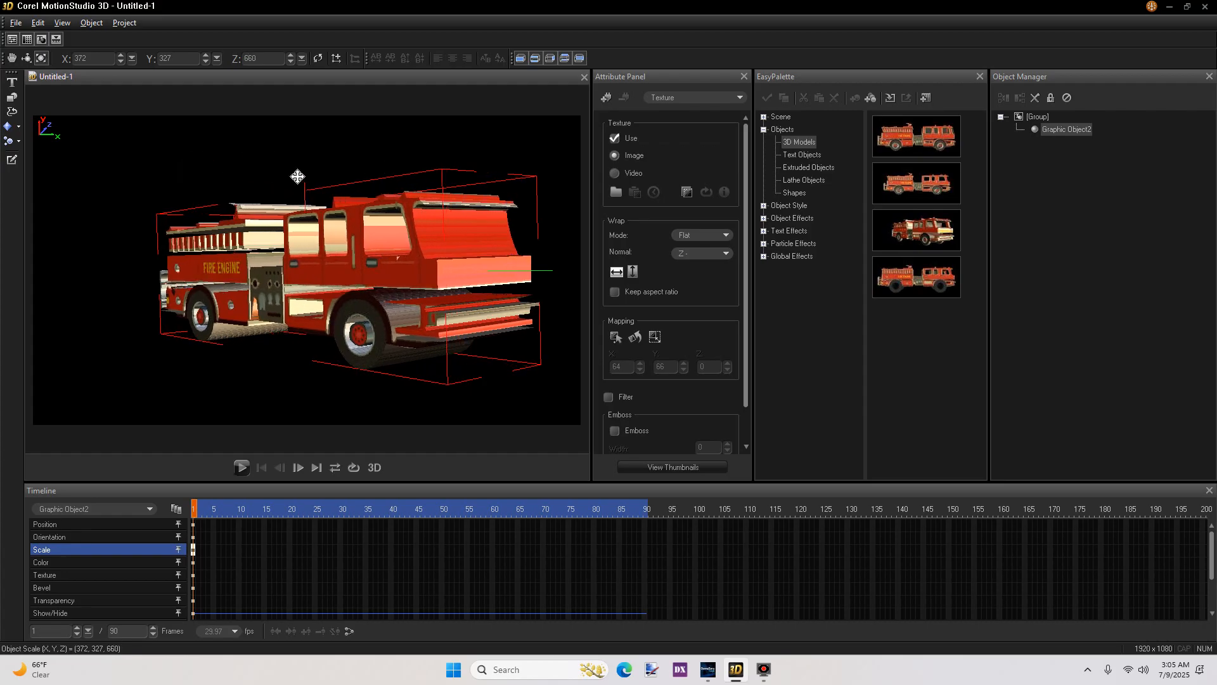
# Turn the deepened truck in both directions, ending at an orientation of about Y -37 degrees
pyautogui.click(26, 58)
pyautogui.moveTo(104, 151); pyautogui.dragTo(131, 152)
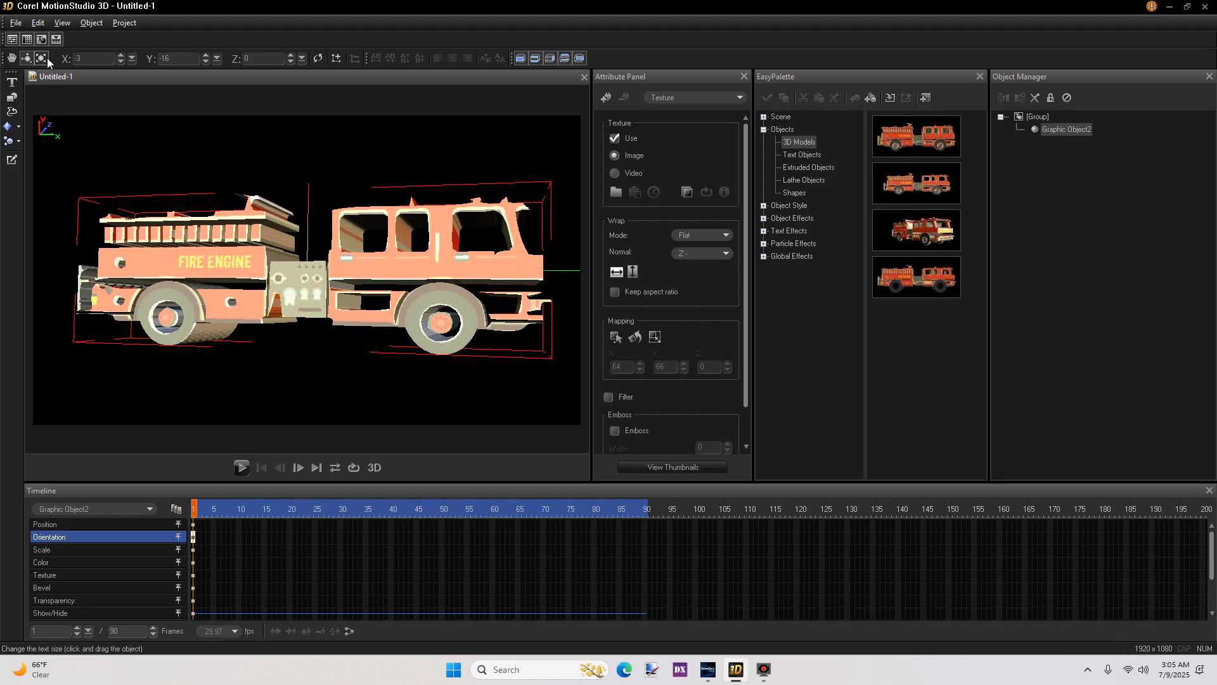
pyautogui.moveTo(278, 147); pyautogui.dragTo(280, 154)
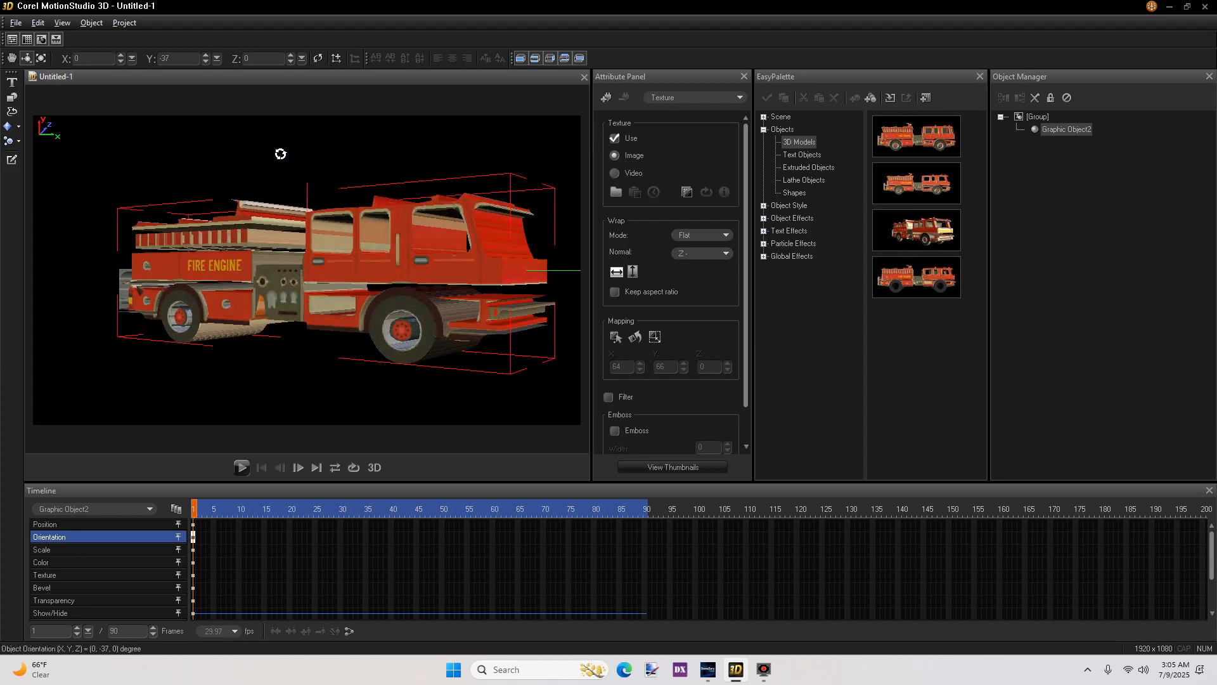
# Reduce the truck's depth to a Z scale of 82 so it becomes a thin side panel
pyautogui.click(41, 57)
pyautogui.moveTo(419, 158); pyautogui.dragTo(113, 153)
pyautogui.moveTo(444, 163); pyautogui.dragTo(229, 158, button='right')
pyautogui.moveTo(509, 167); pyautogui.dragTo(298, 170, button='right')
pyautogui.moveTo(420, 179); pyautogui.dragTo(265, 182, button='right')
pyautogui.moveTo(462, 188); pyautogui.dragTo(398, 194, button='right')
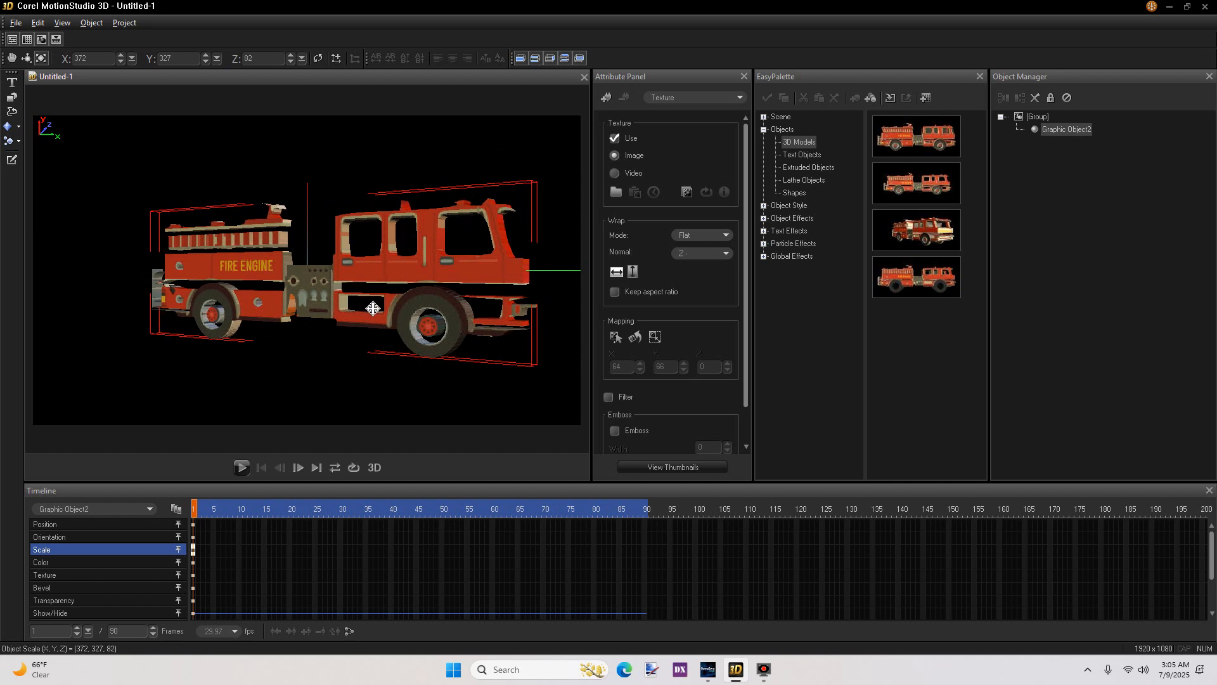
# Copy the thin truck object and paste a duplicate into the scene
pyautogui.click(39, 23)
pyautogui.click(58, 79)
pyautogui.click(38, 23)
pyautogui.click(57, 108)
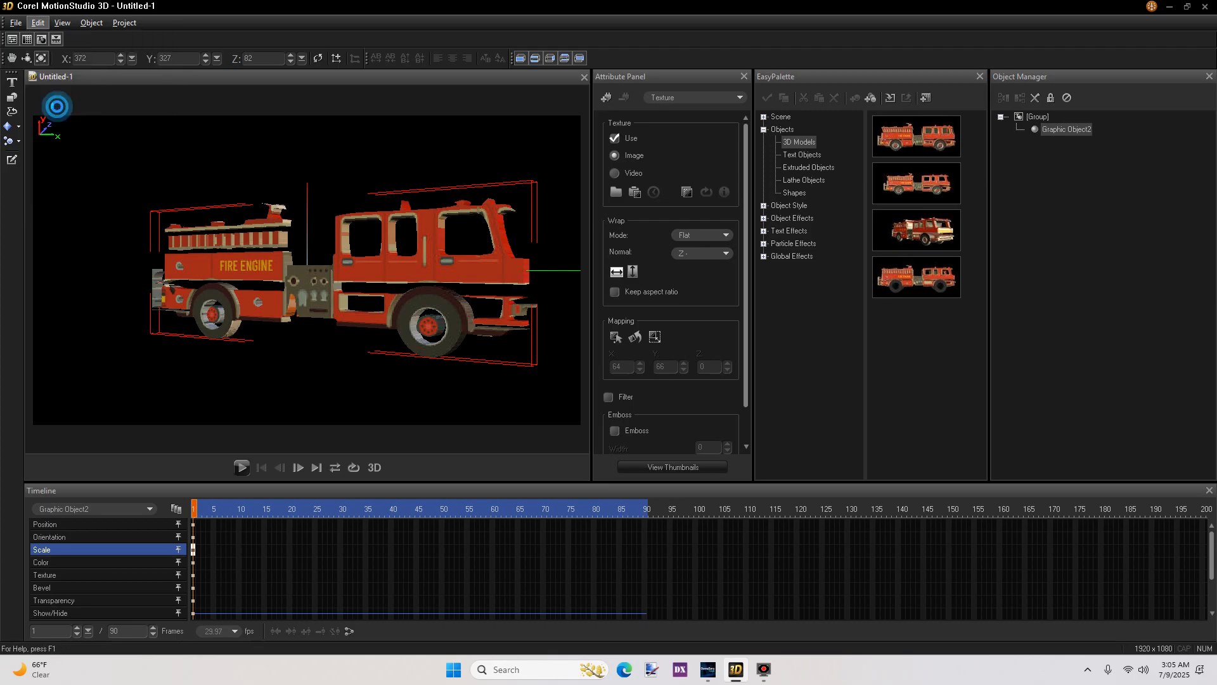
# Select the first truck object inside the group and set its Y orientation to 0
pyautogui.doubleClick(1022, 116)
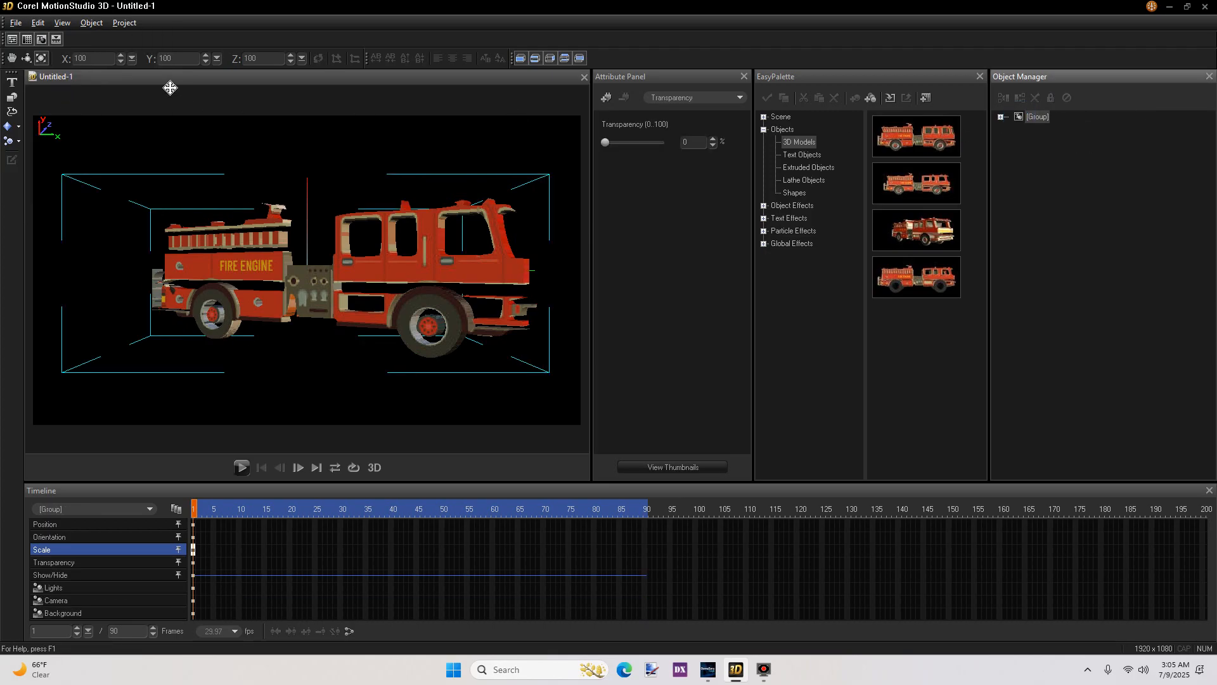
pyautogui.click(26, 58)
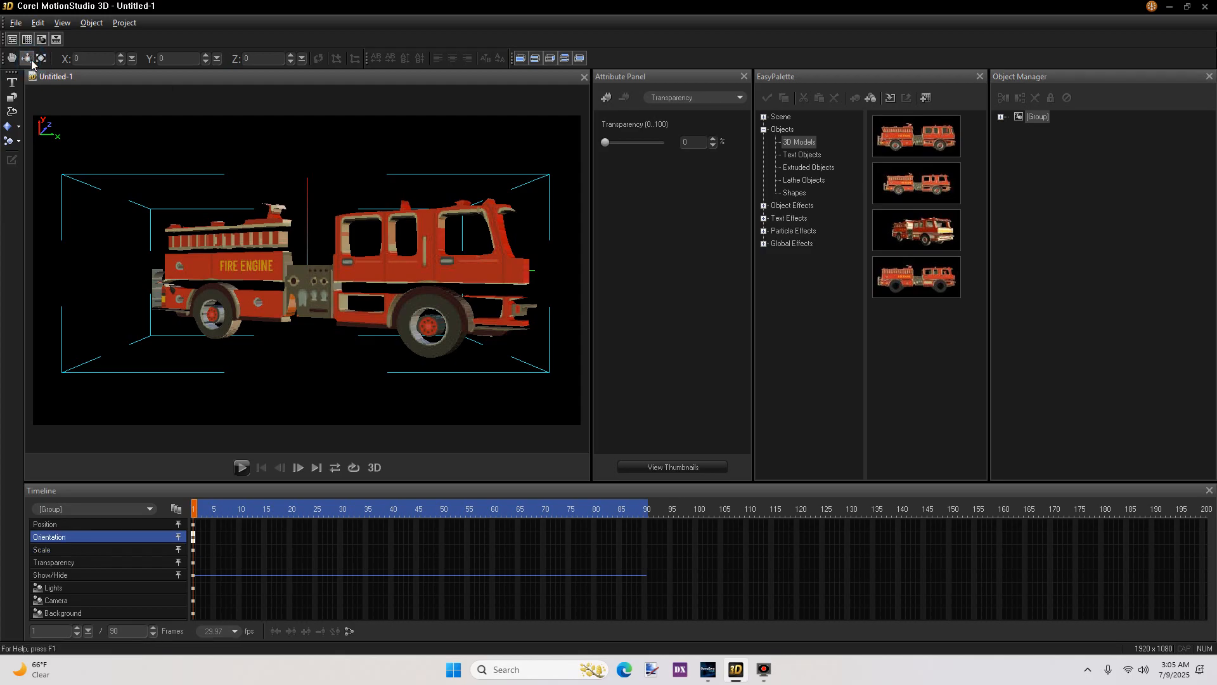
pyautogui.doubleClick(1024, 118)
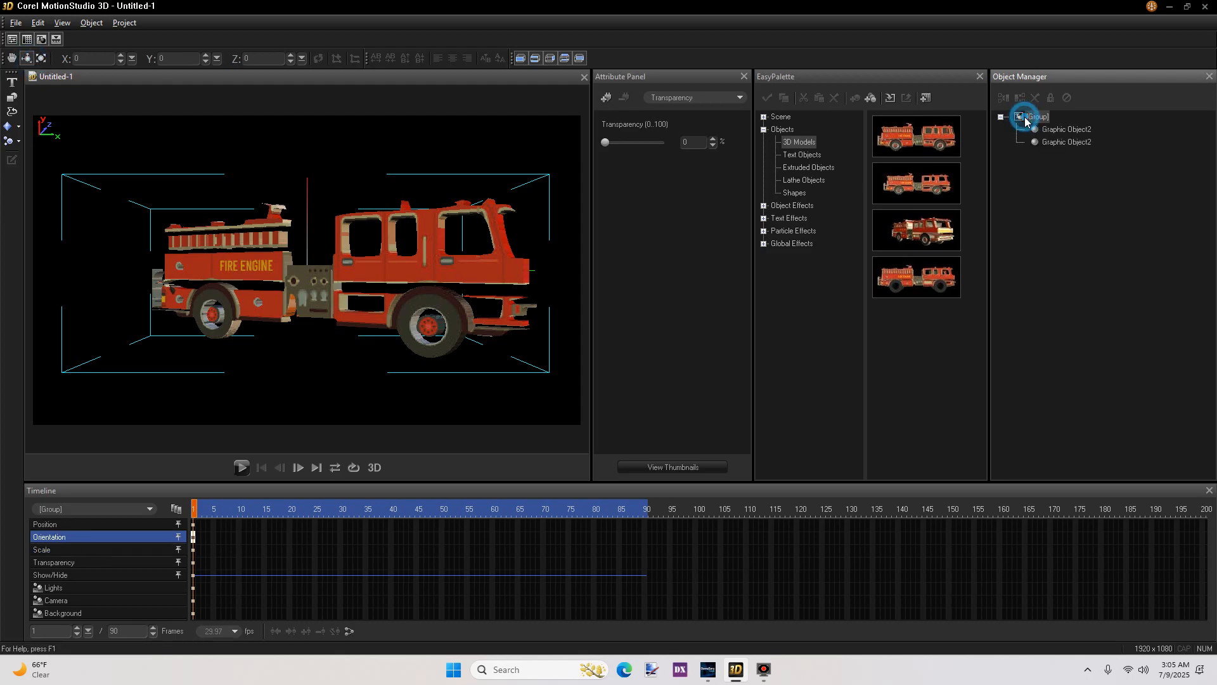
pyautogui.click(1034, 130)
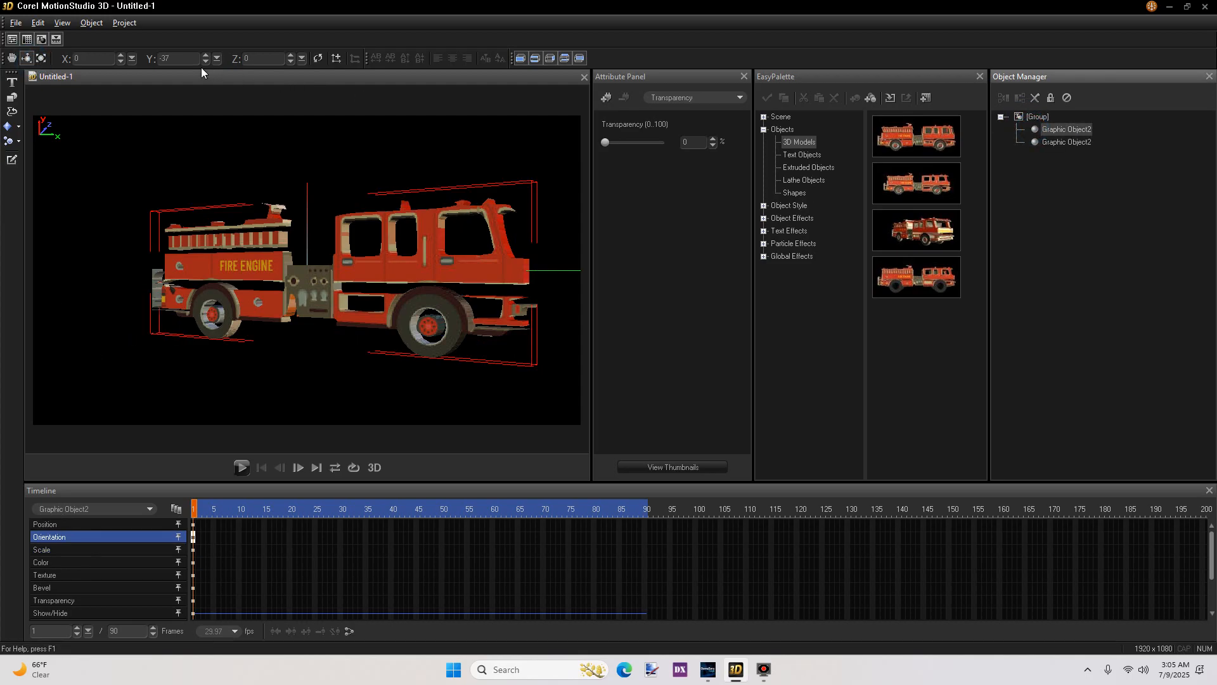
pyautogui.click(181, 59)
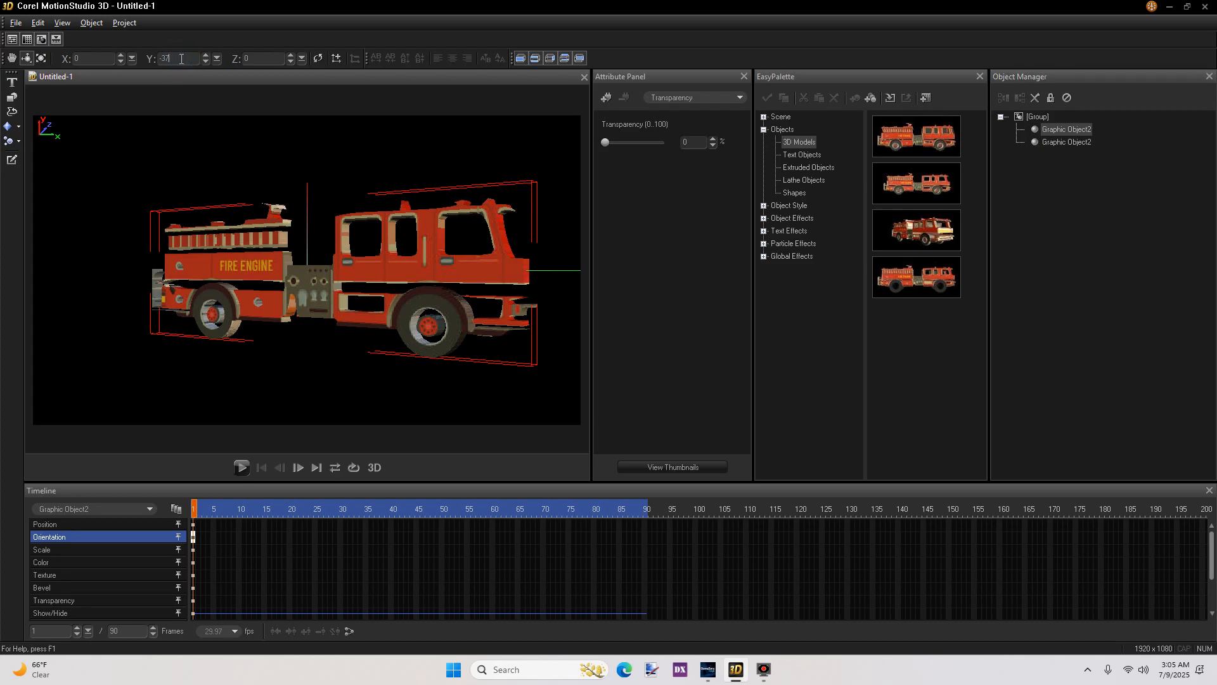
pyautogui.write('0')
pyautogui.click(222, 153)
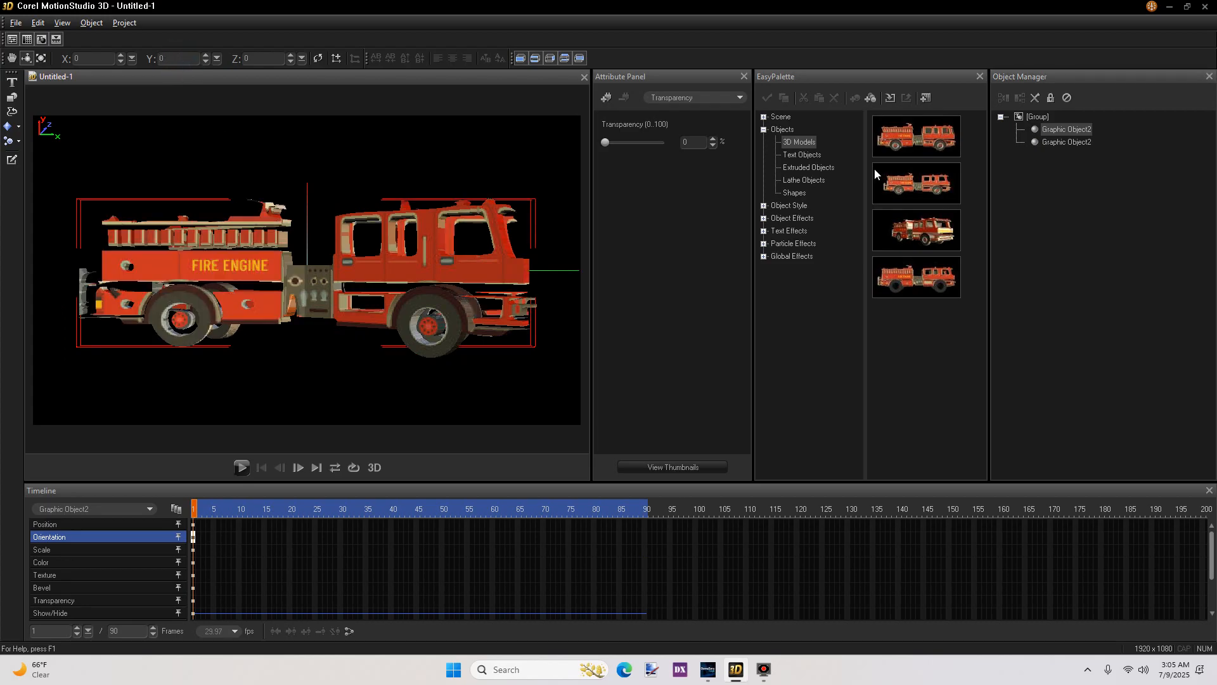
# Select the second truck object in the group and set its Y orientation to 0
pyautogui.click(1038, 143)
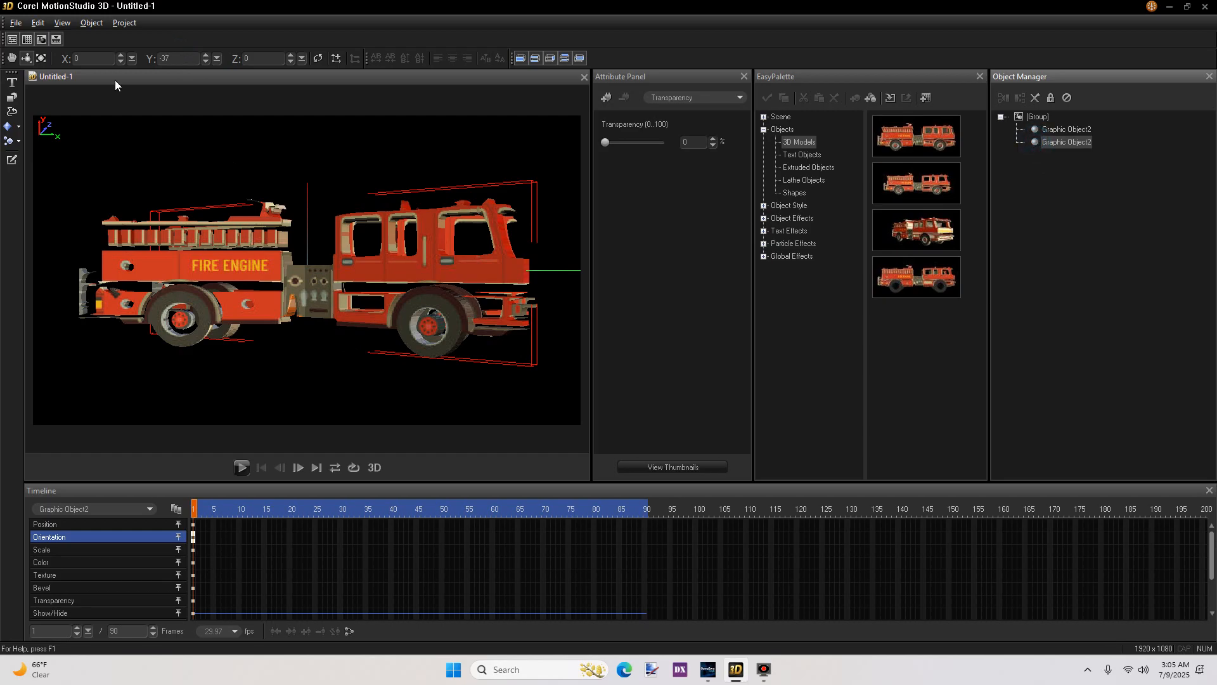
pyautogui.click(175, 62)
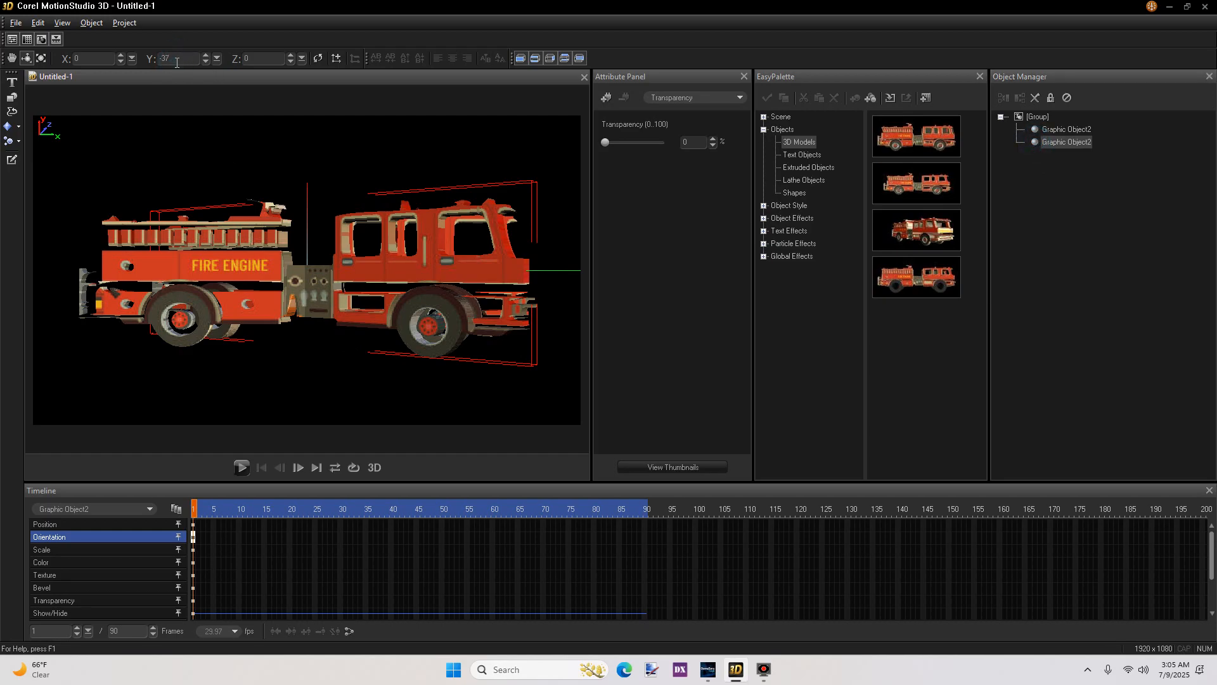
pyautogui.press('BackSpace')
pyautogui.press('BackSpace')
pyautogui.write('0')
pyautogui.click(200, 146)
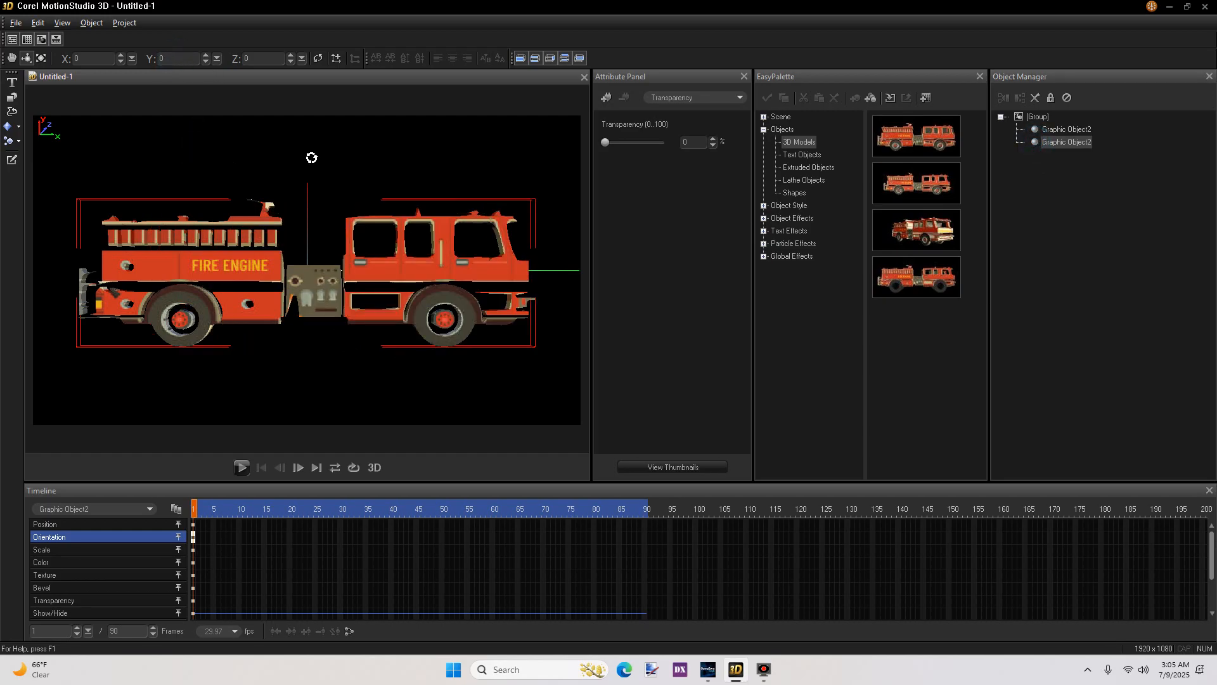
# Set the camera to the top view and move the second truck object to a Z position of 50
pyautogui.click(739, 97)
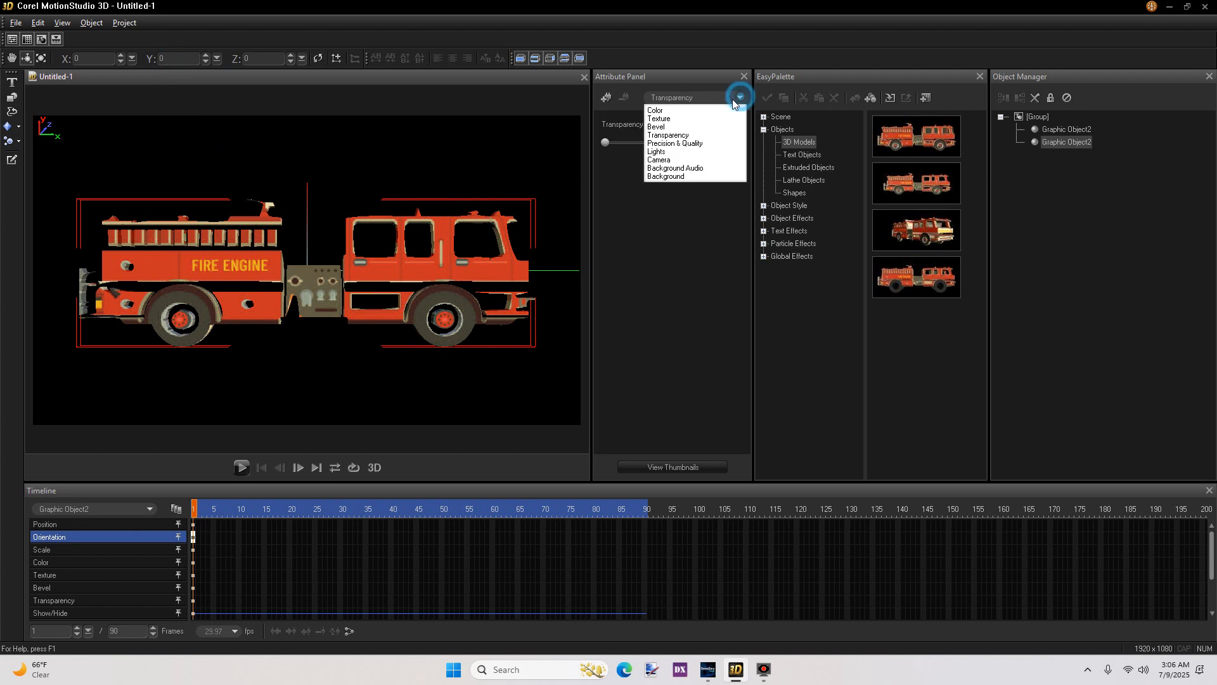
pyautogui.click(662, 160)
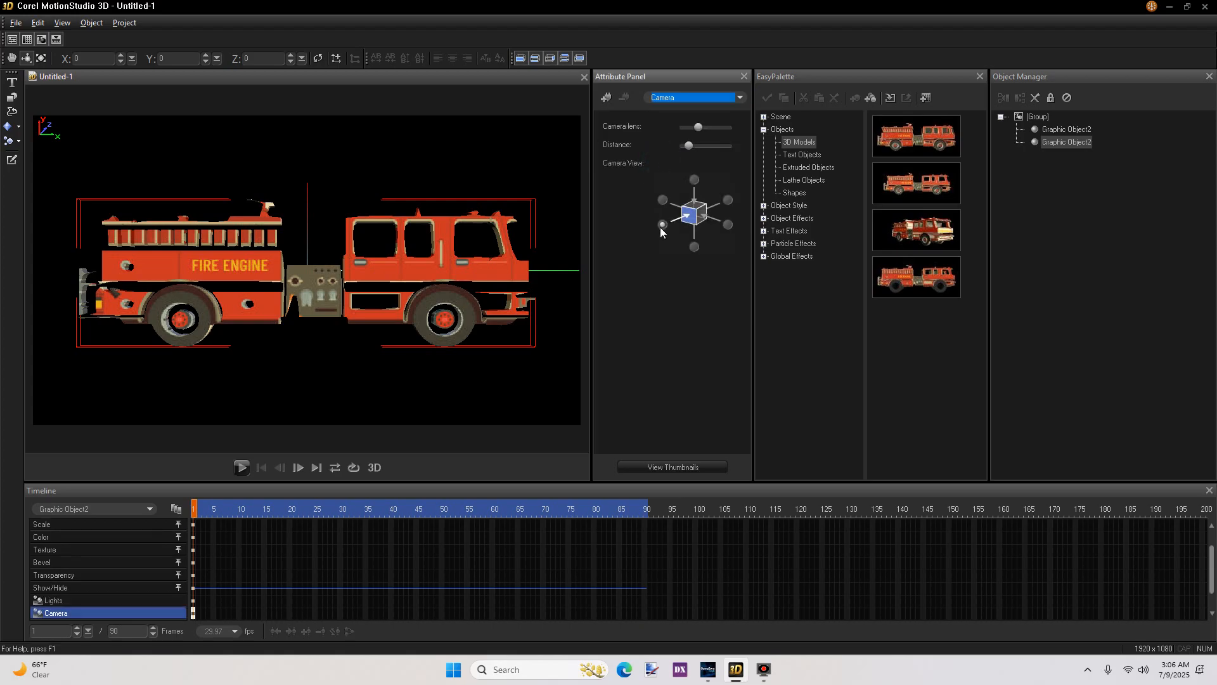
pyautogui.click(694, 180)
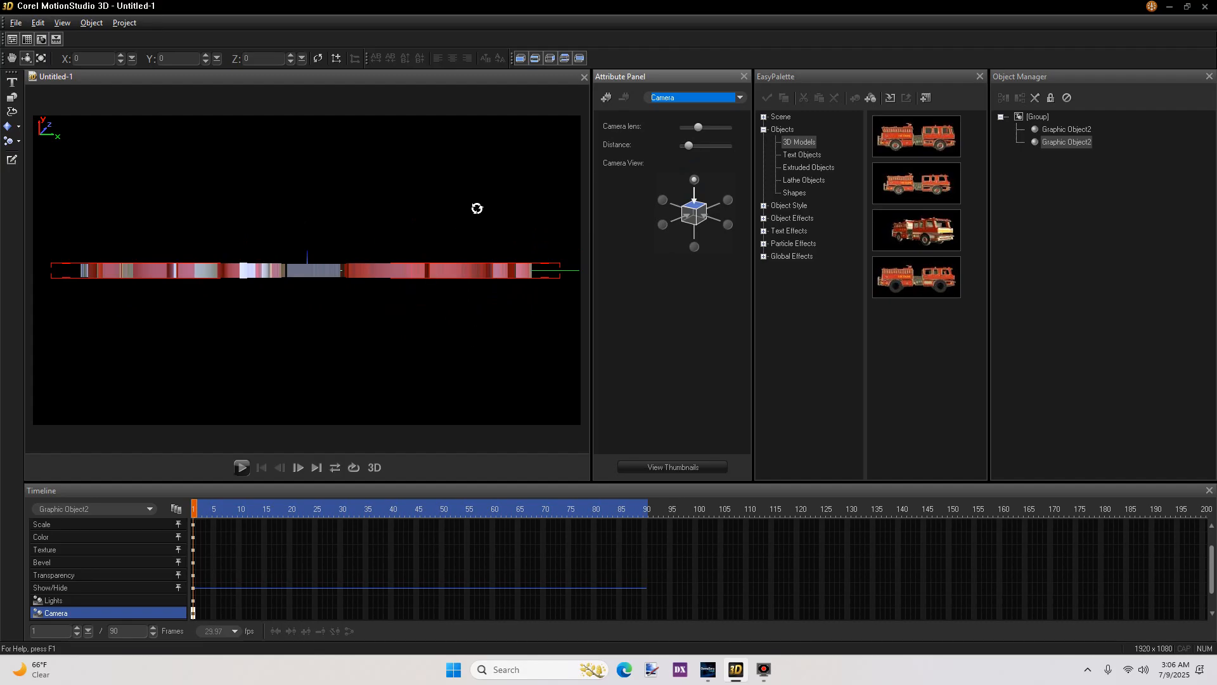
pyautogui.click(12, 58)
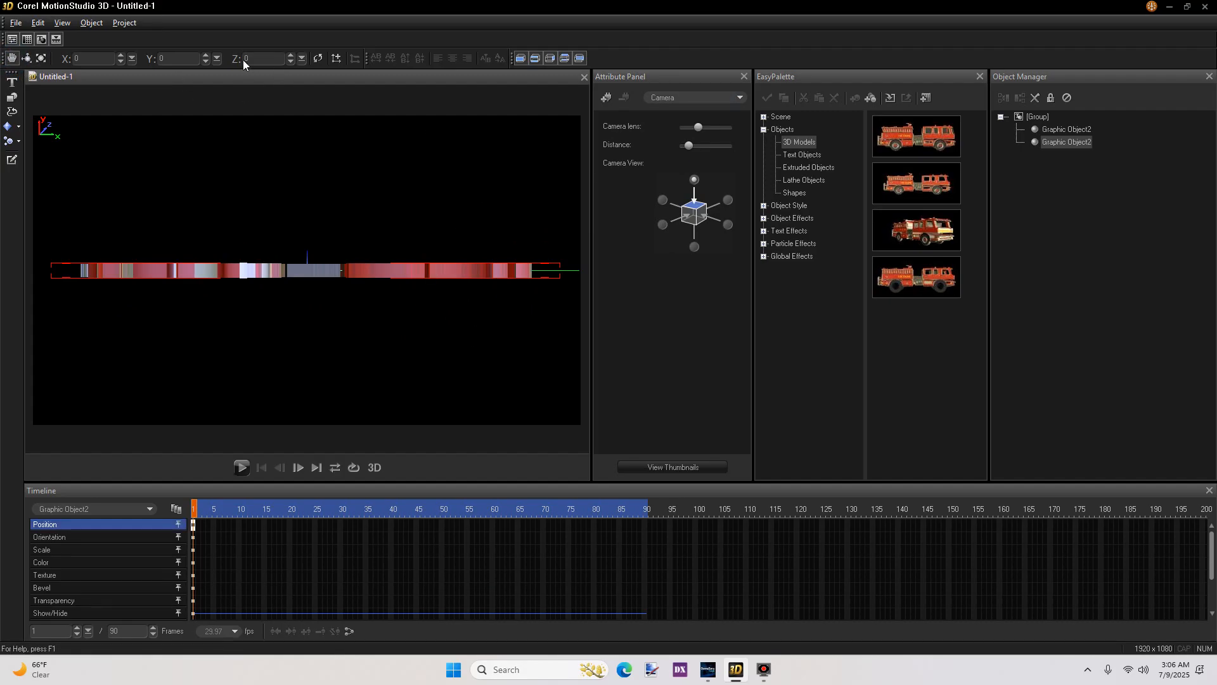
pyautogui.click(291, 57)
pyautogui.click(291, 57)
pyautogui.click(291, 57)
pyautogui.click(291, 57)
pyautogui.click(291, 57)
pyautogui.click(291, 57)
pyautogui.click(291, 57)
pyautogui.click(291, 56)
pyautogui.click(291, 57)
pyautogui.click(291, 56)
pyautogui.click(291, 56)
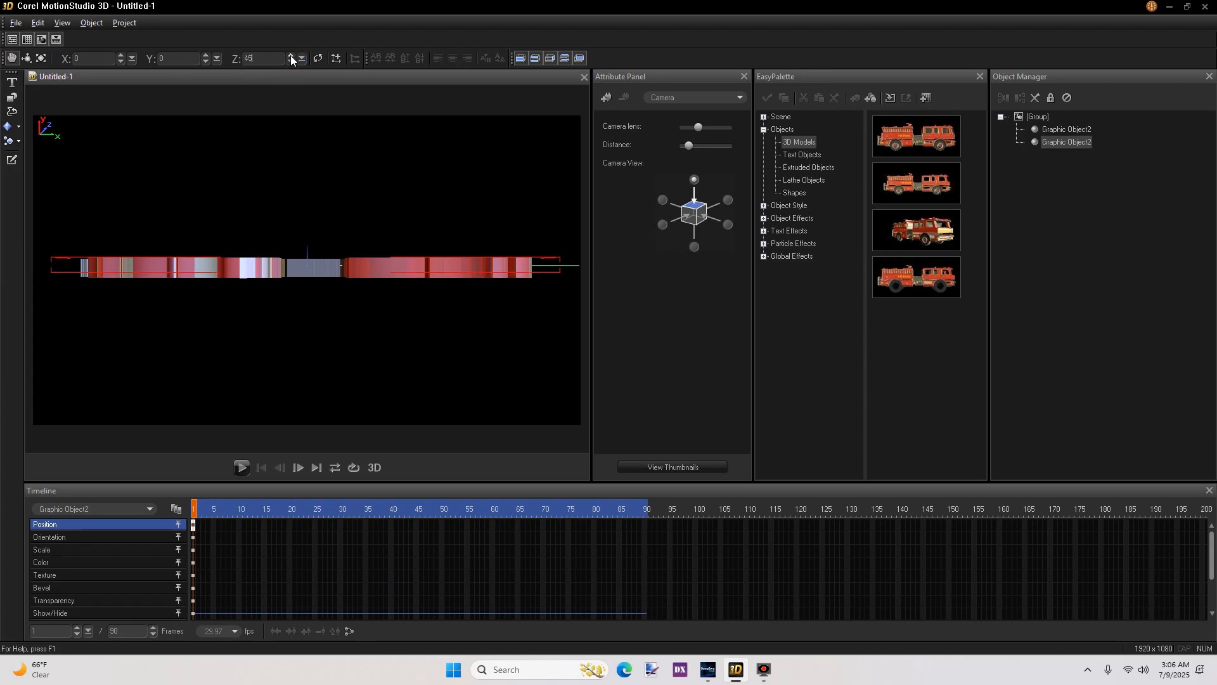
pyautogui.click(291, 57)
pyautogui.click(291, 62)
pyautogui.click(291, 62)
pyautogui.click(291, 62)
pyautogui.click(291, 63)
pyautogui.click(291, 63)
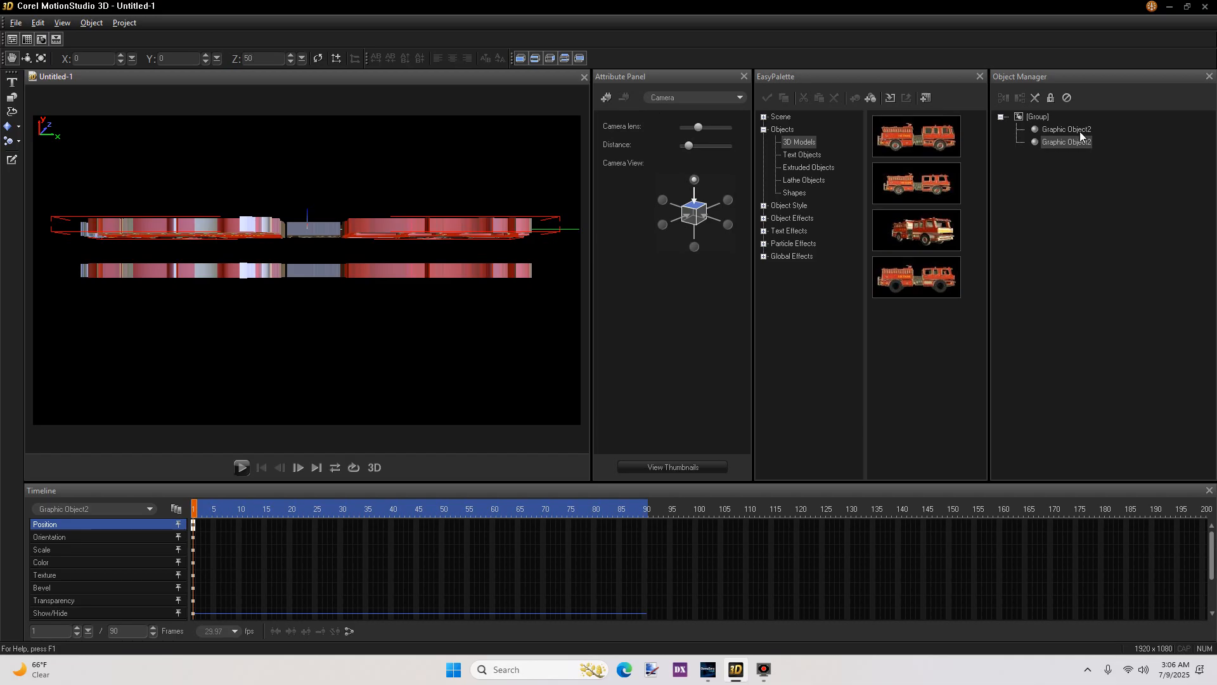
# Move the first truck object to a Z position of -50 to separate the two side panels
pyautogui.click(1071, 130)
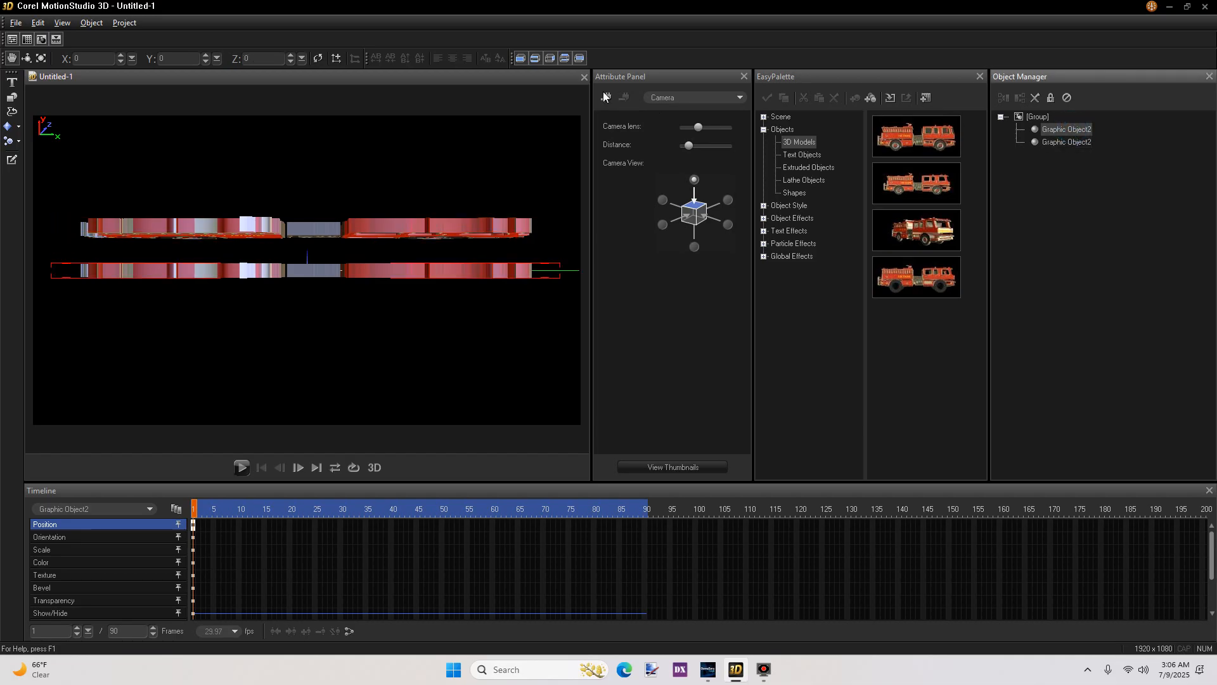
pyautogui.click(291, 63)
pyautogui.click(290, 62)
pyautogui.click(290, 62)
pyautogui.click(291, 63)
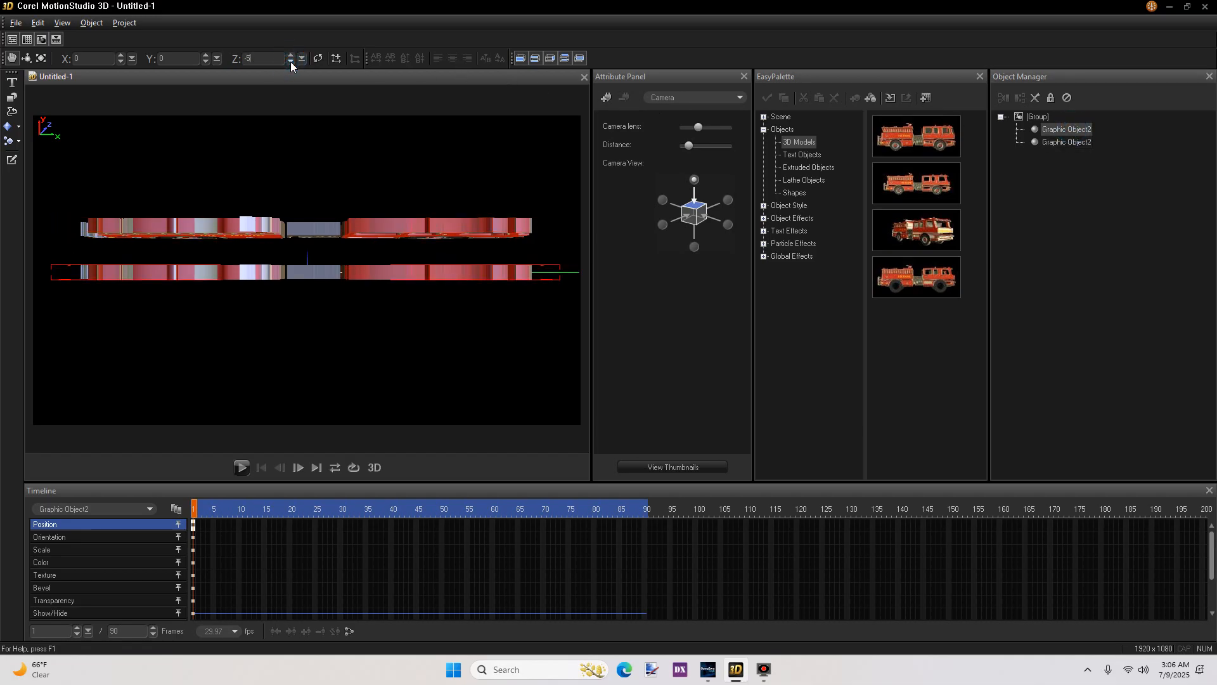
pyautogui.click(290, 62)
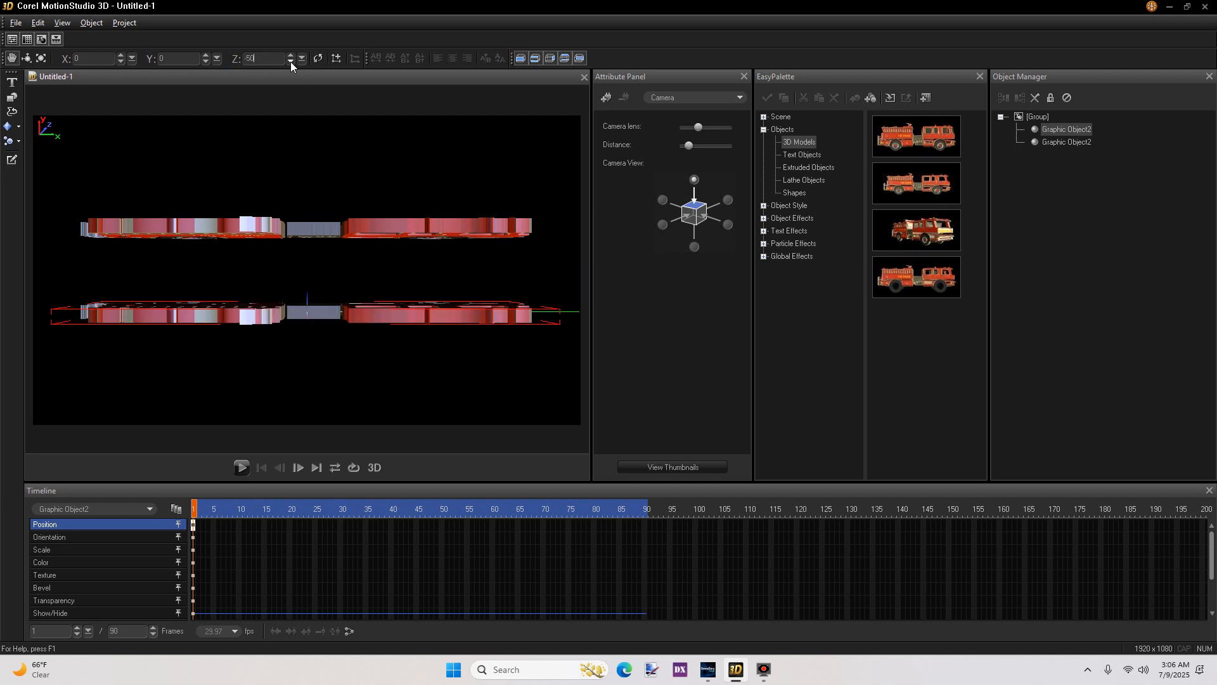
# Return the camera to the front view and rotate the whole group to about X 1, Y -3 degrees
pyautogui.click(664, 225)
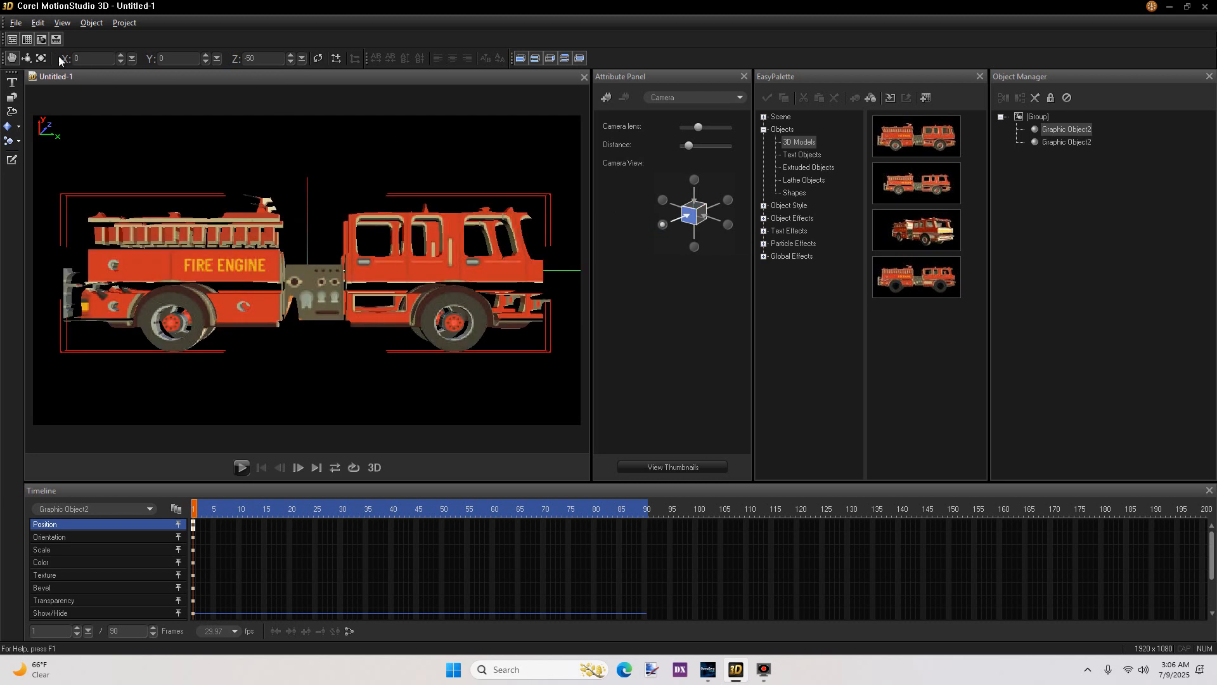
pyautogui.click(27, 58)
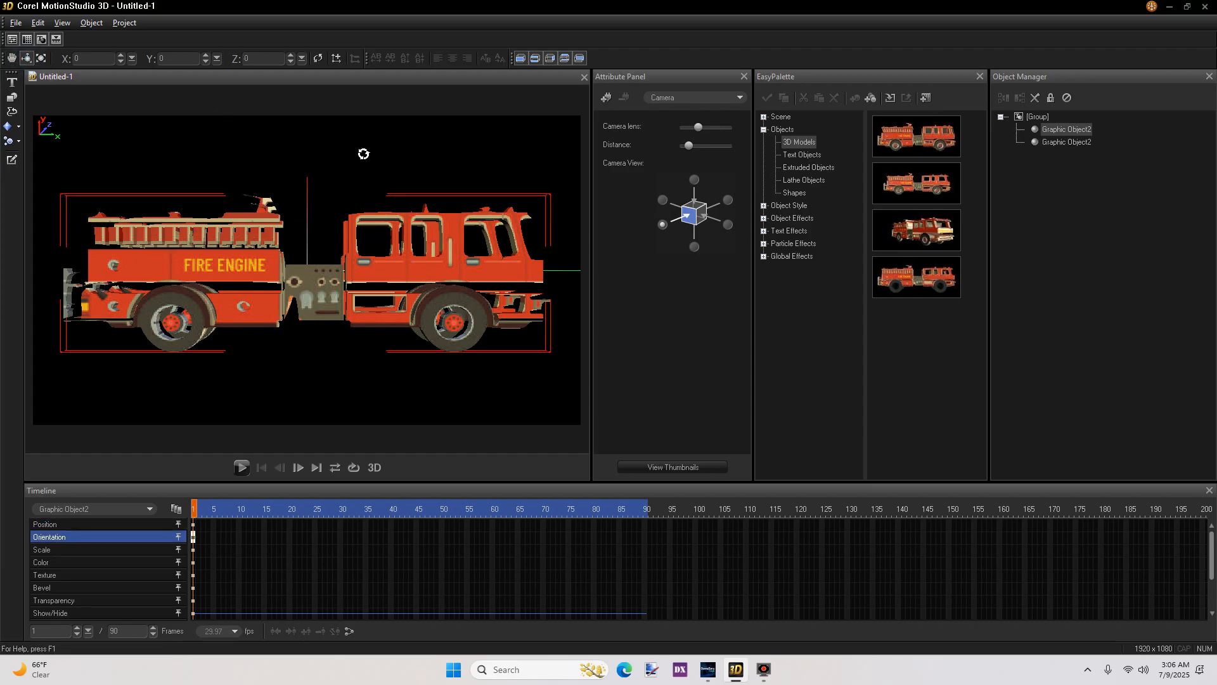
pyautogui.click(1018, 120)
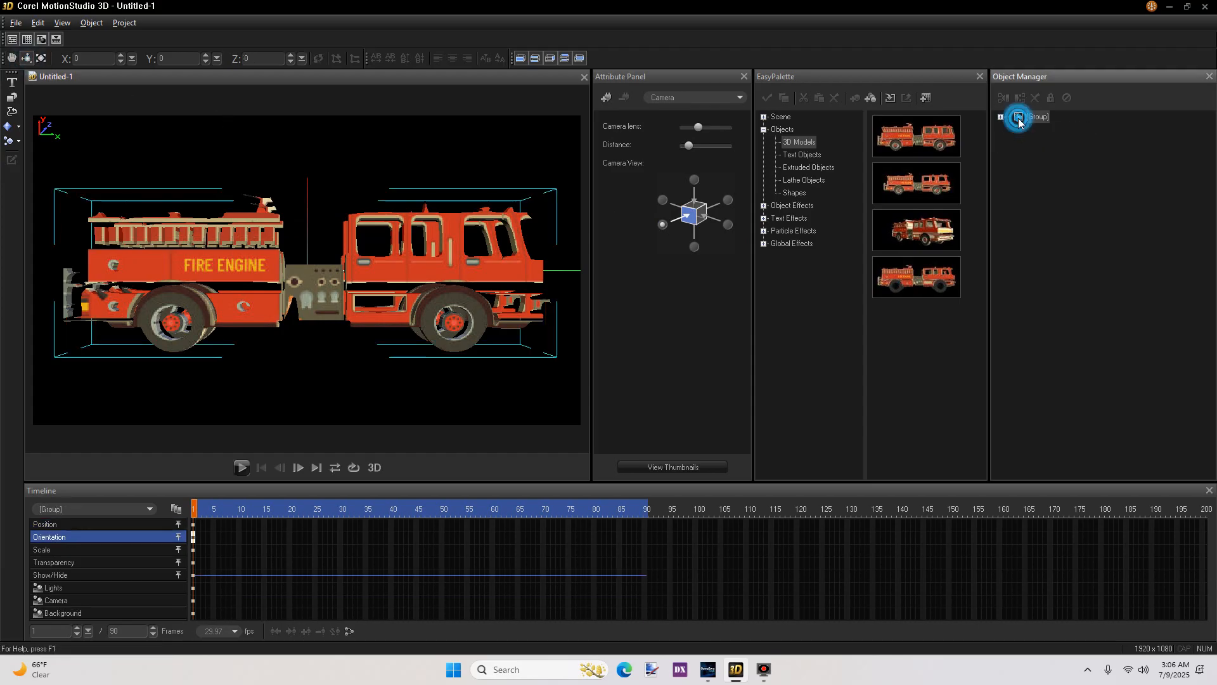
pyautogui.moveTo(520, 142)
pyautogui.mouseDown()
pyautogui.moveTo(475, 139)
pyautogui.moveTo(526, 138)
pyautogui.mouseUp()
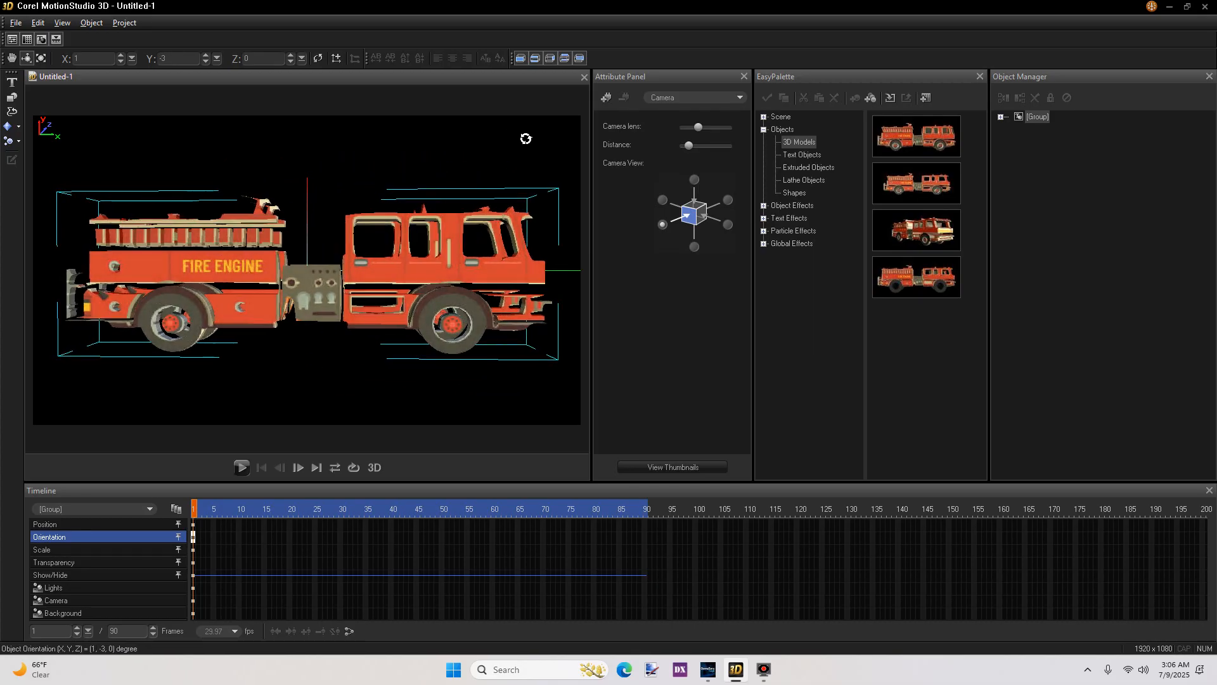
# Expand the truck group and duplicate its second Graphic Object2 with copy and paste
pyautogui.doubleClick(1022, 118)
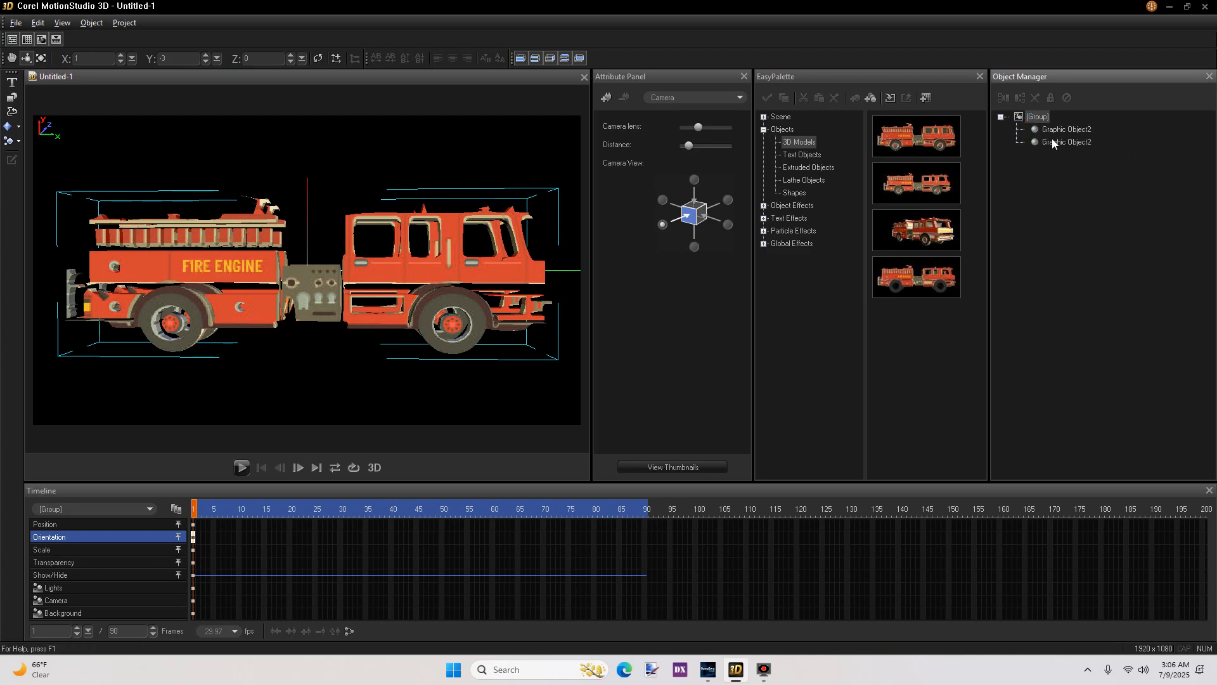
pyautogui.click(1051, 142)
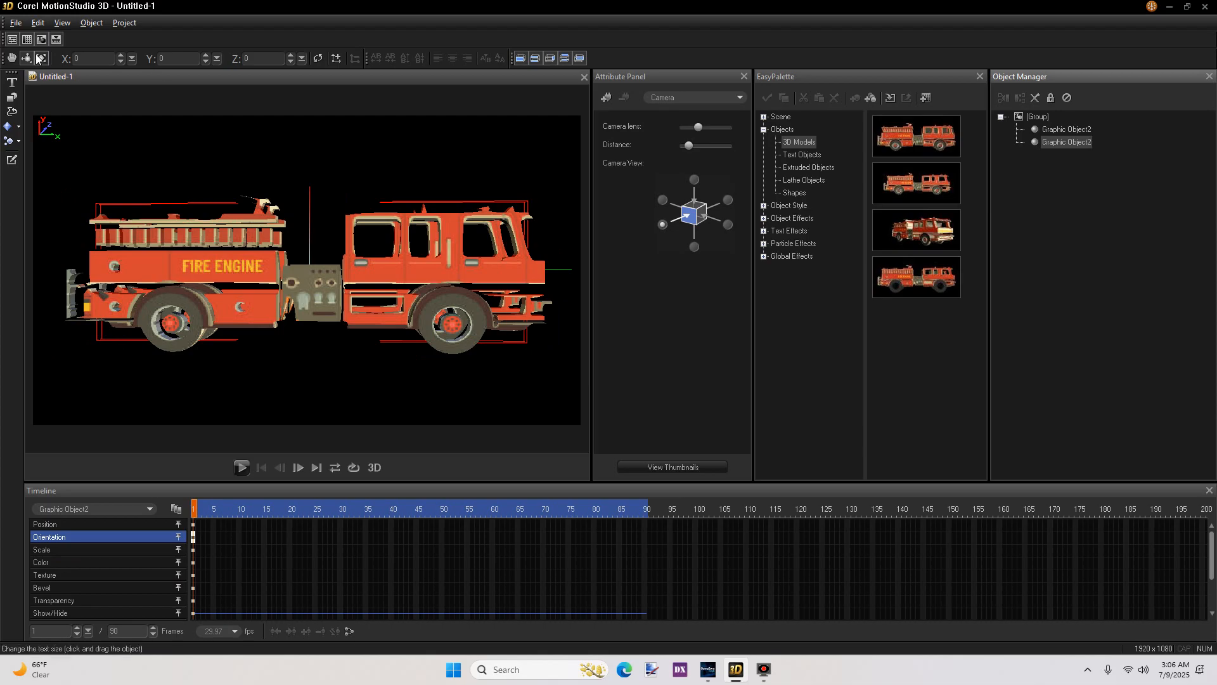
pyautogui.click(38, 23)
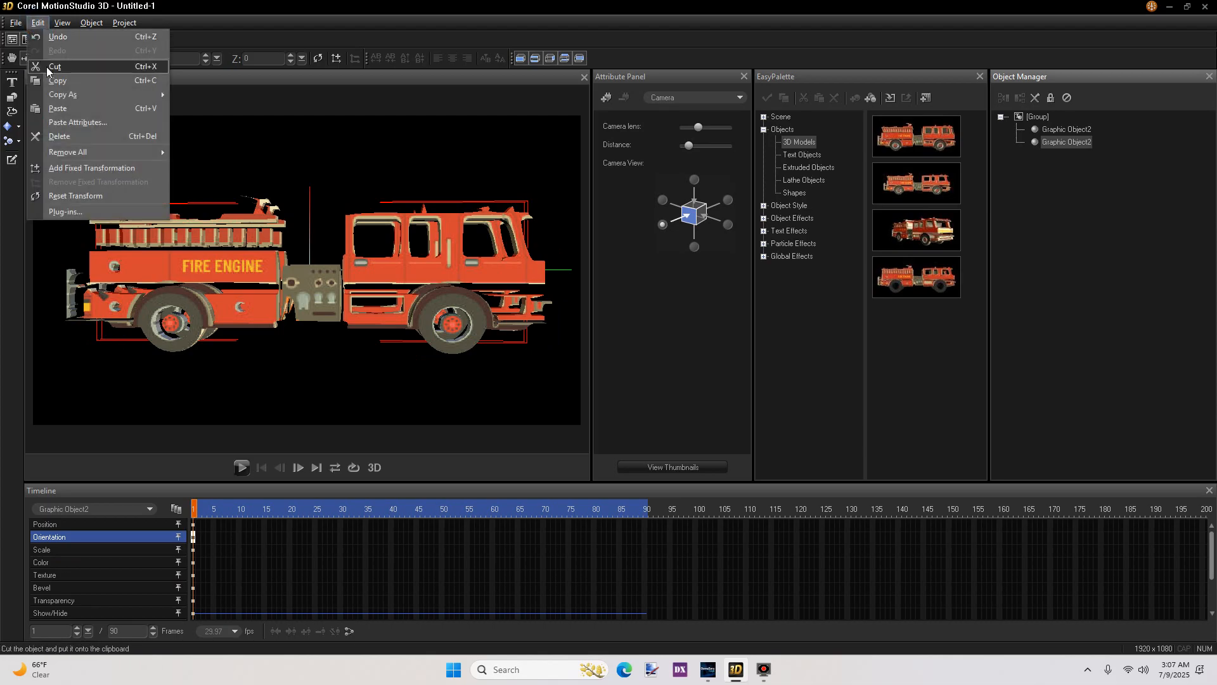
pyautogui.click(57, 81)
pyautogui.click(38, 24)
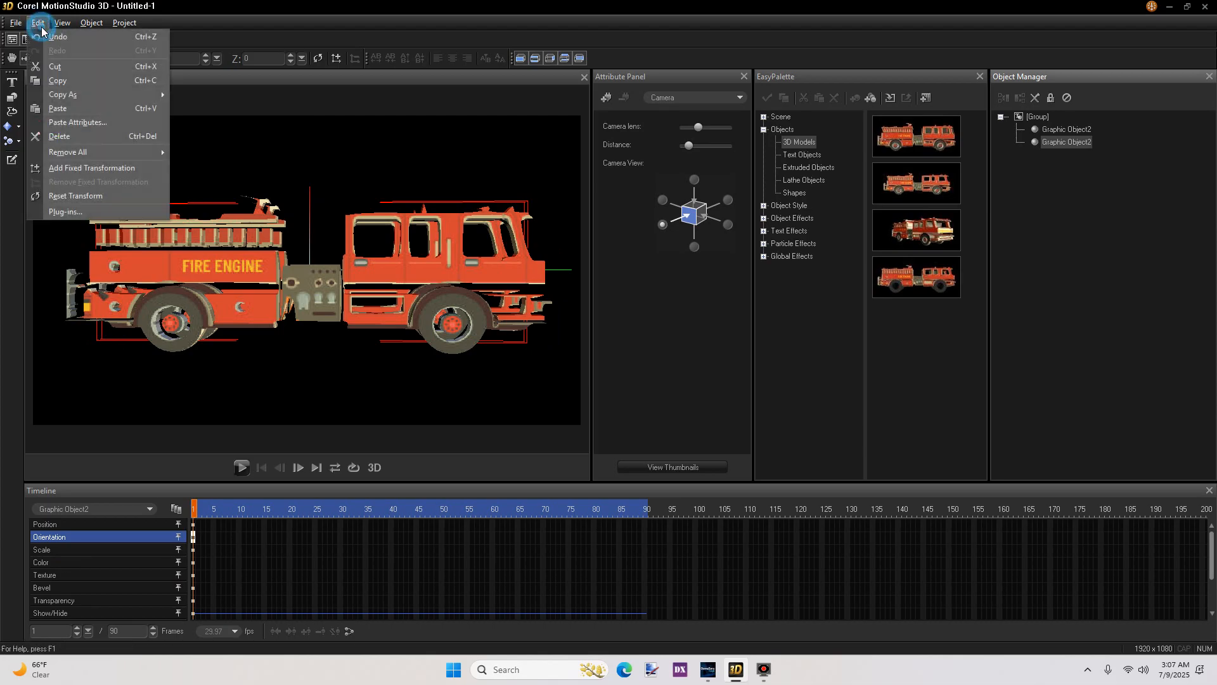
pyautogui.click(58, 109)
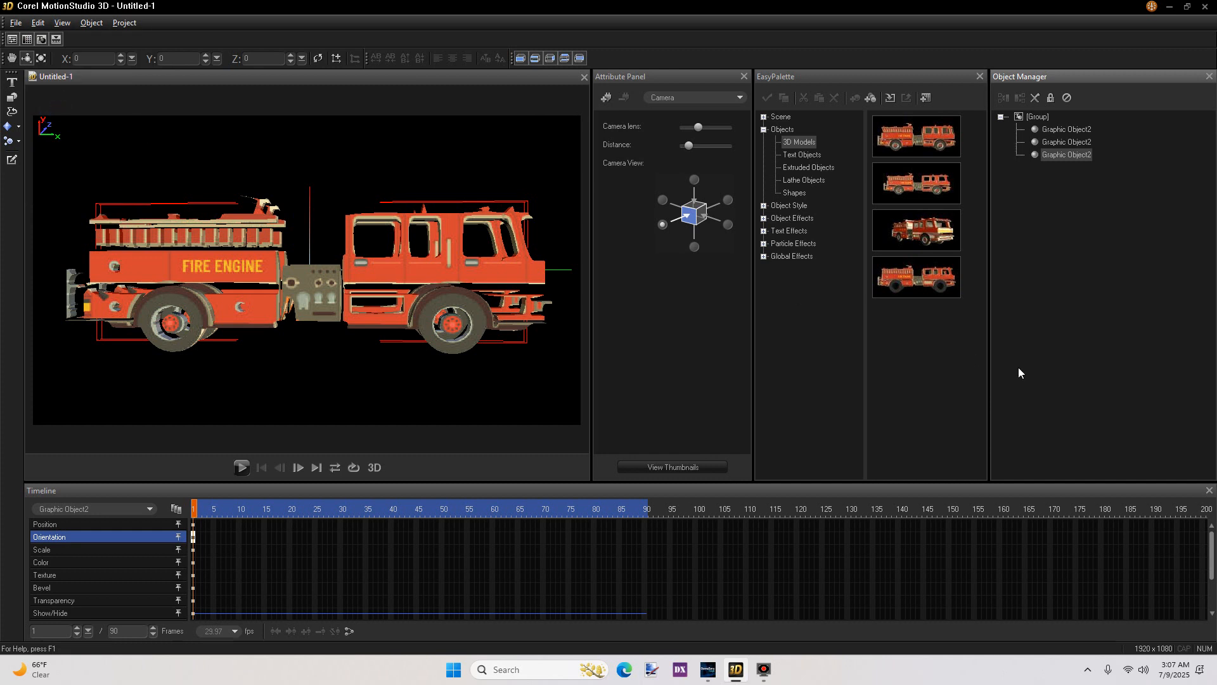
# Open the middle Graphic Object2 in the Path Editor and delete the inner hub circles of both wheels
pyautogui.click(1037, 142)
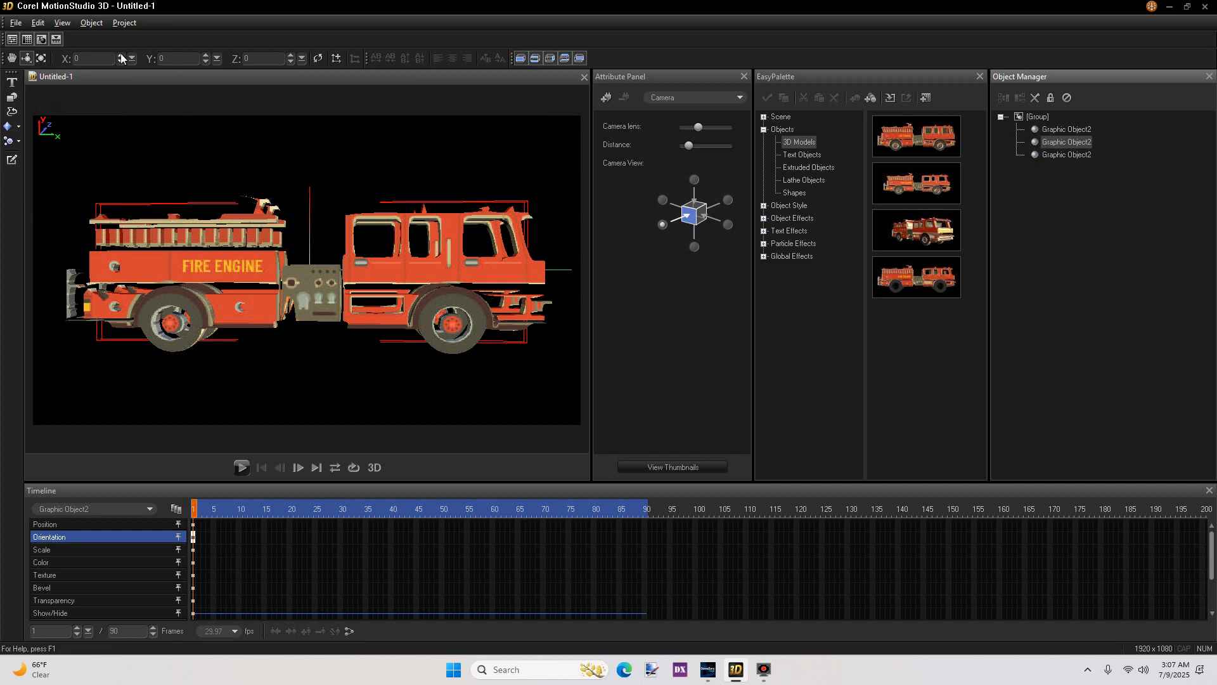
pyautogui.click(90, 24)
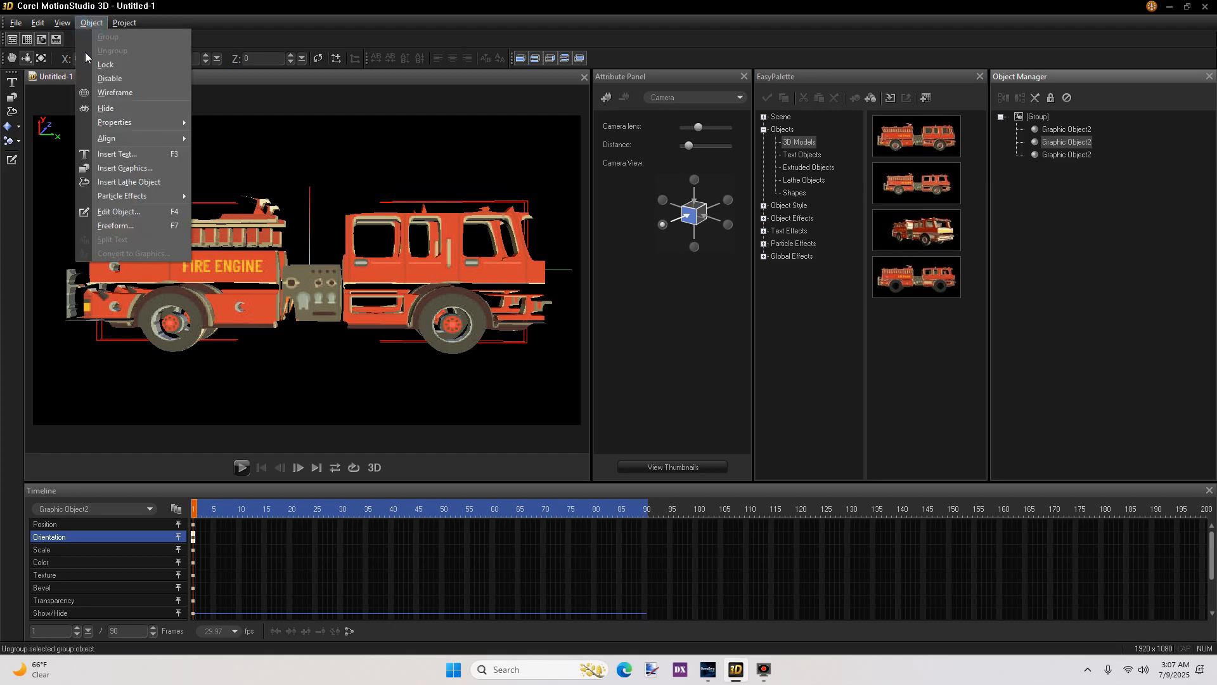
pyautogui.click(113, 212)
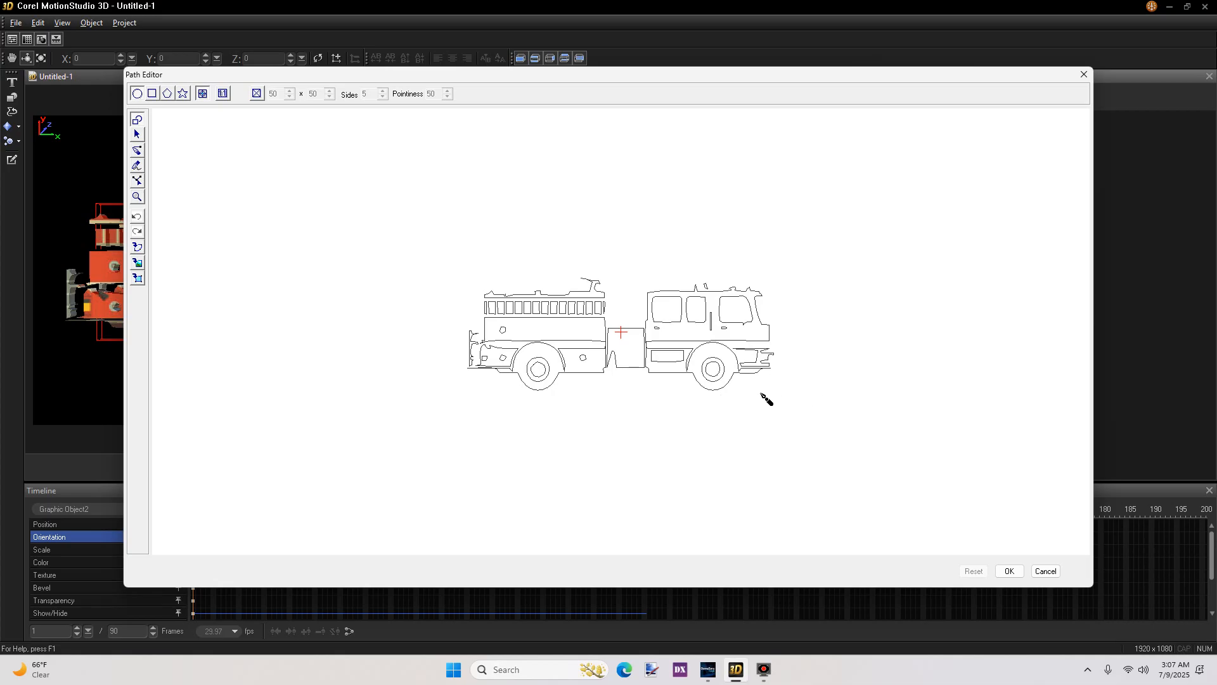
pyautogui.click(138, 182)
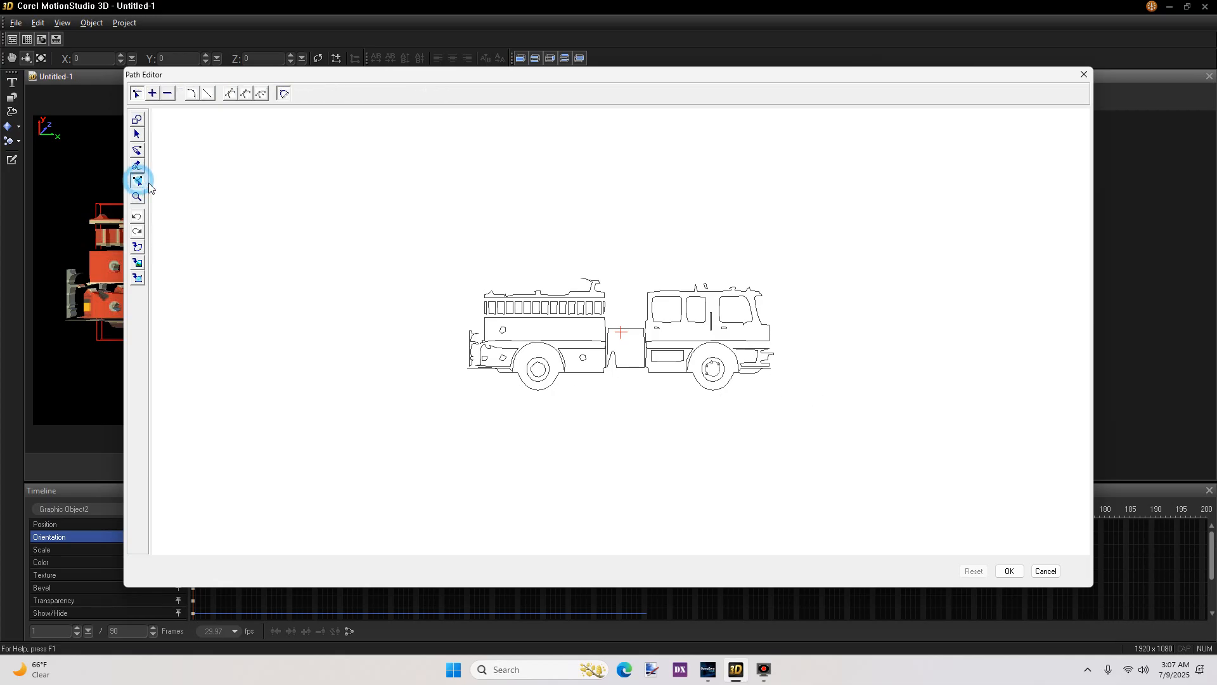
pyautogui.click(539, 367)
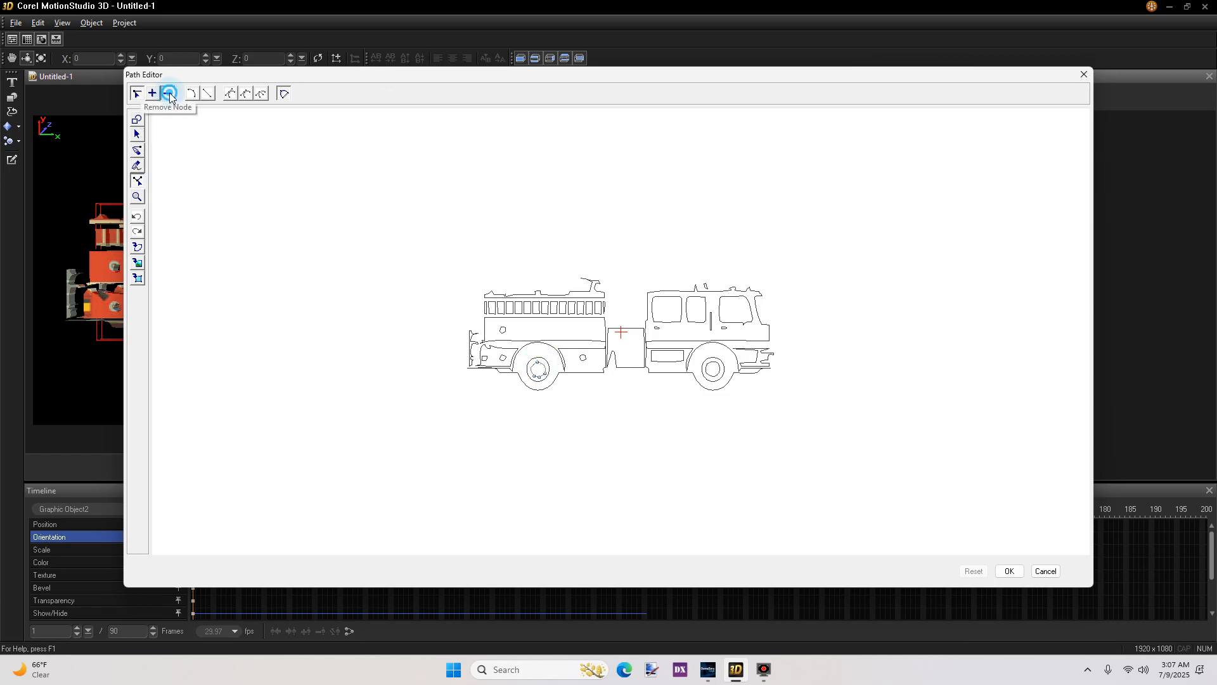
pyautogui.click(137, 135)
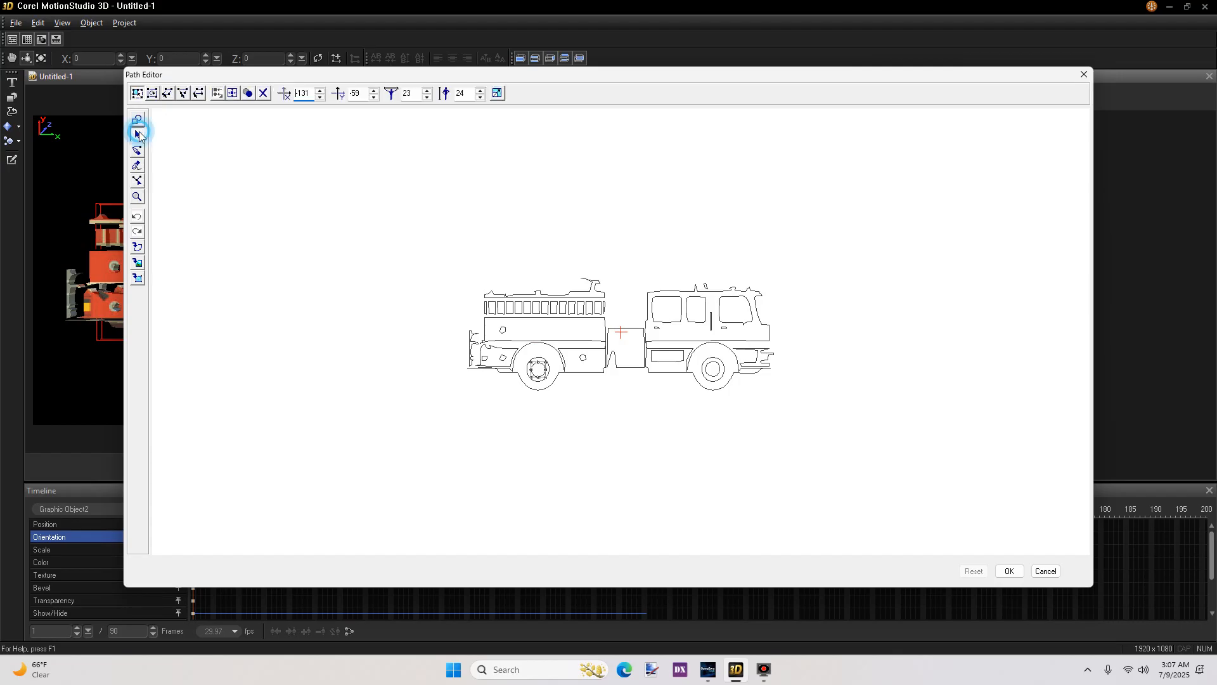
pyautogui.click(708, 378)
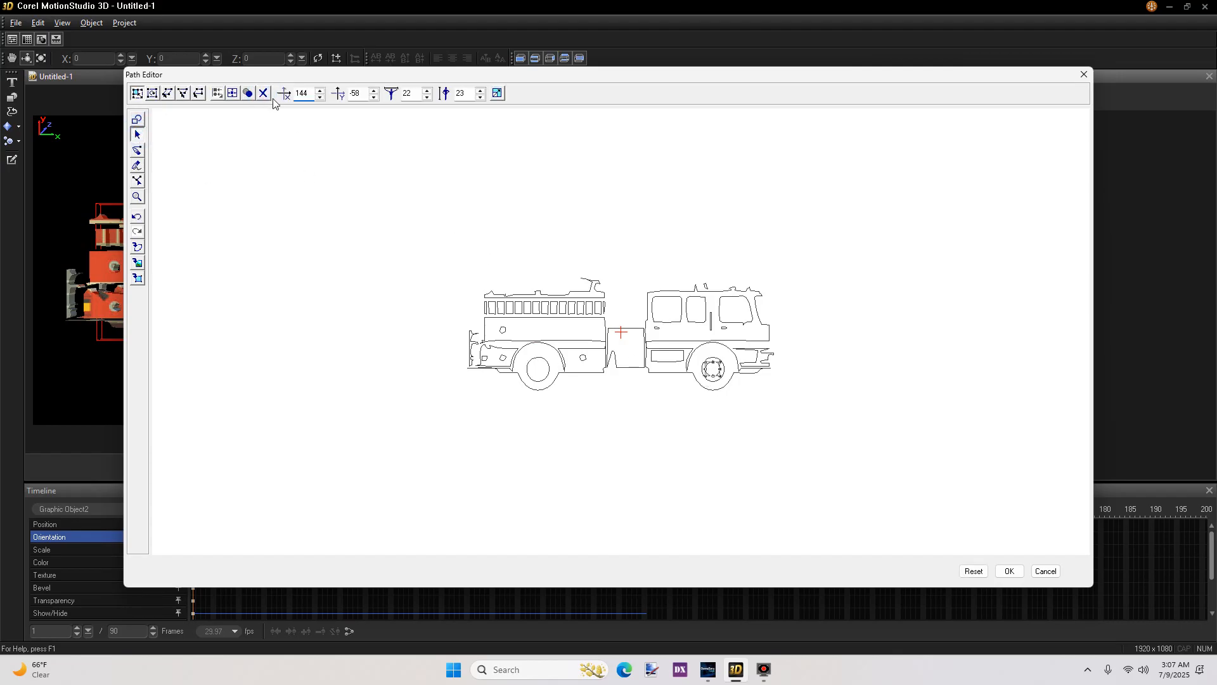
pyautogui.click(264, 93)
pyautogui.click(264, 94)
pyautogui.click(264, 93)
# Reshape the rear wheel outline by moving its lowest node up to the top of the wheel arch
pyautogui.click(138, 181)
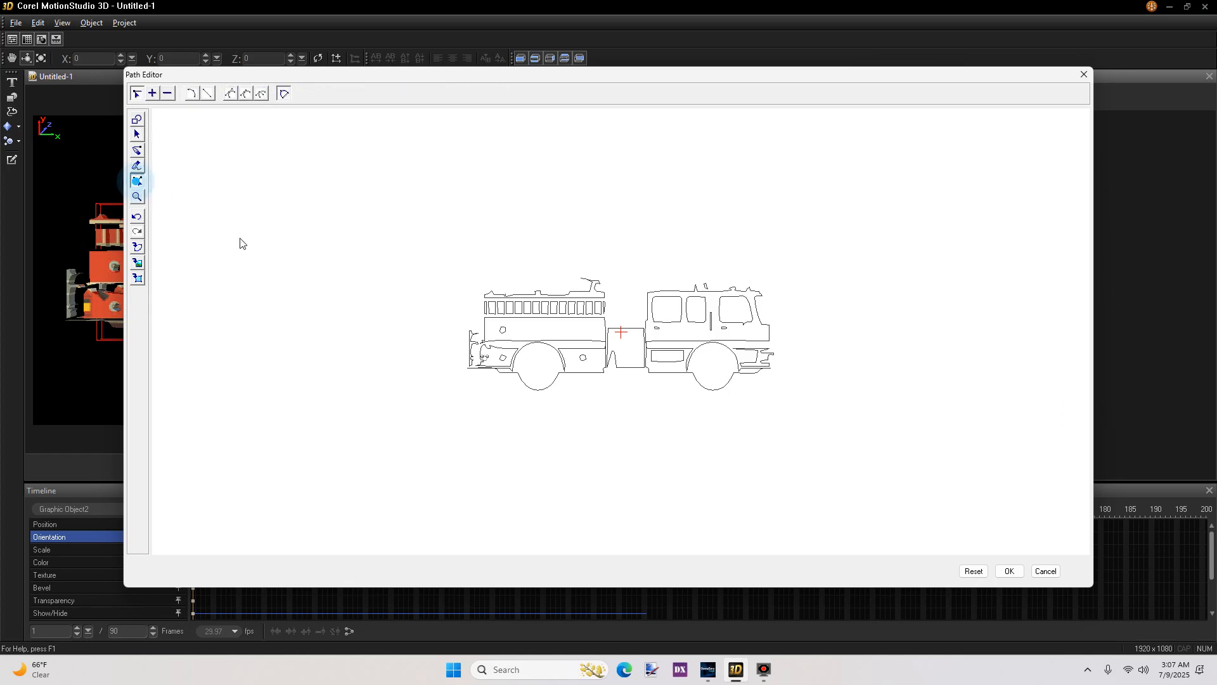
pyautogui.click(539, 392)
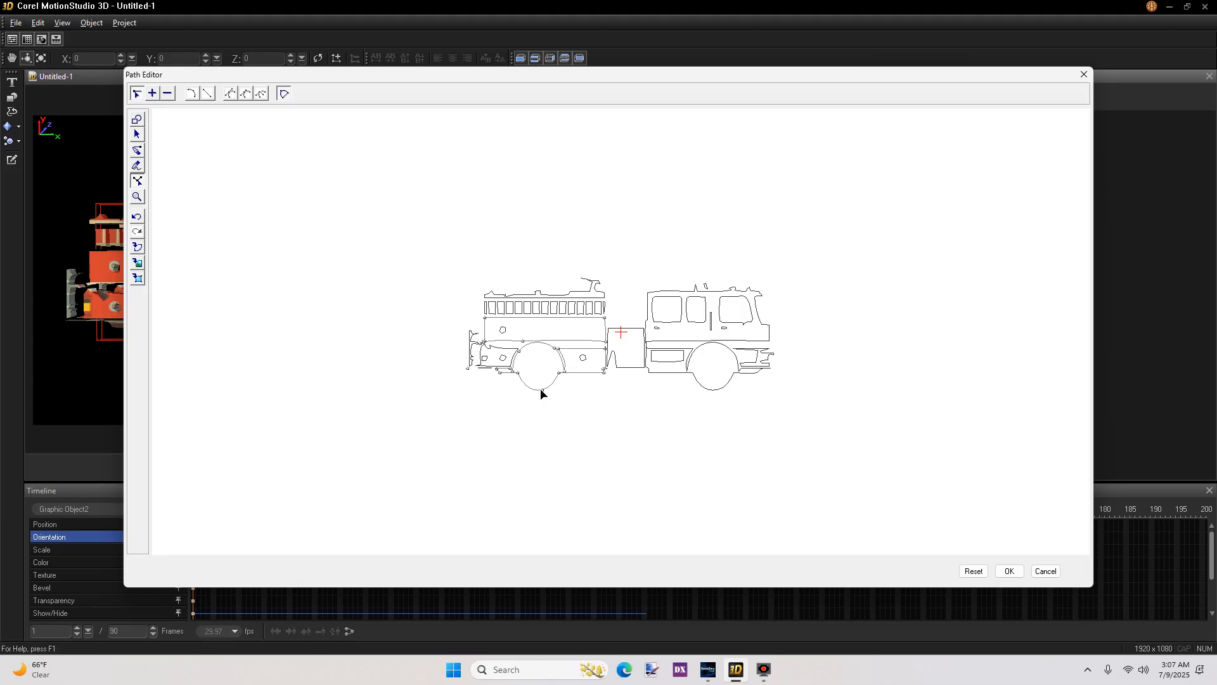
pyautogui.moveTo(541, 390); pyautogui.dragTo(537, 345)
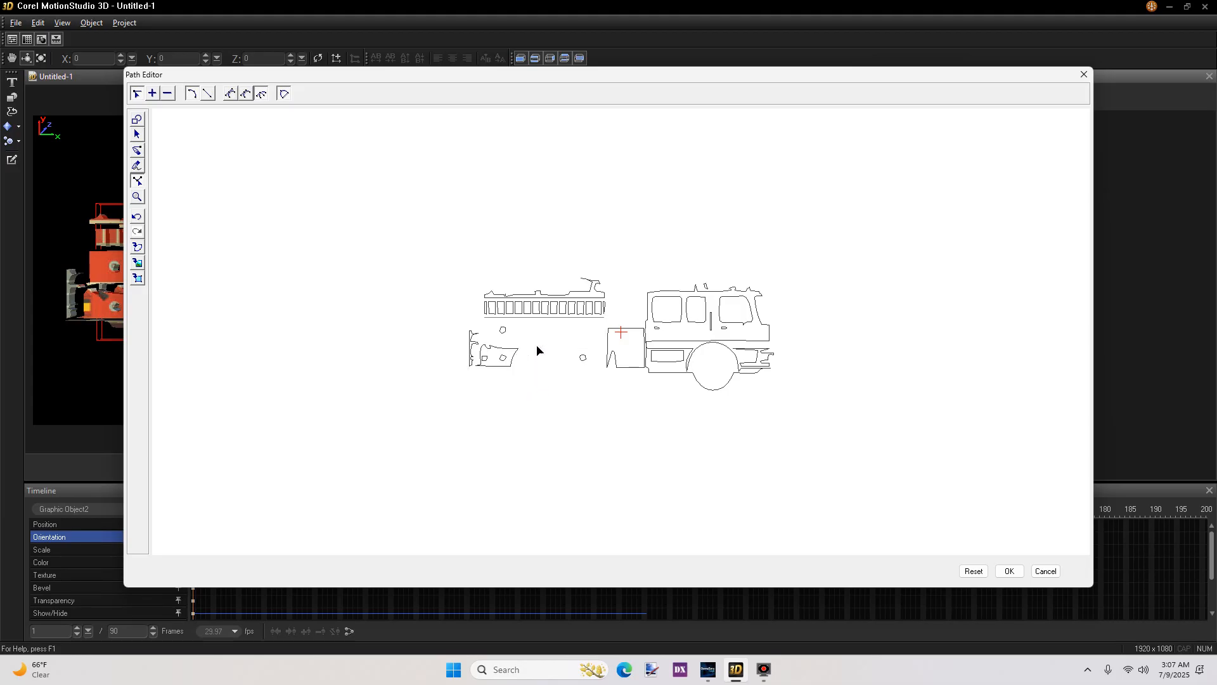
# Reshape the front wheel outline into an open arch by moving its bottom and side nodes up, and apply the path edits
pyautogui.click(715, 393)
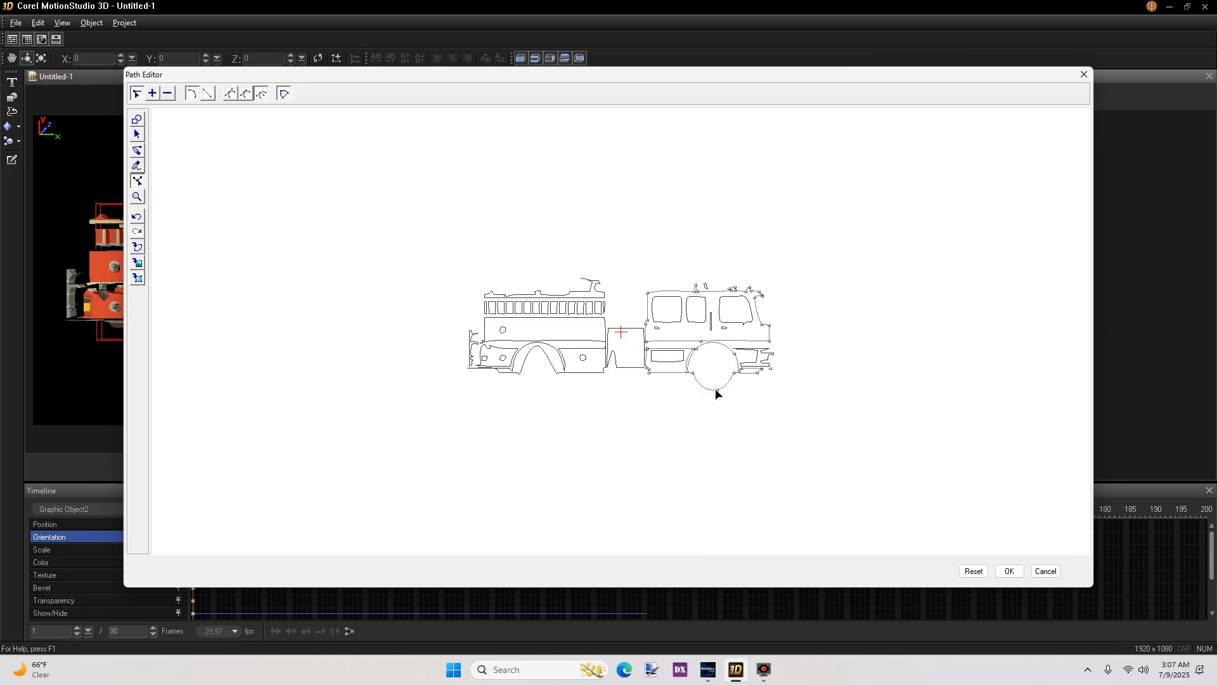
pyautogui.moveTo(719, 393); pyautogui.dragTo(712, 345)
pyautogui.click(734, 372)
pyautogui.moveTo(731, 379); pyautogui.dragTo(733, 356)
pyautogui.click(696, 379)
pyautogui.moveTo(694, 376); pyautogui.dragTo(691, 359)
pyautogui.click(727, 420)
pyautogui.click(1011, 572)
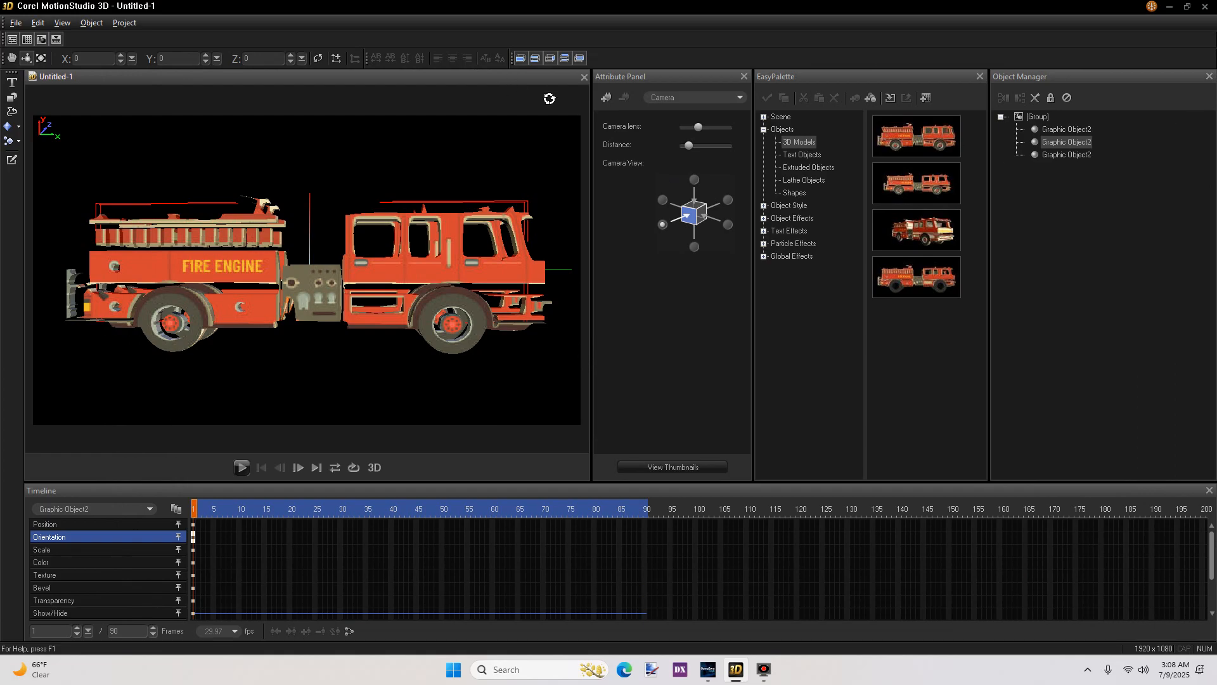
# From the top view, move the wheel-less middle truck object to a Z position of 4 between the side panels
pyautogui.click(696, 182)
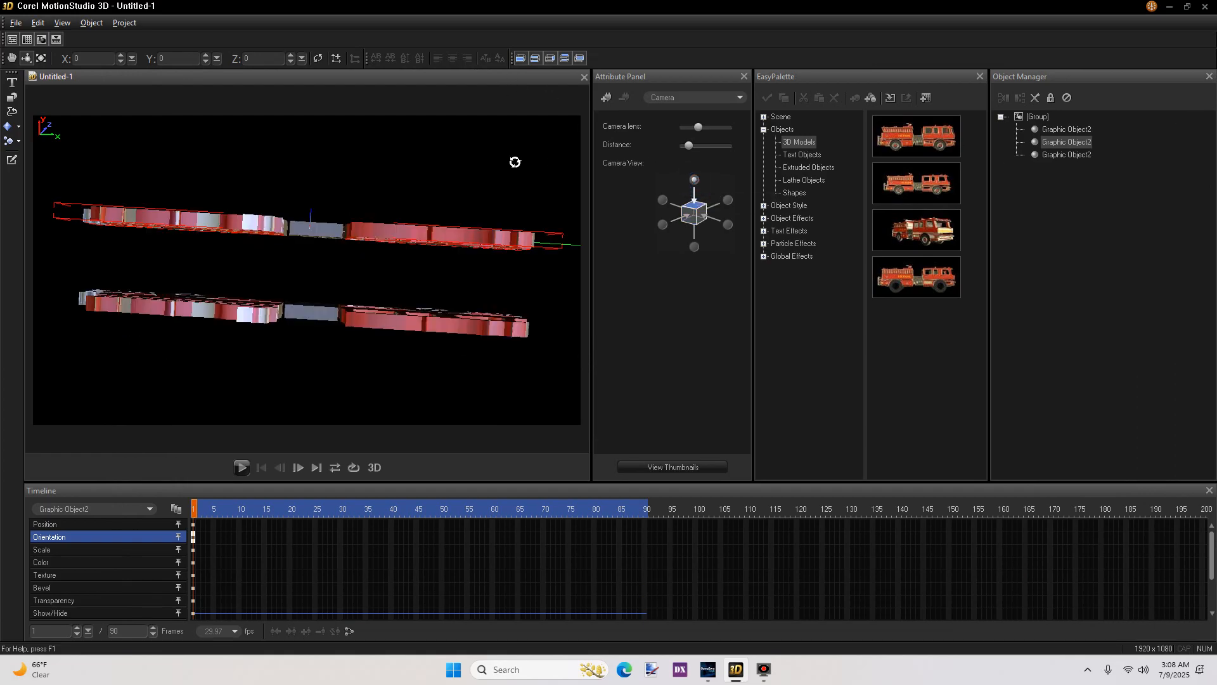
pyautogui.click(19, 61)
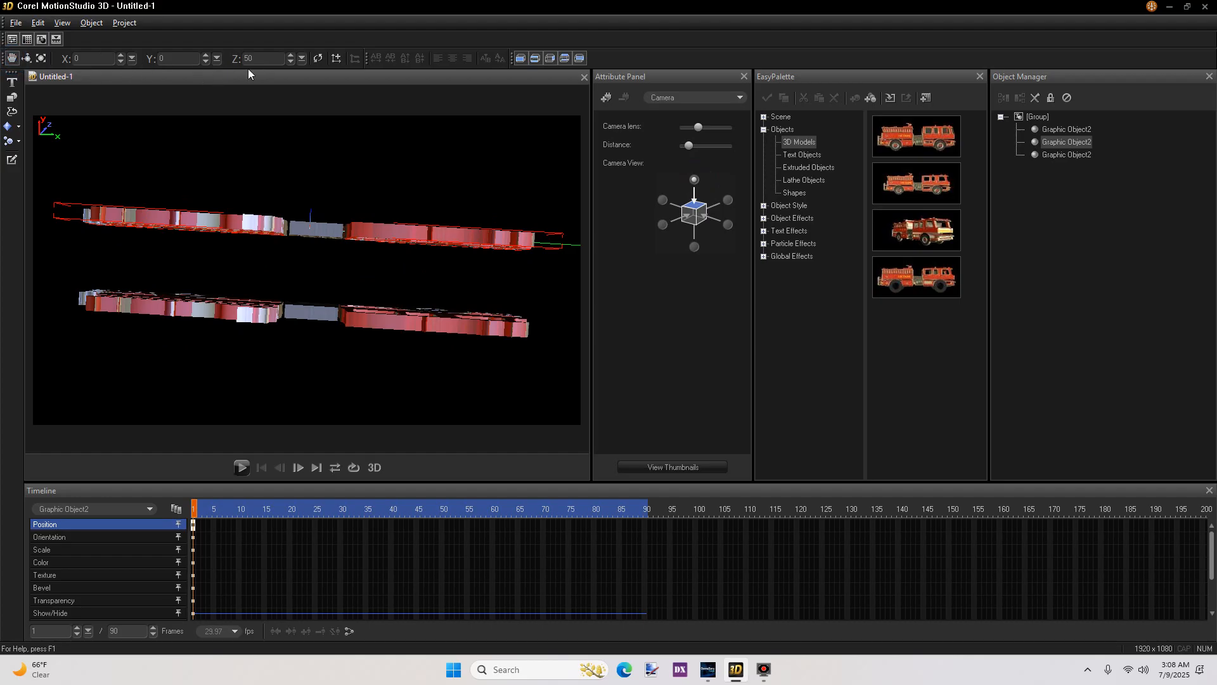
pyautogui.click(291, 55)
pyautogui.click(292, 55)
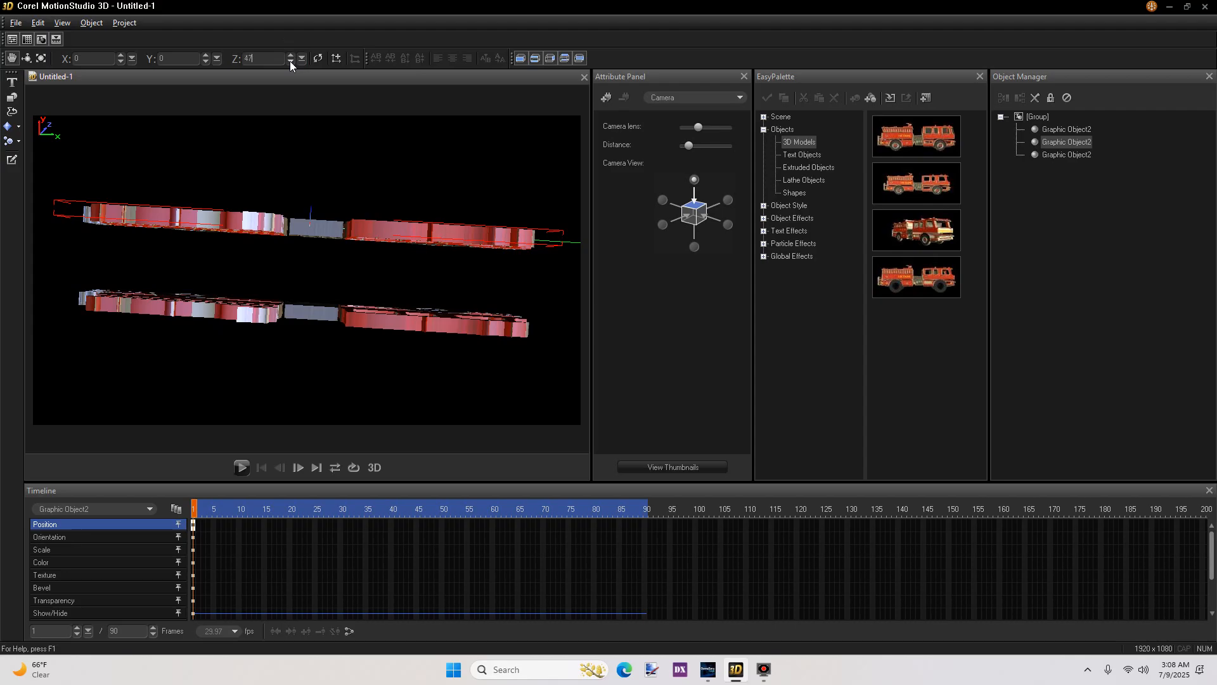
pyautogui.click(290, 61)
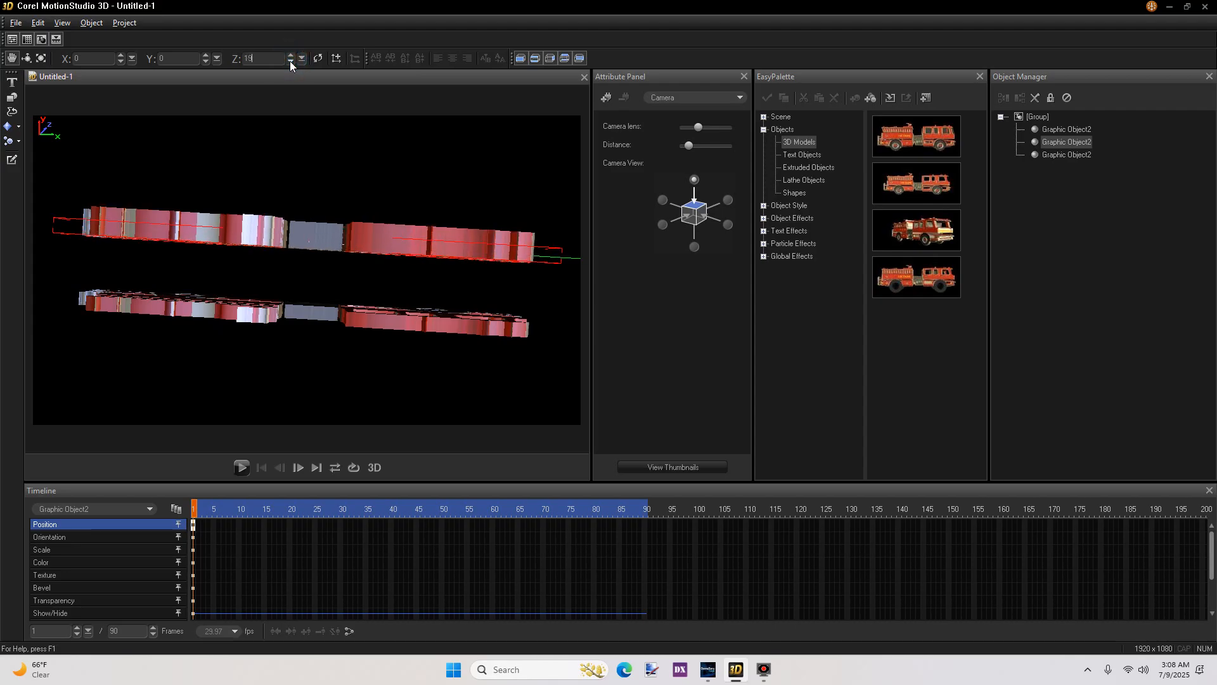
pyautogui.click(291, 60)
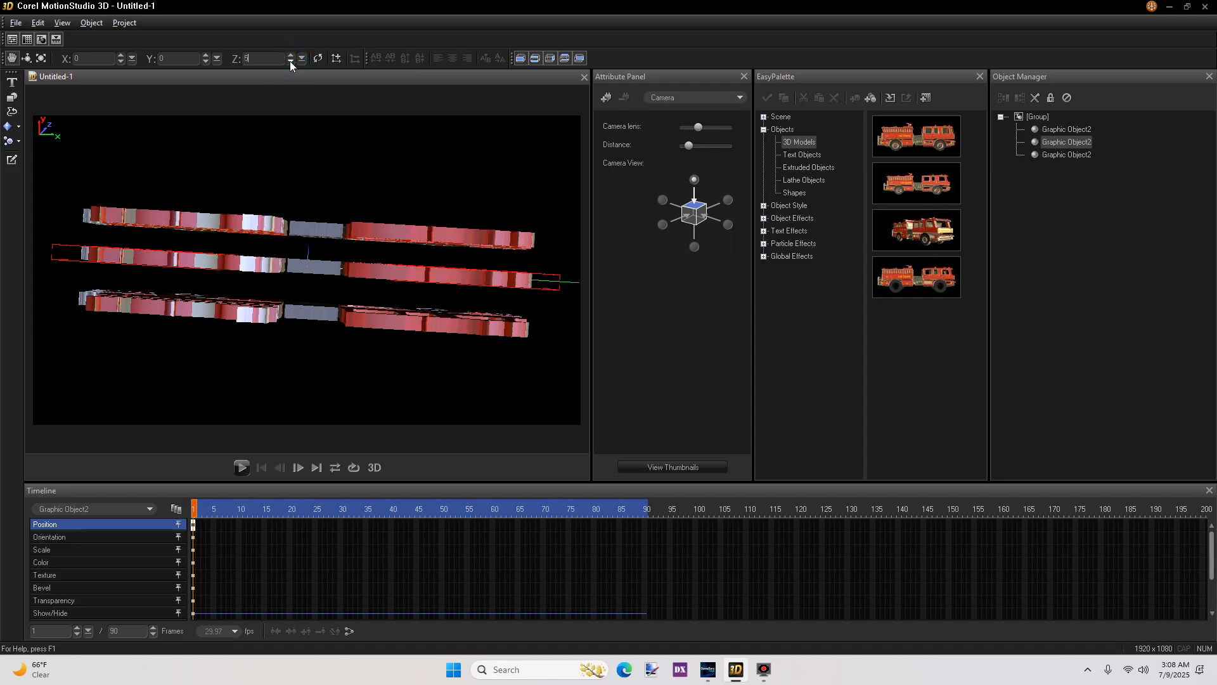
# Stretch the middle object to a Z scale of 420 to fill the gap and set its Z position to 0
pyautogui.click(41, 58)
pyautogui.moveTo(337, 145); pyautogui.dragTo(466, 150)
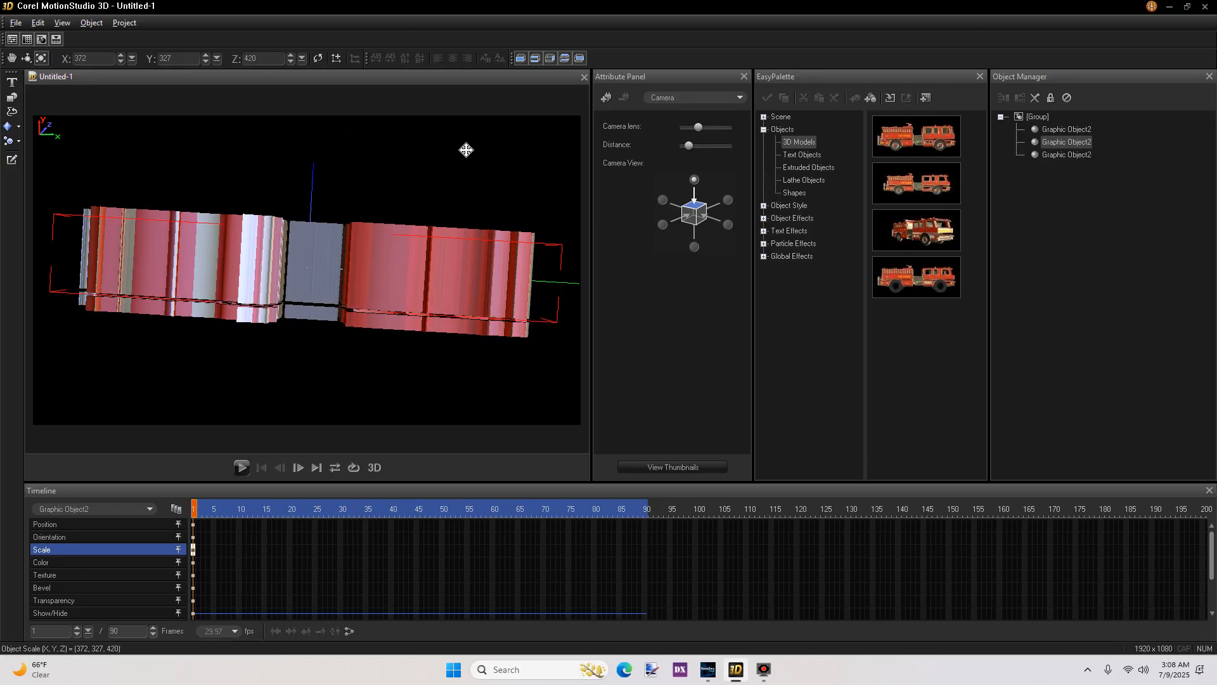
pyautogui.click(12, 58)
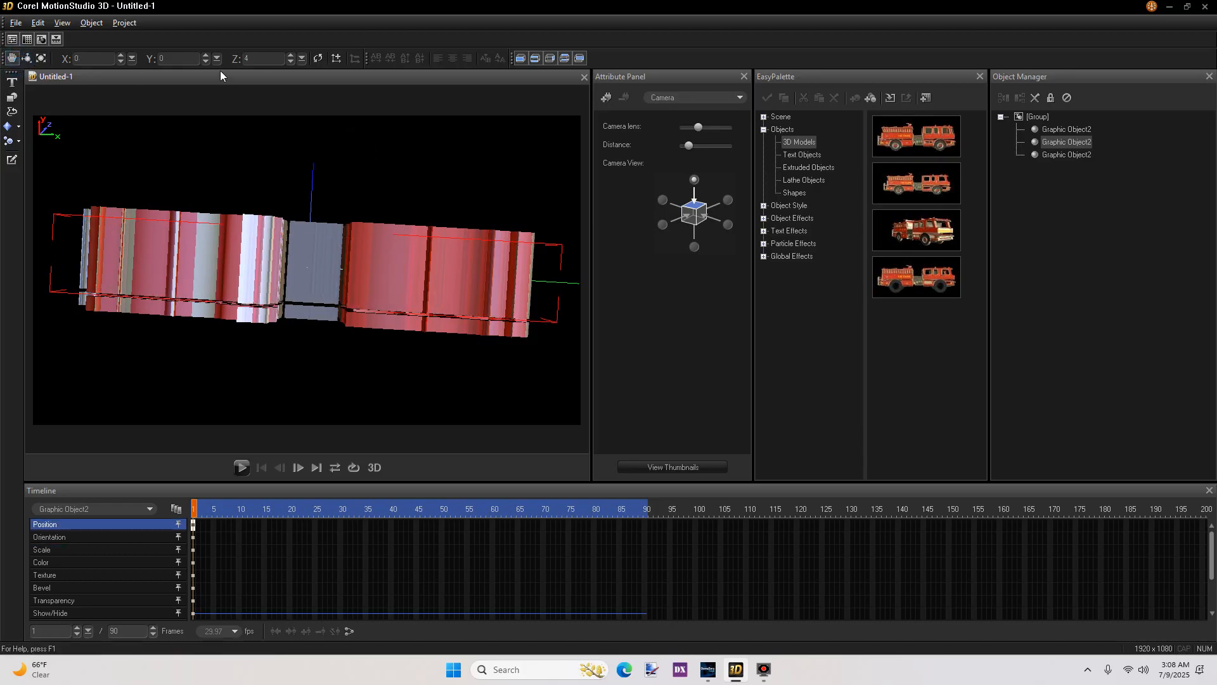
pyautogui.click(290, 62)
pyautogui.click(290, 63)
pyautogui.click(290, 62)
pyautogui.click(290, 62)
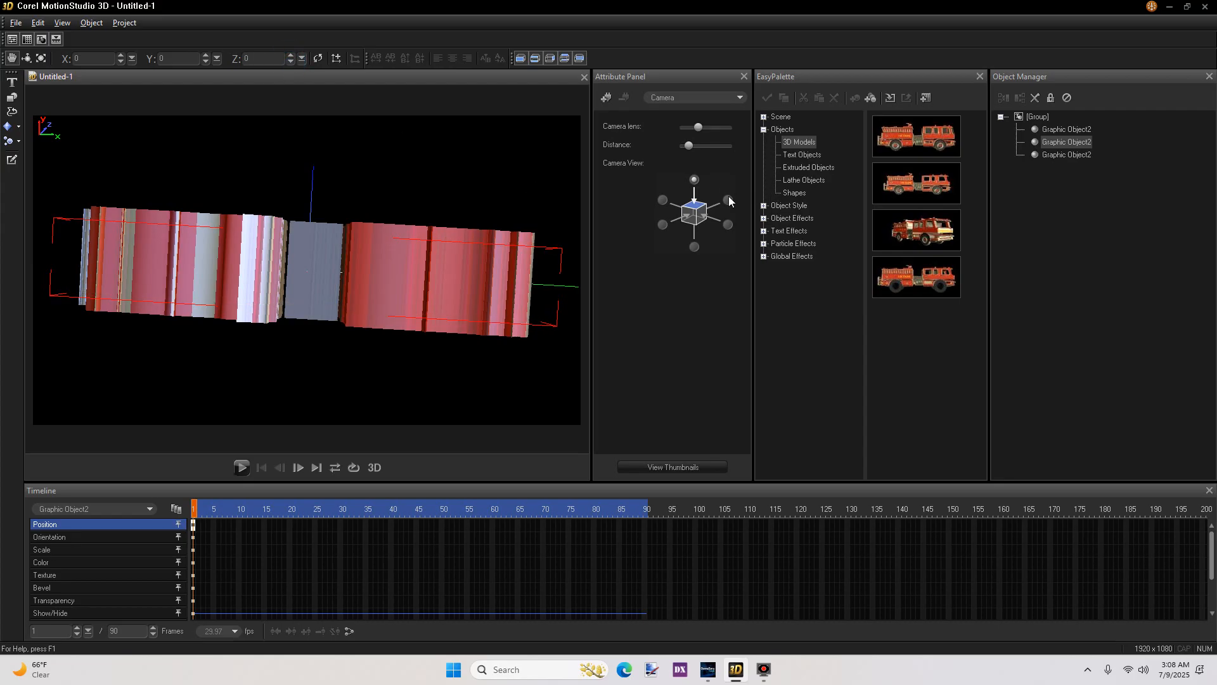
# Return the camera to the front view and rotate the whole truck group to an orientation of 0, 0, 0
pyautogui.click(663, 224)
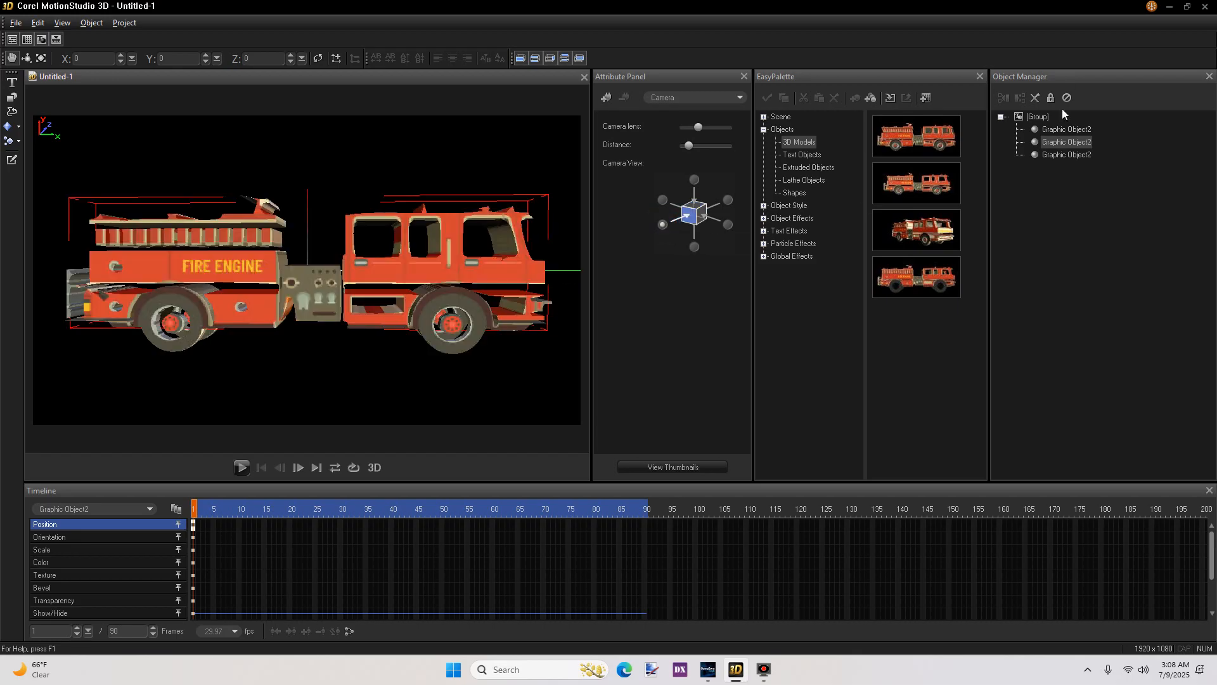
pyautogui.click(1038, 117)
pyautogui.click(1000, 117)
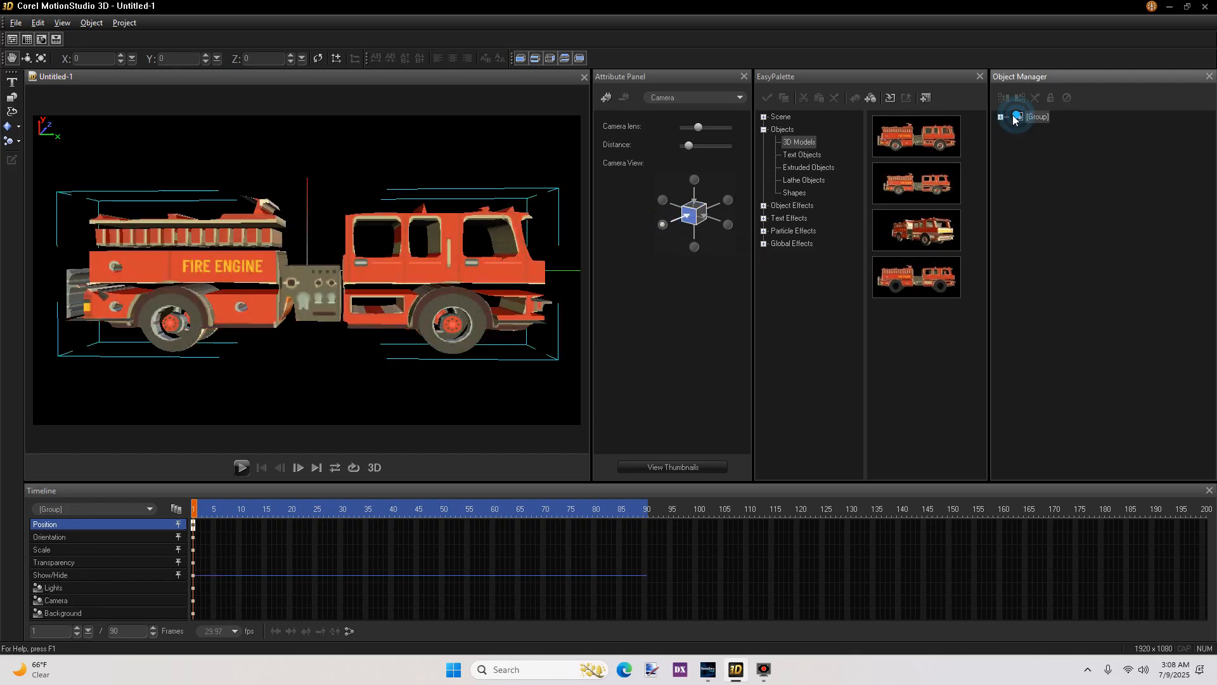
pyautogui.click(26, 57)
pyautogui.moveTo(532, 163)
pyautogui.mouseDown()
pyautogui.moveTo(508, 173)
pyautogui.moveTo(497, 162)
pyautogui.moveTo(524, 163)
pyautogui.moveTo(548, 142)
pyautogui.moveTo(565, 163)
pyautogui.moveTo(459, 158)
pyautogui.moveTo(530, 155)
pyautogui.moveTo(468, 172)
pyautogui.moveTo(447, 156)
pyautogui.moveTo(522, 169)
pyautogui.moveTo(537, 155)
pyautogui.mouseUp()
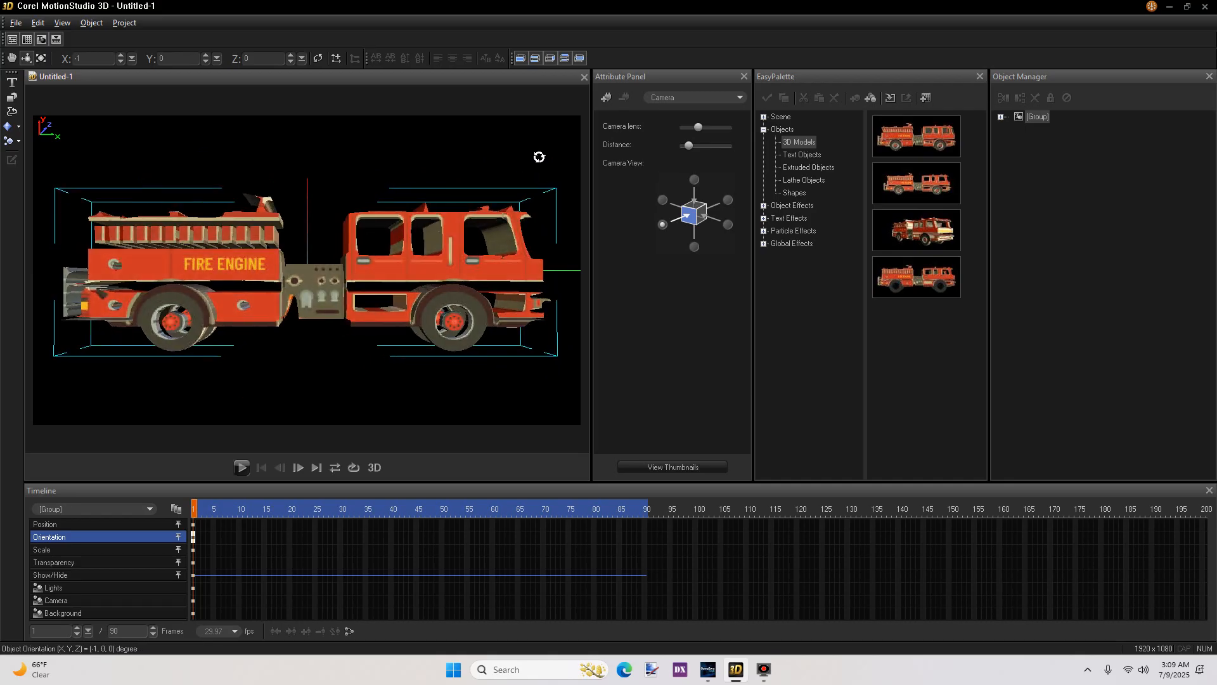
pyautogui.click(120, 55)
pyautogui.click(121, 56)
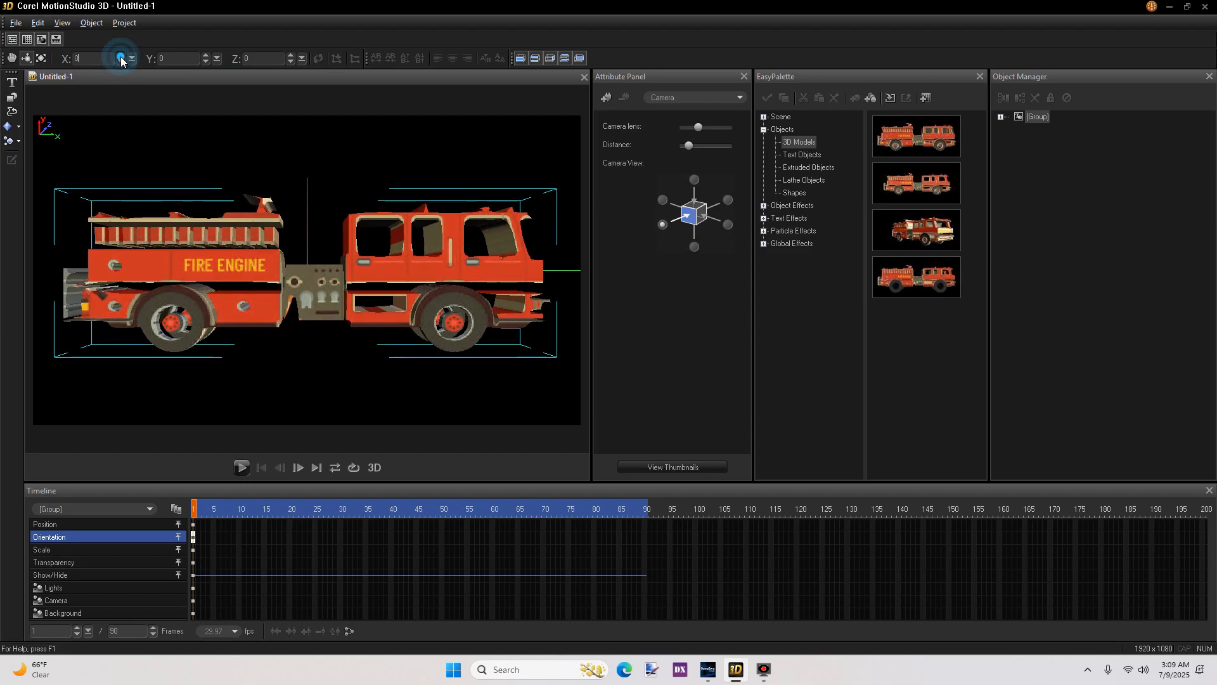
# Check each of the three objects in the group and examine the assembled truck from the top and bottom views
pyautogui.doubleClick(1017, 117)
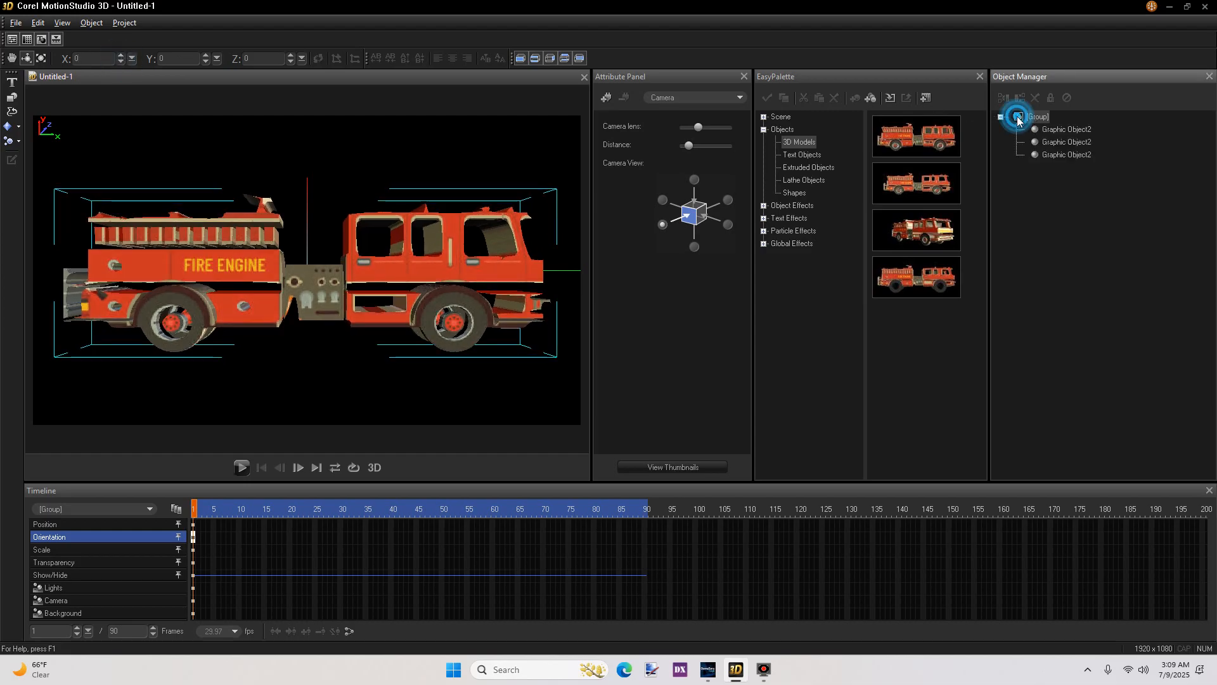
pyautogui.click(1046, 130)
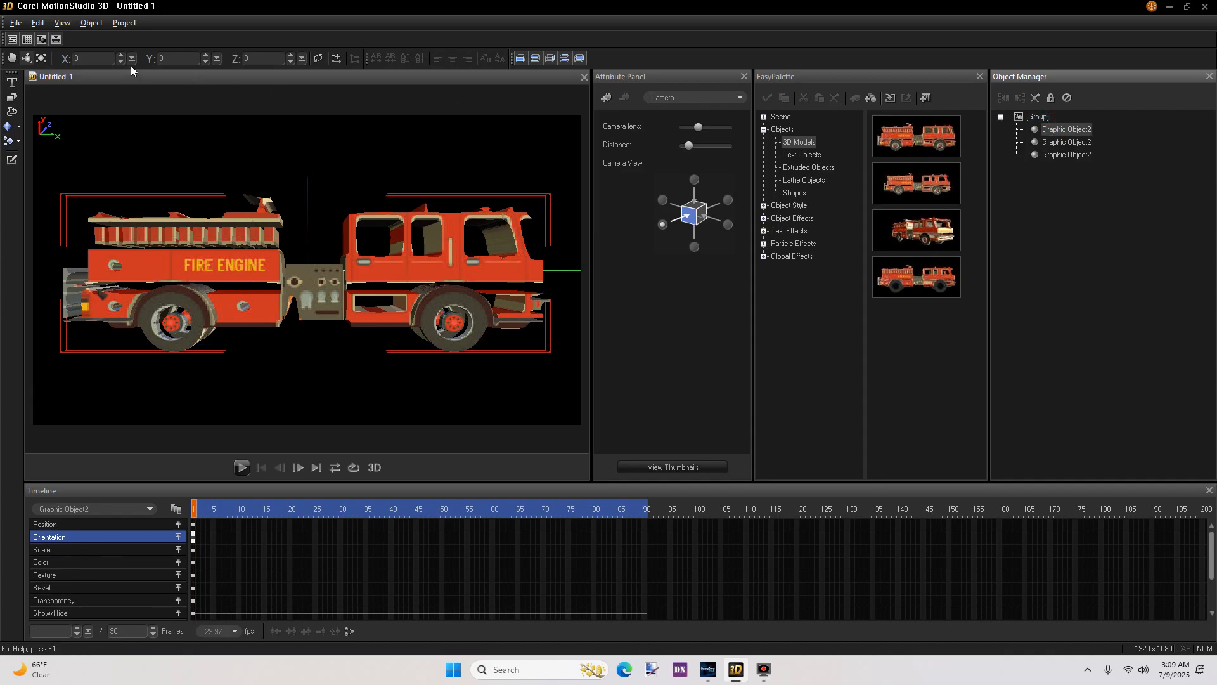
pyautogui.click(1076, 143)
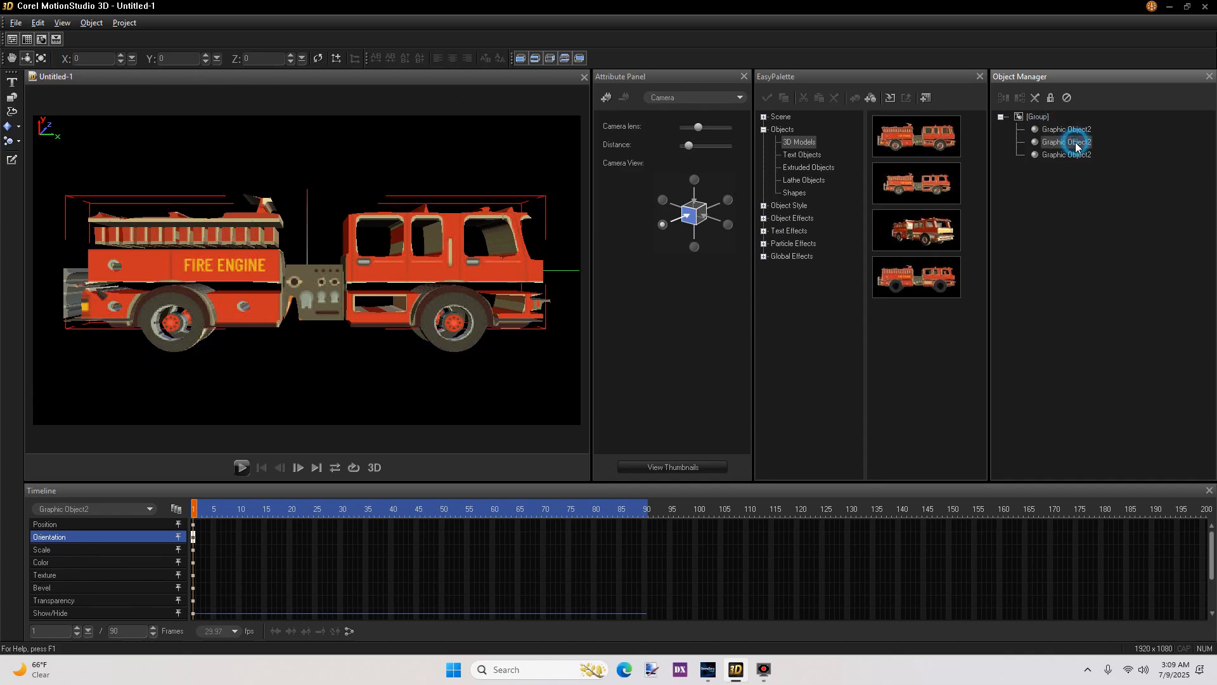
pyautogui.click(1071, 156)
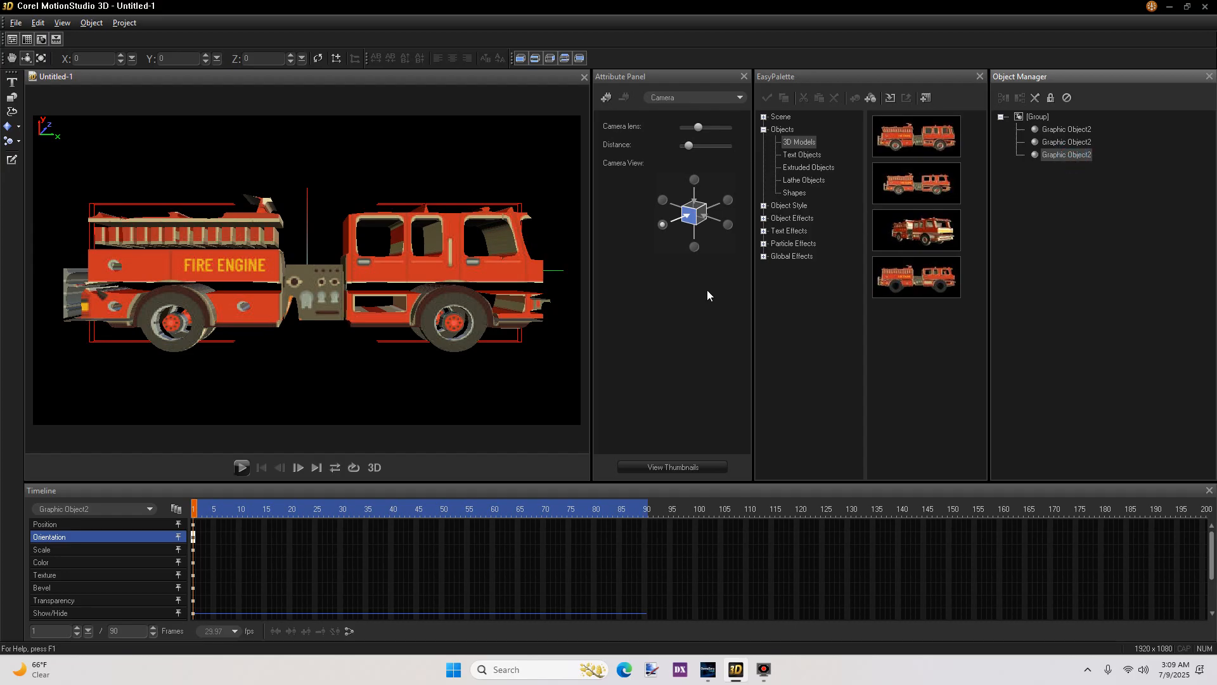
pyautogui.click(695, 180)
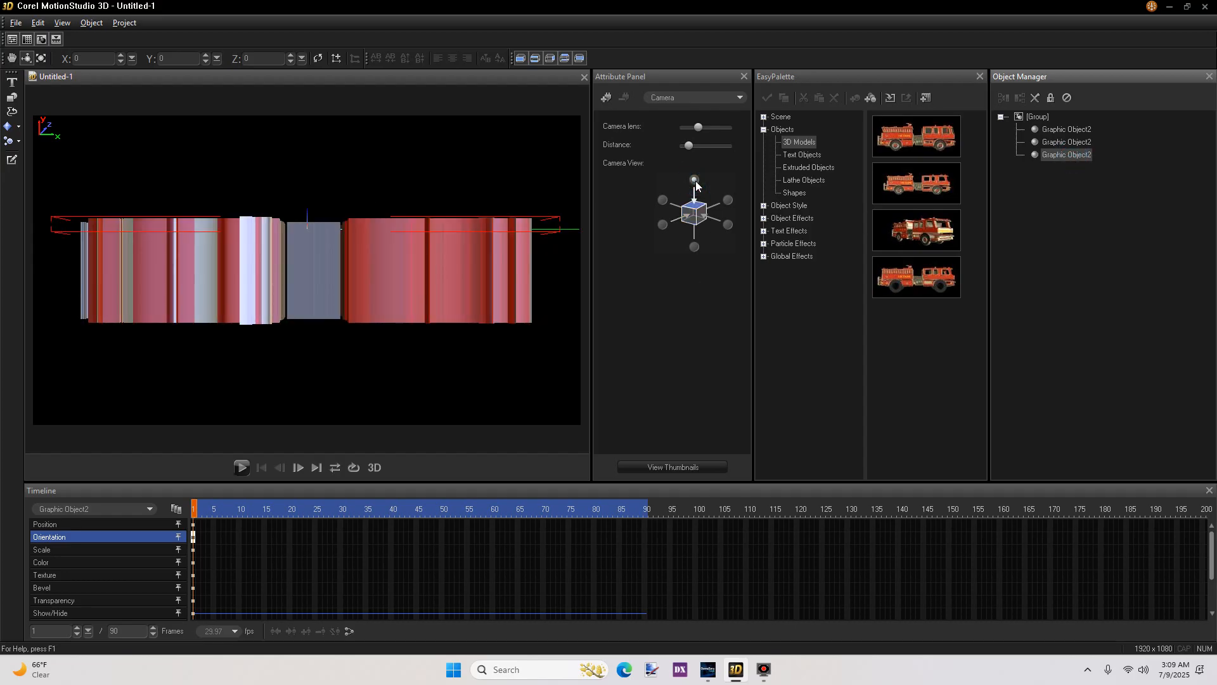
pyautogui.click(694, 248)
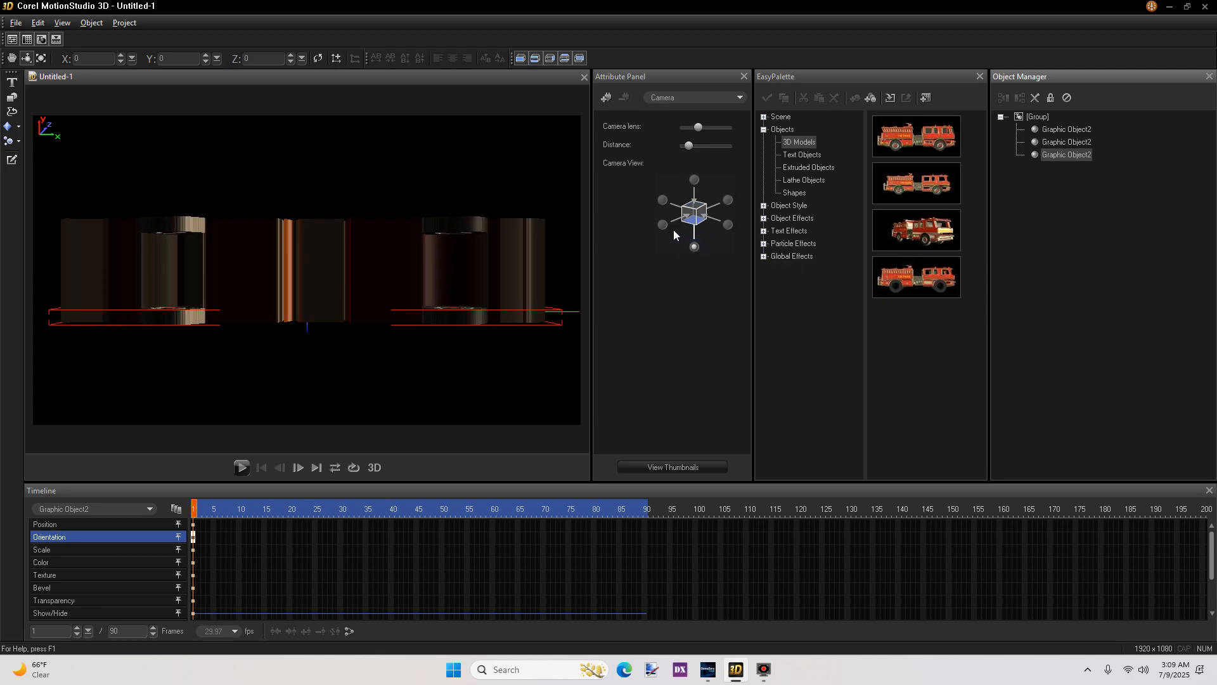
# From the front view, edit the middle truck object's path and pull the cab outline's points inward across the front window
pyautogui.click(663, 225)
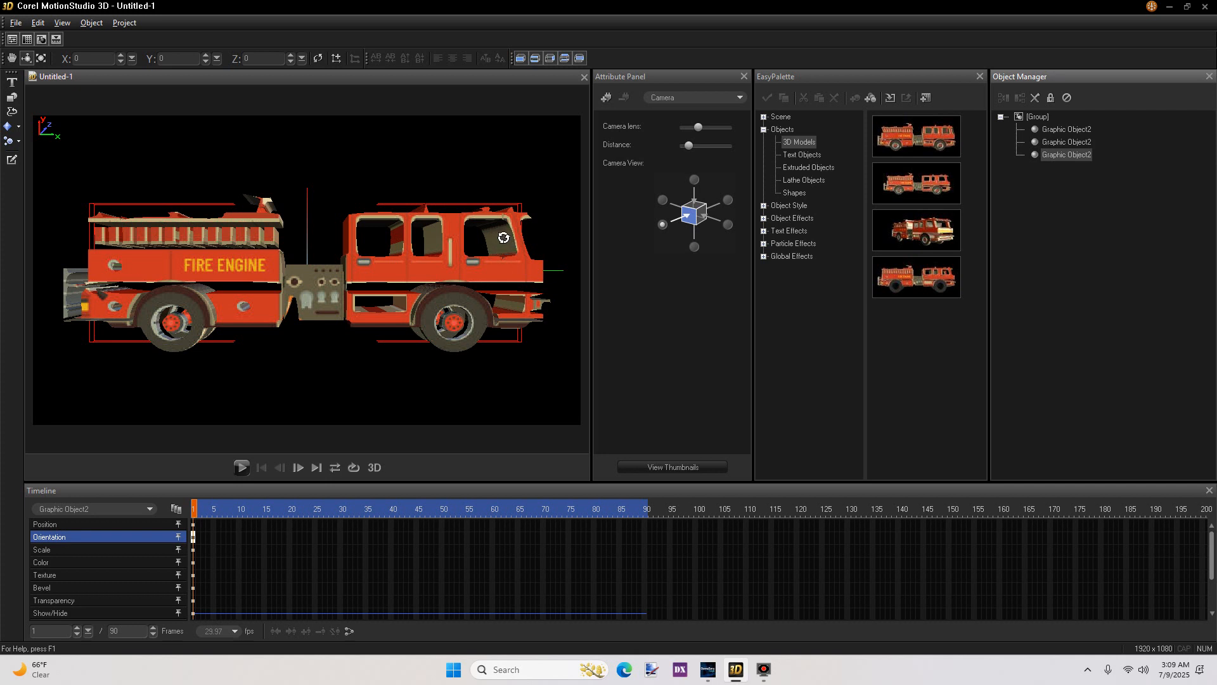
pyautogui.click(1062, 143)
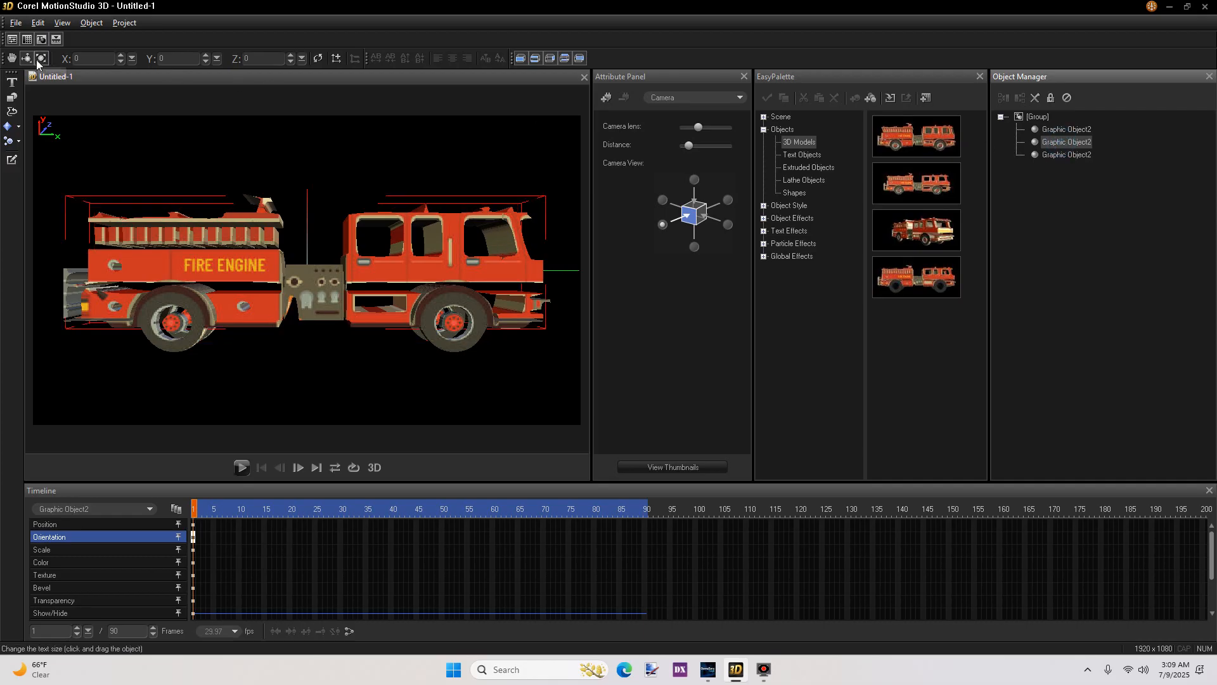
pyautogui.click(84, 25)
pyautogui.click(118, 213)
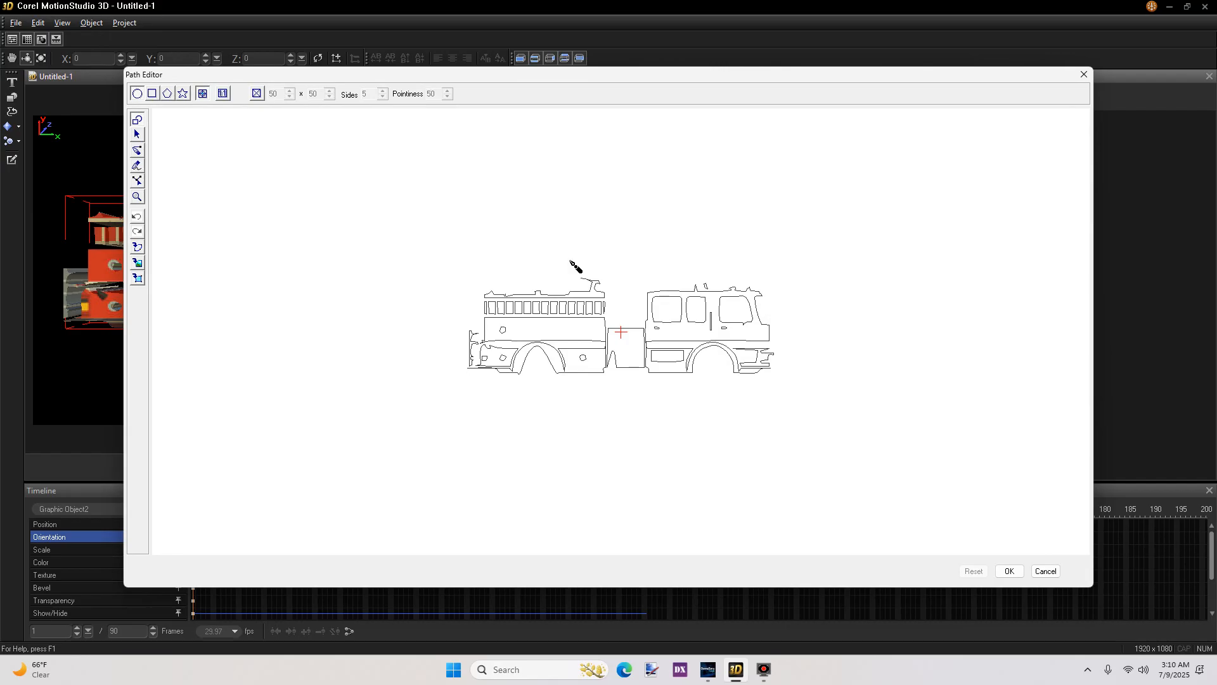
pyautogui.click(137, 181)
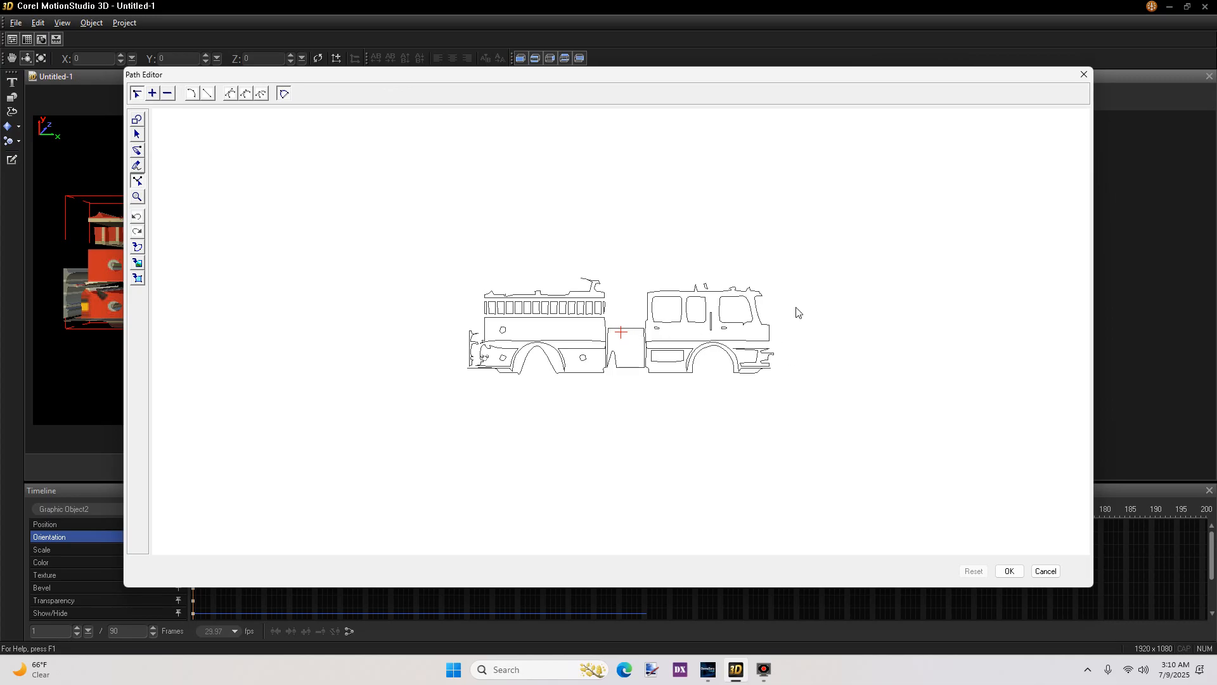
pyautogui.click(755, 300)
pyautogui.click(756, 302)
pyautogui.moveTo(736, 300); pyautogui.dragTo(710, 298)
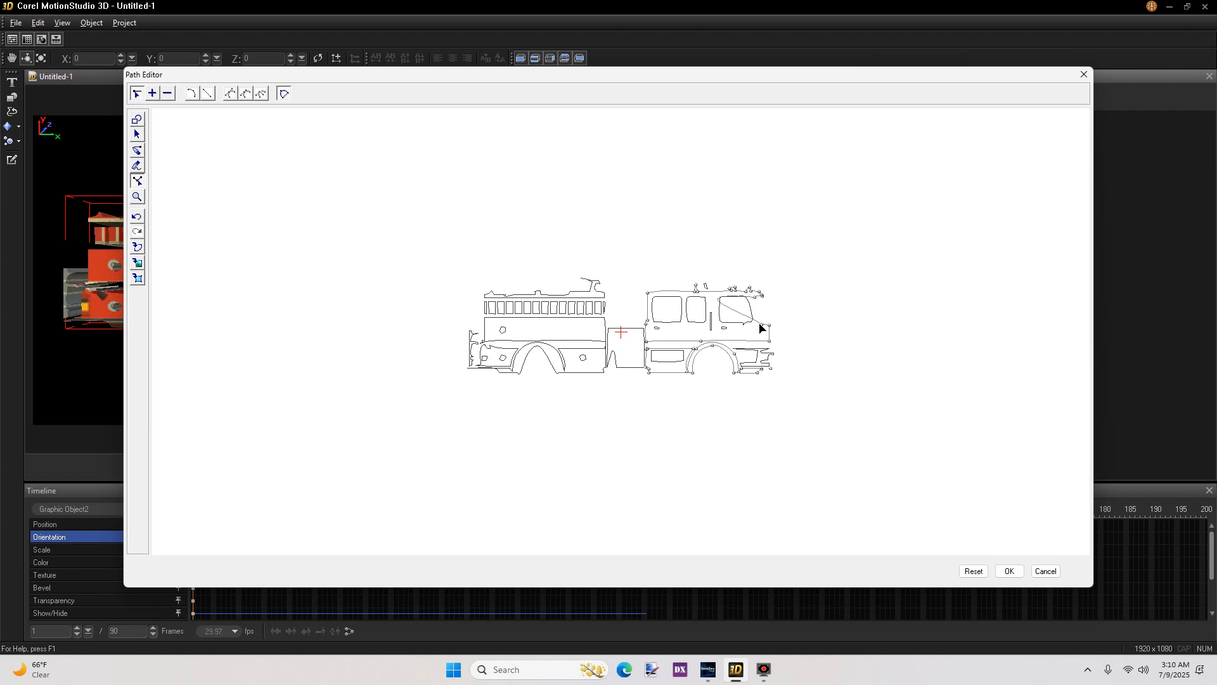
pyautogui.moveTo(762, 324)
pyautogui.mouseDown()
pyautogui.moveTo(727, 325)
pyautogui.moveTo(748, 323)
pyautogui.mouseUp()
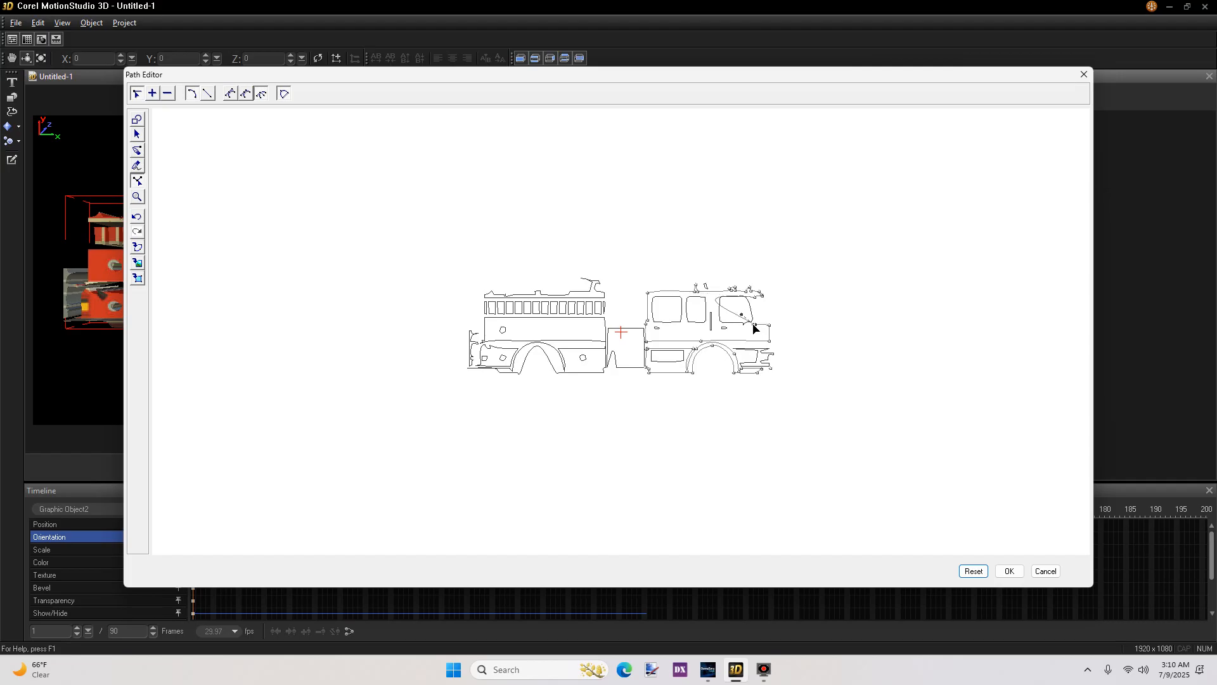
# Reshape the line around the front cab window into a curve that covers the opening, and apply the edited path
pyautogui.moveTo(739, 322); pyautogui.dragTo(731, 326)
pyautogui.click(731, 322)
pyautogui.moveTo(711, 316); pyautogui.dragTo(691, 292)
pyautogui.click(152, 94)
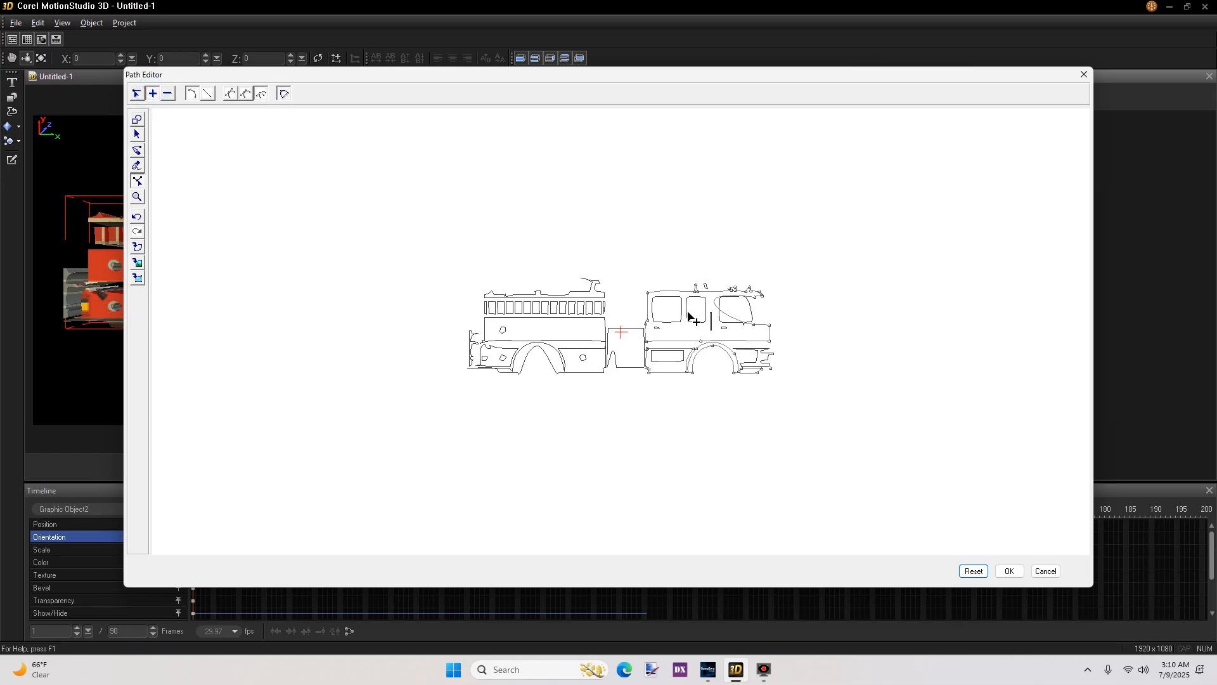
pyautogui.moveTo(726, 315); pyautogui.dragTo(718, 319)
pyautogui.click(726, 315)
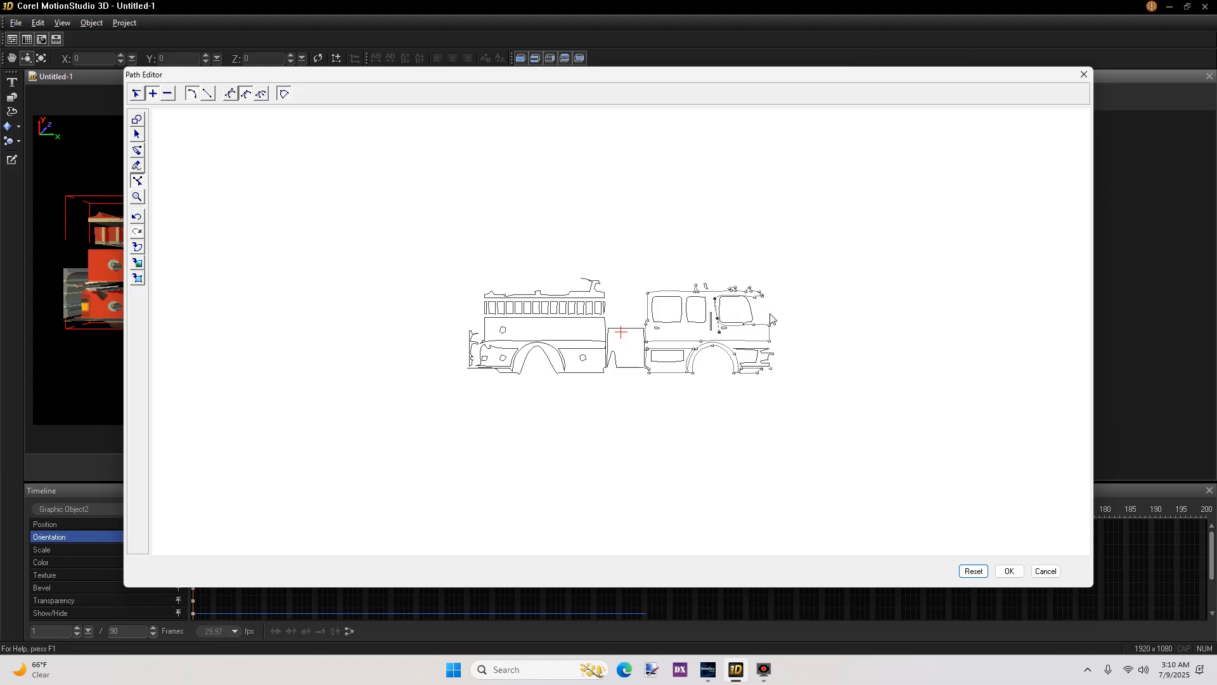
pyautogui.click(1009, 572)
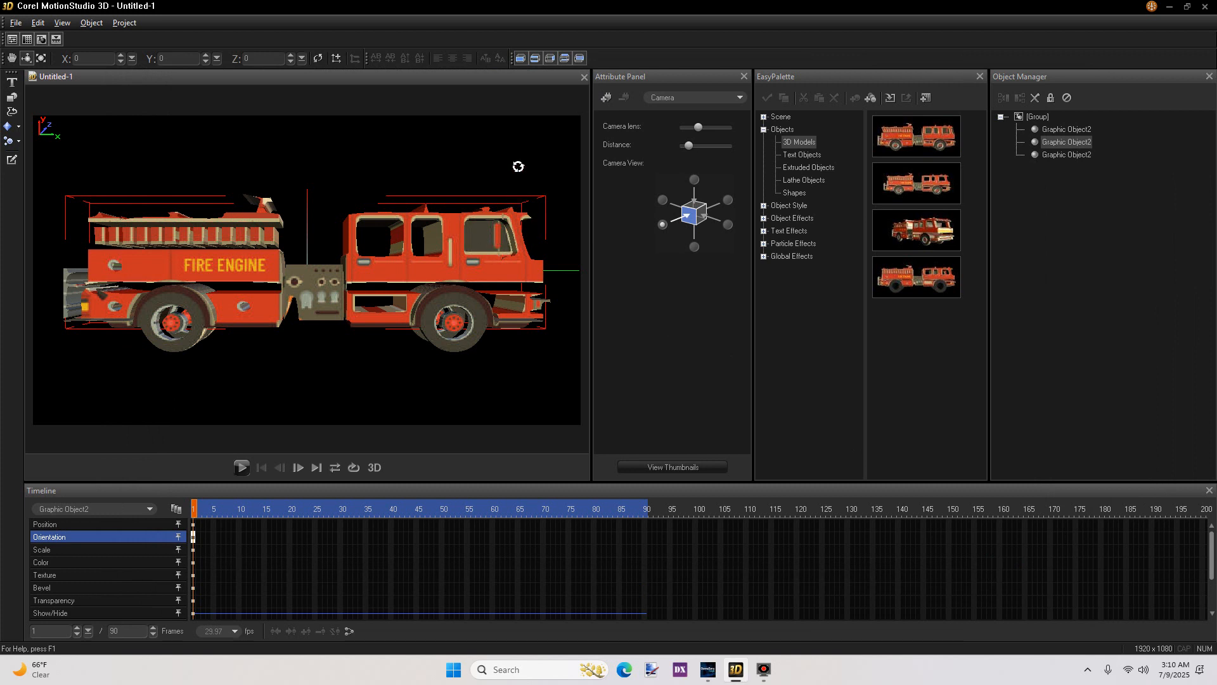
# Rotate the truck slightly to inspect the front cab window, and close the Untitled-1 project without saving
pyautogui.moveTo(532, 147)
pyautogui.mouseDown()
pyautogui.moveTo(503, 152)
pyautogui.moveTo(525, 144)
pyautogui.mouseUp()
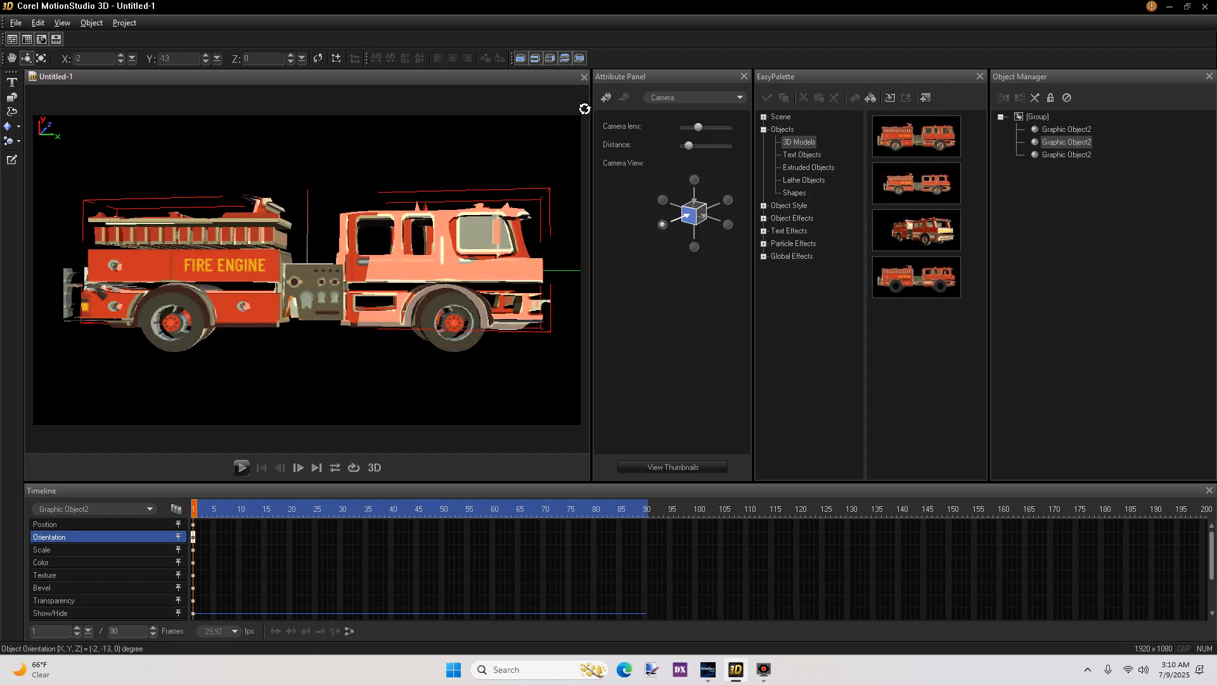
pyautogui.click(583, 77)
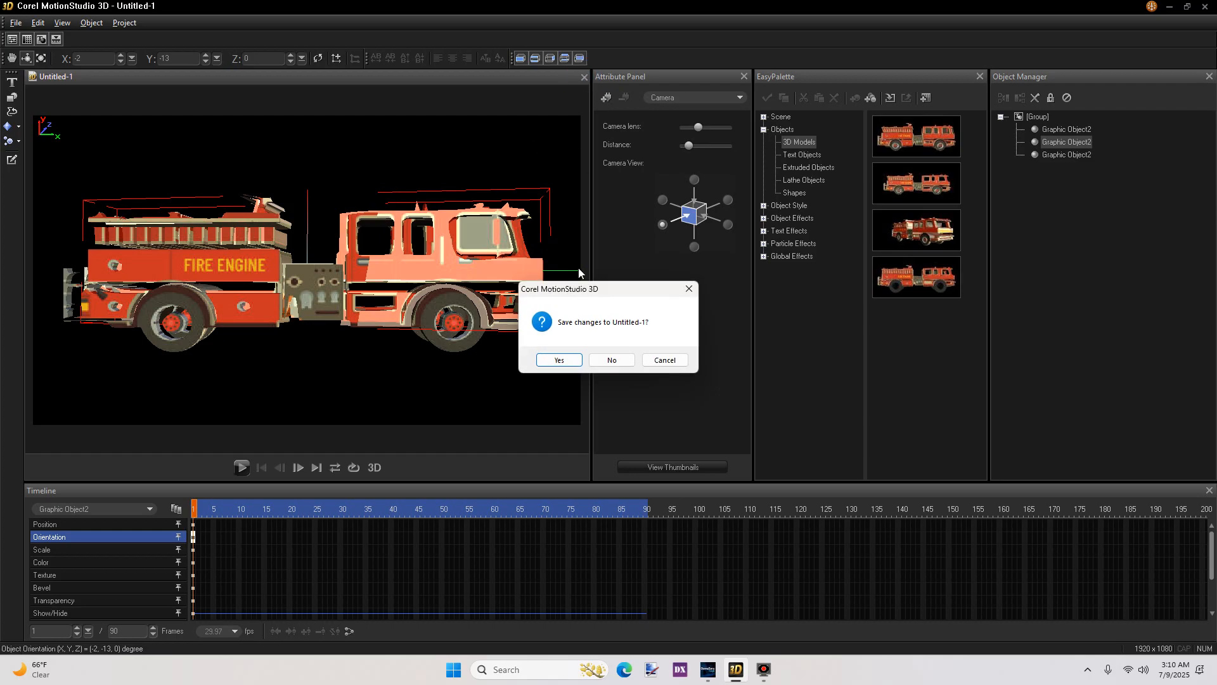
pyautogui.click(612, 359)
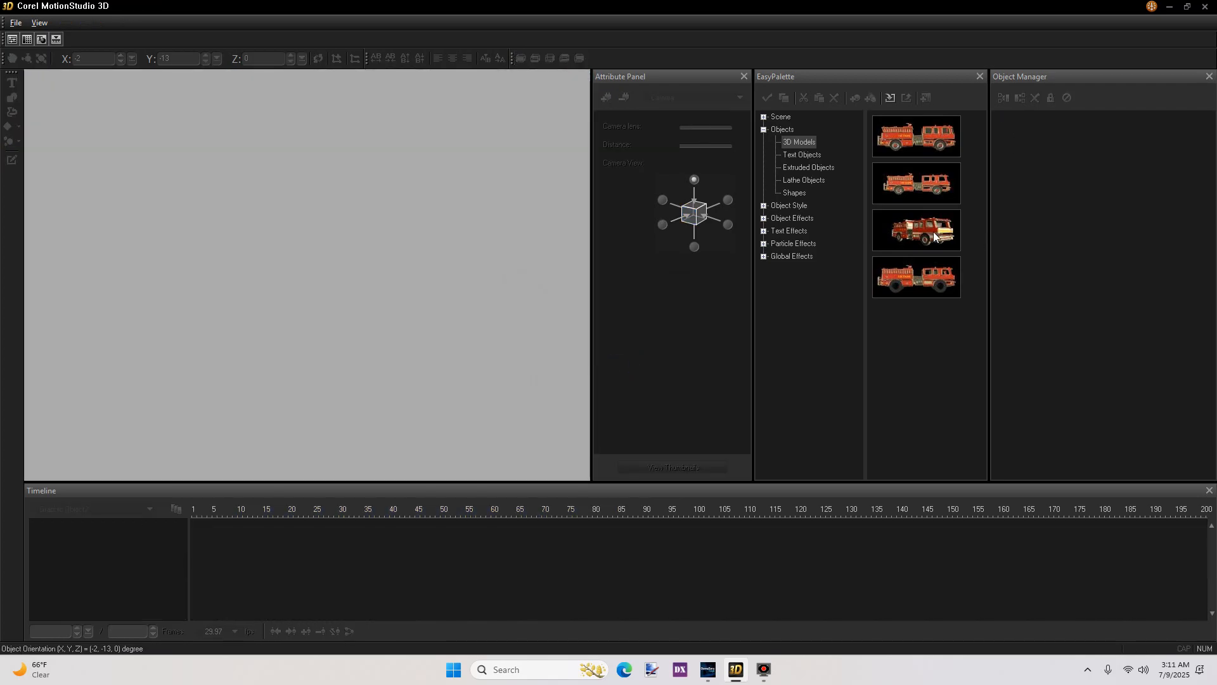
# Load the angled fire truck from the saved 3D models, rotate it to about 3, -61, 0 and inspect its component objects
pyautogui.doubleClick(932, 236)
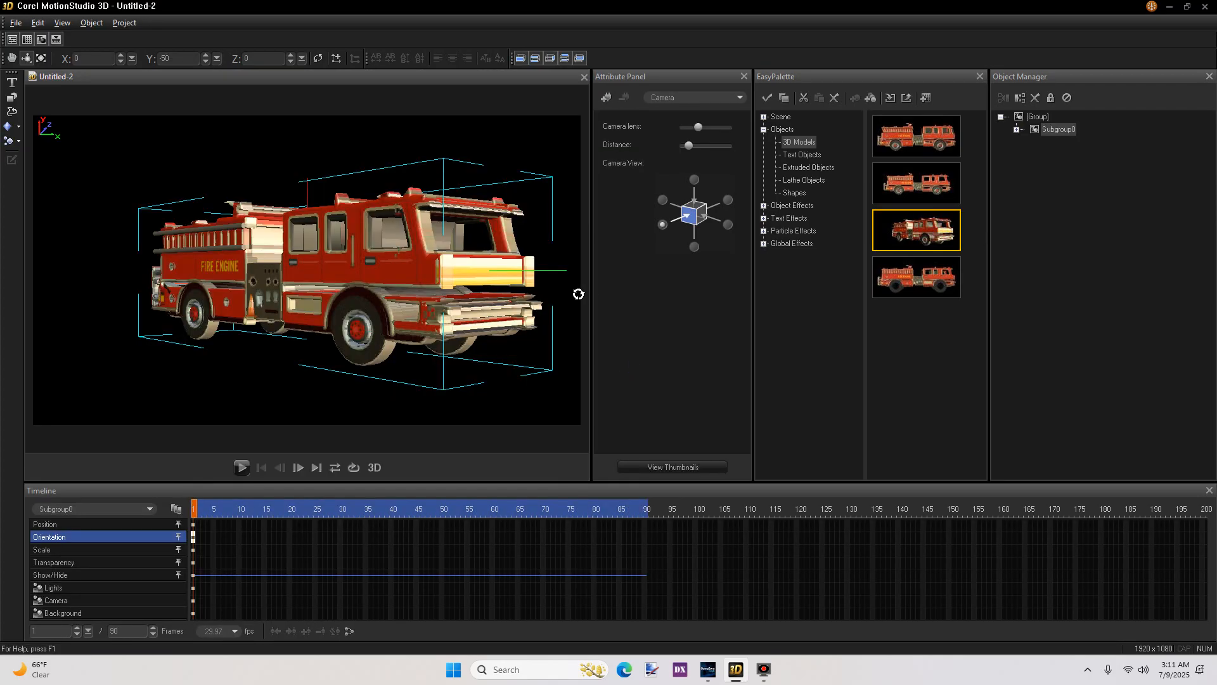
pyautogui.moveTo(530, 127)
pyautogui.mouseDown()
pyautogui.moveTo(518, 131)
pyautogui.moveTo(561, 130)
pyautogui.moveTo(506, 111)
pyautogui.moveTo(524, 130)
pyautogui.mouseUp()
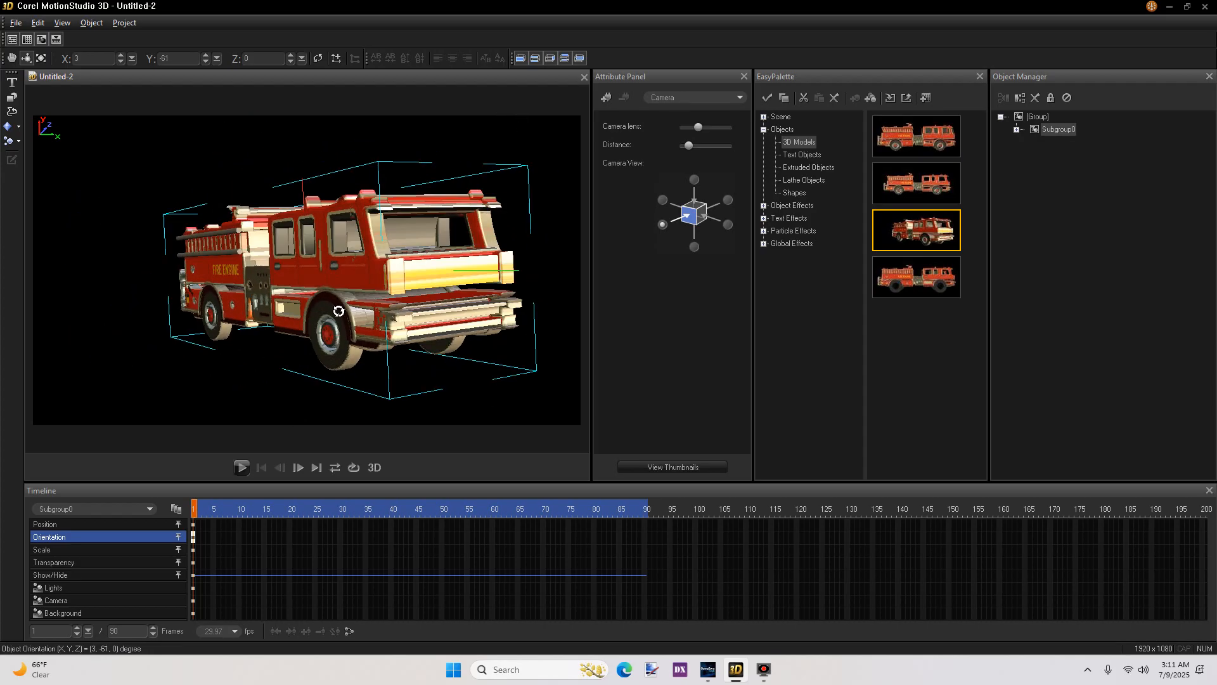
pyautogui.doubleClick(1038, 131)
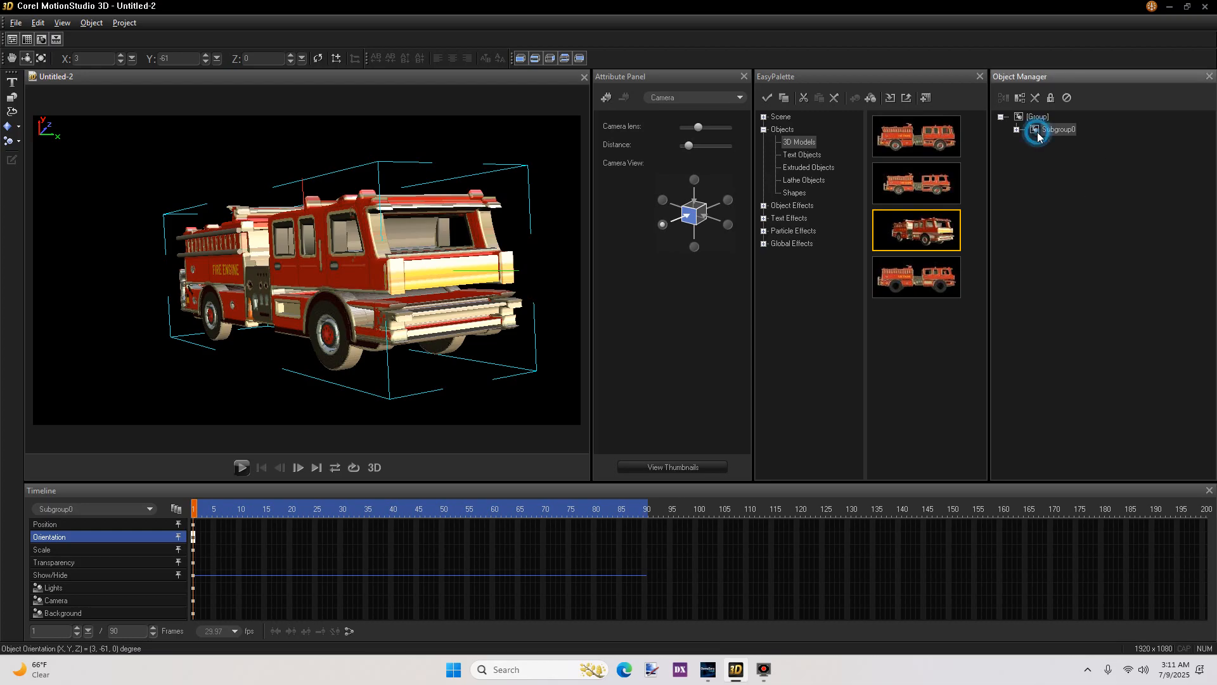
pyautogui.click(1050, 169)
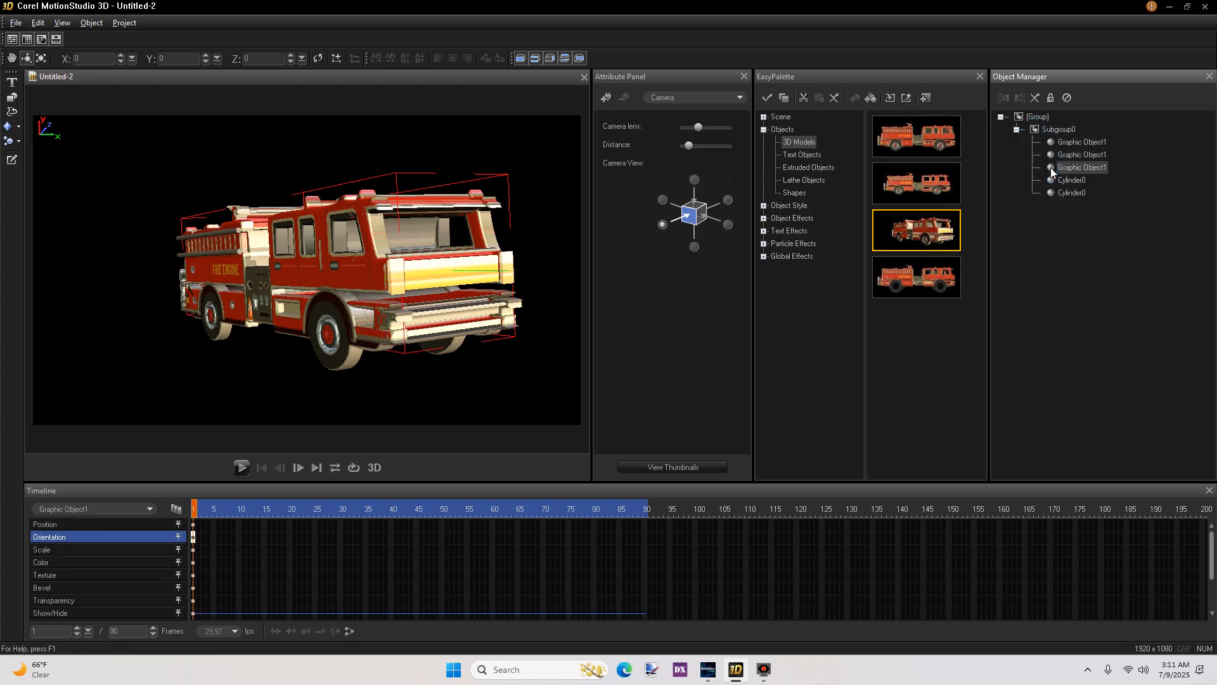
pyautogui.click(1051, 155)
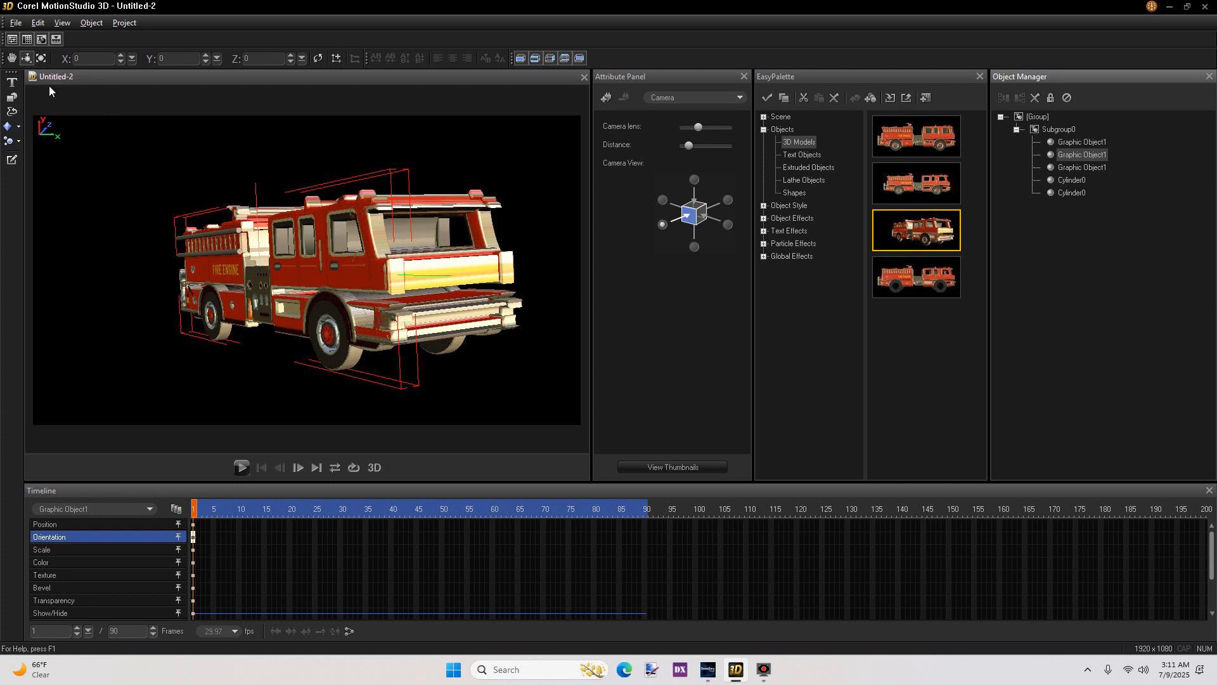
# Vary the Z scale of the second graphic object, thickening the side panel to about 209 and thinning it to 47
pyautogui.click(40, 58)
pyautogui.moveTo(146, 142); pyautogui.dragTo(249, 372)
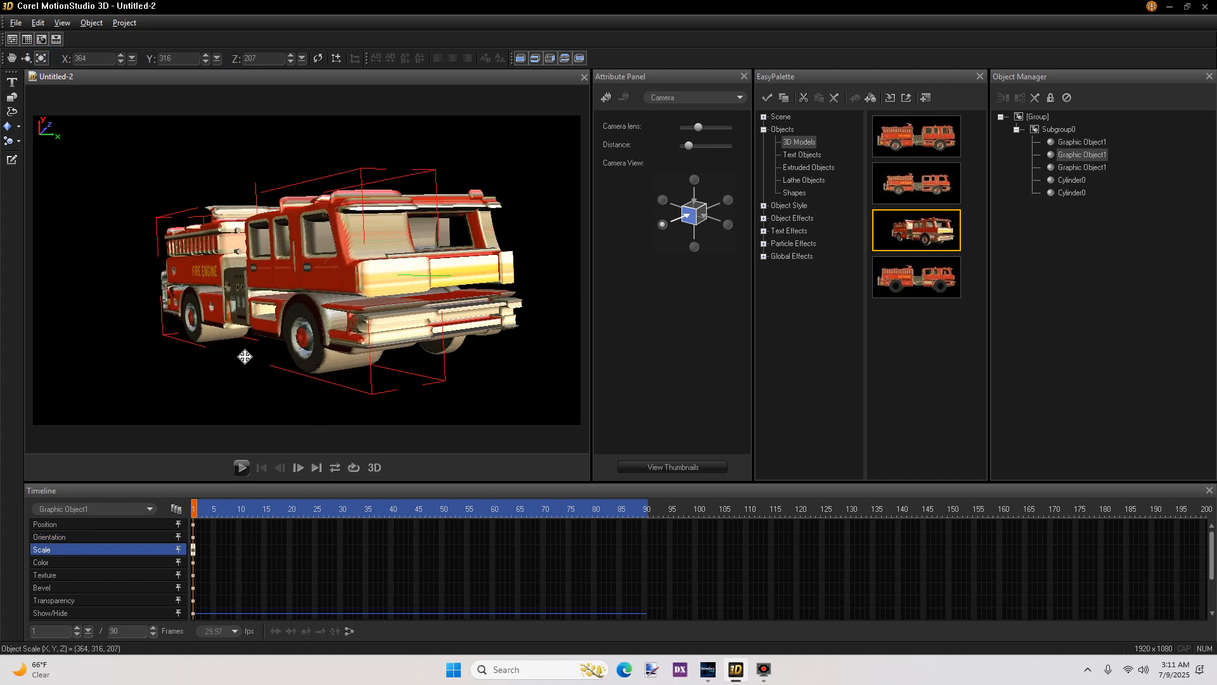
pyautogui.moveTo(161, 166); pyautogui.dragTo(310, 433)
pyautogui.moveTo(310, 433); pyautogui.dragTo(161, 105, button='right')
pyautogui.moveTo(105, 378); pyautogui.dragTo(58, 270, button='right')
pyautogui.moveTo(232, 389); pyautogui.dragTo(160, 396, button='right')
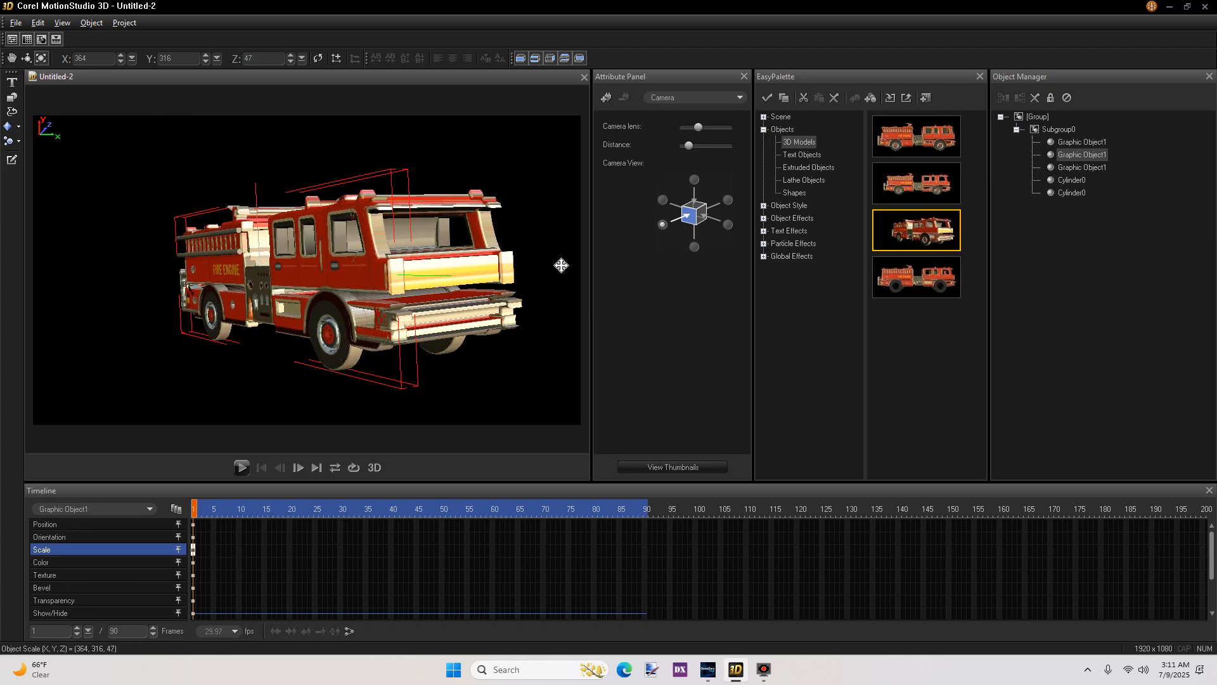
# Undo the last three scale changes on the side panel
pyautogui.click(38, 23)
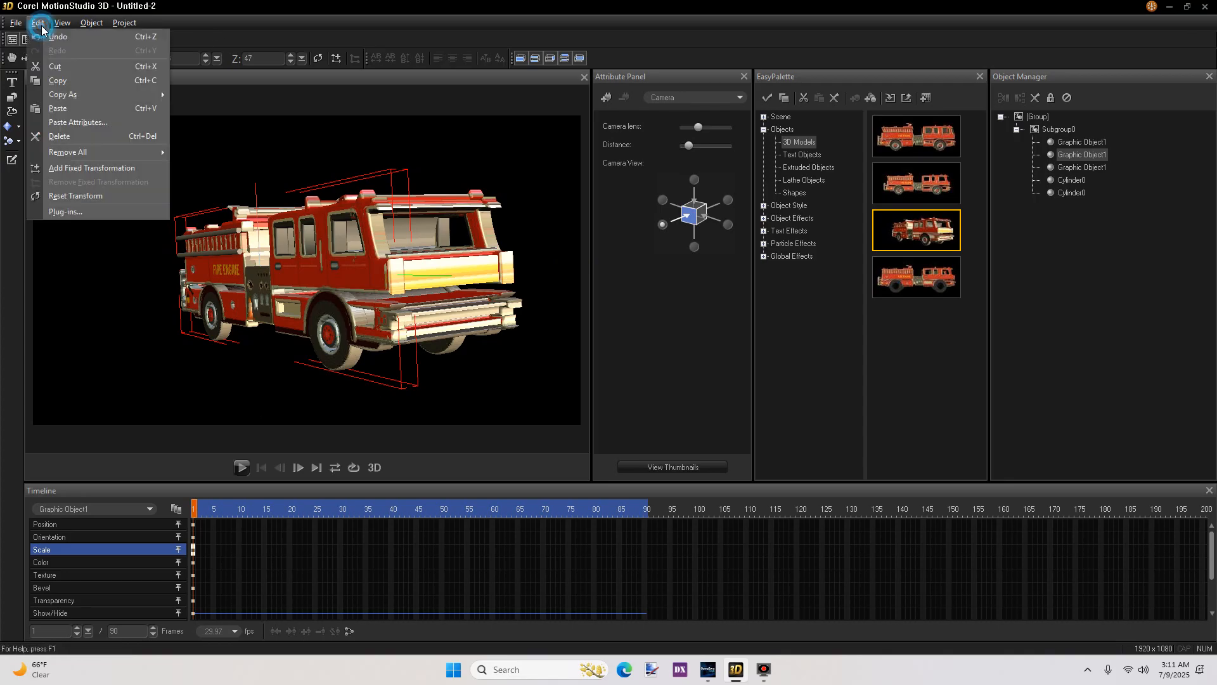
pyautogui.click(59, 36)
pyautogui.click(38, 23)
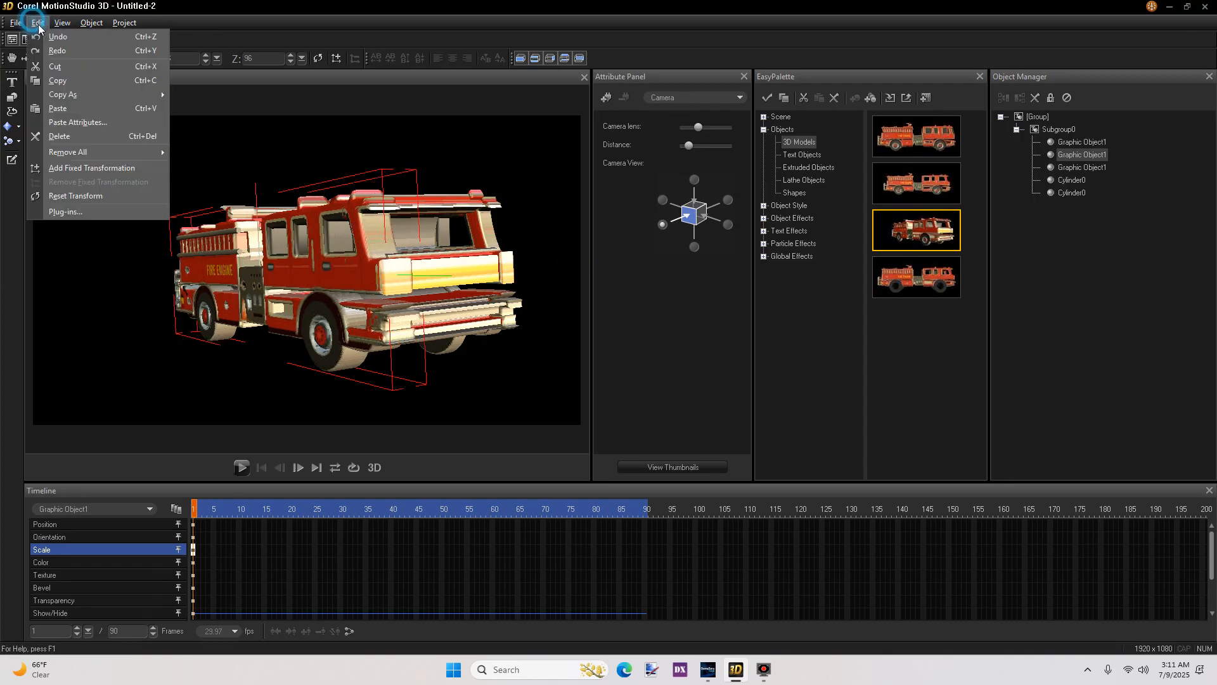
pyautogui.click(57, 37)
pyautogui.click(39, 24)
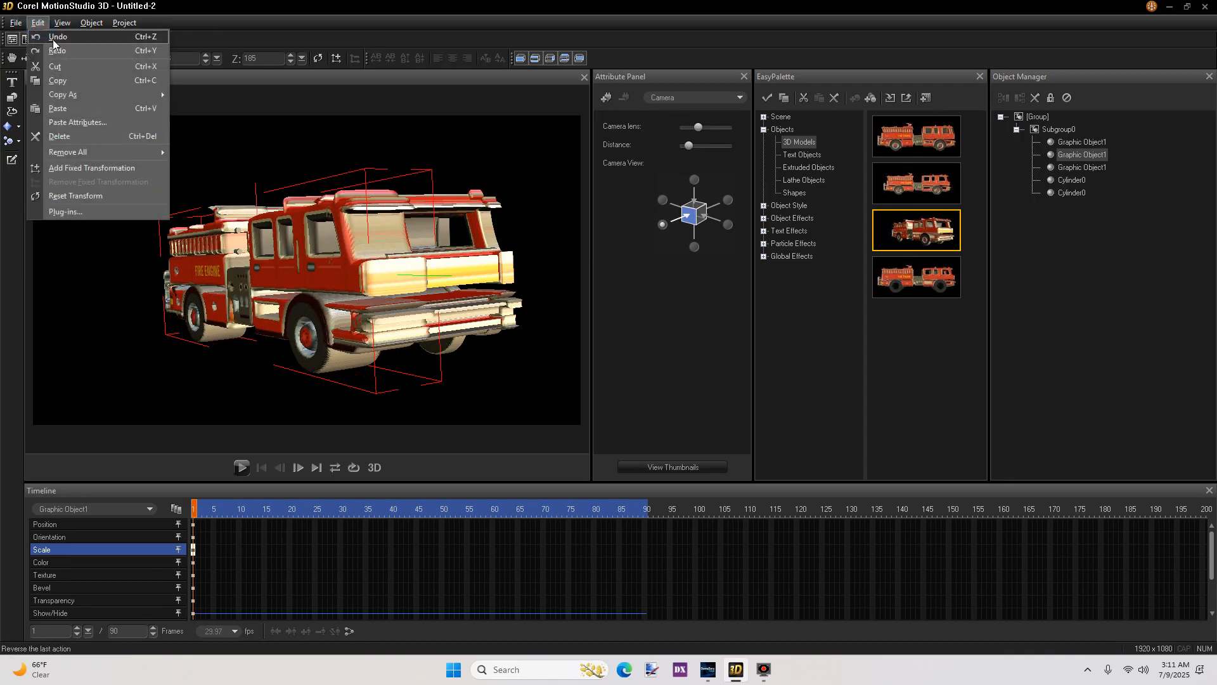
pyautogui.click(57, 37)
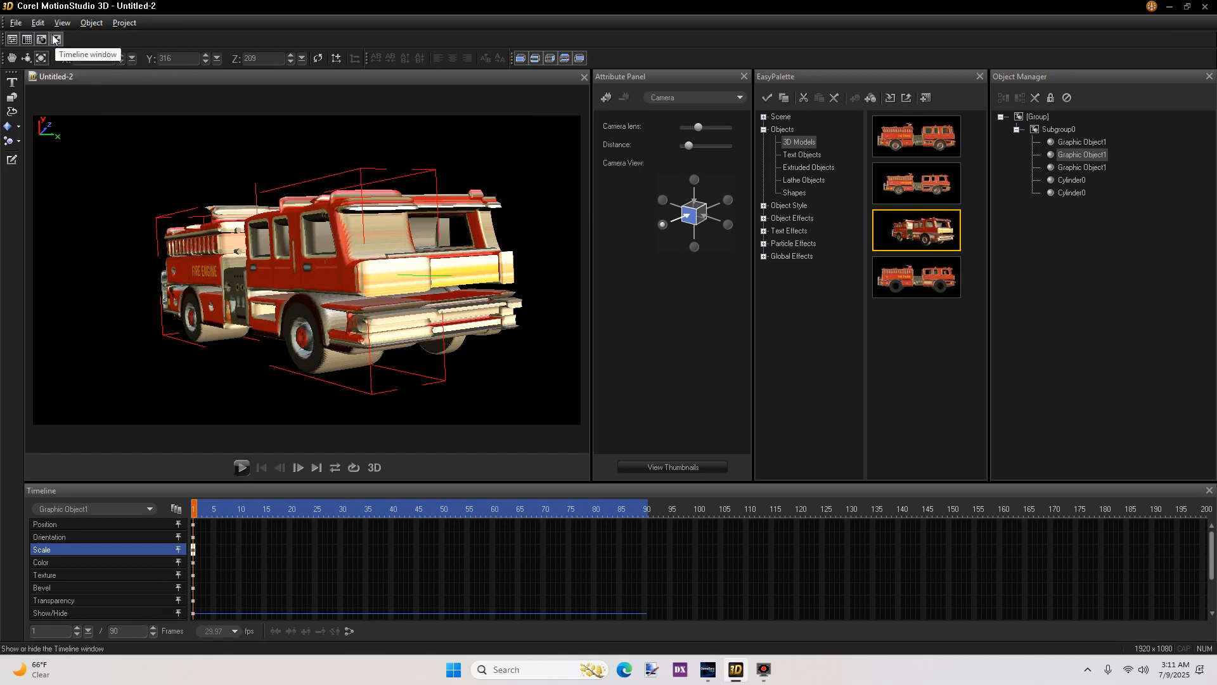
# Close the Untitled-2 project without saving and reload the angled fire truck model into a new project
pyautogui.click(583, 82)
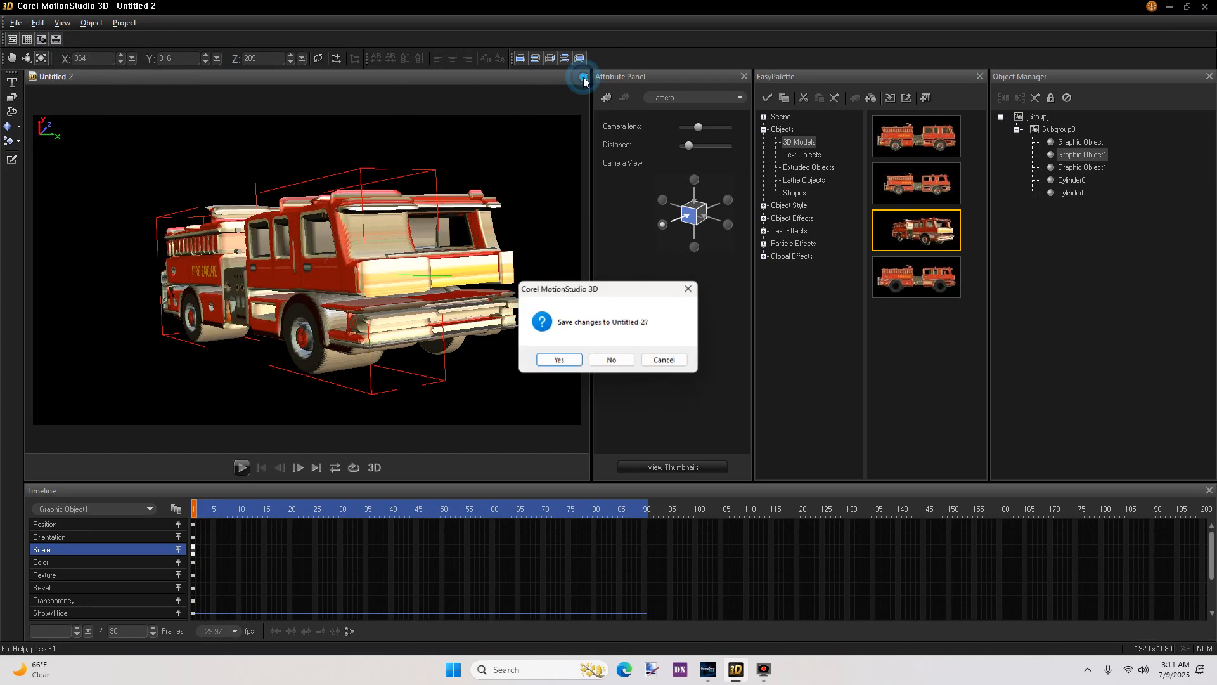
pyautogui.click(622, 359)
pyautogui.doubleClick(935, 224)
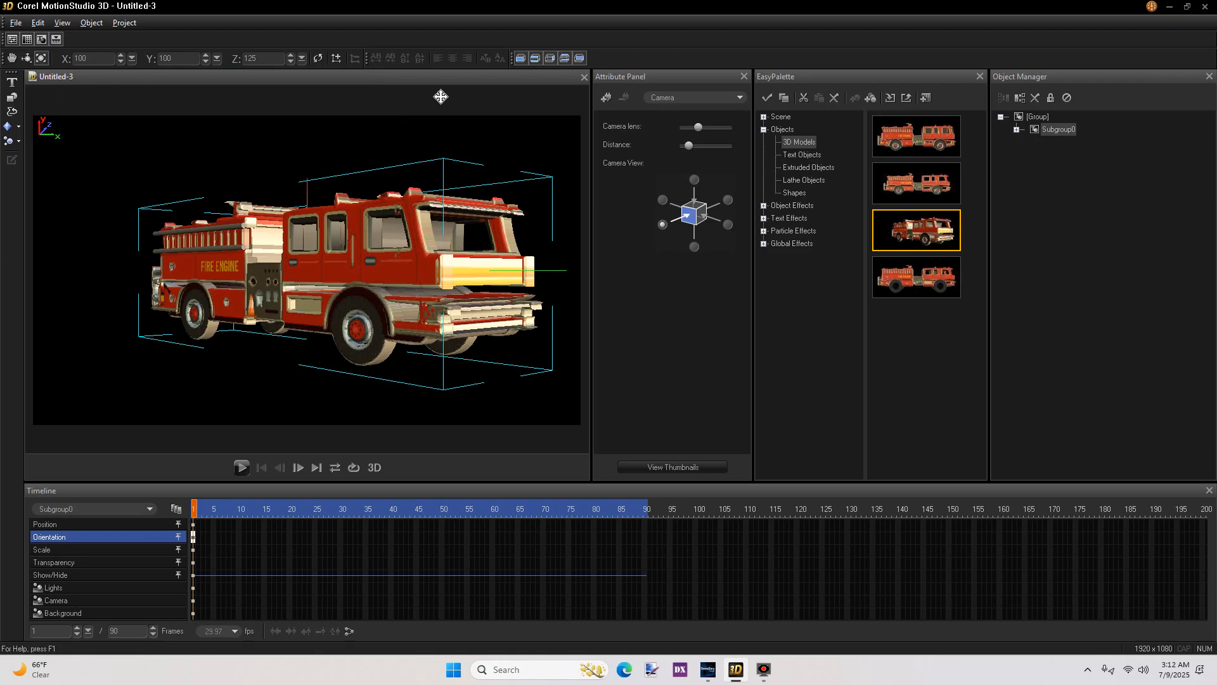
# Set the whole truck subgroup's Y orientation to 90 degrees so that its end faces the camera
pyautogui.click(26, 58)
pyautogui.click(180, 59)
pyautogui.write('90')
pyautogui.press('Return')
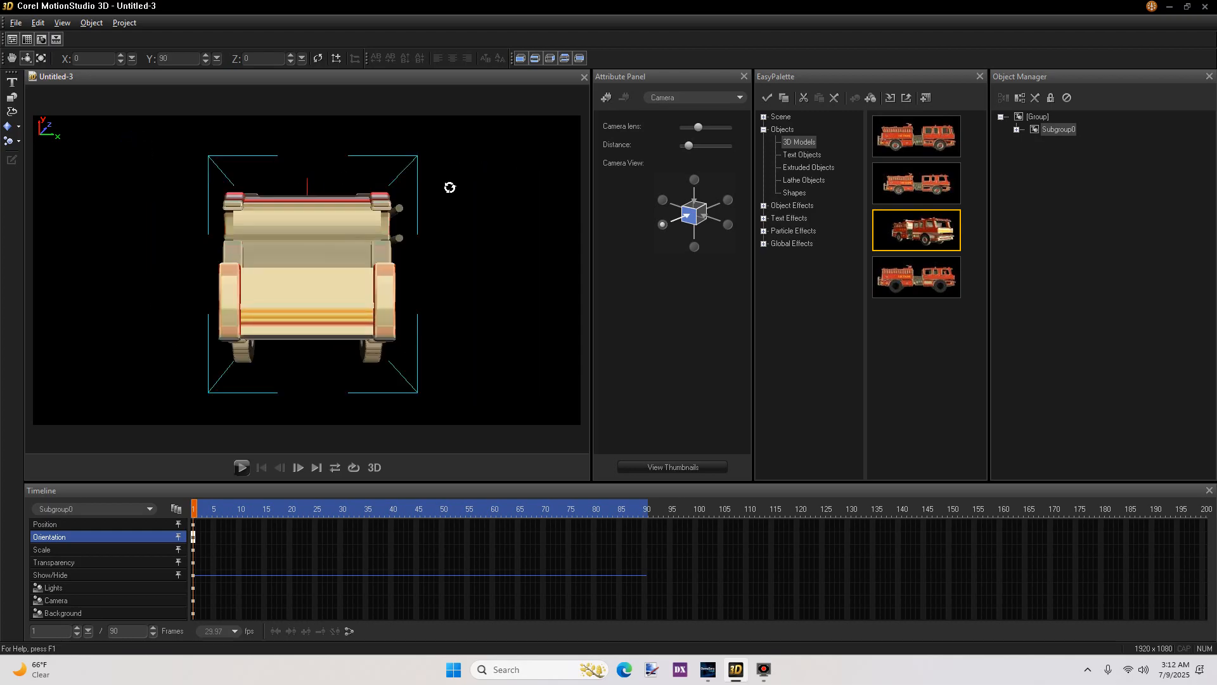
# Tilt the truck freely to view it at an angle, and restore its orientation to 0, 90, 0
pyautogui.moveTo(503, 182)
pyautogui.mouseDown()
pyautogui.moveTo(478, 175)
pyautogui.moveTo(503, 175)
pyautogui.mouseUp()
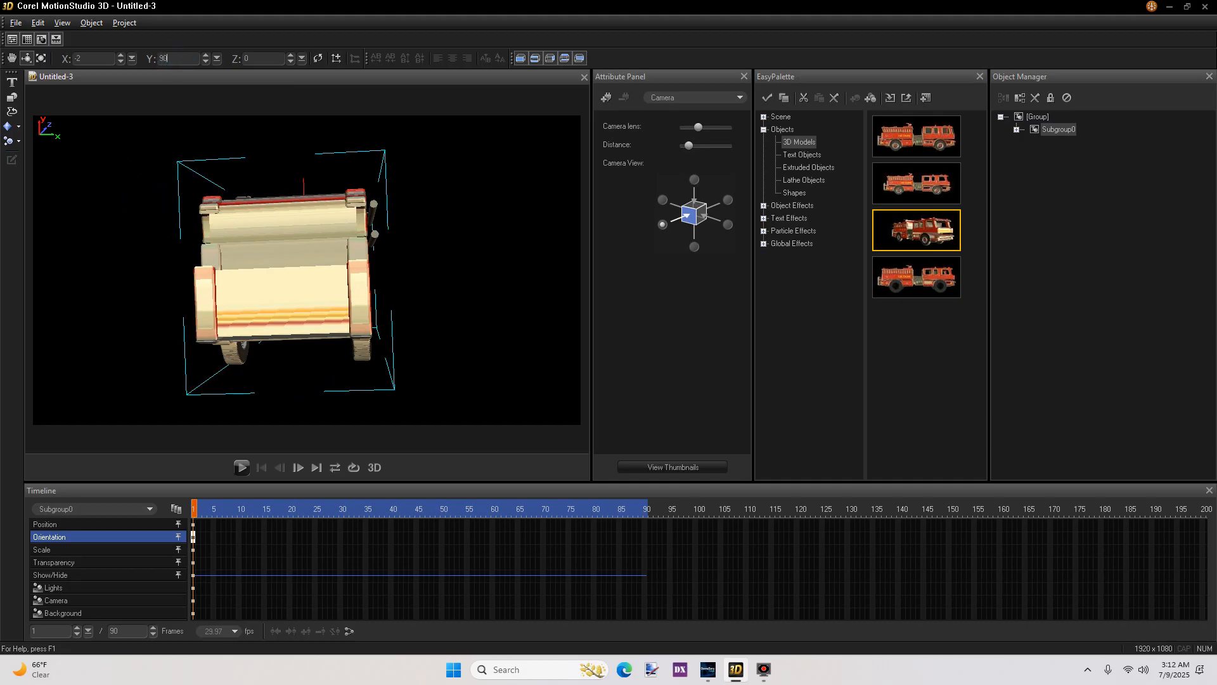
pyautogui.click(120, 61)
pyautogui.click(121, 57)
pyautogui.click(121, 57)
pyautogui.click(120, 57)
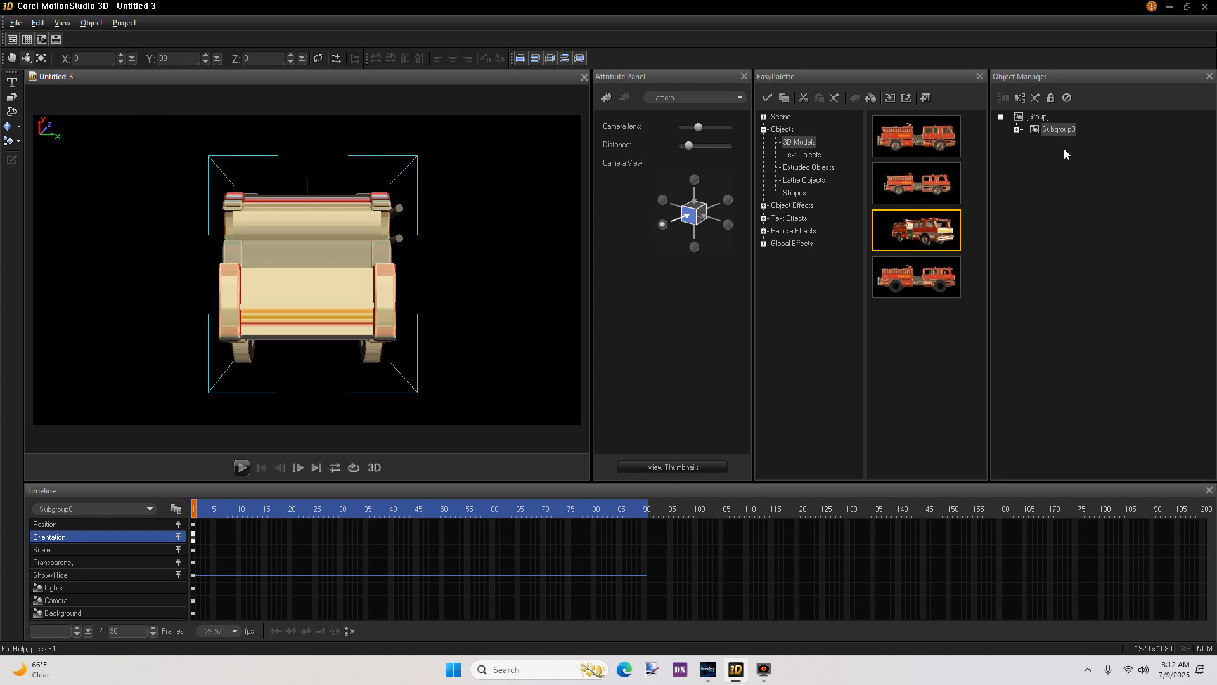
# Delete the two cylinder objects from the truck subgroup and reselect the whole subgroup
pyautogui.doubleClick(1034, 130)
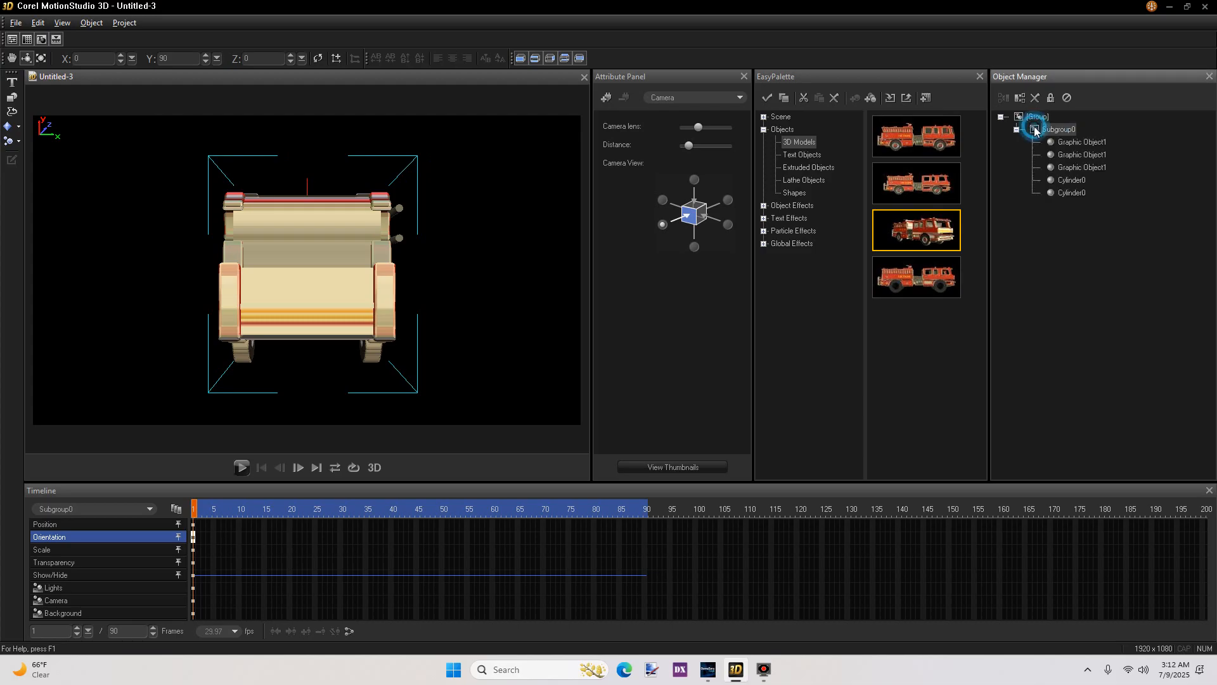
pyautogui.click(1067, 180)
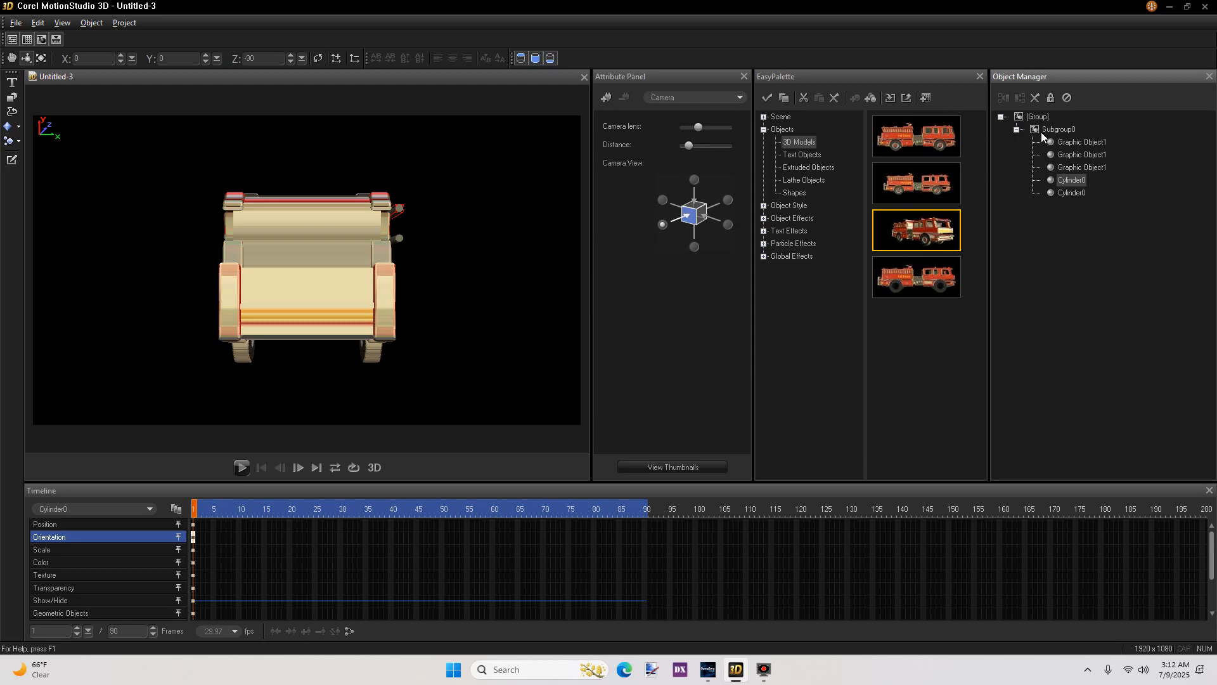
pyautogui.click(1034, 98)
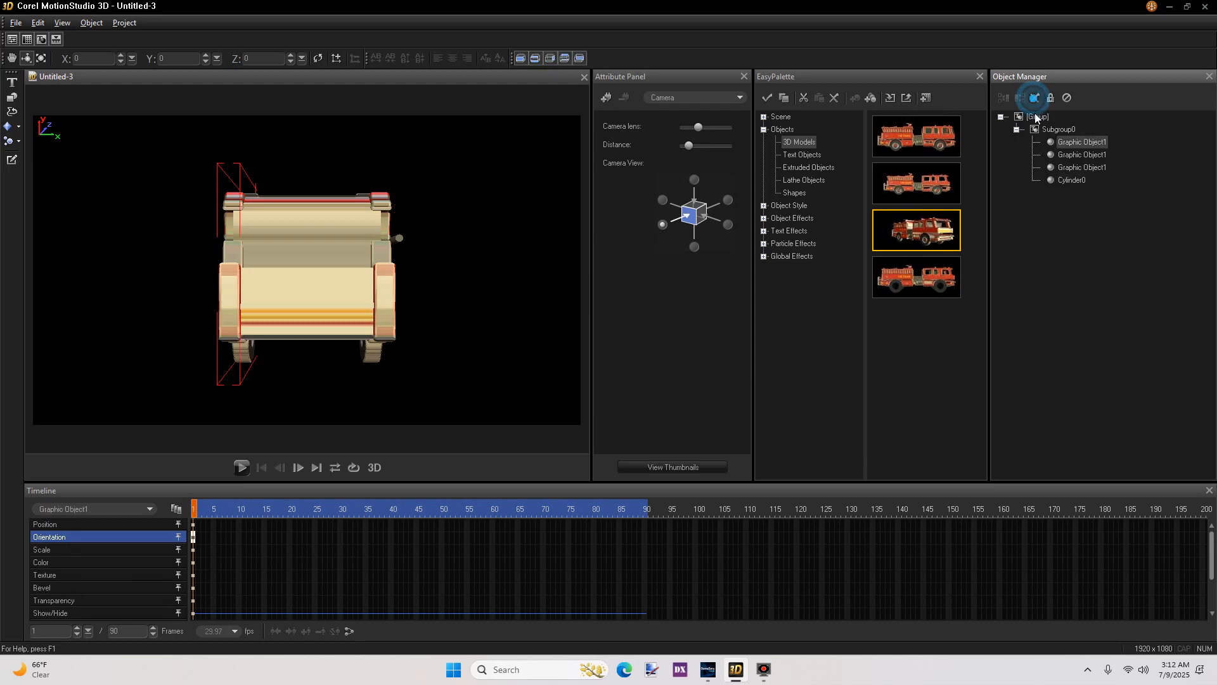
pyautogui.click(1052, 178)
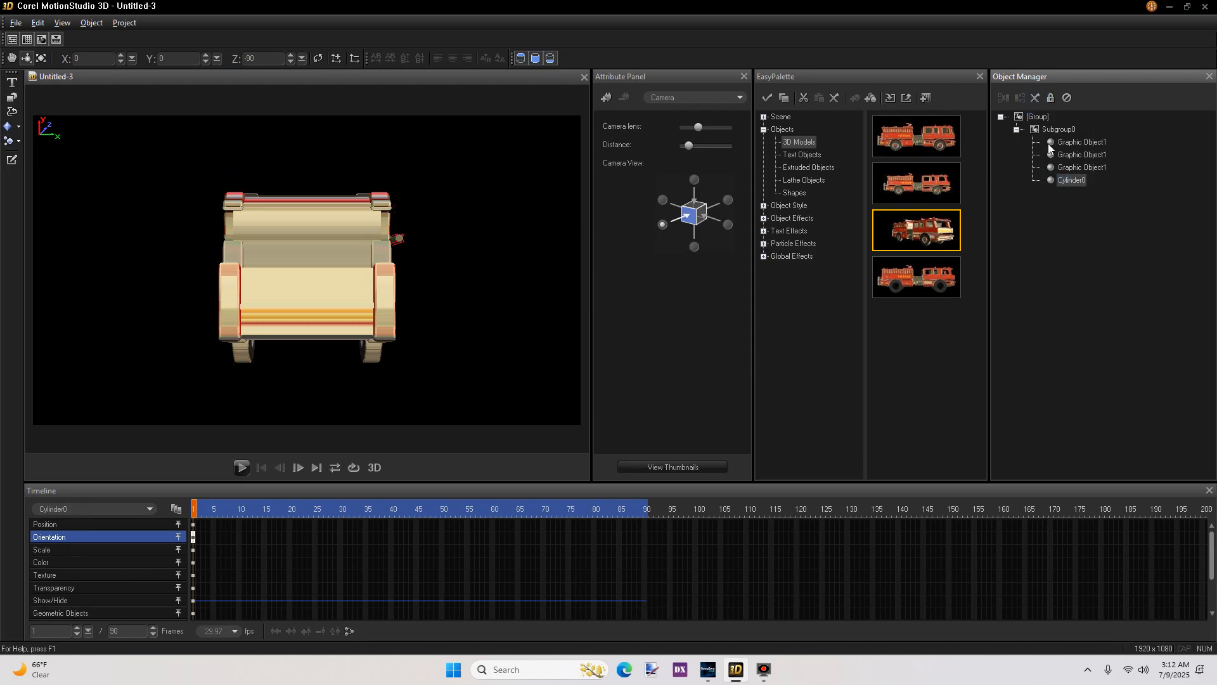
pyautogui.click(1035, 98)
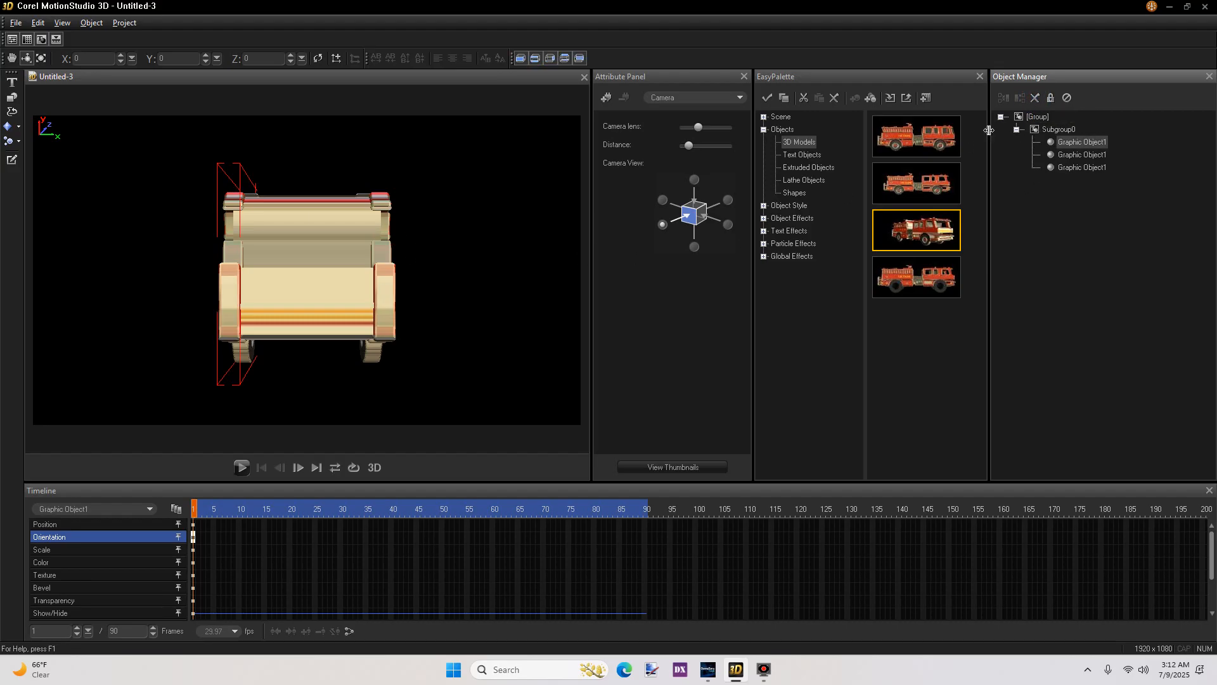
pyautogui.doubleClick(1038, 129)
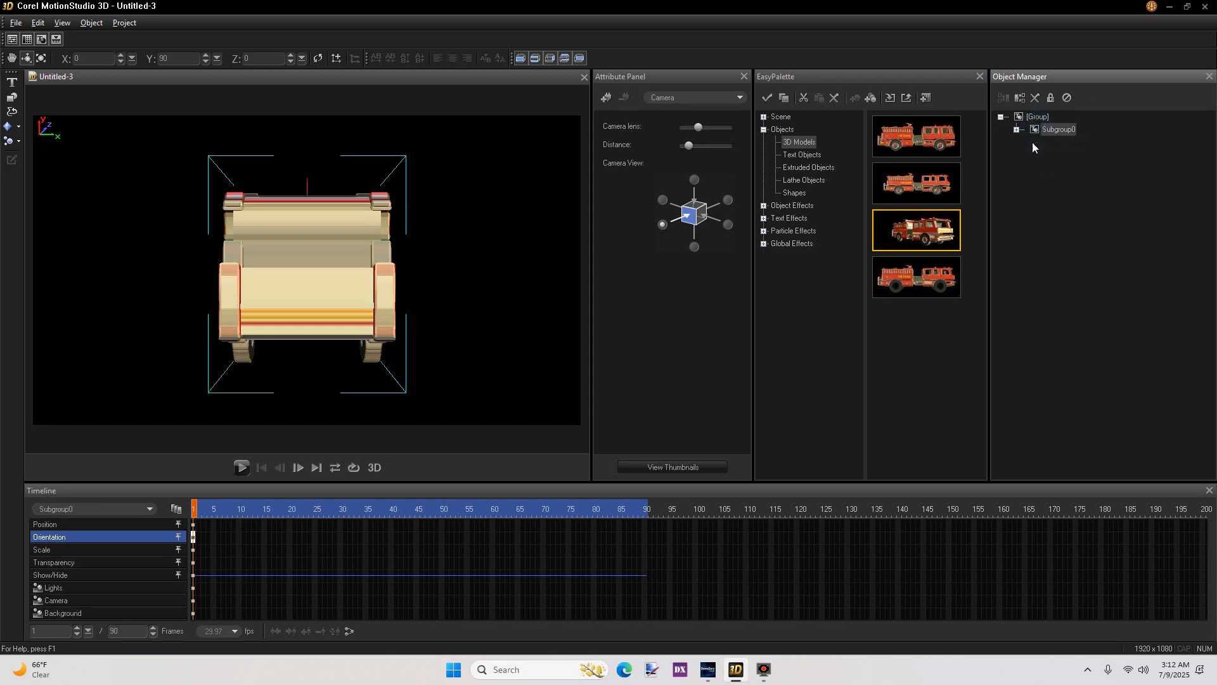
# Examine the DirectX model export settings for the truck, and leave them without exporting
pyautogui.click(15, 23)
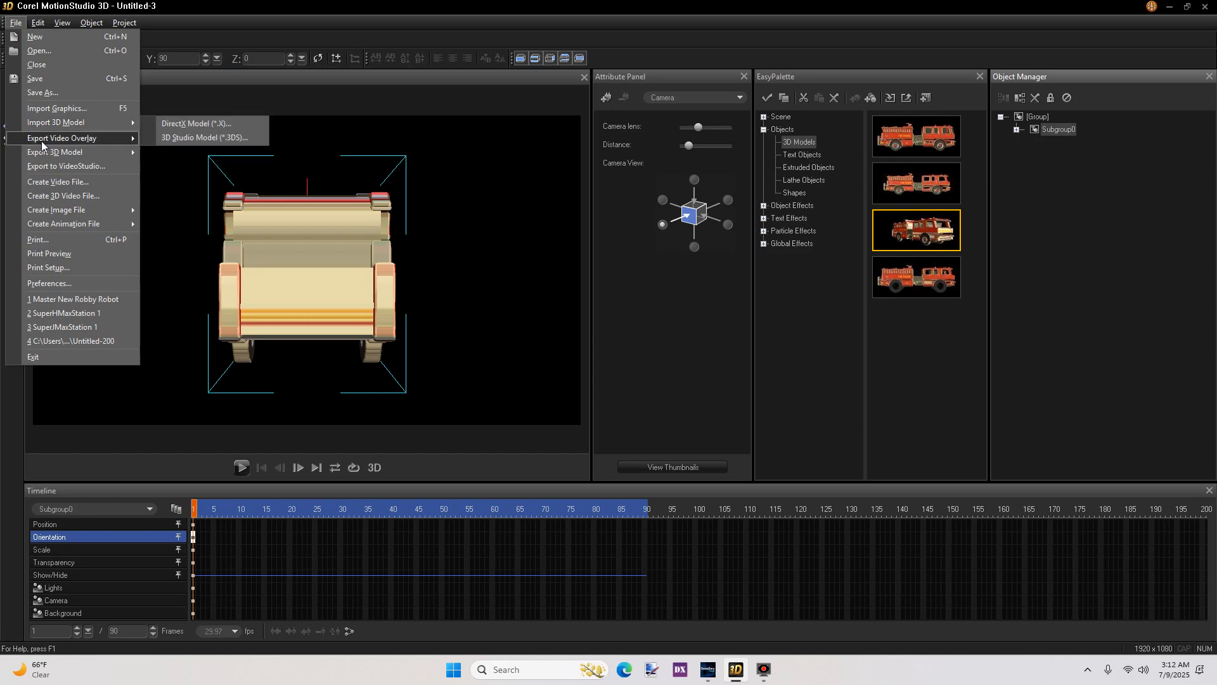
pyautogui.moveTo(43, 153)
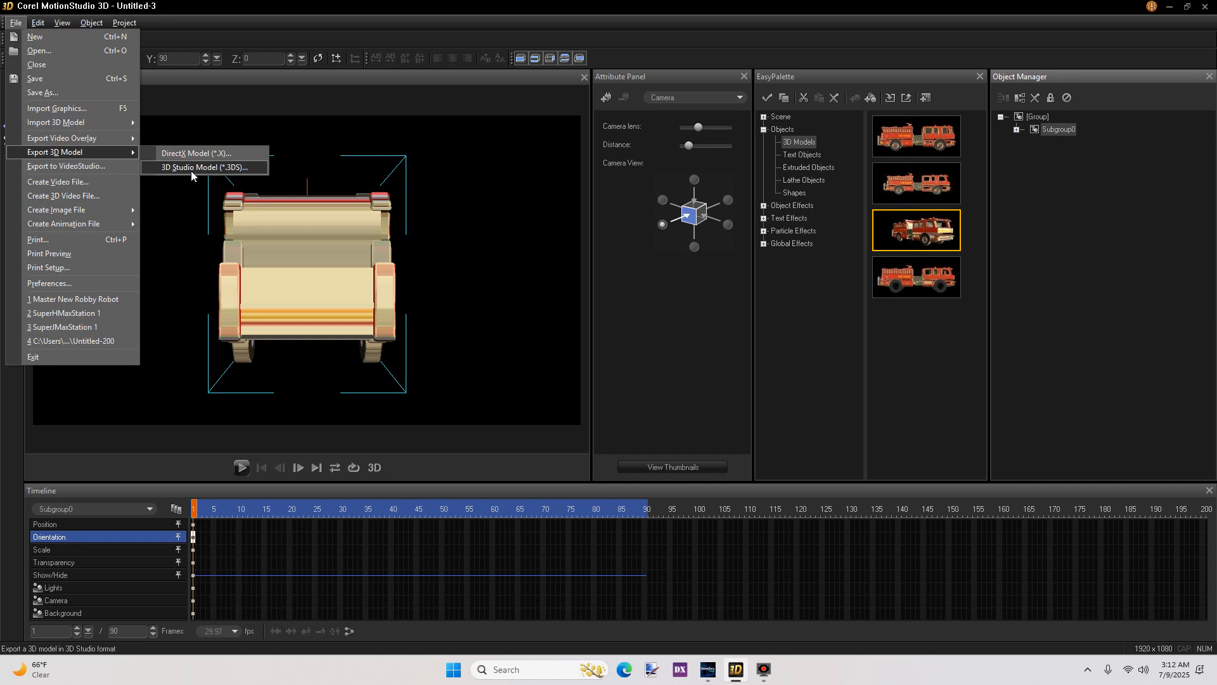
pyautogui.click(196, 154)
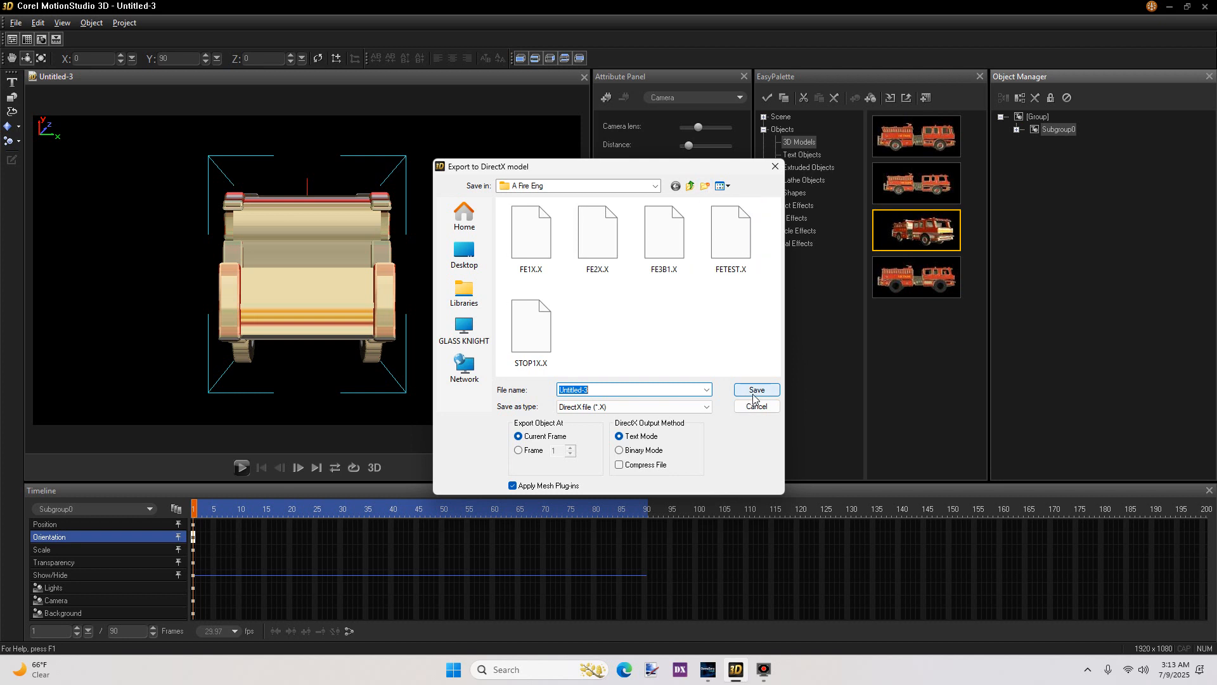
pyautogui.click(775, 168)
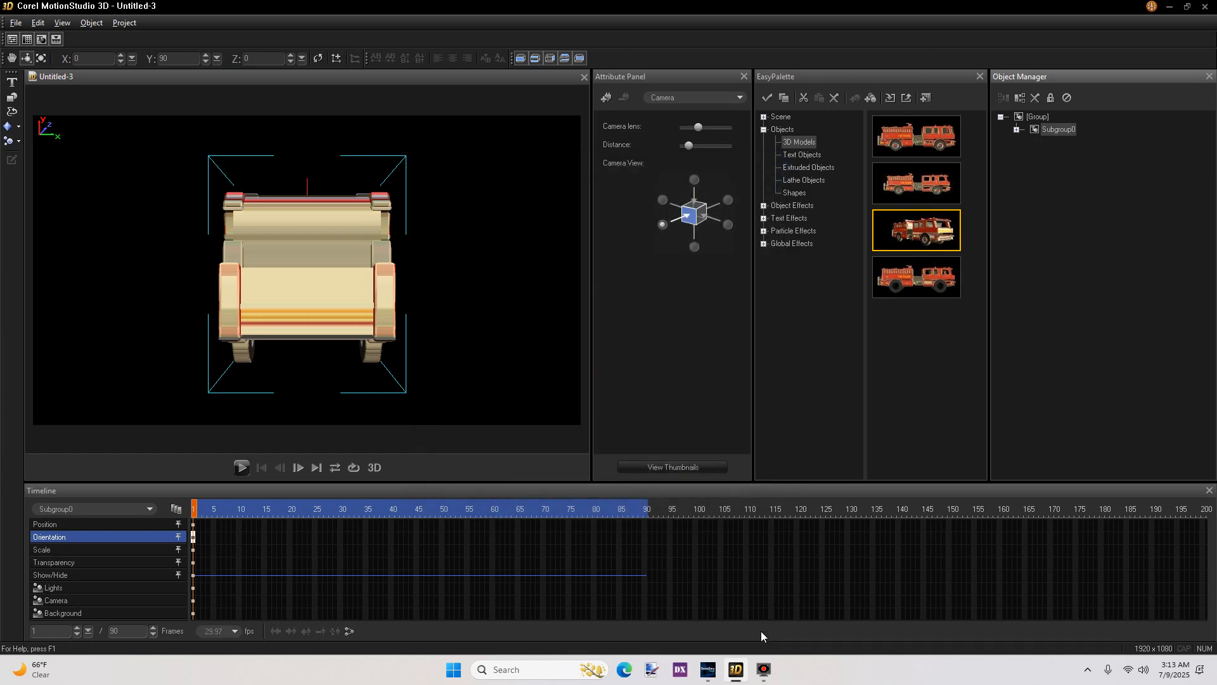
# Switch to GameGuru MAX and bring an open stretch of the SandBox2 level's terrain into view
pyautogui.click(710, 672)
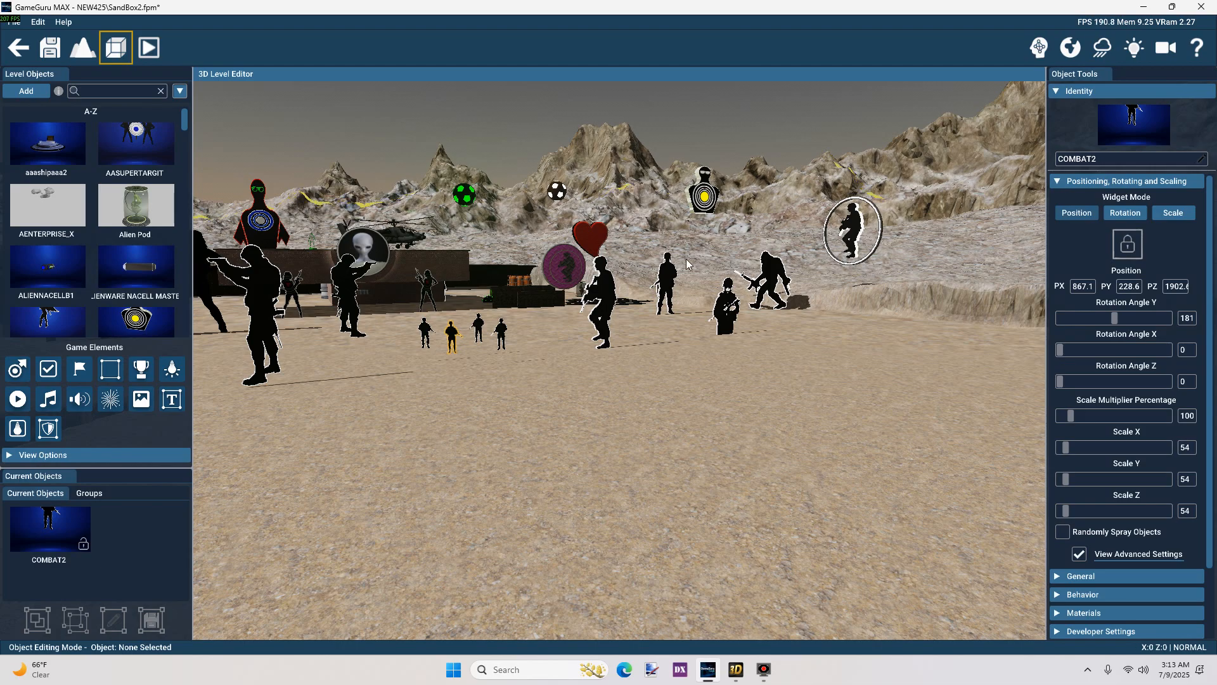
pyautogui.moveTo(794, 474); pyautogui.dragTo(691, 469, button='right')
pyautogui.press('d')
pyautogui.press('d')
pyautogui.press('w')
pyautogui.press('a')
pyautogui.moveTo(907, 508); pyautogui.dragTo(1006, 515, button='right')
pyautogui.press('a')
pyautogui.press('d')
pyautogui.press('a')
pyautogui.press('w')
pyautogui.moveTo(640, 469); pyautogui.dragTo(714, 444, button='right')
pyautogui.press('d')
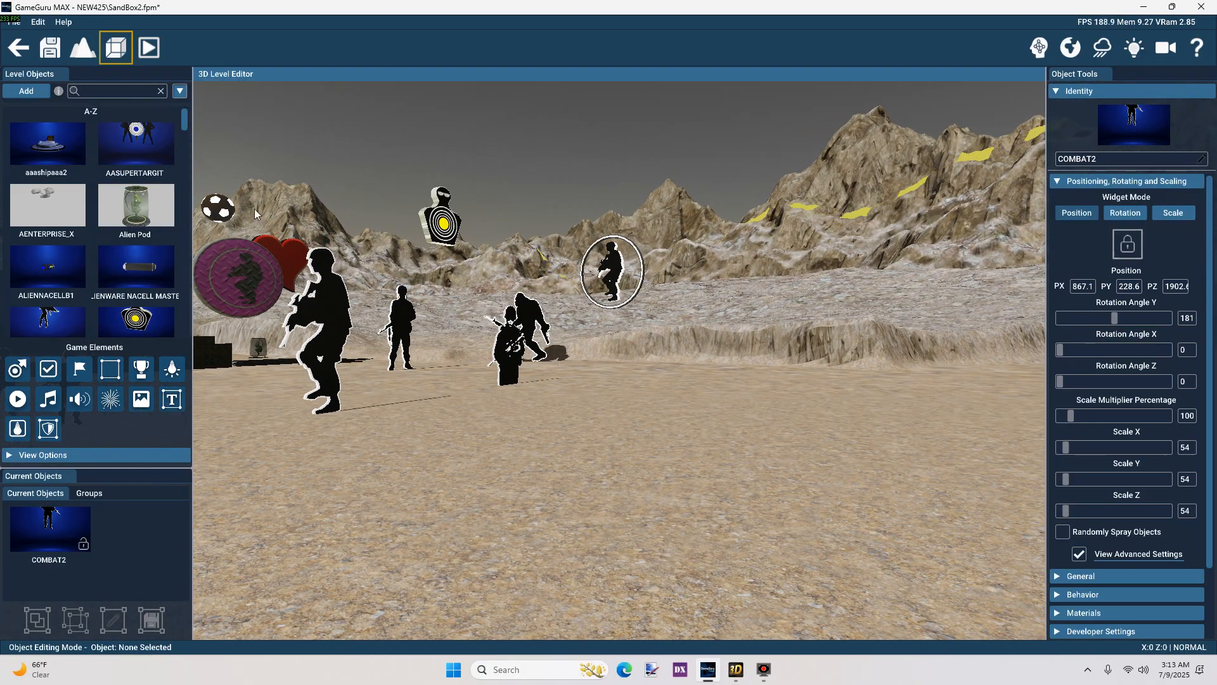
# Load FETEST.X from the A Fire Eng folder into the 3D model importer
pyautogui.click(26, 92)
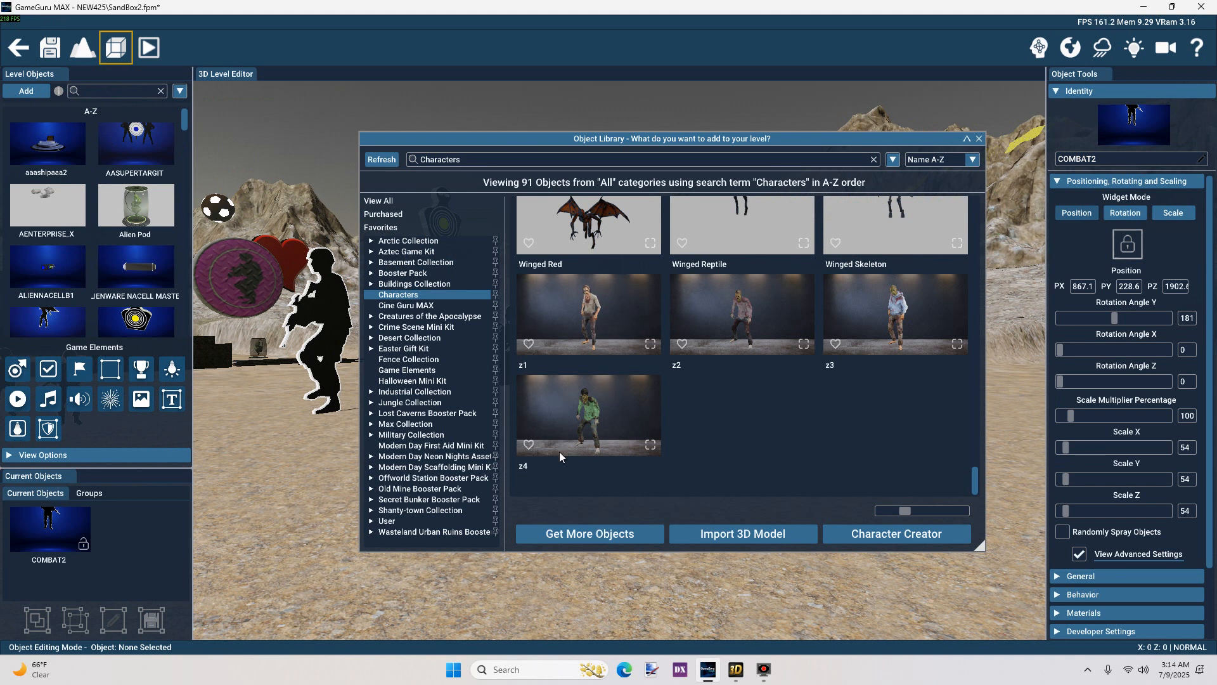
pyautogui.click(763, 536)
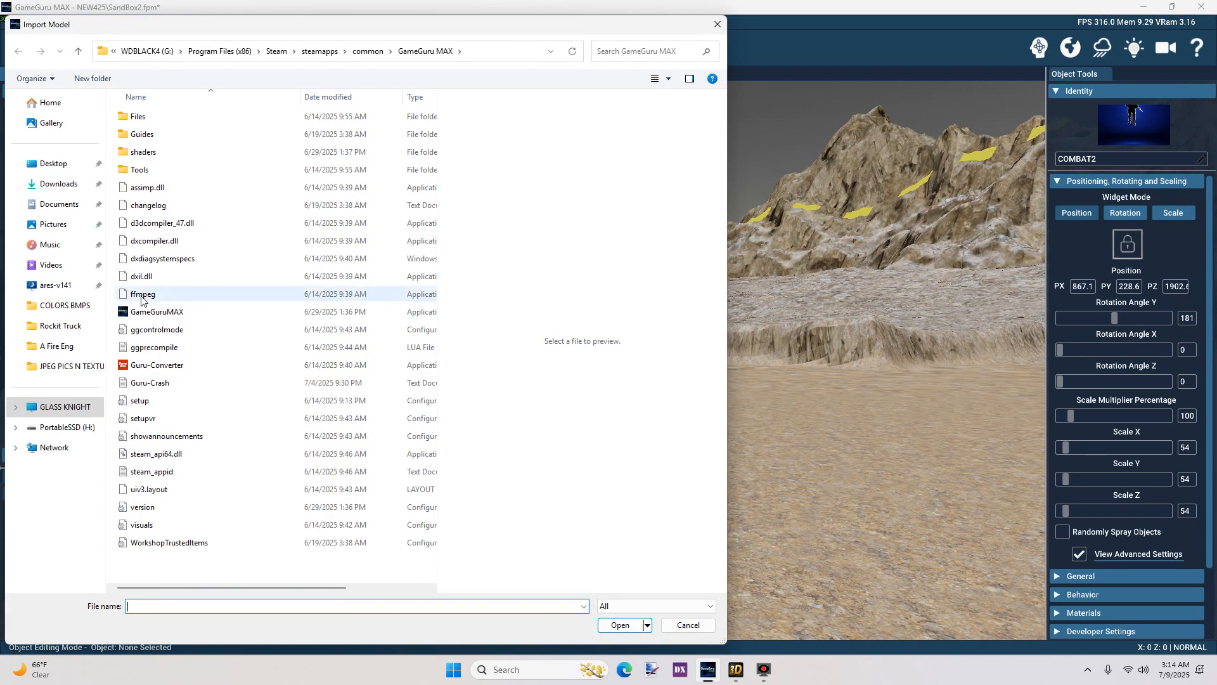
pyautogui.click(32, 351)
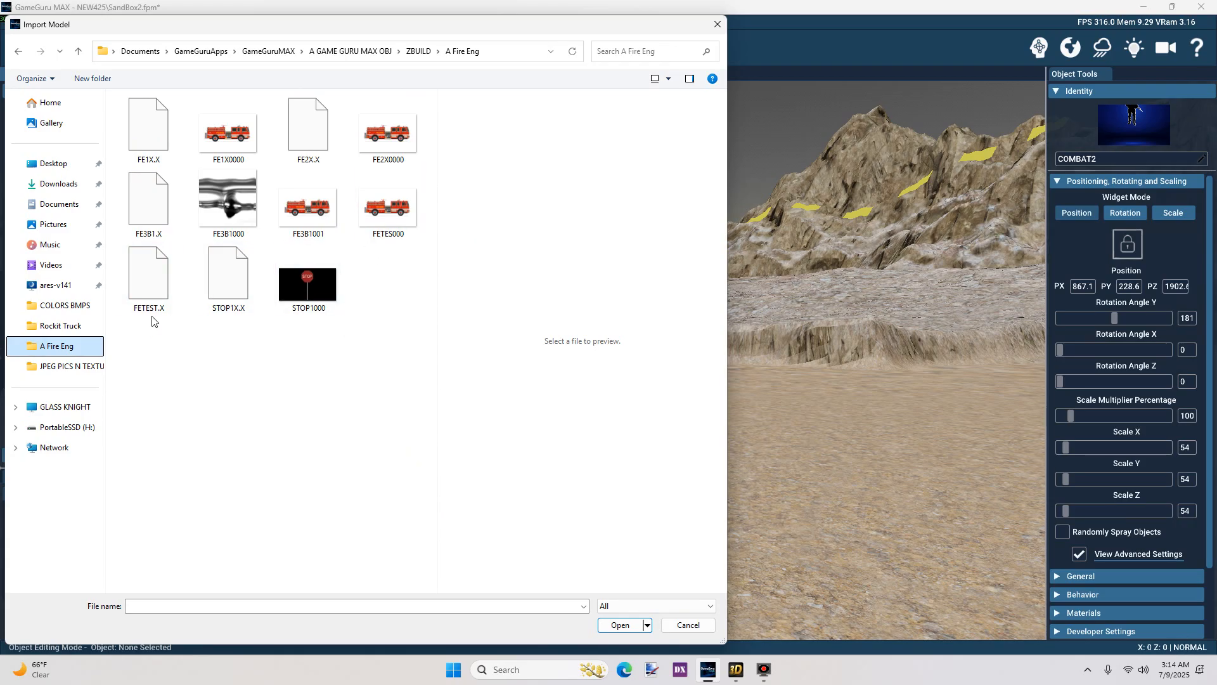
pyautogui.click(152, 273)
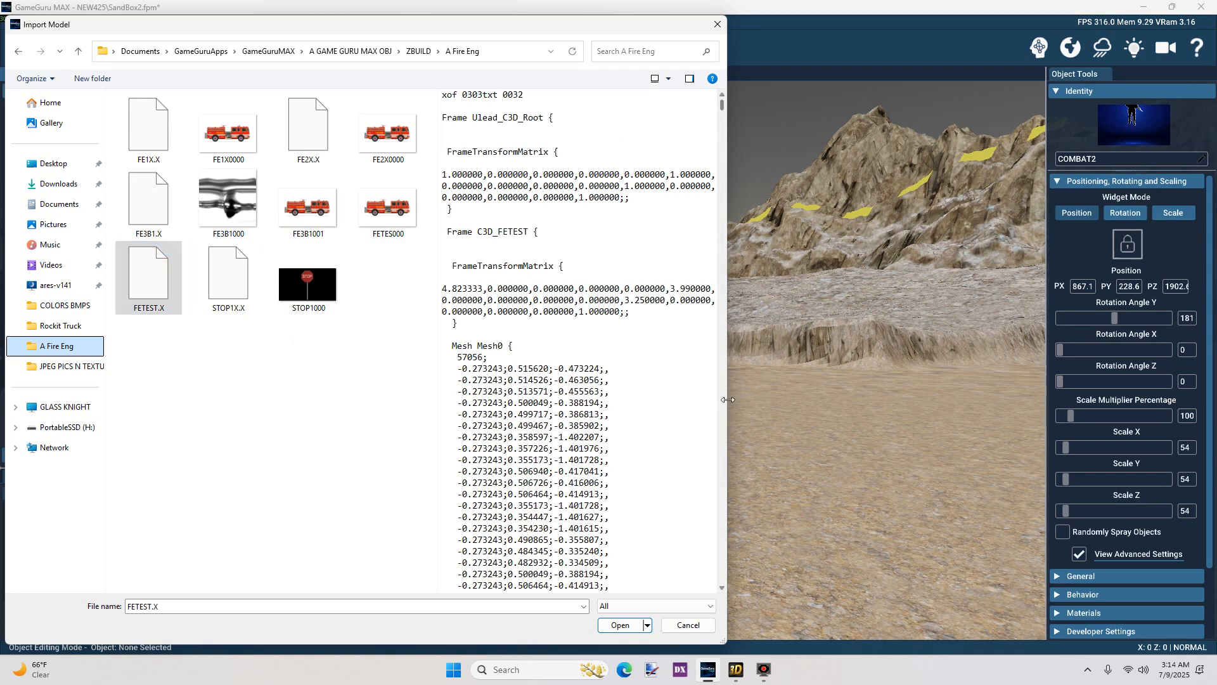
pyautogui.moveTo(729, 400); pyautogui.dragTo(665, 410)
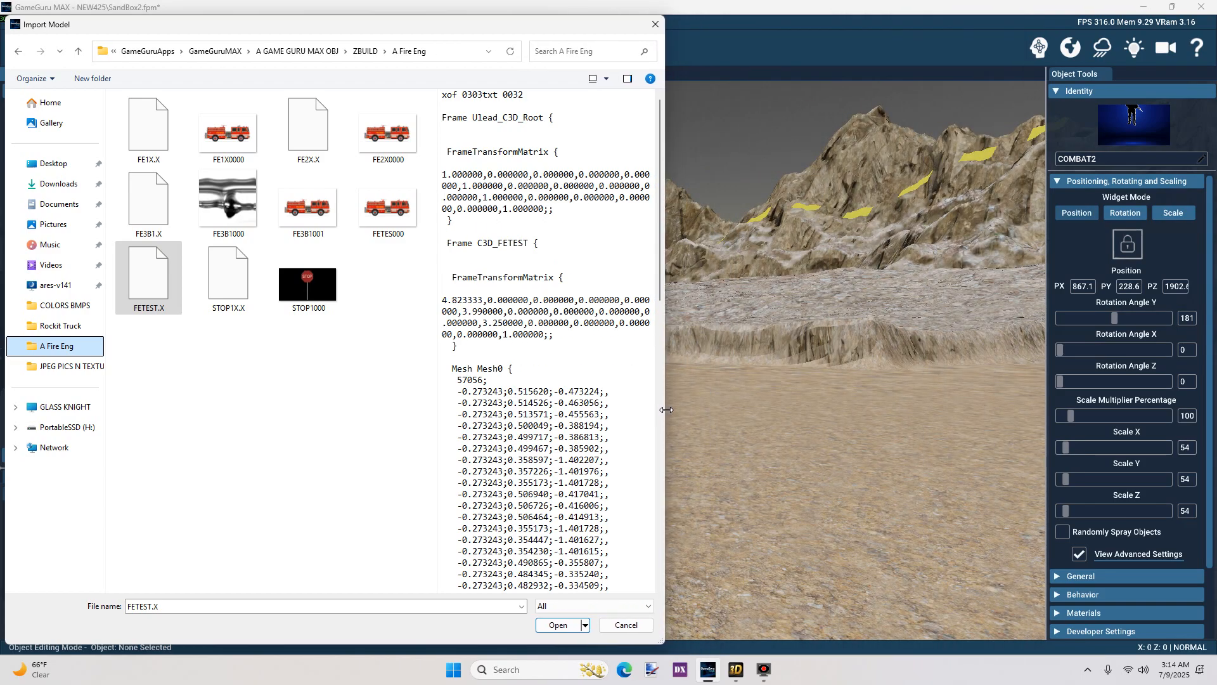
pyautogui.click(563, 625)
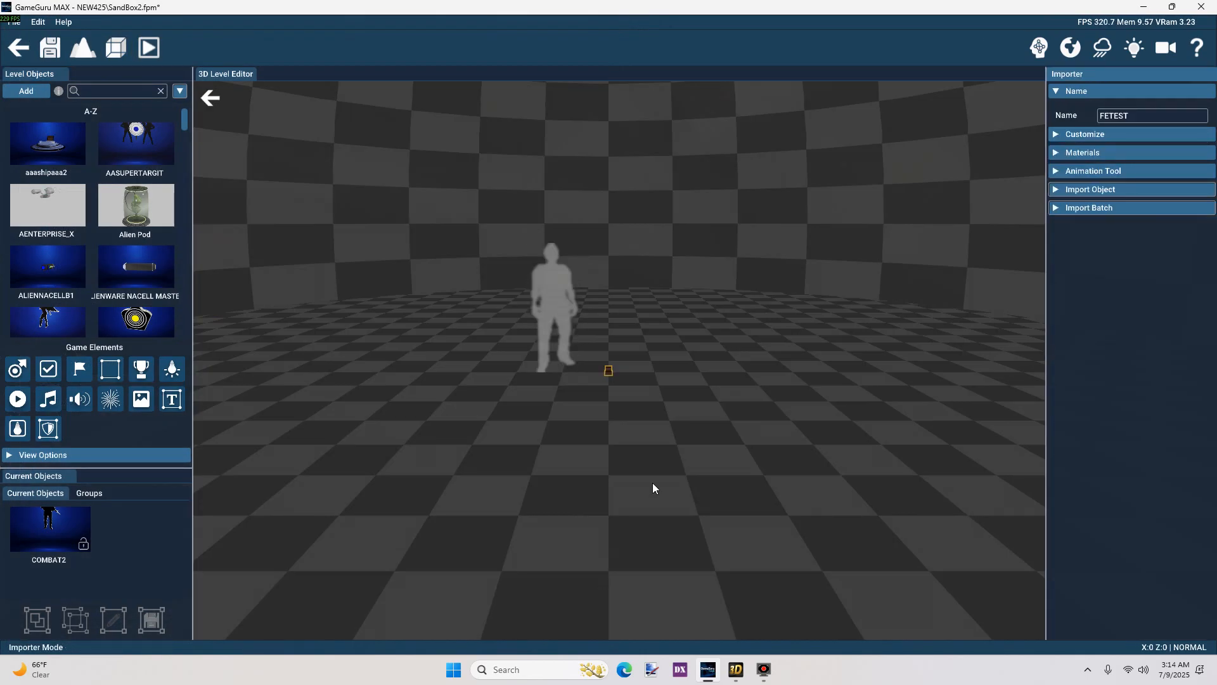
# Set the imported fire engine's scaling mode to Units in Meters
pyautogui.press('w')
pyautogui.moveTo(727, 488); pyautogui.dragTo(634, 477, button='right')
pyautogui.press('d')
pyautogui.press('w')
pyautogui.press('w')
pyautogui.press('s')
pyautogui.press('w')
pyautogui.press('s')
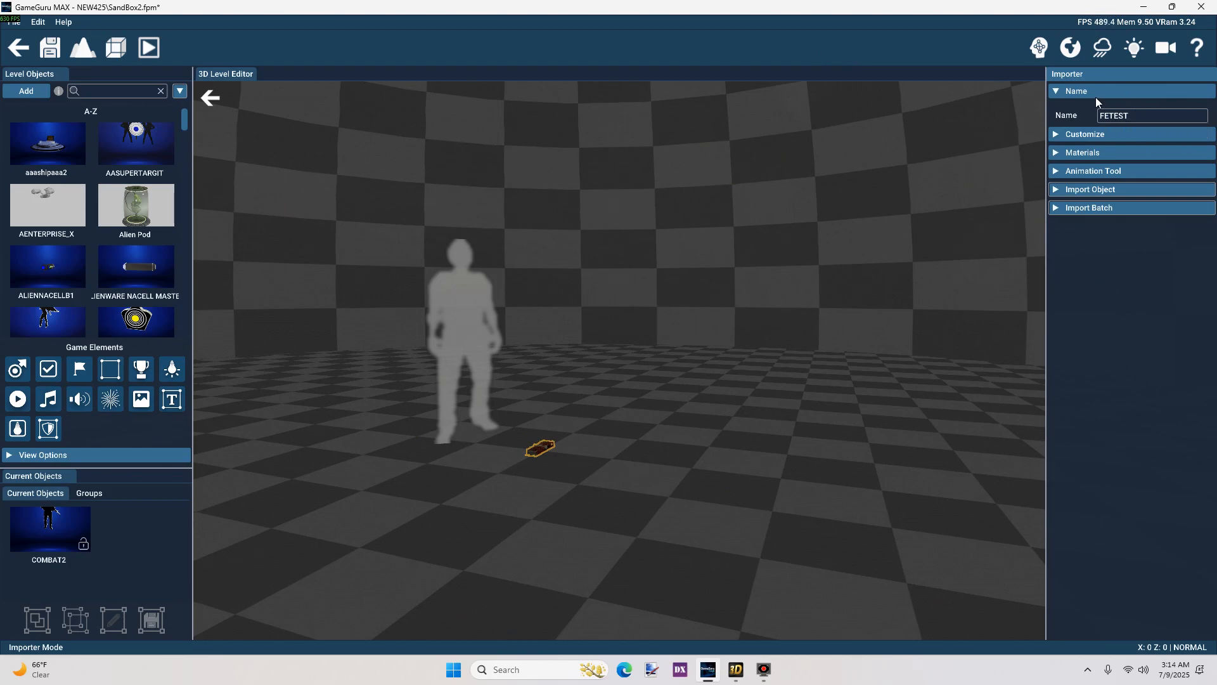
pyautogui.click(1096, 135)
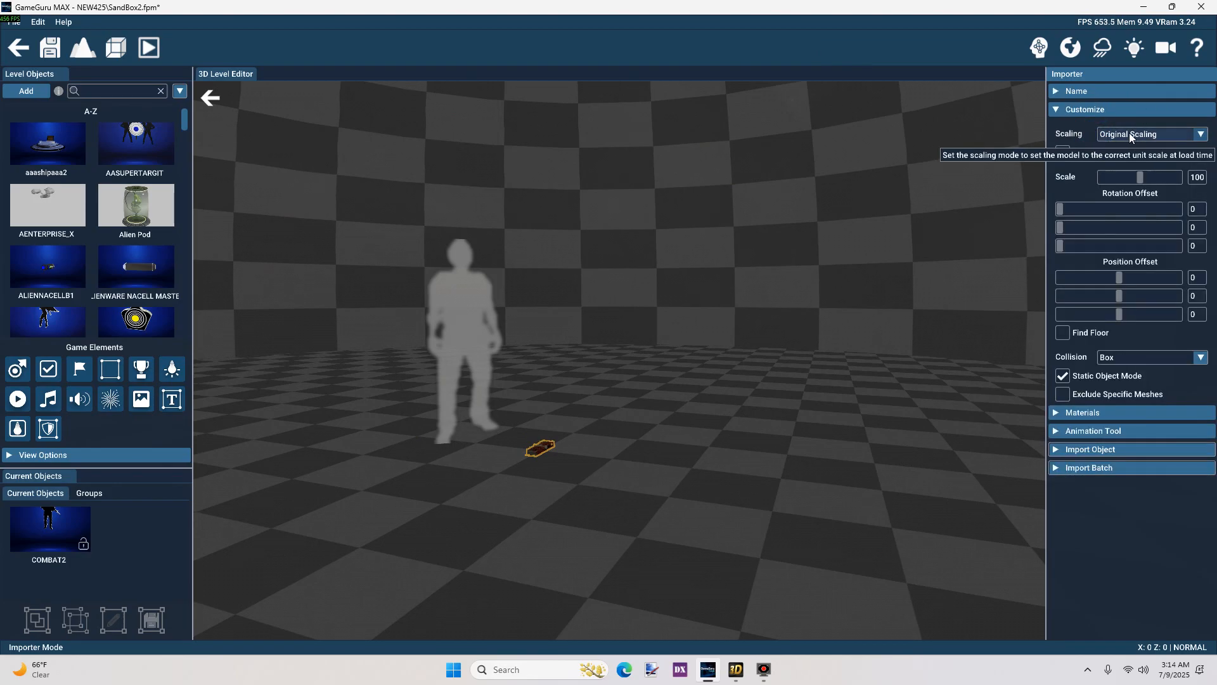
pyautogui.click(1190, 133)
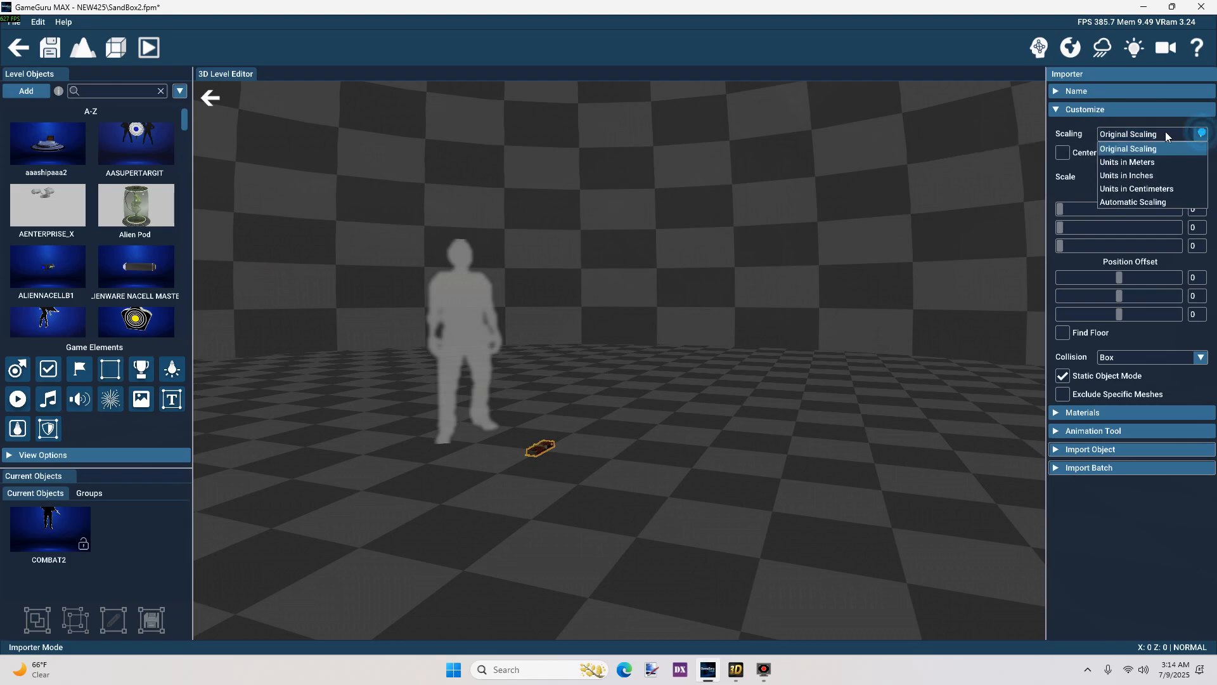
pyautogui.click(1146, 162)
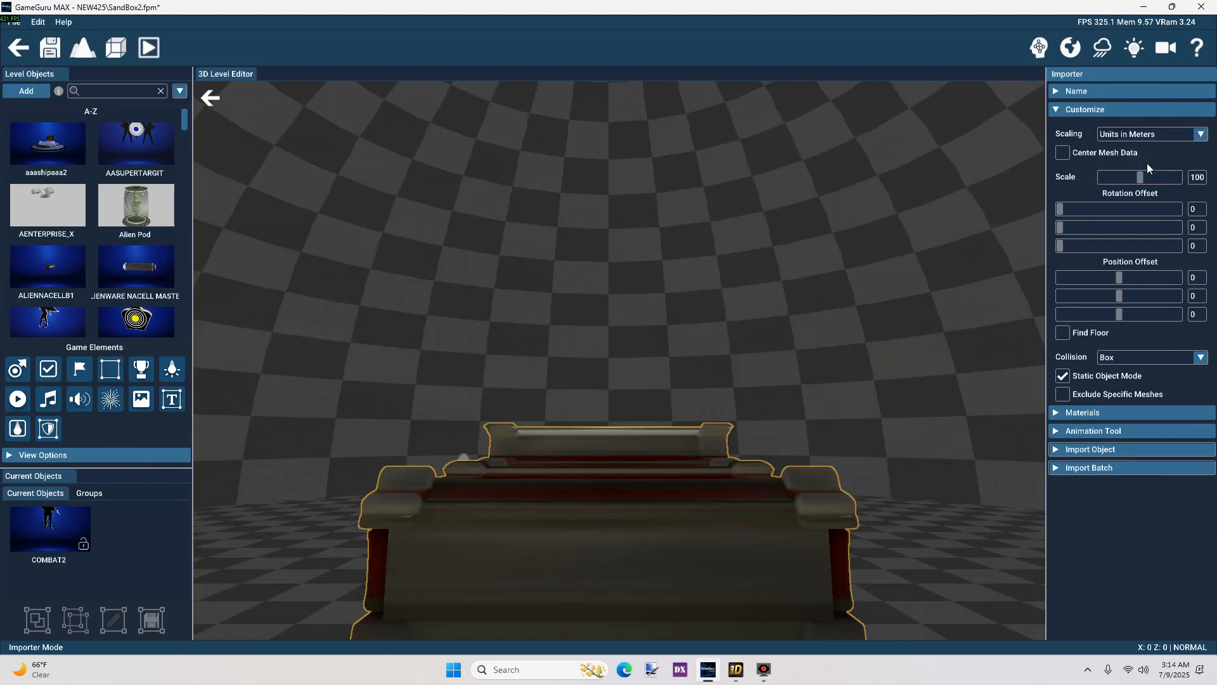
# Enable Find Floor so that the fire engine rests on the importer floor
pyautogui.press('s')
pyautogui.moveTo(702, 223); pyautogui.dragTo(599, 349, button='right')
pyautogui.press('d')
pyautogui.press('d')
pyautogui.press('w')
pyautogui.press('s')
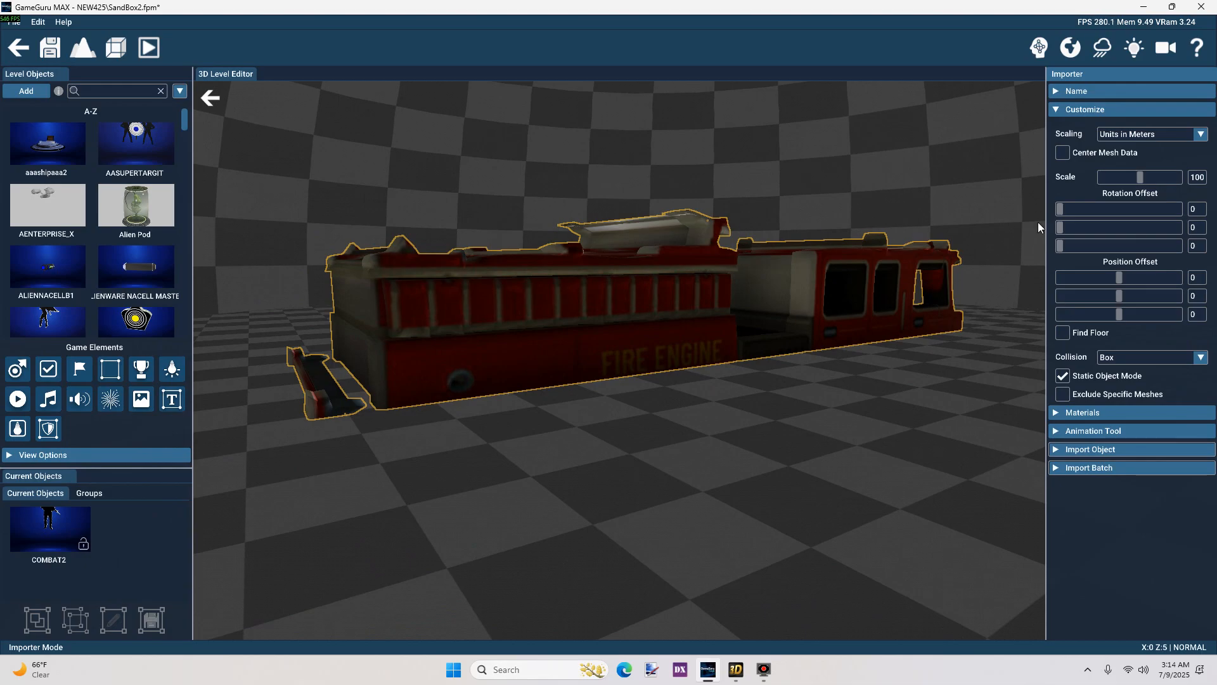
pyautogui.click(1060, 331)
# Inspect the fire engine standing on the floor, and set its collision type to Polygon
pyautogui.press('w')
pyautogui.moveTo(837, 231); pyautogui.dragTo(573, 296, button='right')
pyautogui.press('w')
pyautogui.press('s')
pyautogui.press('d')
pyautogui.press('w')
pyautogui.press('s')
pyautogui.press('w')
pyautogui.press('s')
pyautogui.press('a')
pyautogui.press('s')
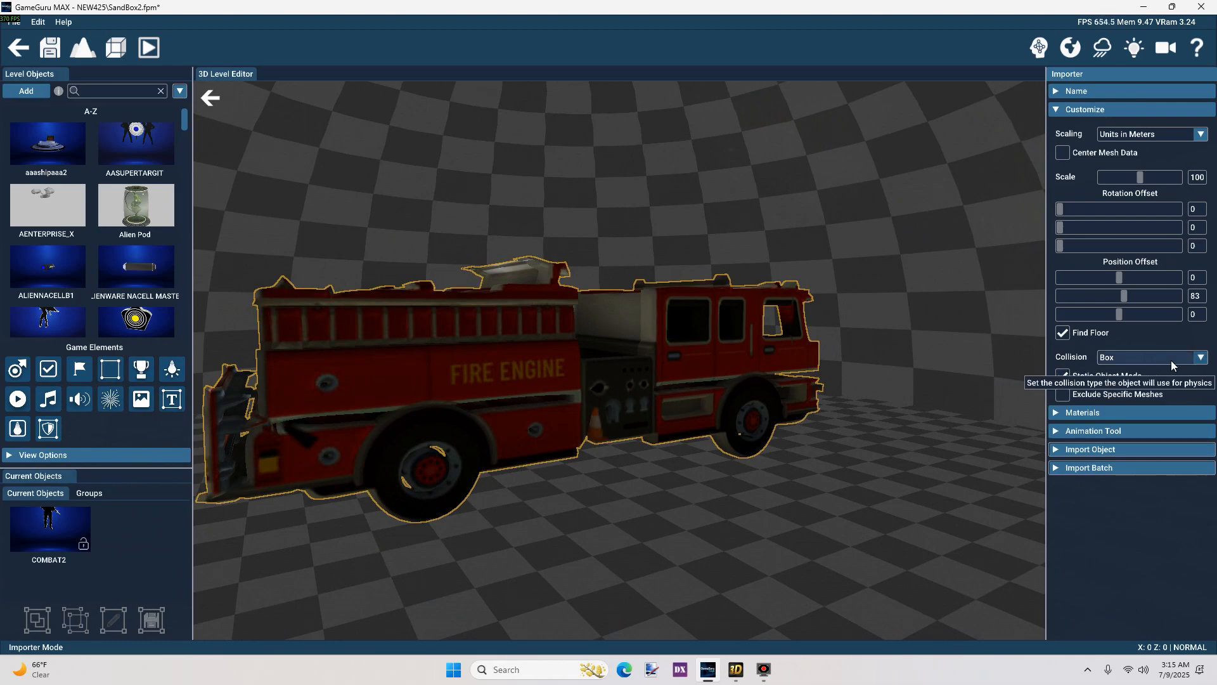
pyautogui.click(1199, 359)
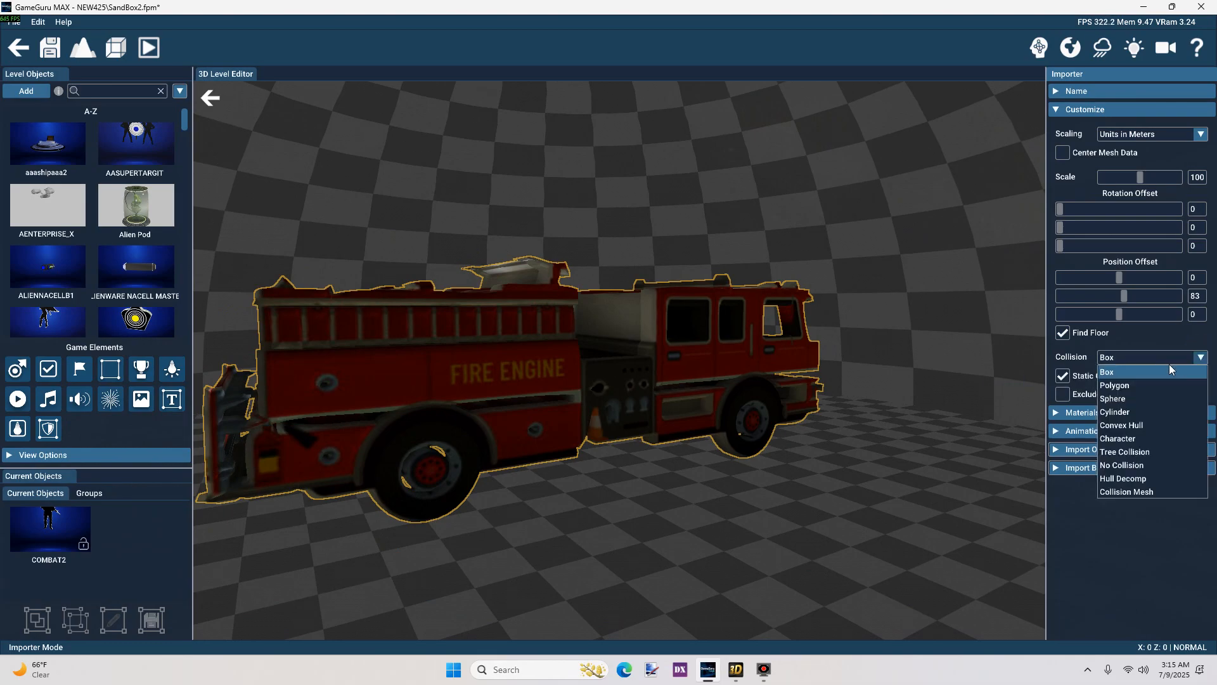
pyautogui.click(1126, 387)
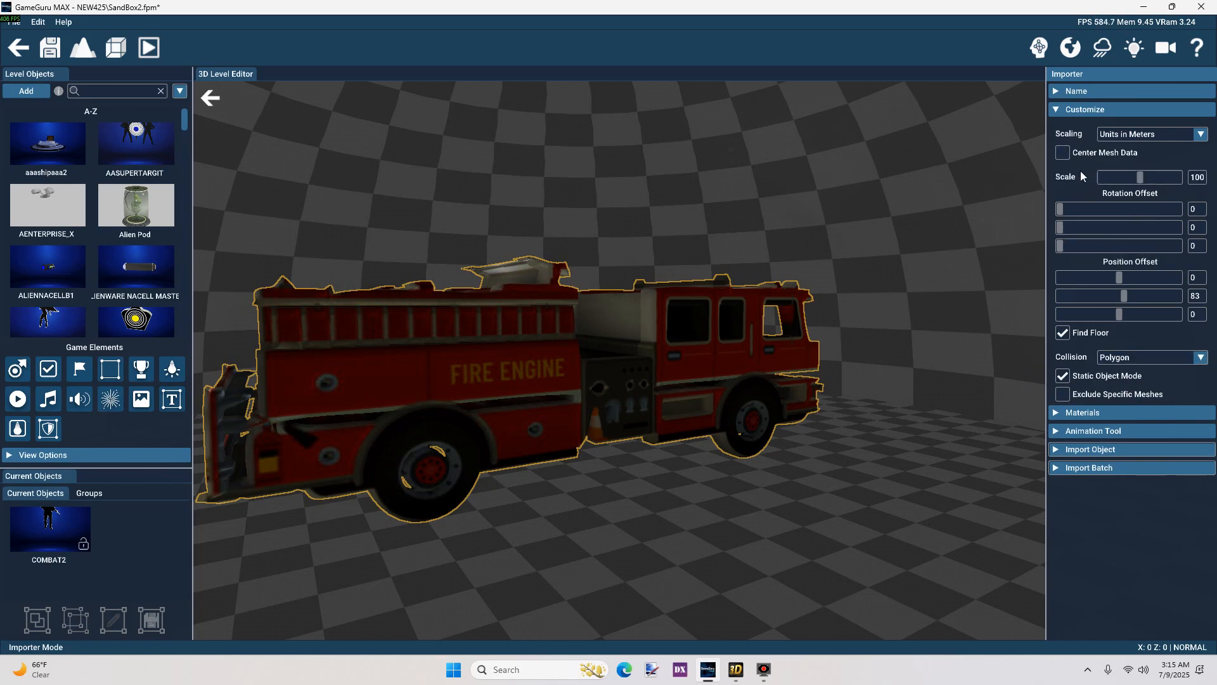
# Assign the FETES000 image as the emissive texture of the fire engine's material
pyautogui.click(1103, 413)
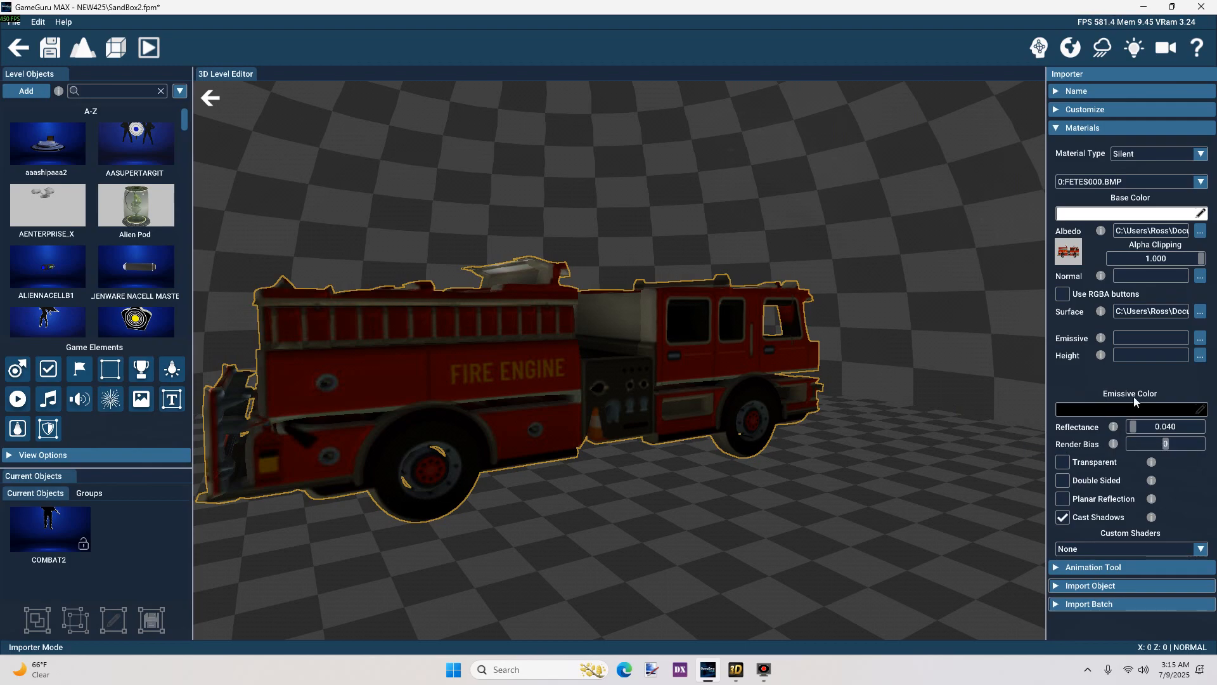
pyautogui.click(1200, 338)
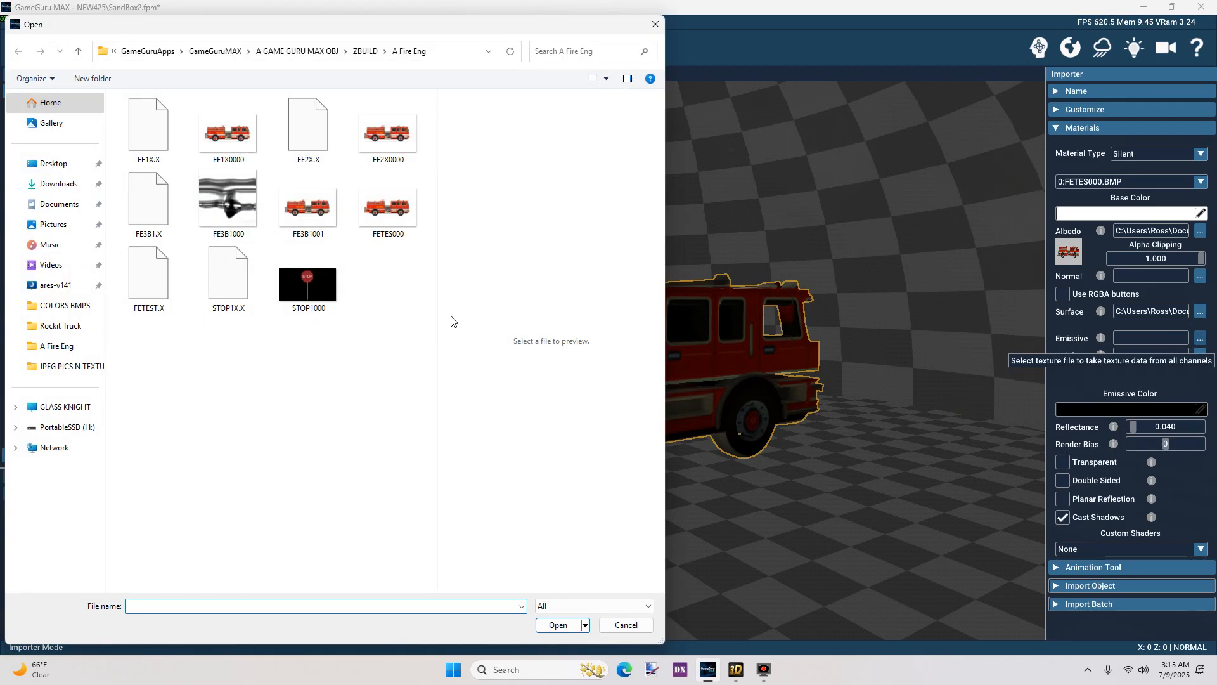
pyautogui.click(390, 213)
pyautogui.click(566, 626)
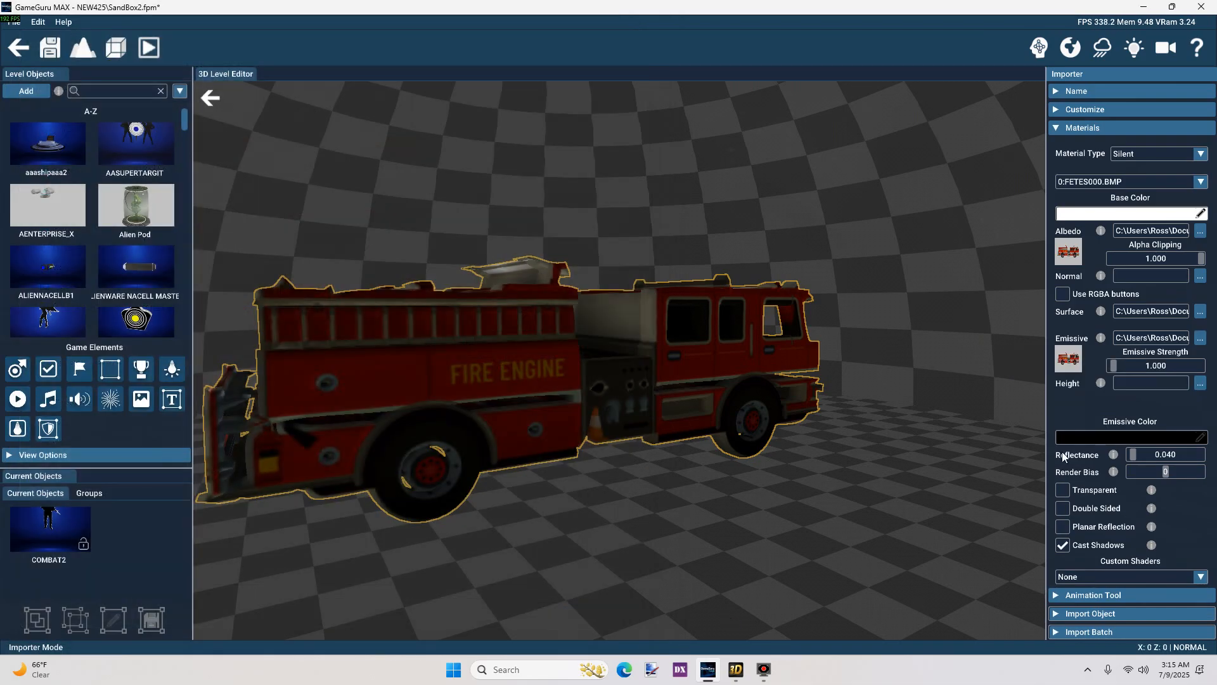
# Brighten the material by setting its emissive color to a light grey of about RGB 182, 182, 182
pyautogui.click(1064, 438)
pyautogui.moveTo(1063, 559); pyautogui.dragTo(1047, 481)
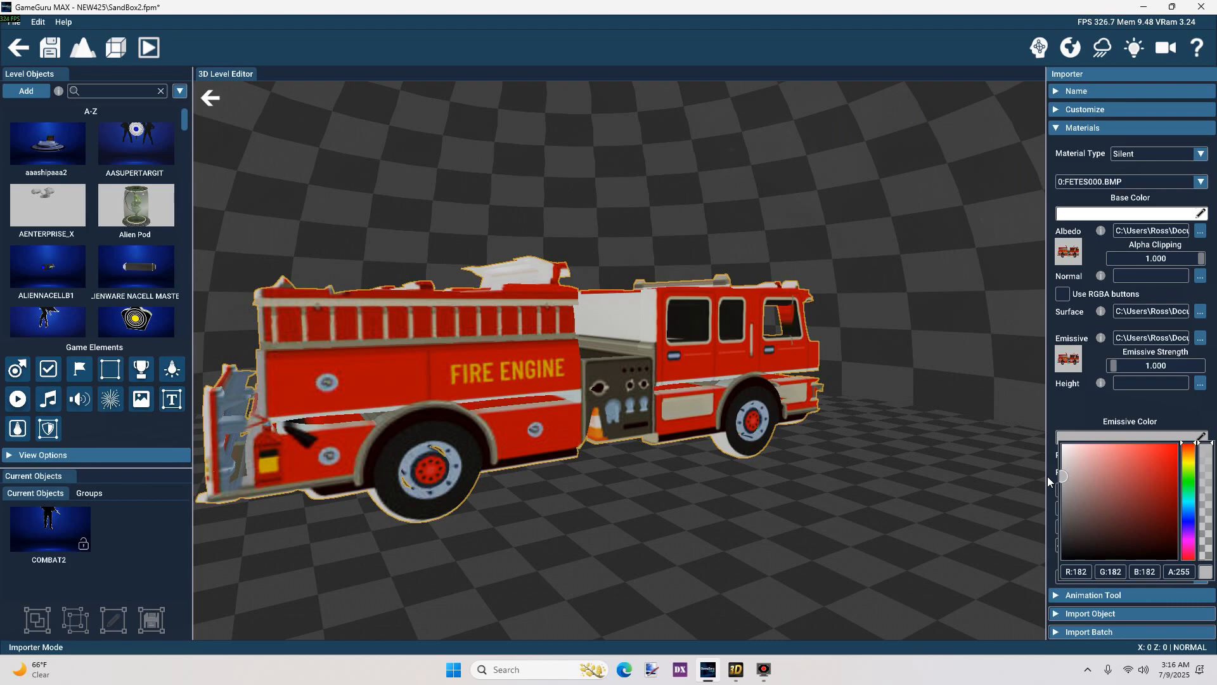
pyautogui.moveTo(1048, 477)
pyautogui.mouseDown()
pyautogui.moveTo(1045, 466)
pyautogui.moveTo(1043, 480)
pyautogui.mouseUp()
pyautogui.click(1098, 394)
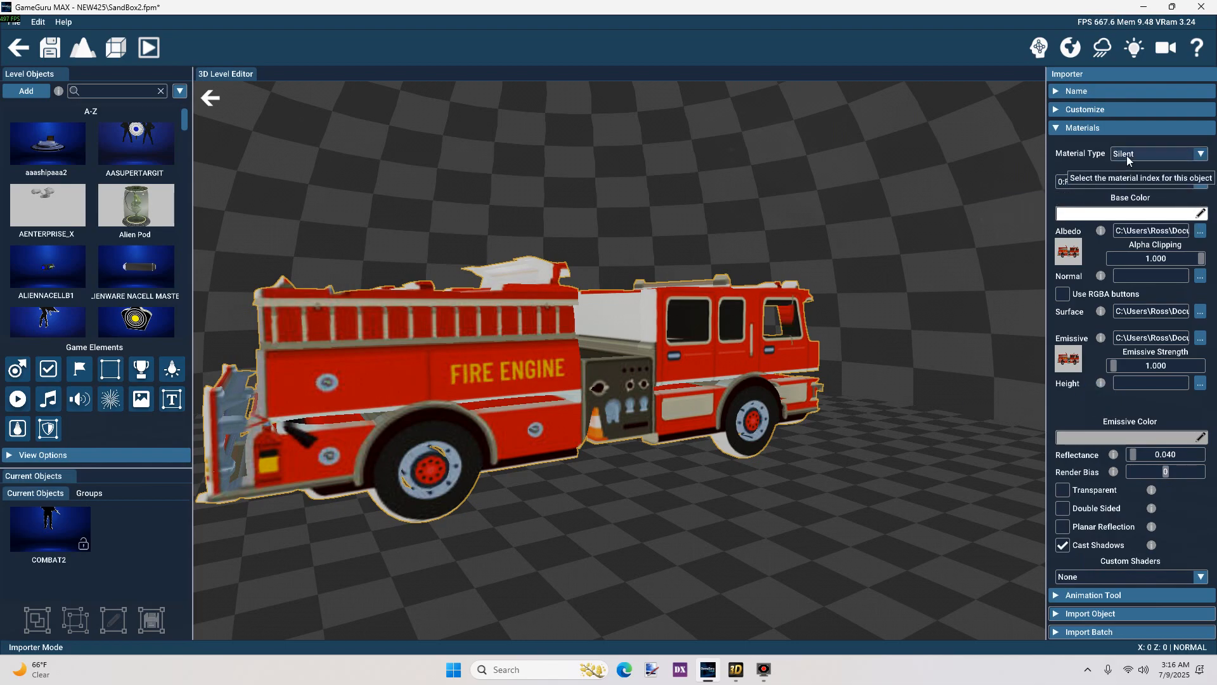
# Choose Edit All Mesh Materials for the fire engine and set the material type to Metal
pyautogui.click(1200, 182)
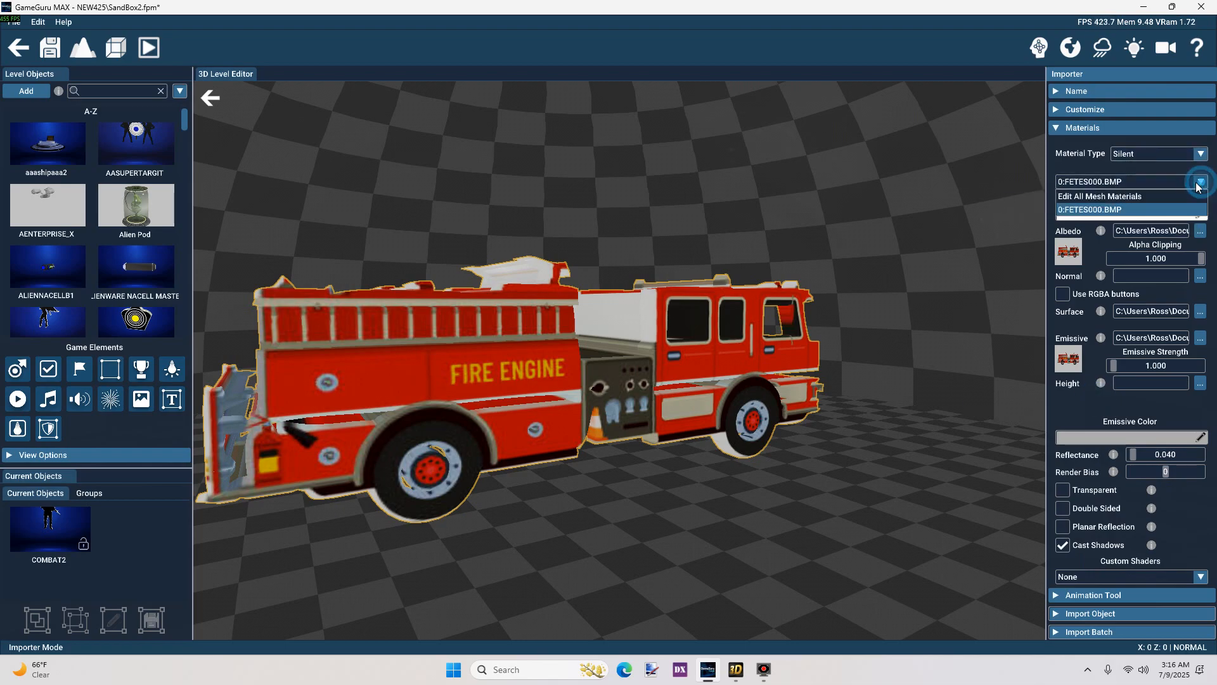
pyautogui.click(1110, 197)
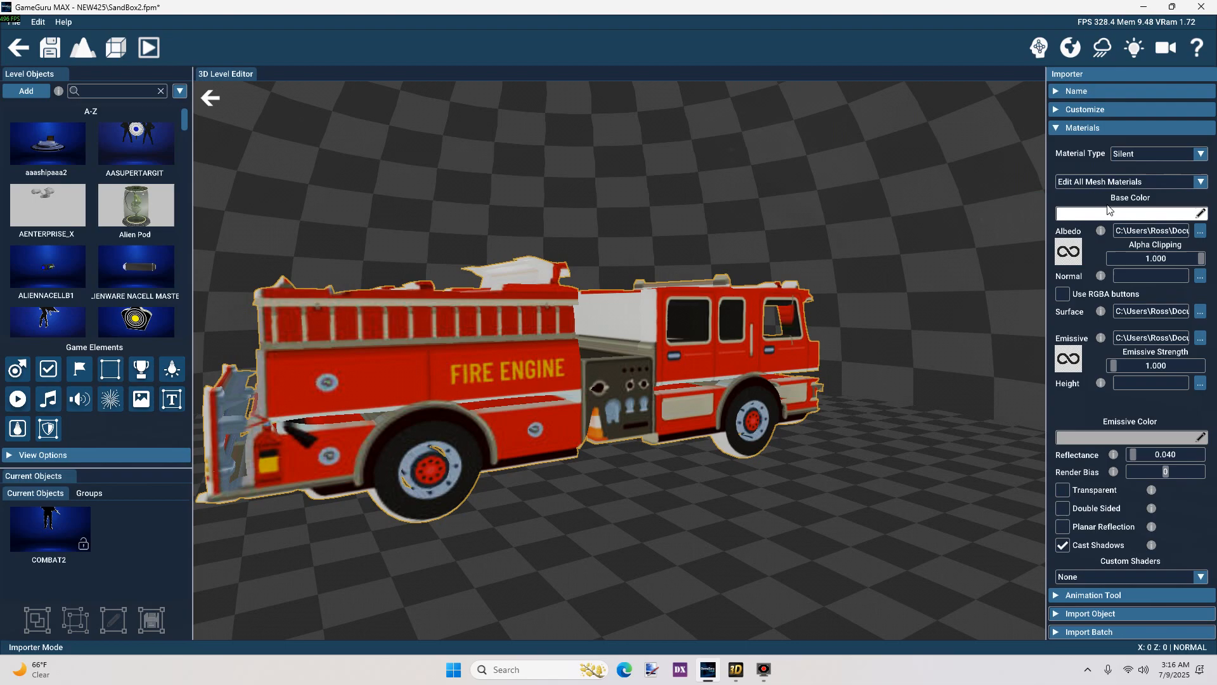
pyautogui.click(1168, 154)
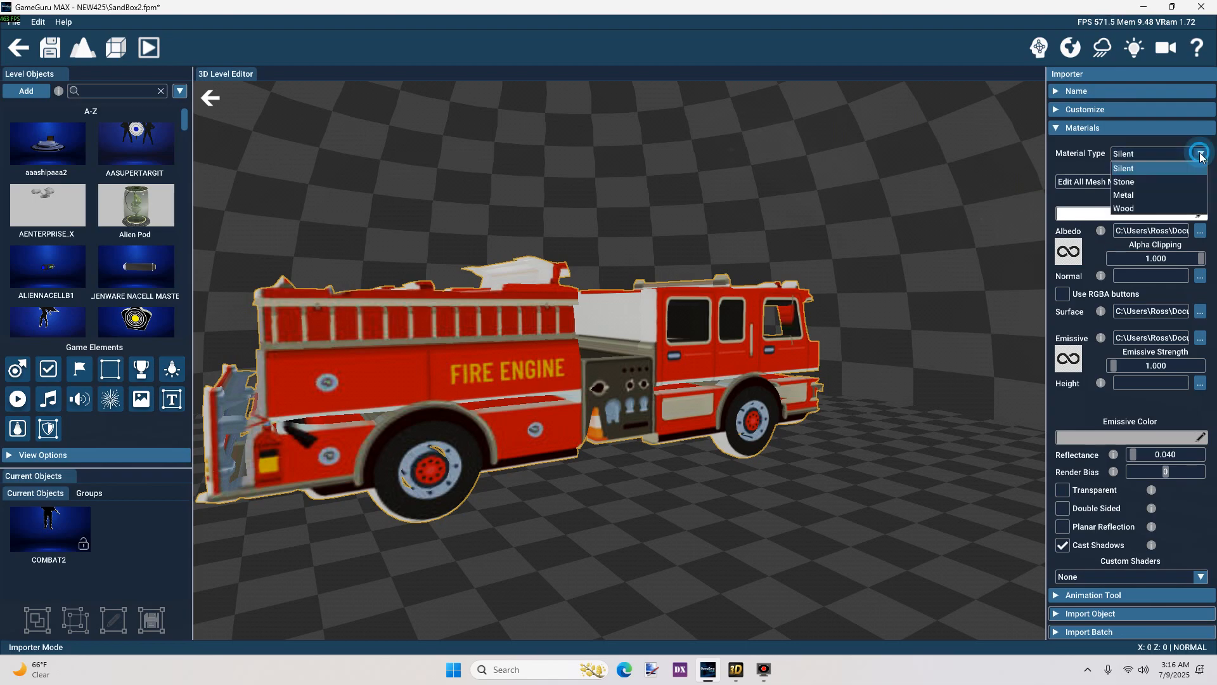
pyautogui.click(1129, 197)
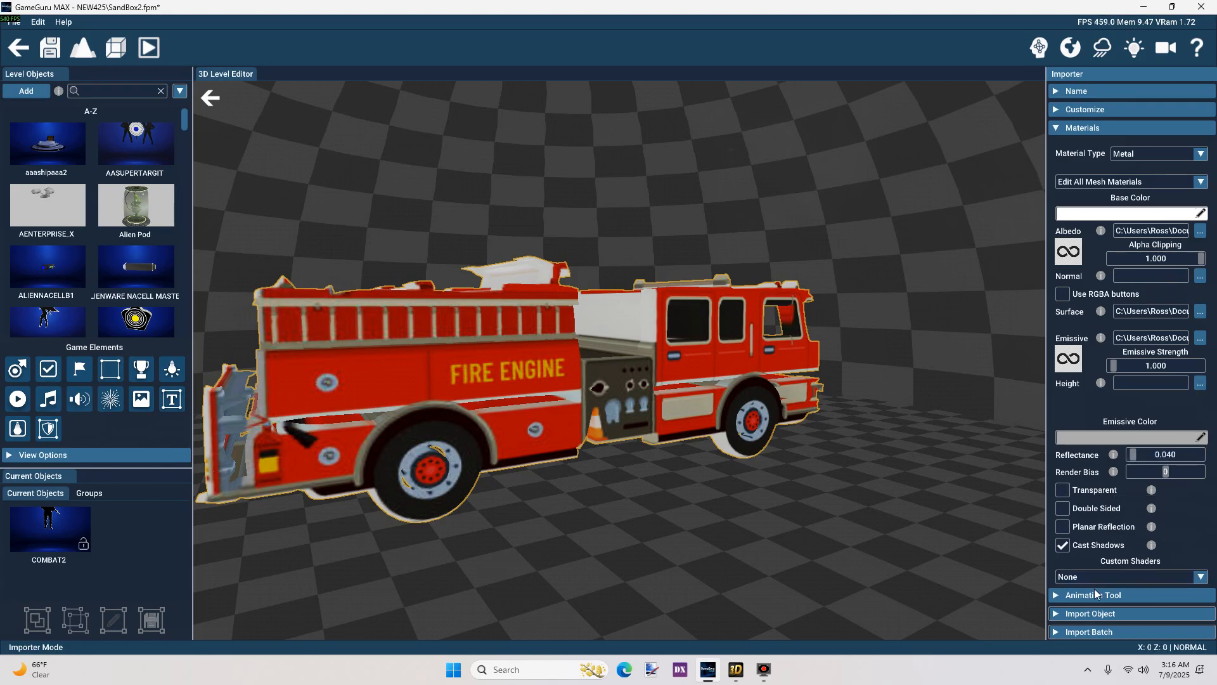
# Import the fire engine into the \user path, overwriting the existing file, and add it to the Object Library
pyautogui.click(1100, 613)
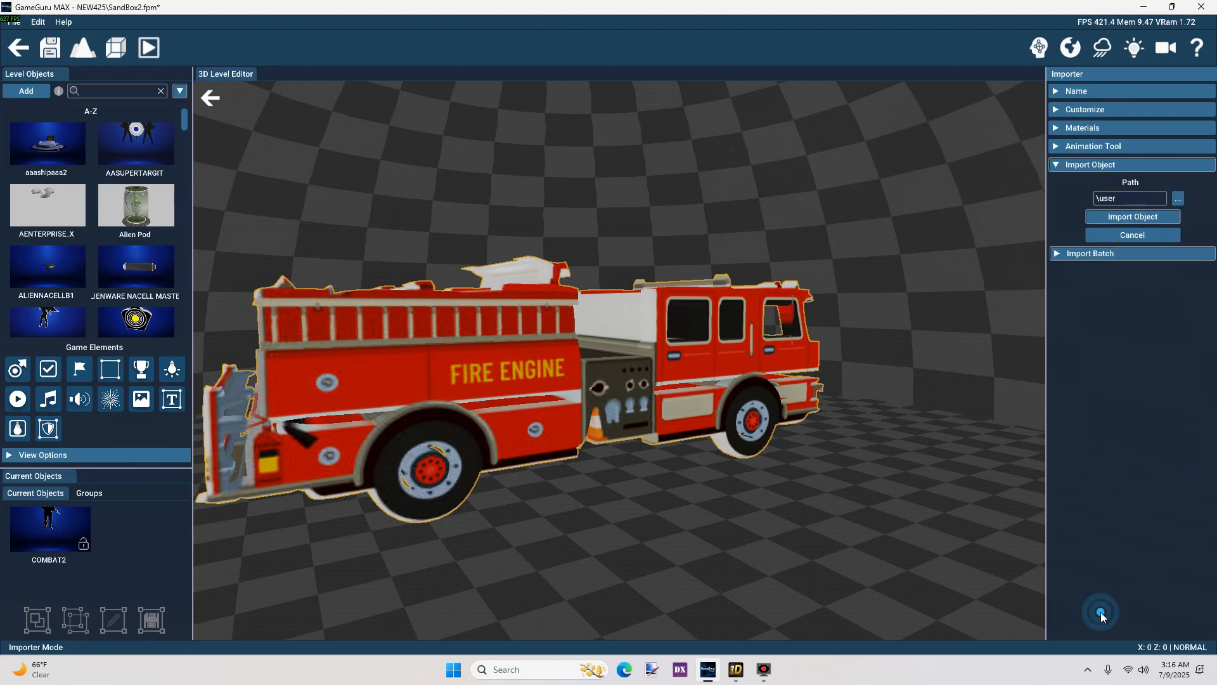
pyautogui.click(1127, 217)
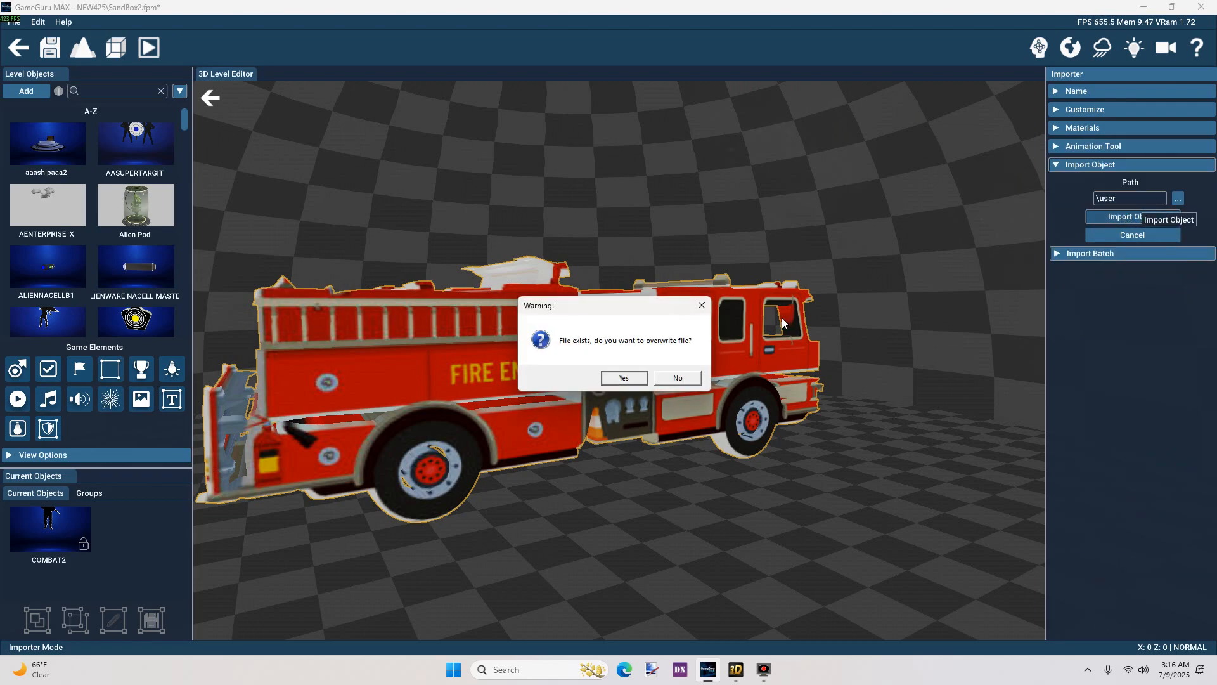
pyautogui.click(641, 380)
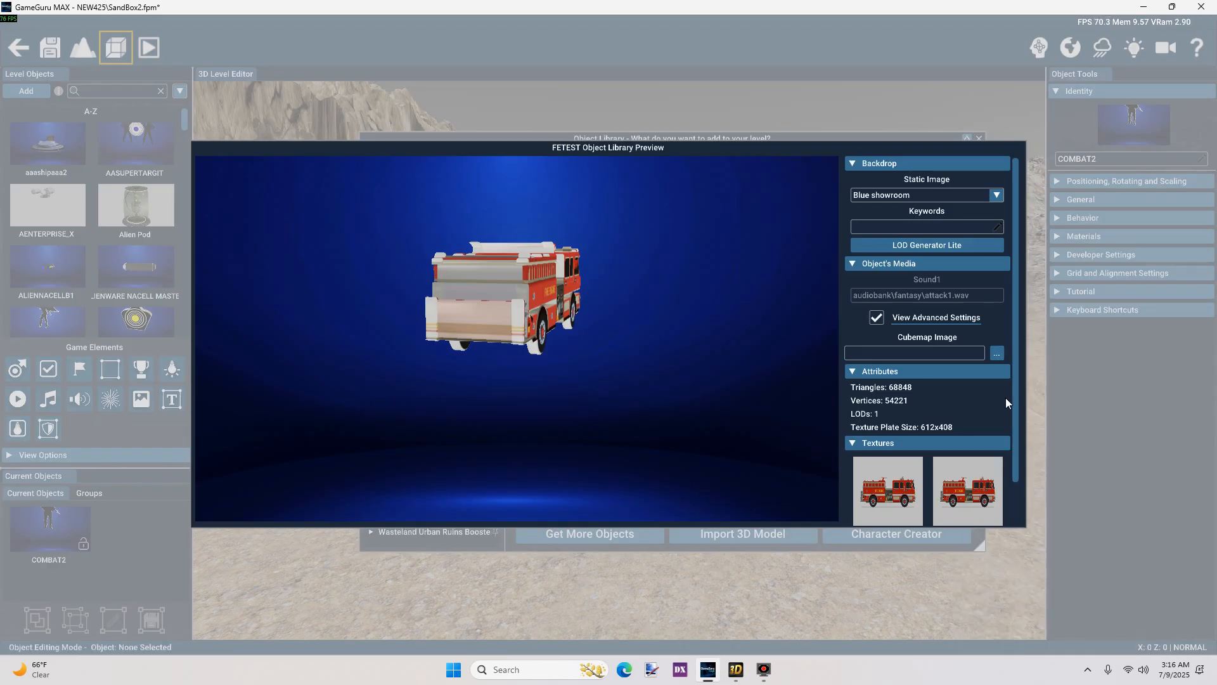
pyautogui.scroll(-2, 1017, 389)
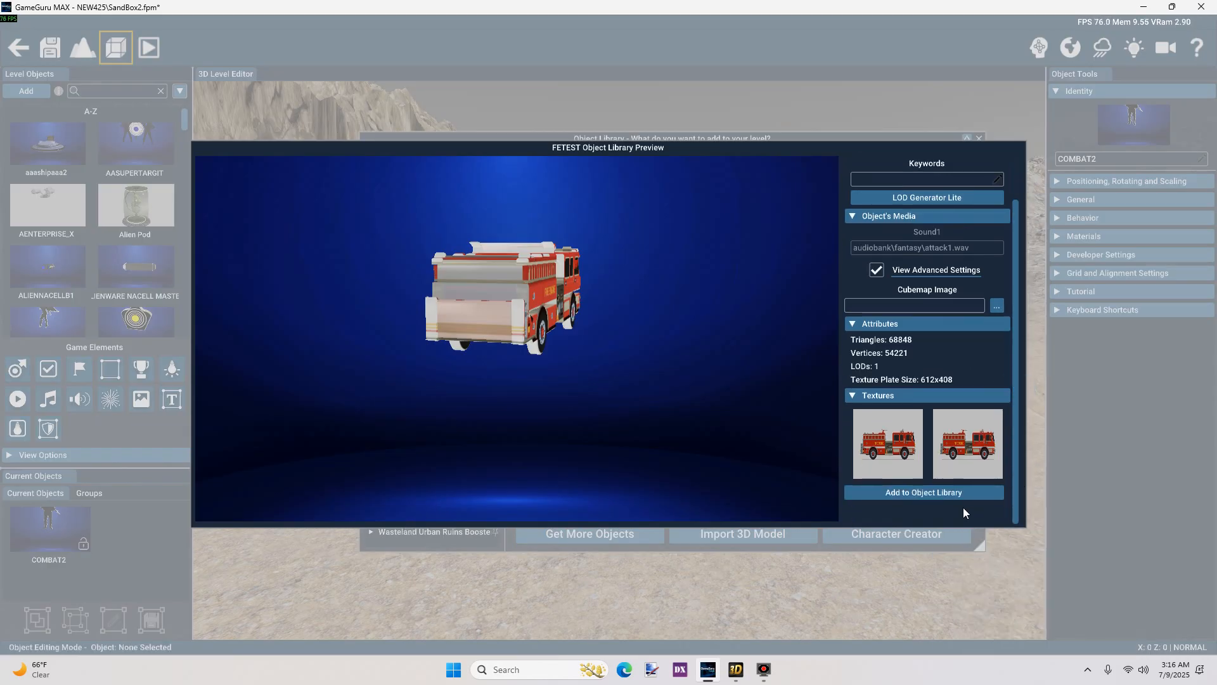
pyautogui.click(925, 492)
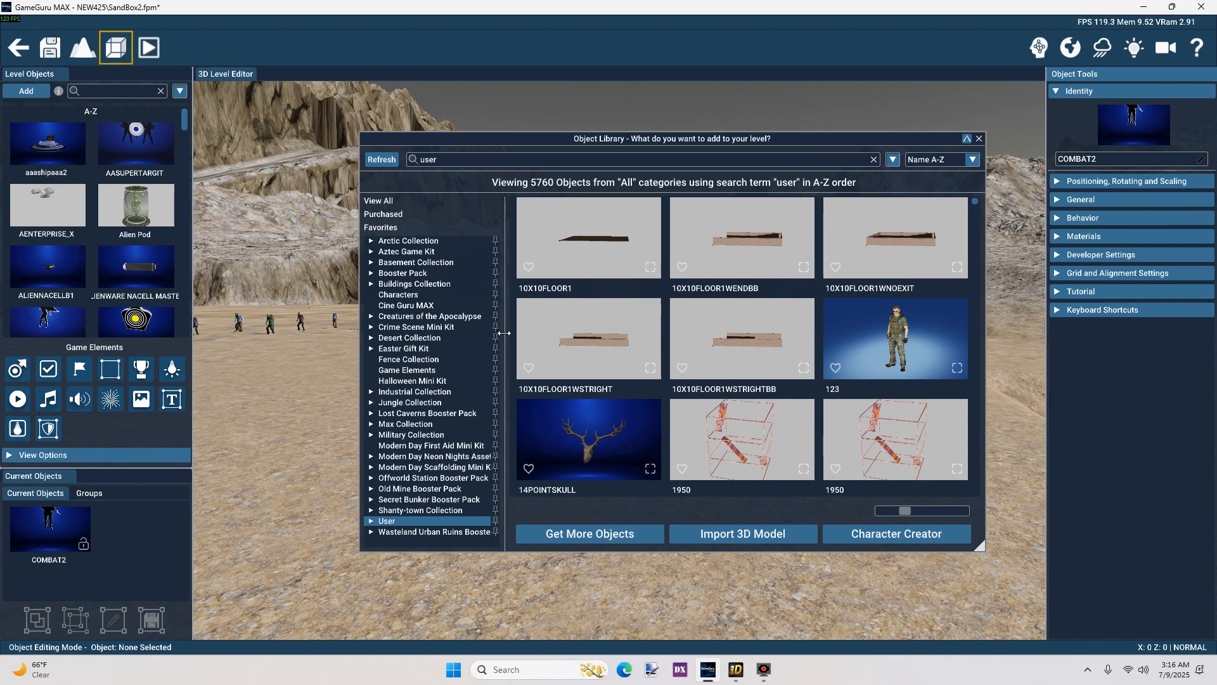
# Sort the User objects in the Object Library by Created New-Old and place the FETEST fire engine on the level's open ground
pyautogui.click(386, 521)
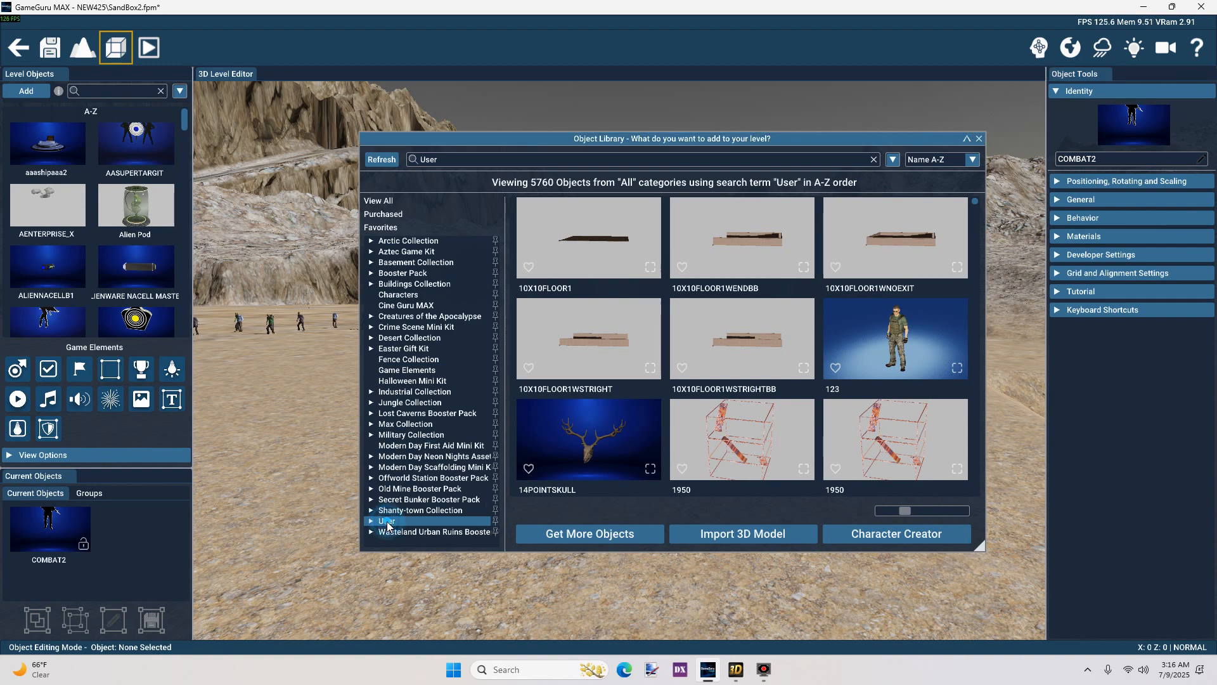
pyautogui.click(969, 159)
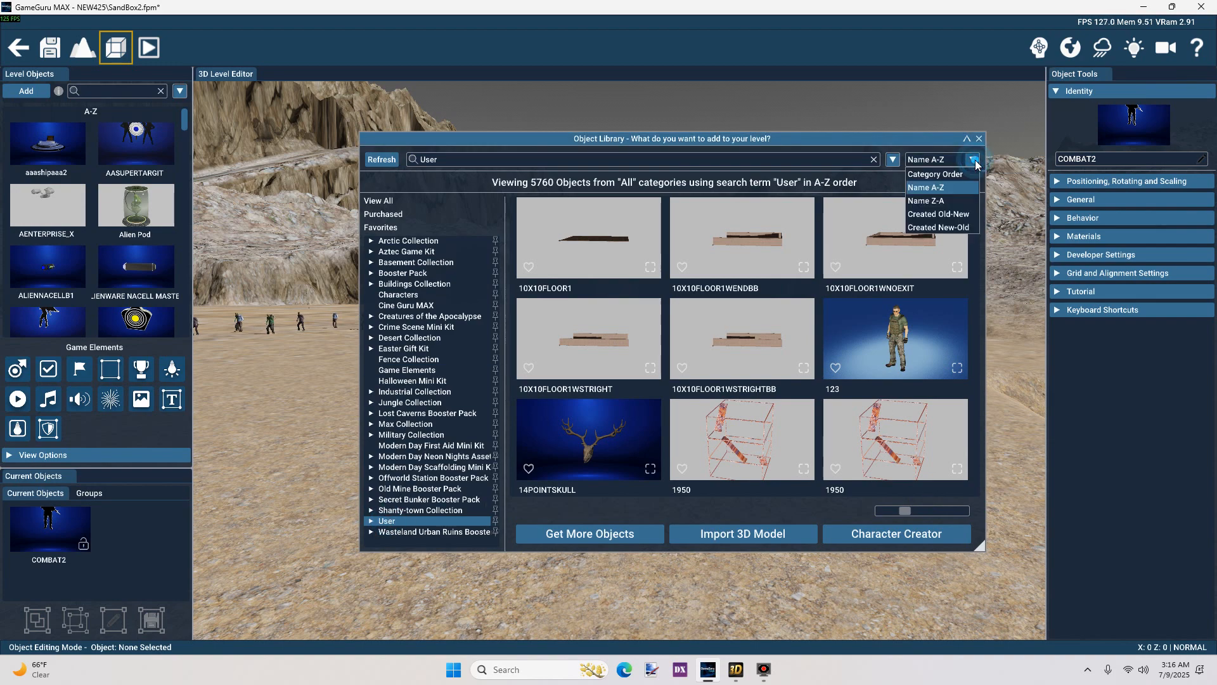
pyautogui.click(957, 228)
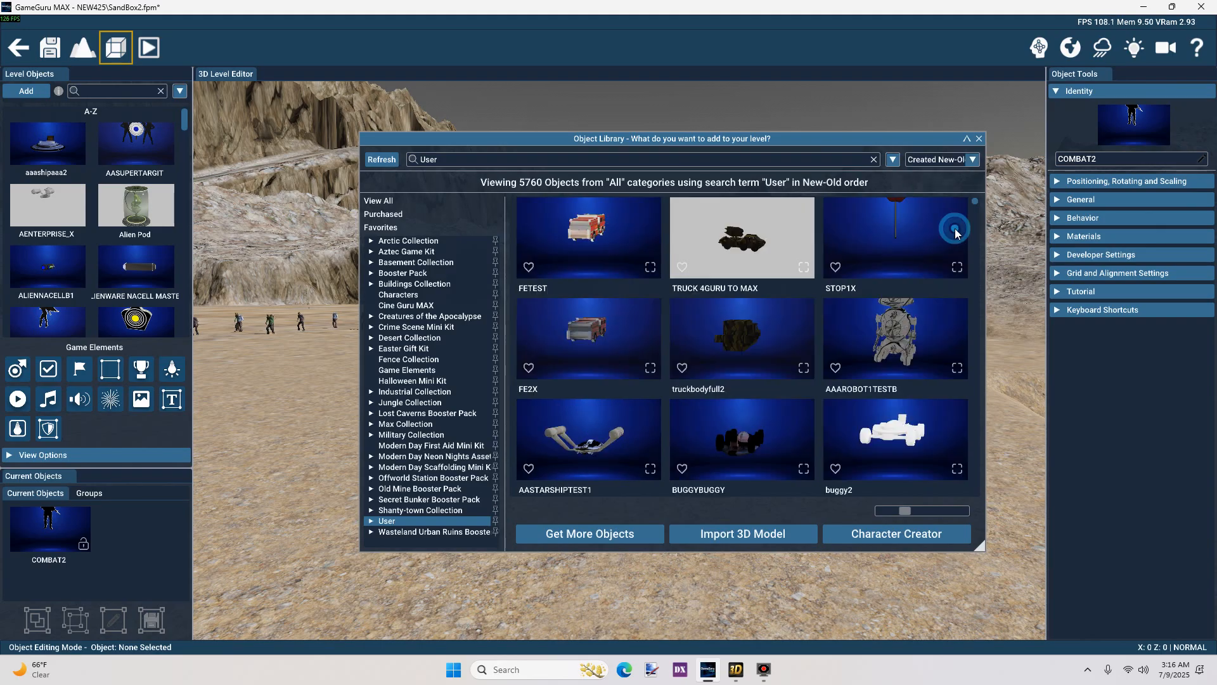
pyautogui.click(587, 236)
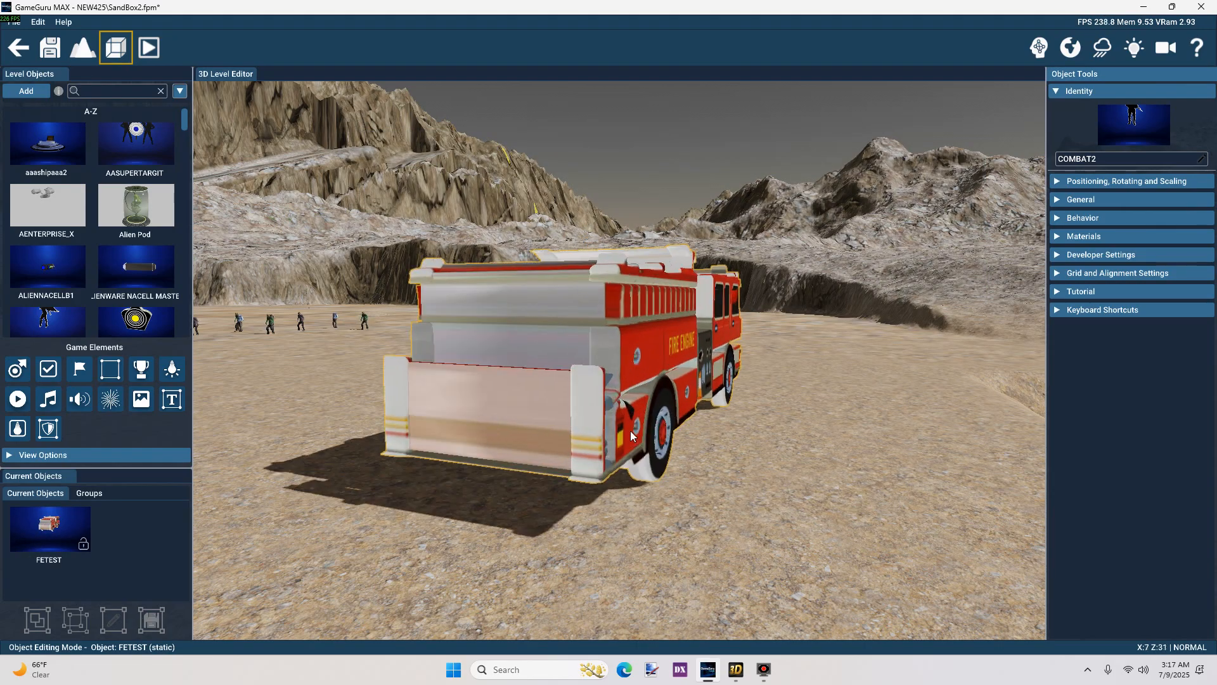
pyautogui.moveTo(624, 443); pyautogui.dragTo(676, 452, button='right')
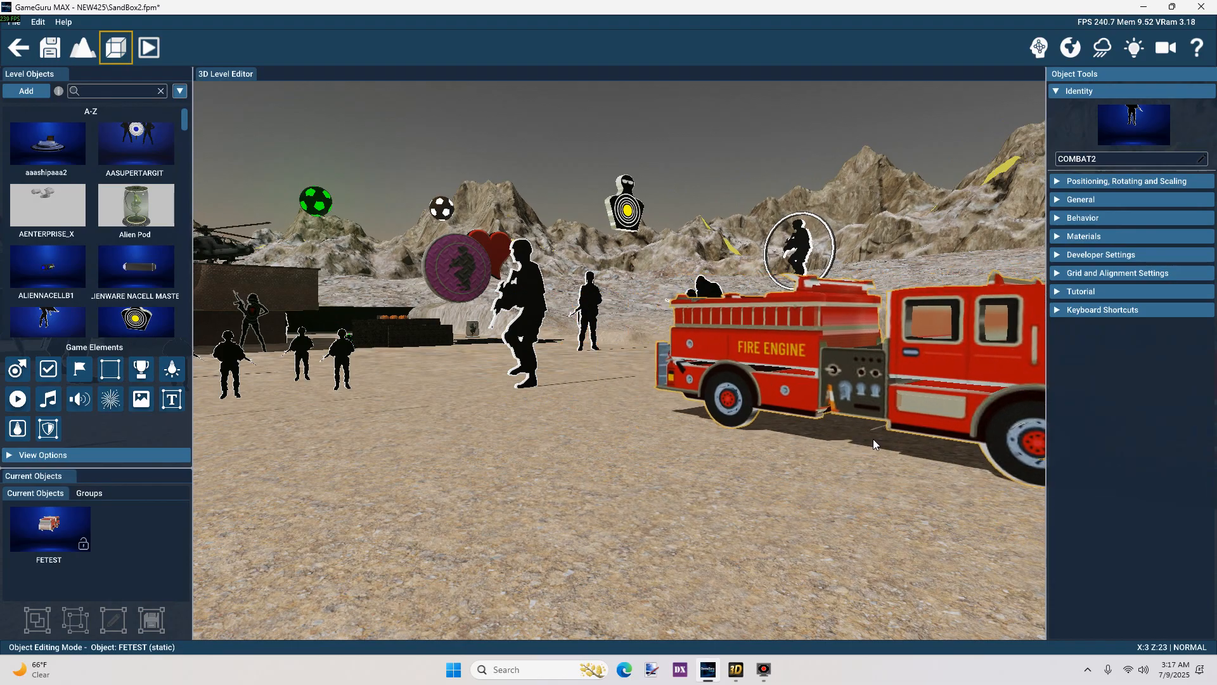
pyautogui.click(880, 434)
# Test the level to inspect the placed fire engine in-game and return to the editor
pyautogui.moveTo(875, 493)
pyautogui.mouseDown(button='right')
pyautogui.moveTo(906, 497)
pyautogui.moveTo(793, 450)
pyautogui.moveTo(330, 199)
pyautogui.mouseUp(button='right')
pyautogui.click(156, 57)
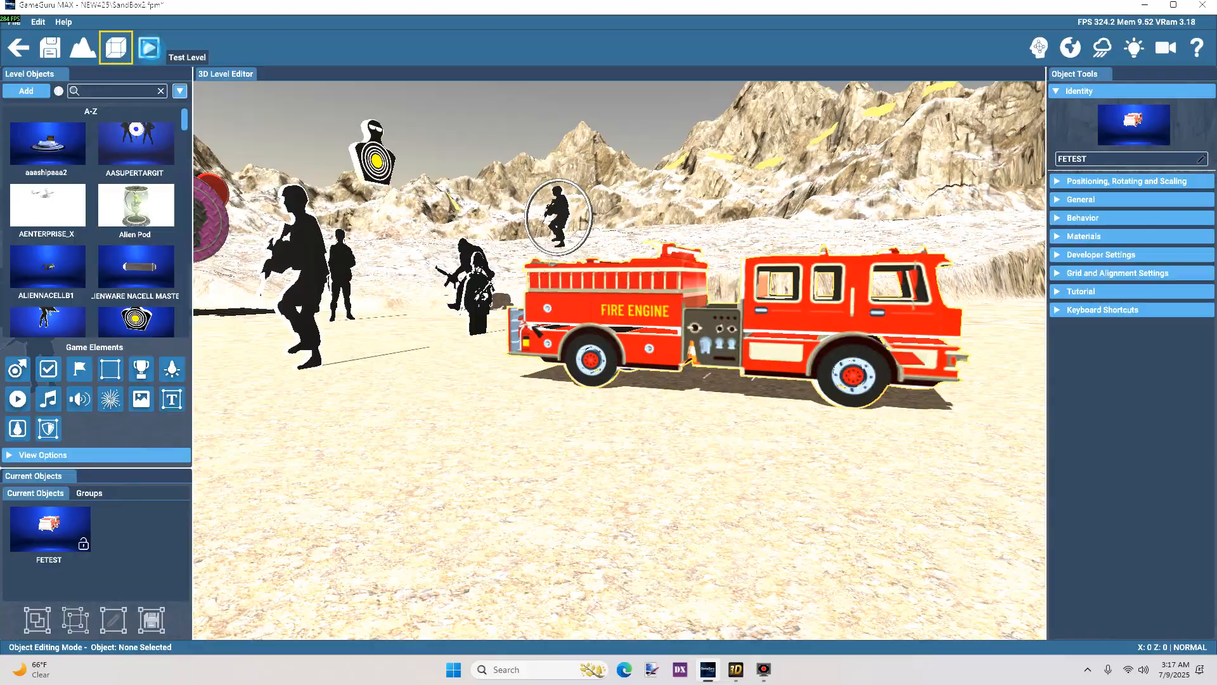
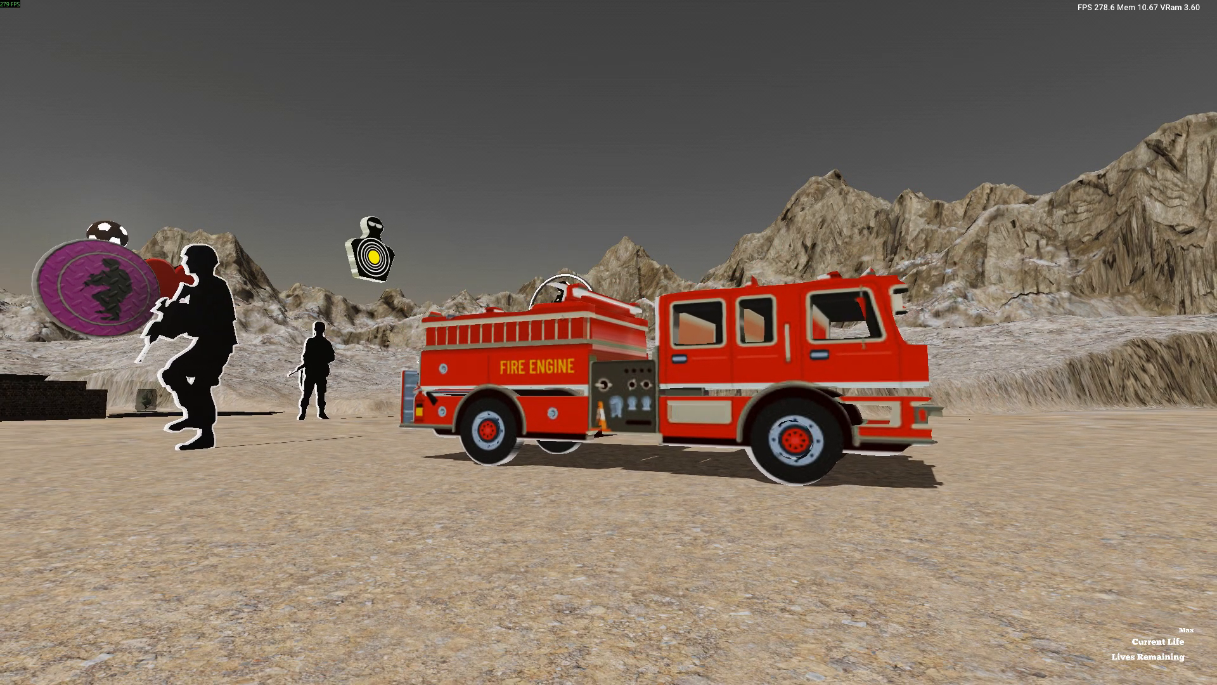
pyautogui.press('Escape')
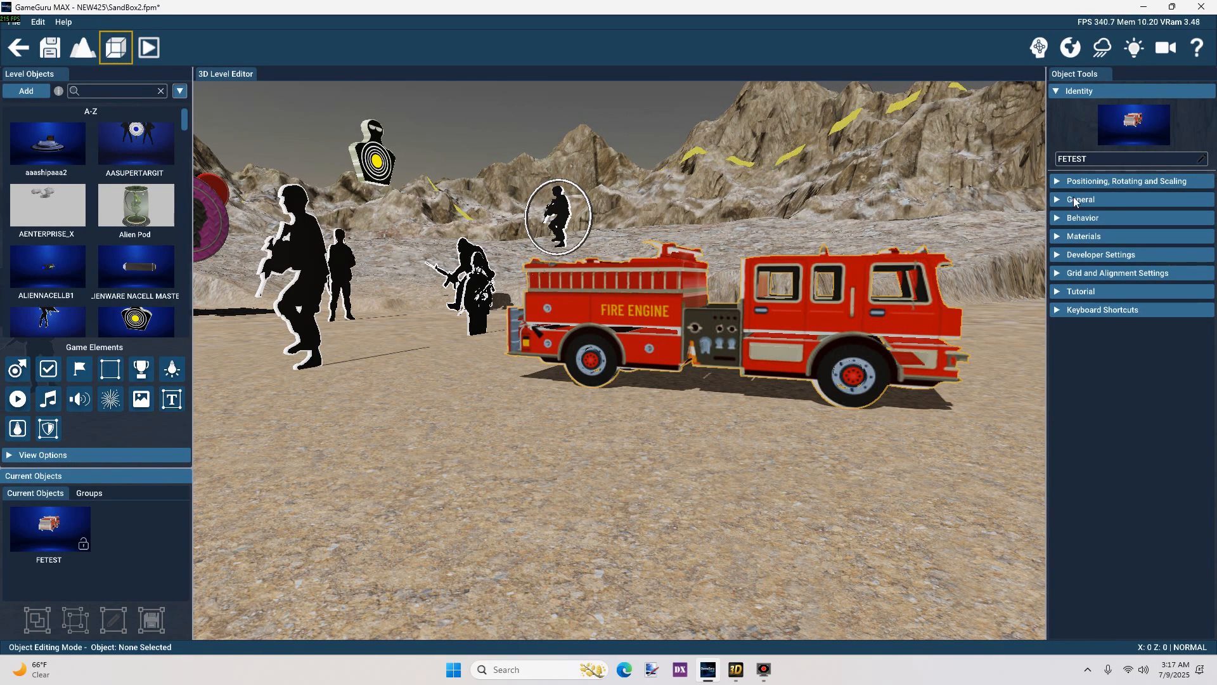
# Set the fire engine's static mode to Physics on and enable Always Active
pyautogui.click(1076, 200)
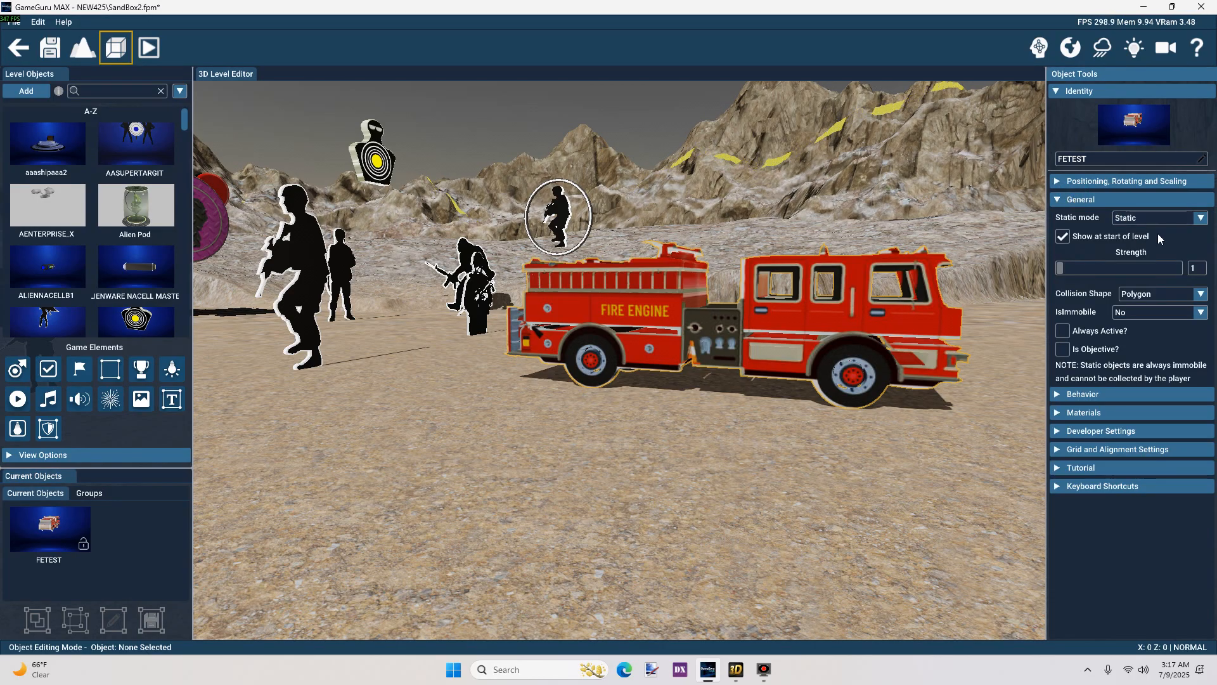
pyautogui.click(1200, 219)
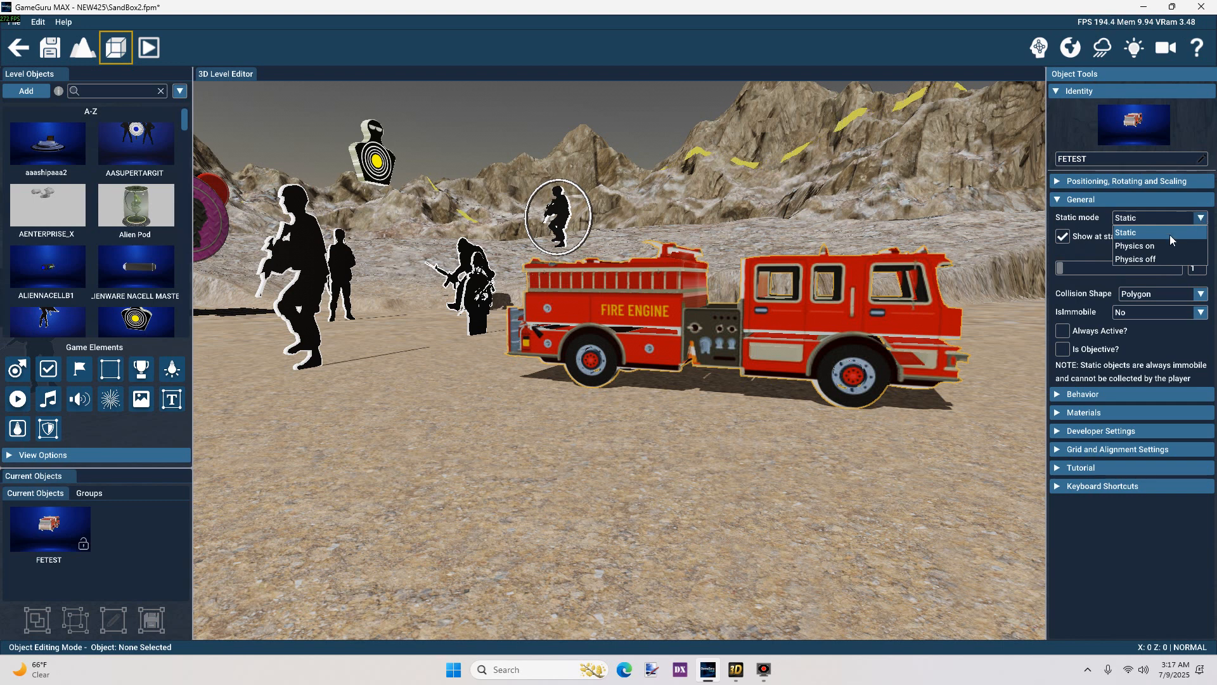
pyautogui.click(1149, 246)
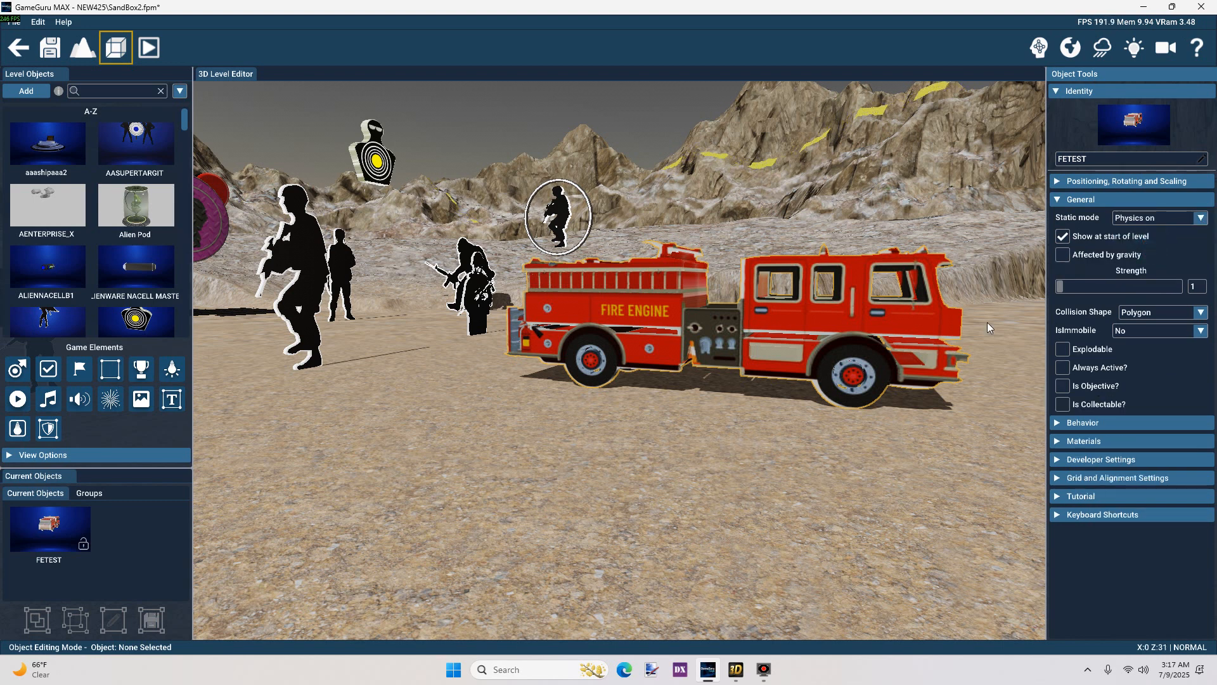
pyautogui.moveTo(962, 452); pyautogui.dragTo(823, 484, button='right')
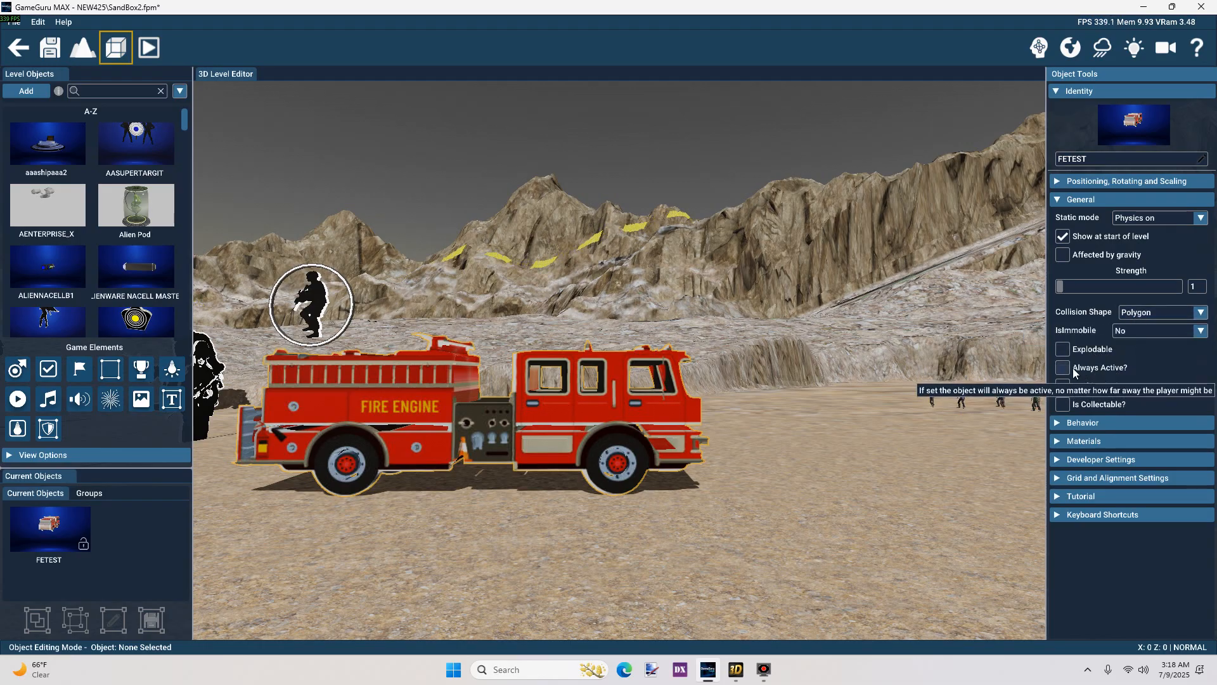
pyautogui.click(1066, 368)
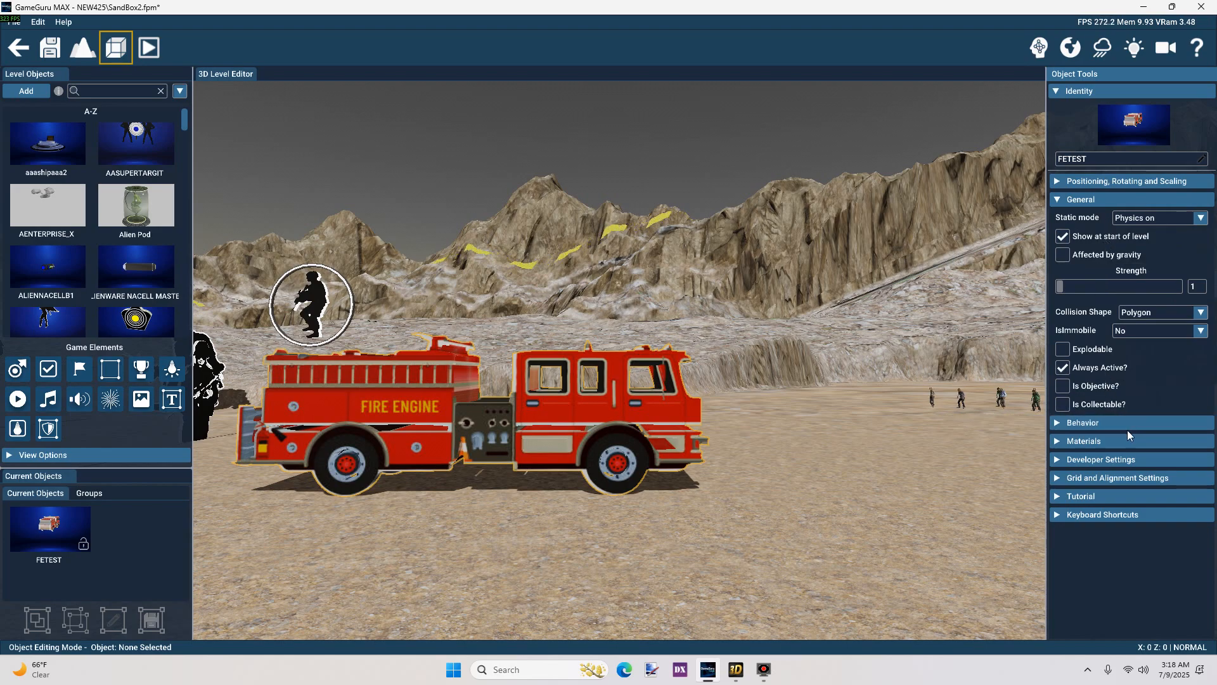
# Assign the Speeder behavior from the Objects category of the Behavior Library to the fire engine
pyautogui.click(1097, 421)
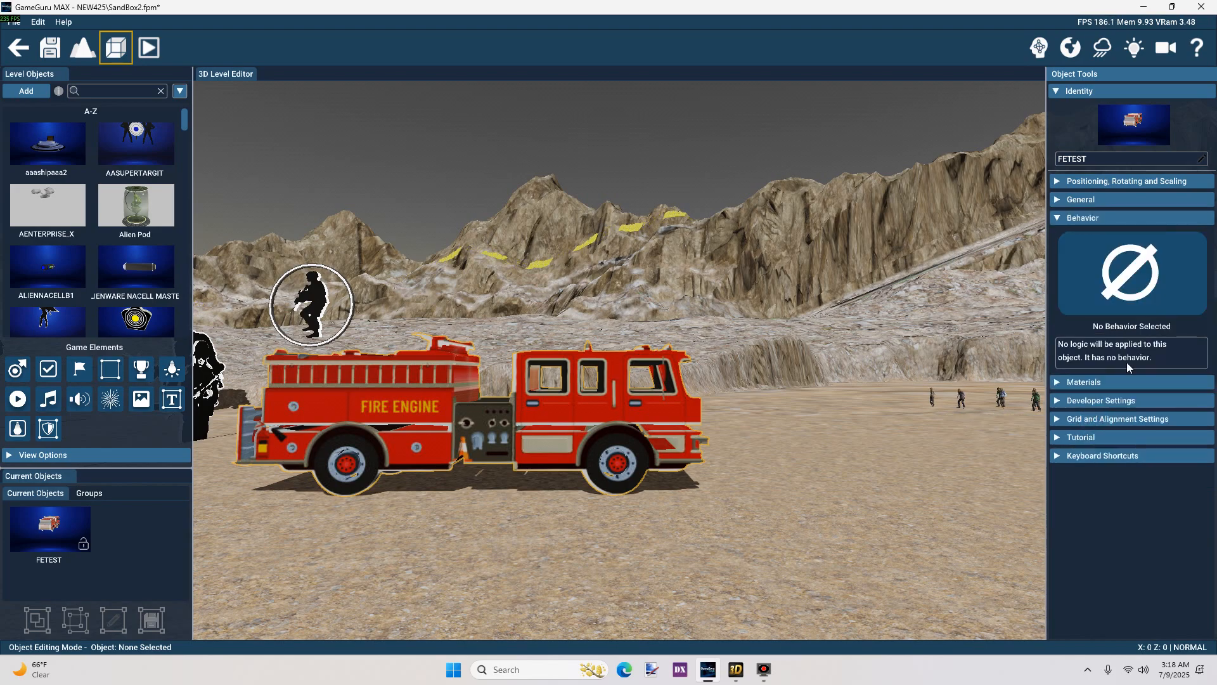
pyautogui.click(1128, 291)
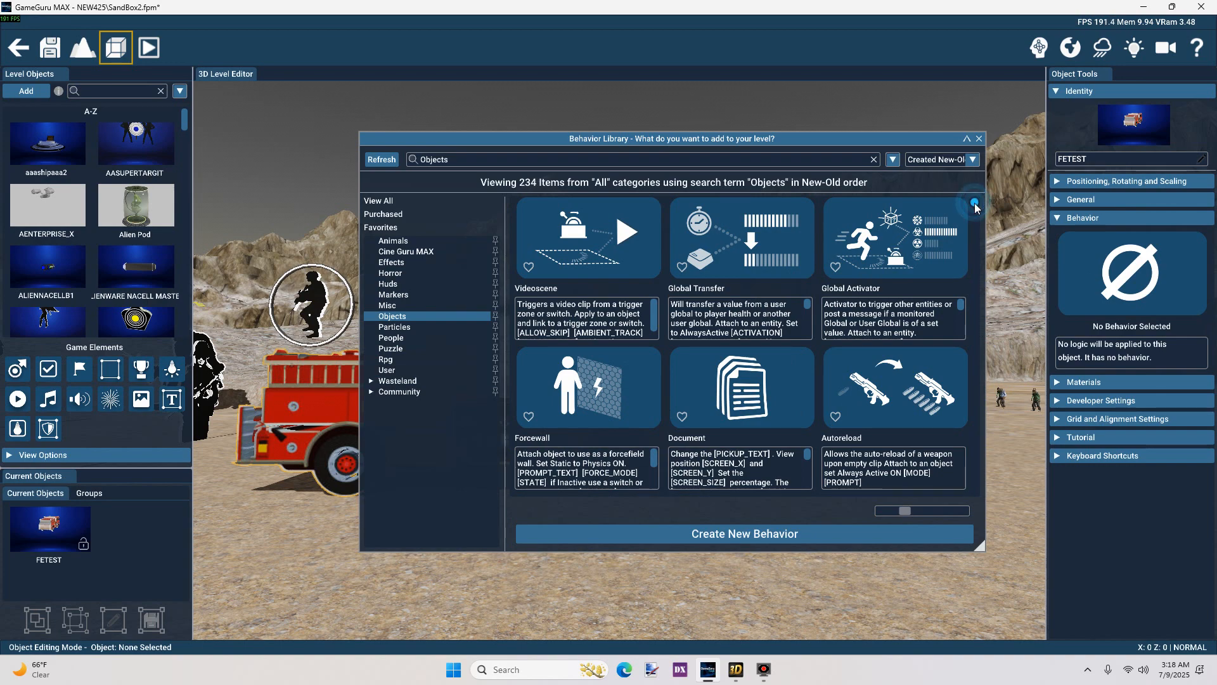
pyautogui.scroll(-3, 975, 204)
pyautogui.scroll(-3, 975, 207)
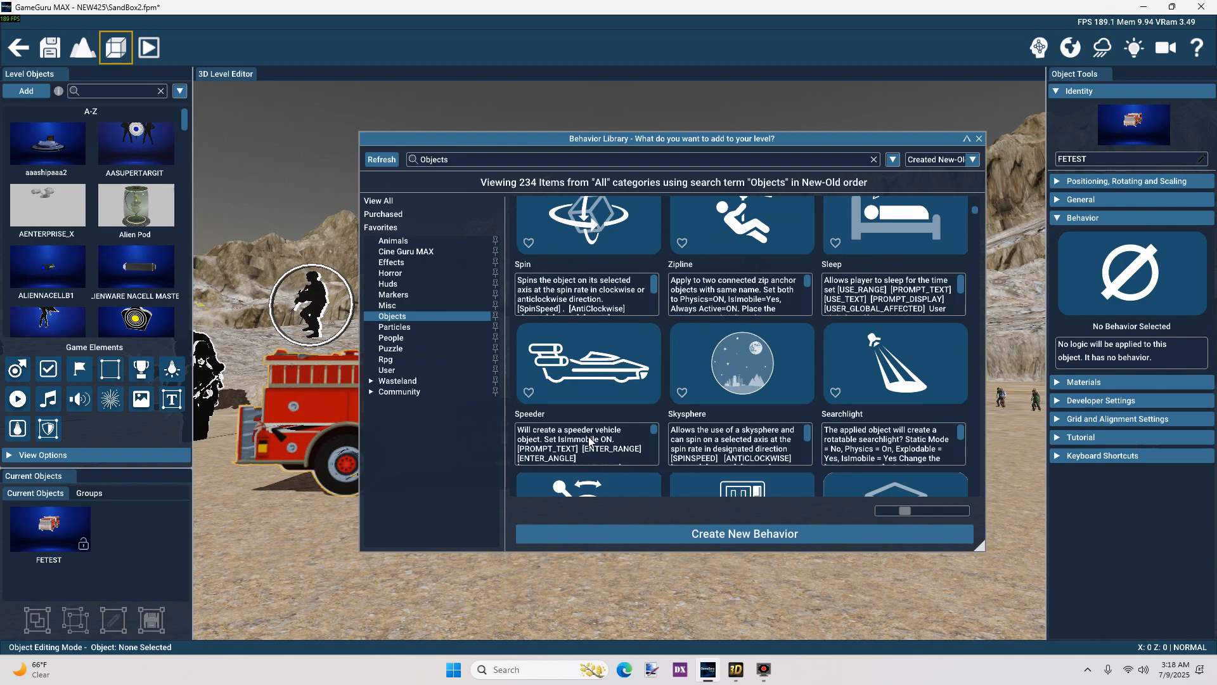
pyautogui.click(596, 372)
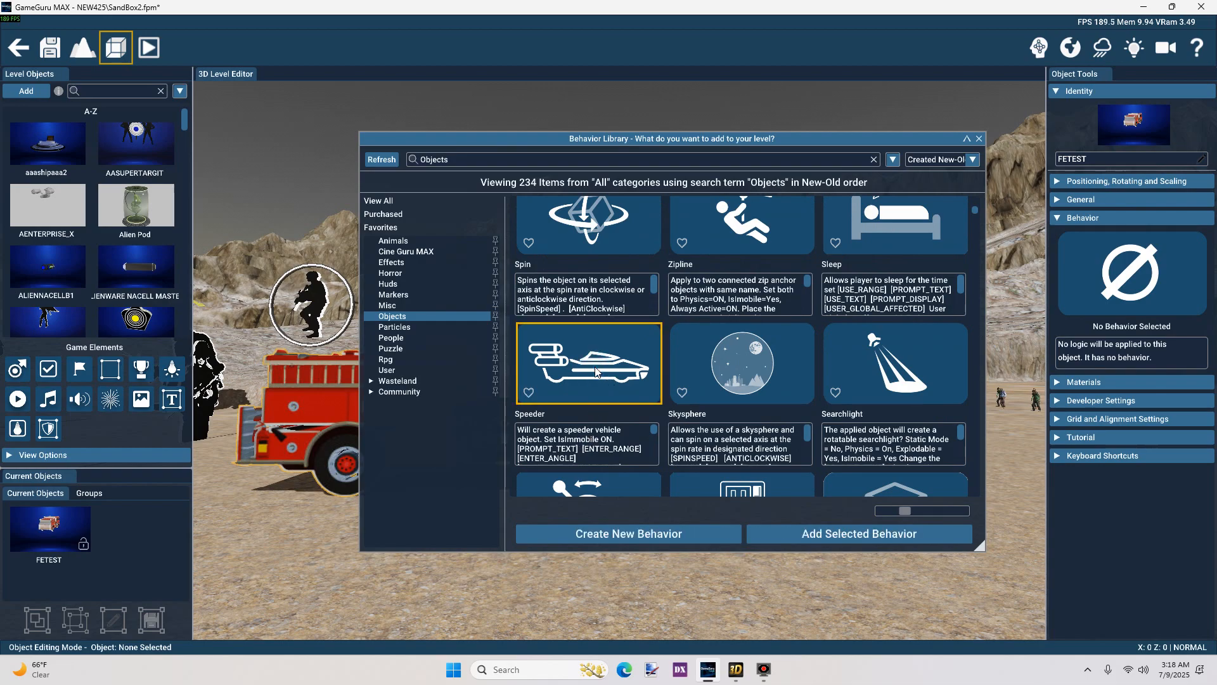
pyautogui.click(831, 533)
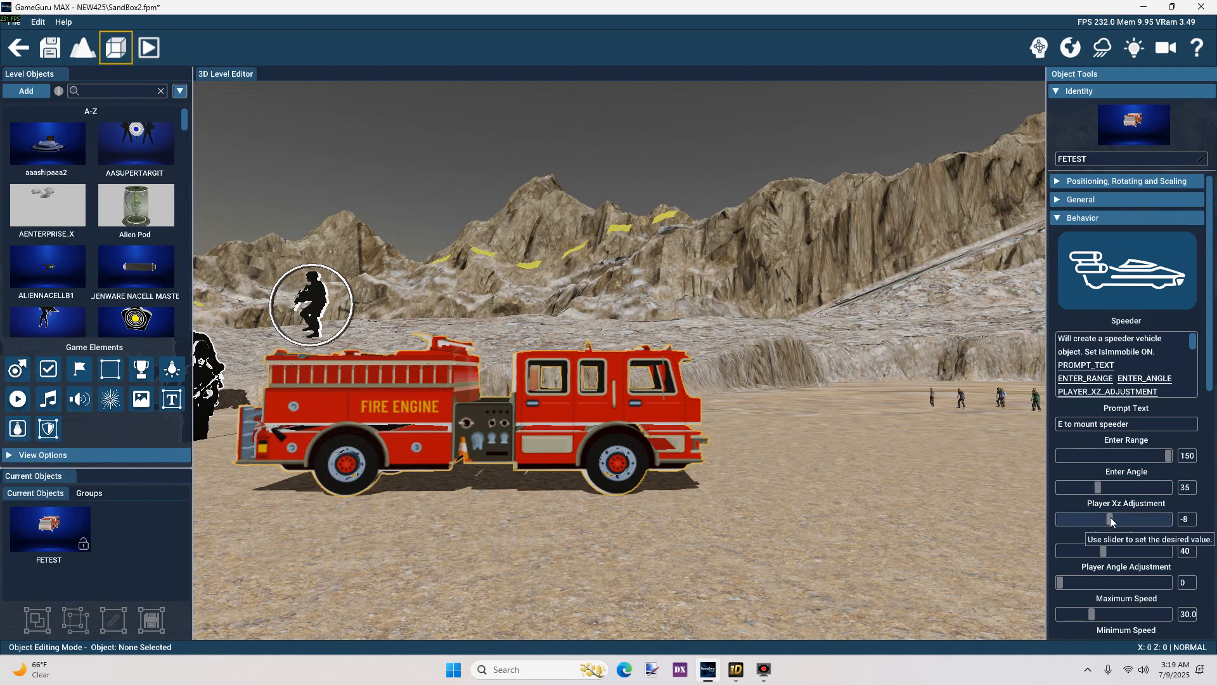
# Place a Player Start Position marker on the ground beside the fire engine
pyautogui.moveTo(870, 502); pyautogui.dragTo(311, 370, button='right')
pyautogui.press('s')
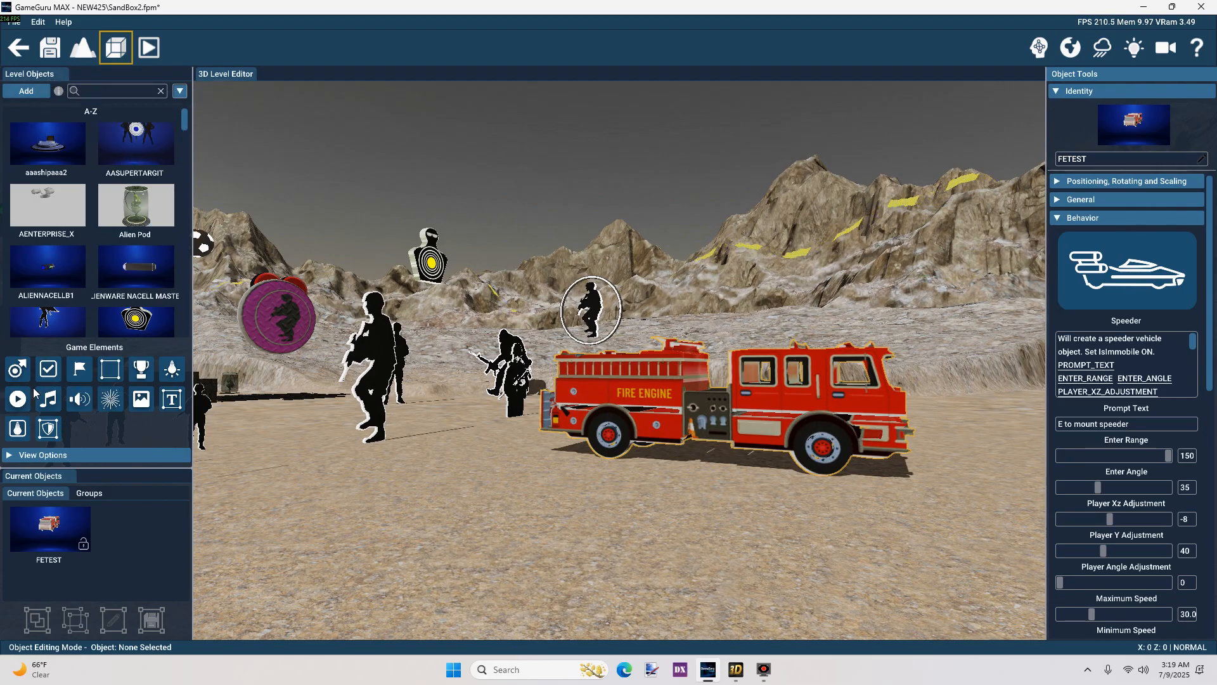
pyautogui.click(21, 366)
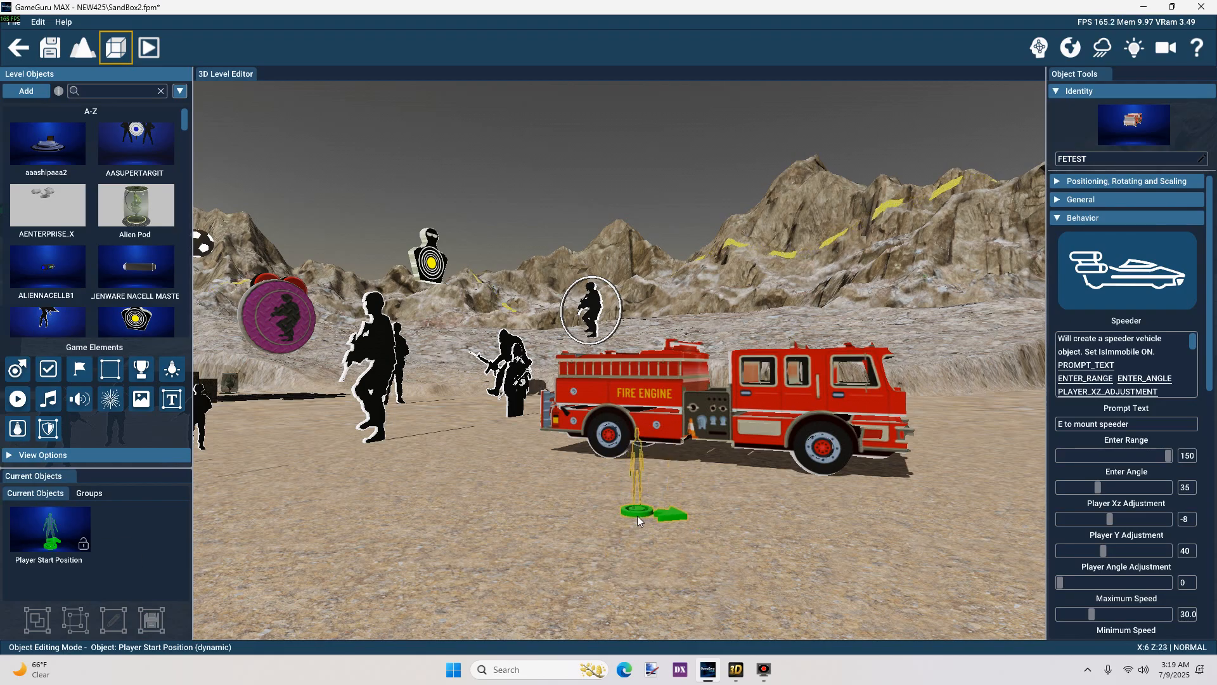
pyautogui.click(641, 513)
pyautogui.press('d')
pyautogui.moveTo(764, 525); pyautogui.dragTo(666, 525, button='right')
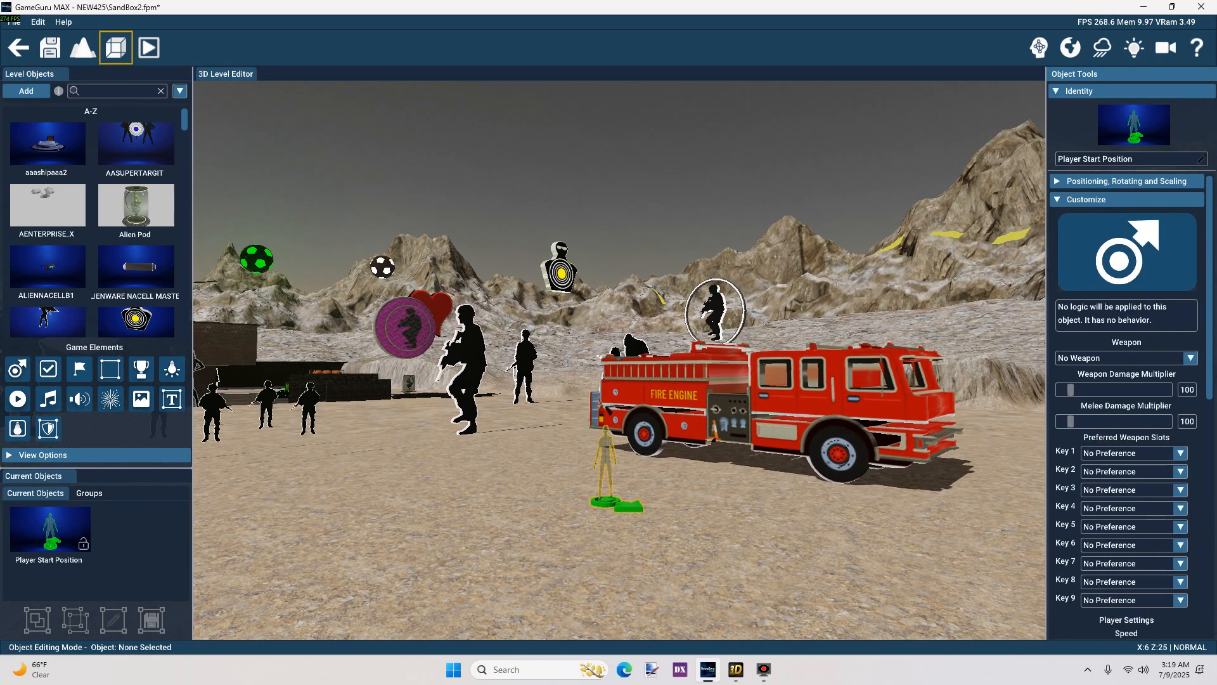
# Move the player start marker close to the fire engine's side and forward to its front wheel
pyautogui.click(809, 406)
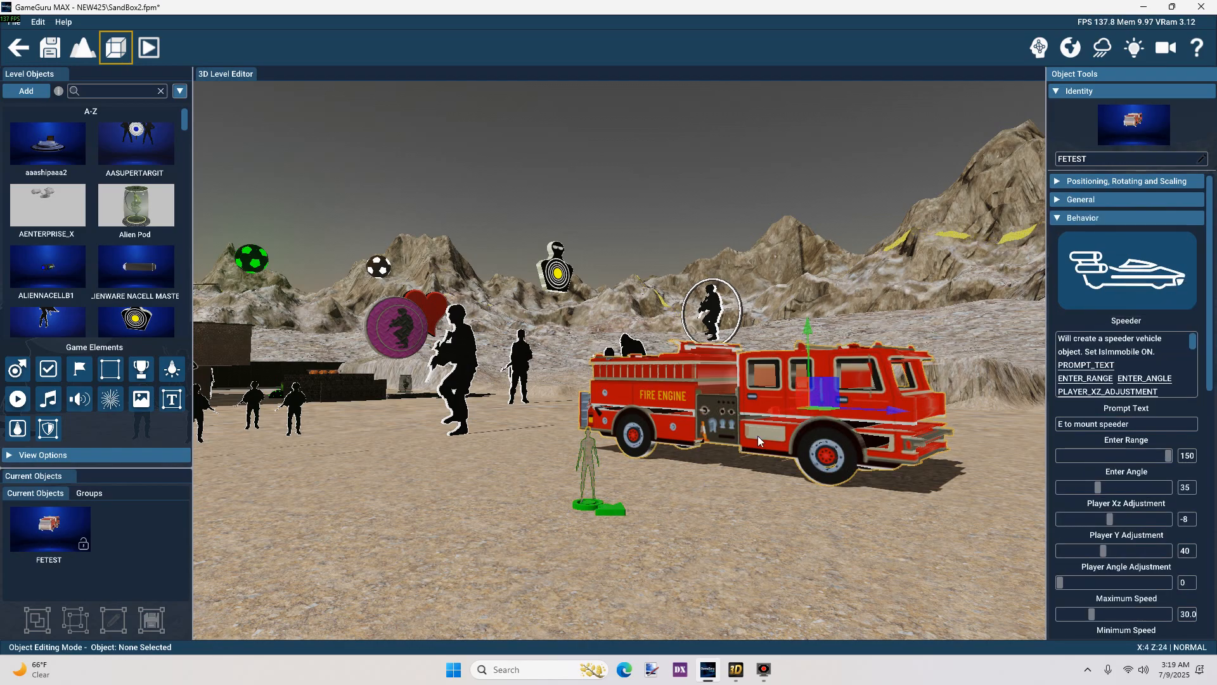
pyautogui.click(594, 509)
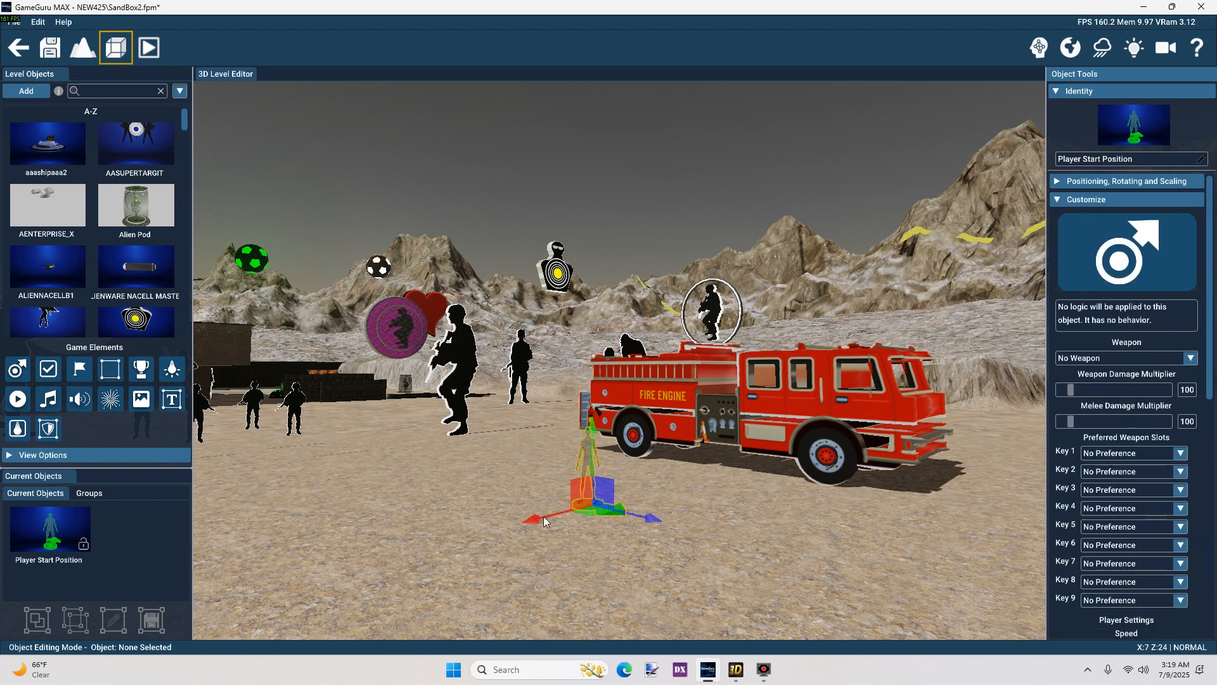
pyautogui.moveTo(531, 519)
pyautogui.mouseDown()
pyautogui.moveTo(697, 467)
pyautogui.moveTo(614, 477)
pyautogui.mouseUp()
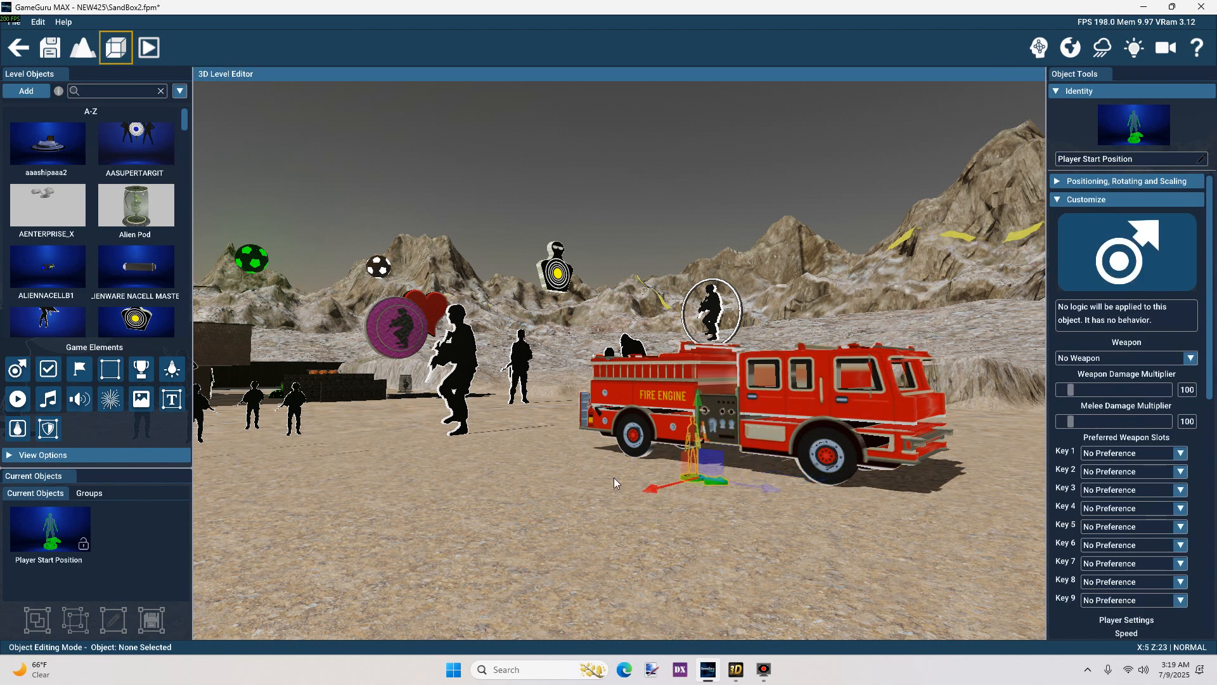
pyautogui.moveTo(769, 492); pyautogui.dragTo(890, 500)
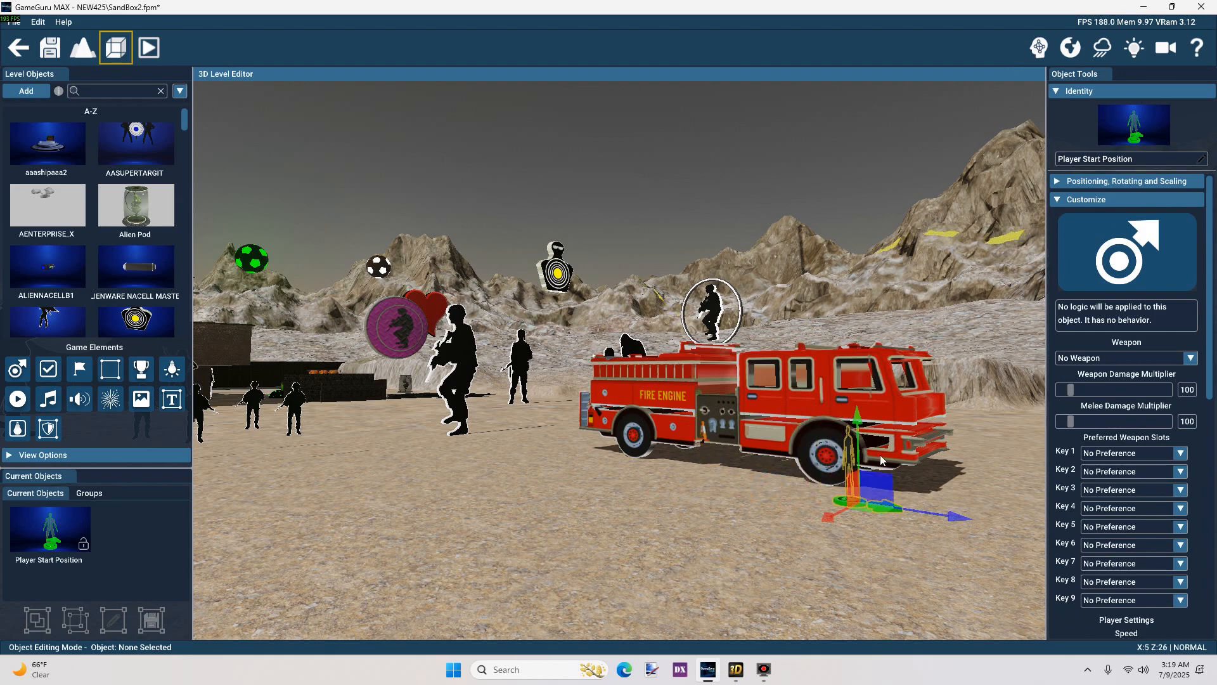
# Raise the player start marker to cab height and shift it sideways to sit behind the fire engine's windshield
pyautogui.moveTo(854, 420); pyautogui.dragTo(865, 348)
pyautogui.moveTo(831, 440); pyautogui.dragTo(832, 428)
pyautogui.press('d')
pyautogui.moveTo(842, 464); pyautogui.dragTo(629, 370, button='right')
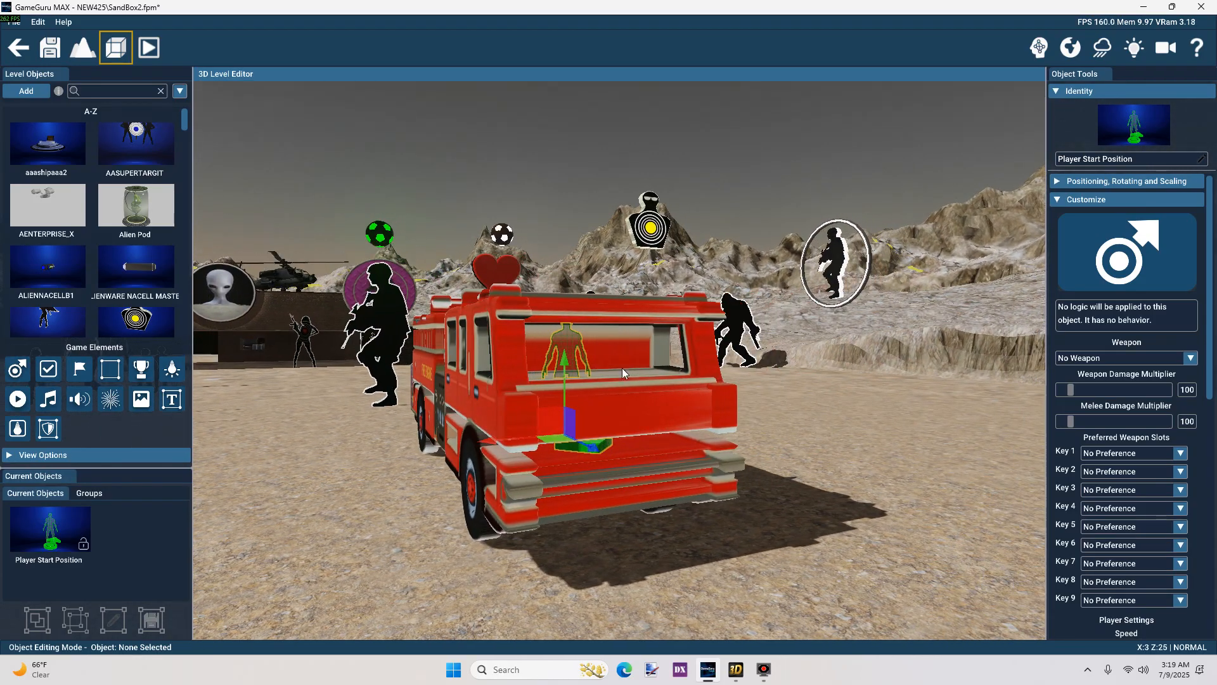
pyautogui.moveTo(566, 359); pyautogui.dragTo(568, 381)
pyautogui.moveTo(491, 468); pyautogui.dragTo(543, 467)
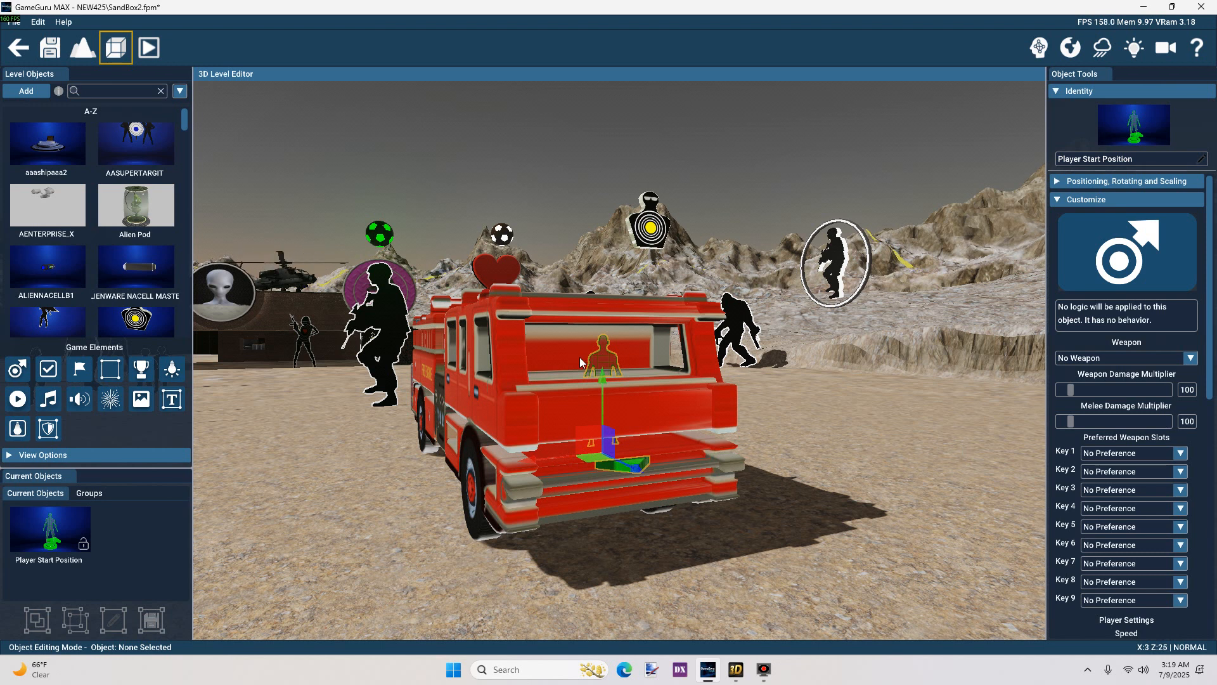
pyautogui.press('a')
pyautogui.moveTo(724, 504); pyautogui.dragTo(931, 504, button='right')
pyautogui.press('w')
pyautogui.moveTo(647, 476); pyautogui.dragTo(704, 461, button='right')
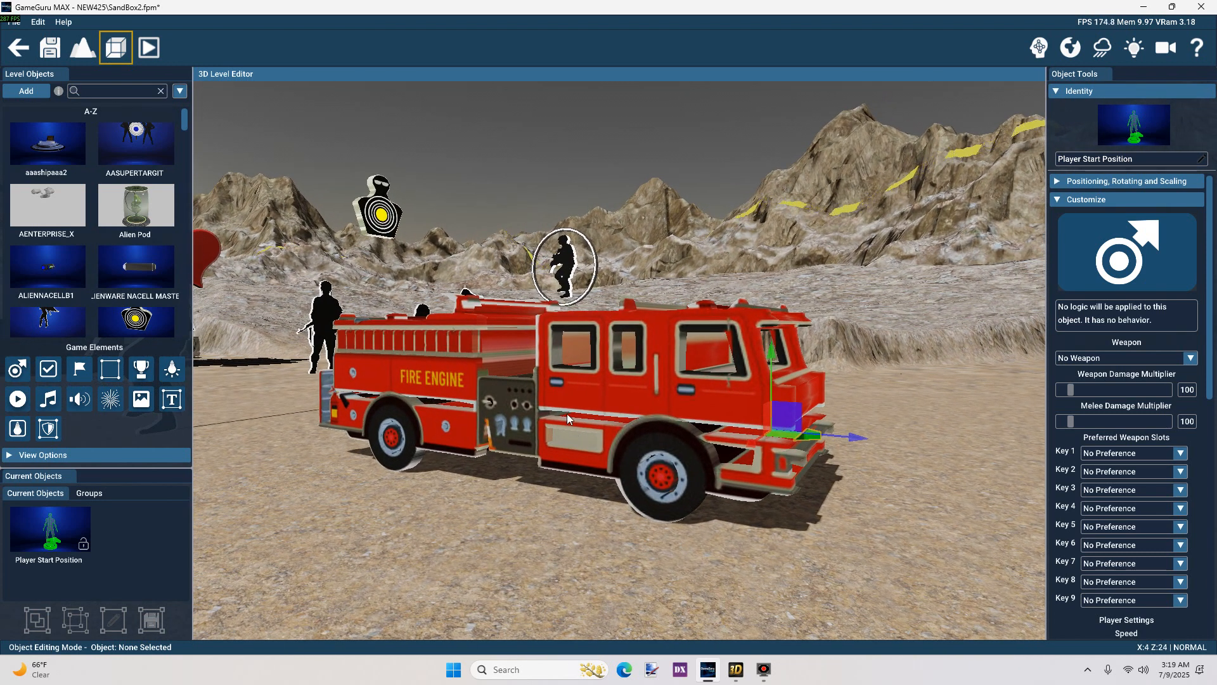
# Set the fire engine's Speeder behavior to a Player Xz Adjustment of 120 and a Player Y Adjustment of 110
pyautogui.click(592, 404)
pyautogui.press('s')
pyautogui.press('d')
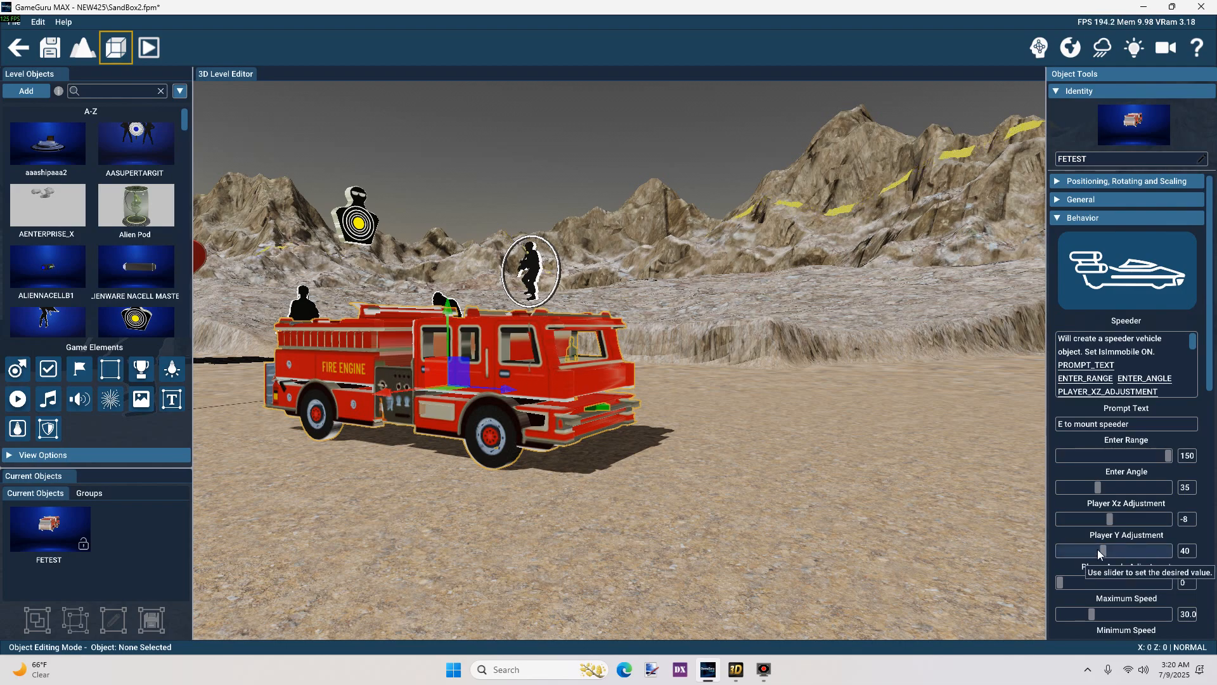
pyautogui.moveTo(1103, 551); pyautogui.dragTo(1195, 556)
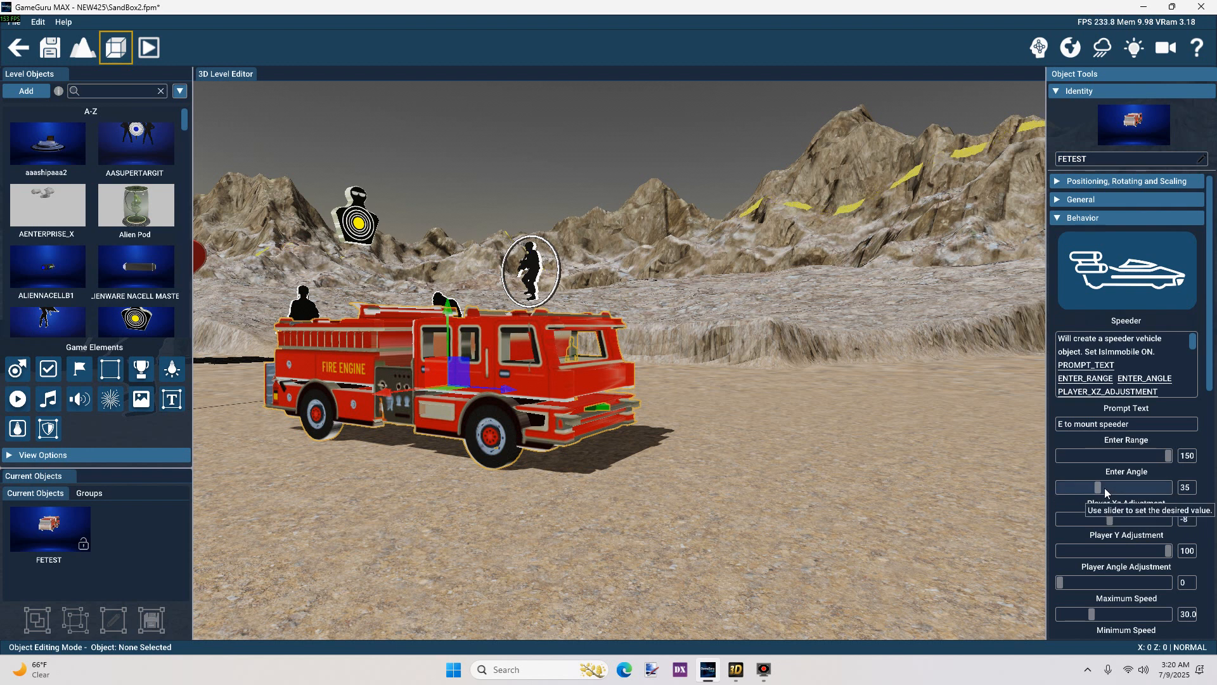
pyautogui.moveTo(1110, 519); pyautogui.dragTo(1170, 519)
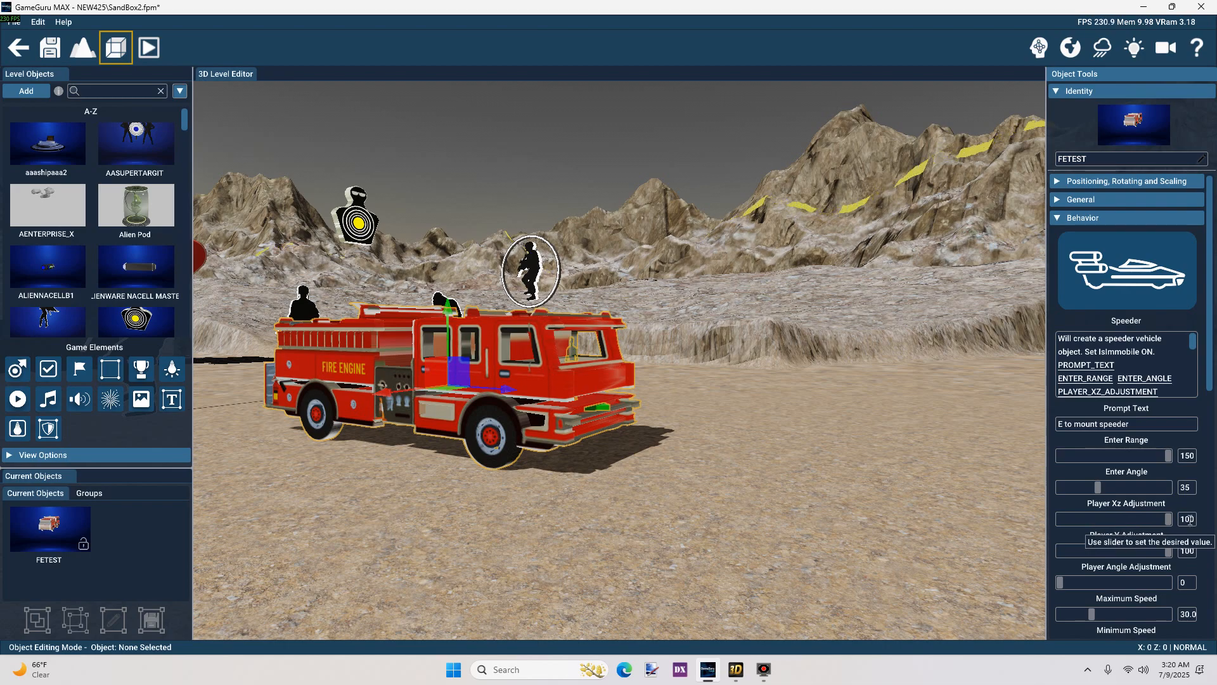
pyautogui.click(1190, 520)
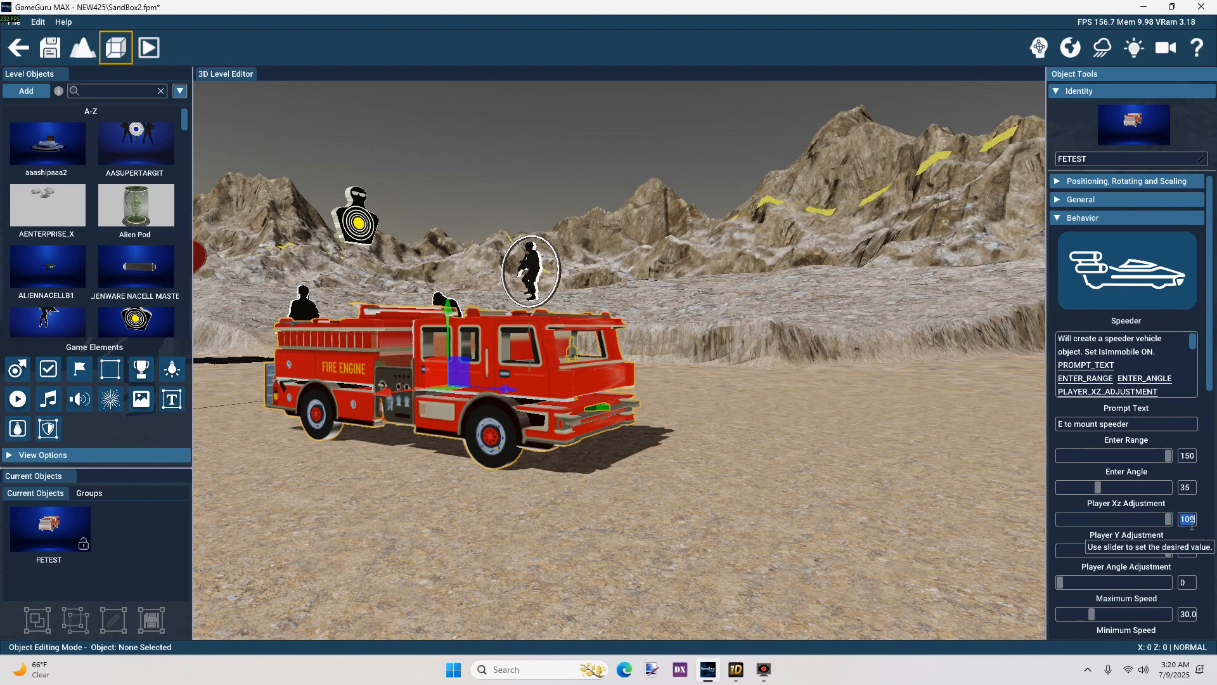
pyautogui.write('100')
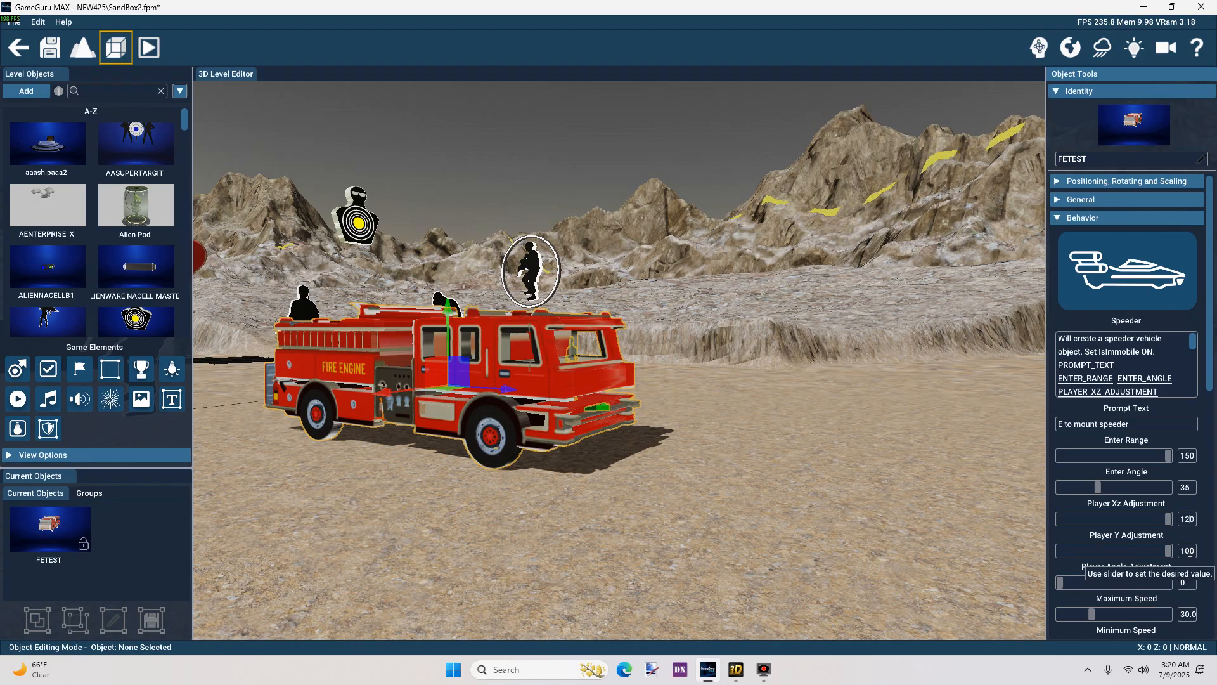
pyautogui.click(1189, 551)
pyautogui.click(1189, 551)
pyautogui.press('BackSpace')
pyautogui.write('1')
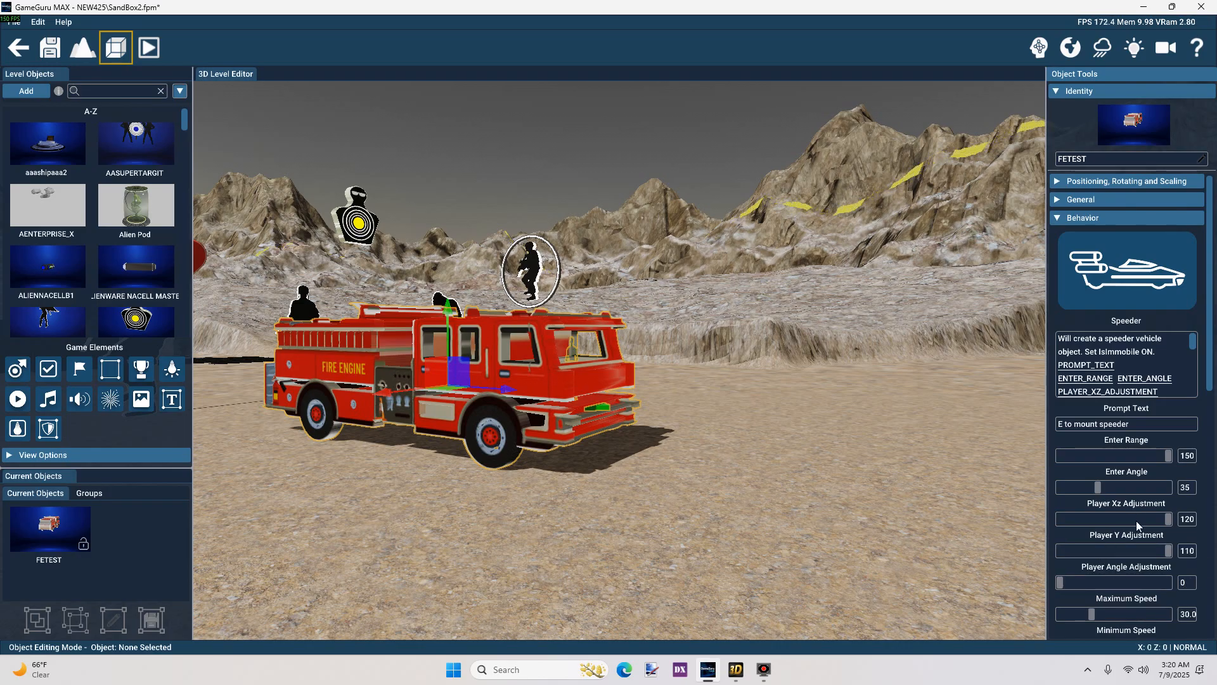
pyautogui.moveTo(1211, 386); pyautogui.dragTo(1216, 526)
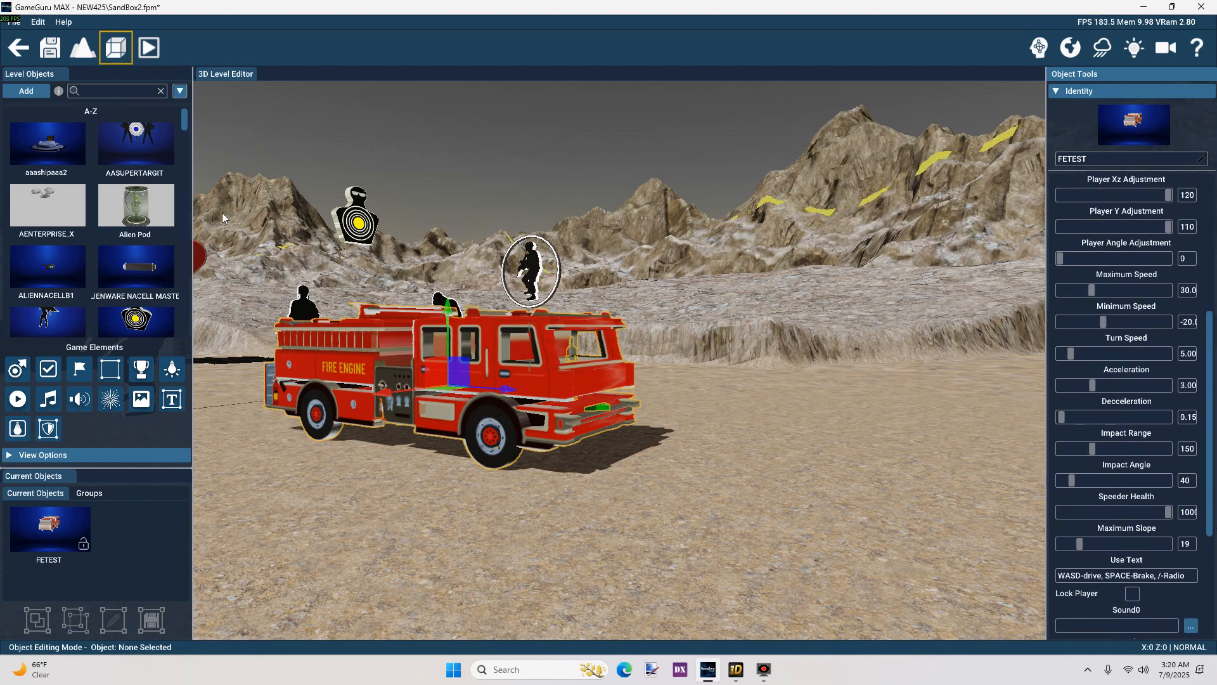
# Test the level by walking up to the fire engine and mounting it to check the driver's view, and end the test
pyautogui.click(149, 47)
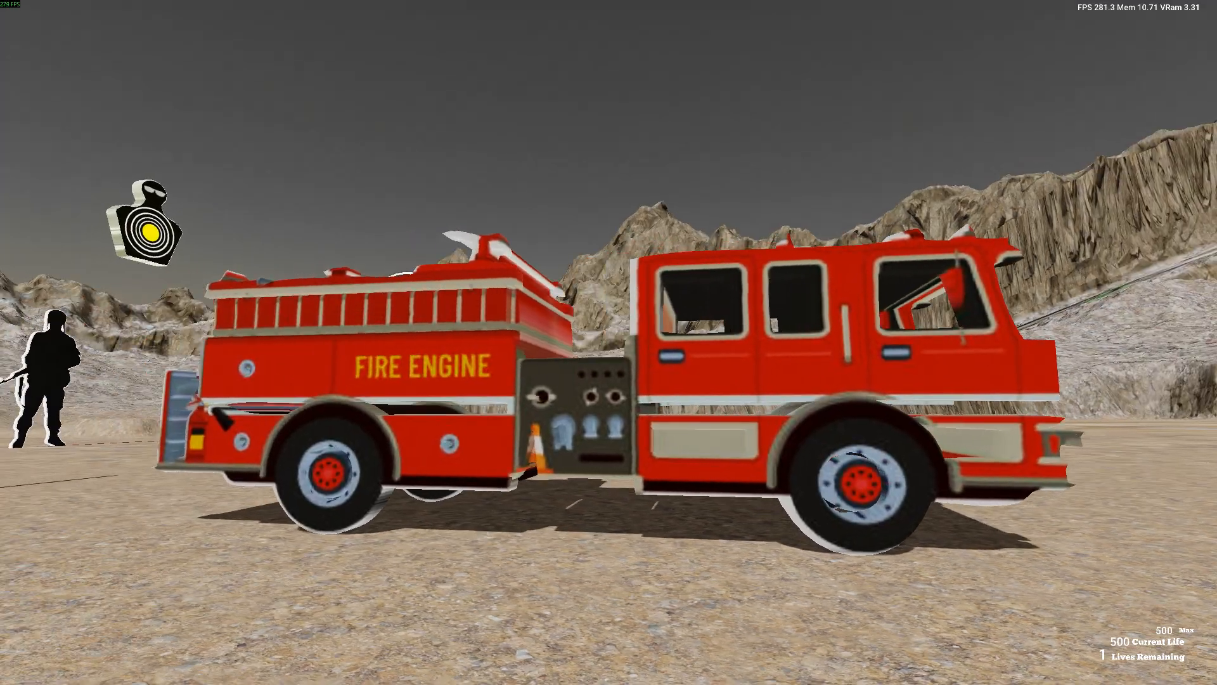
pyautogui.press('w')
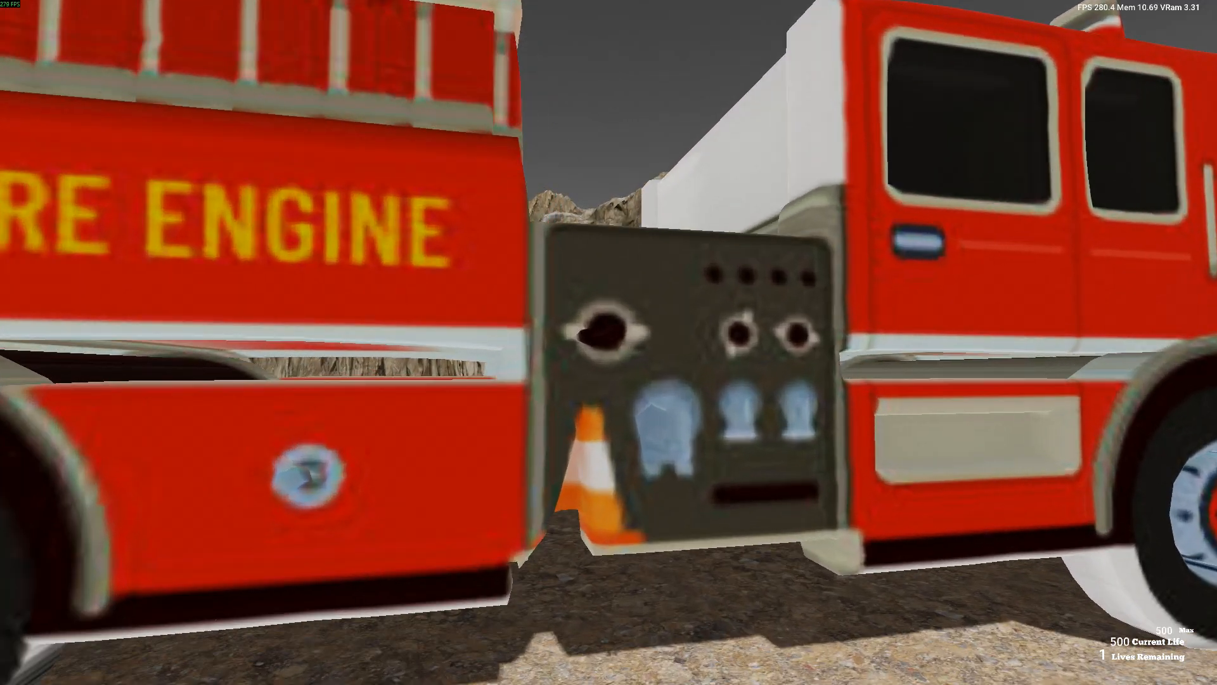
pyautogui.press('s')
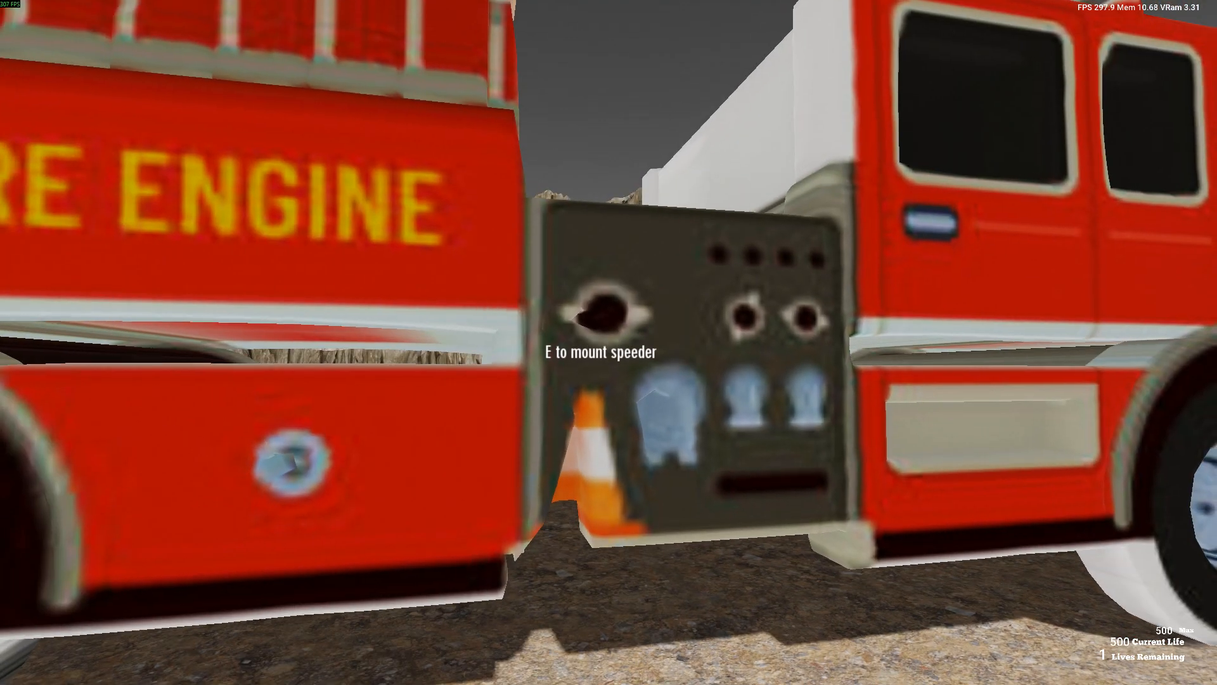
pyautogui.press('w')
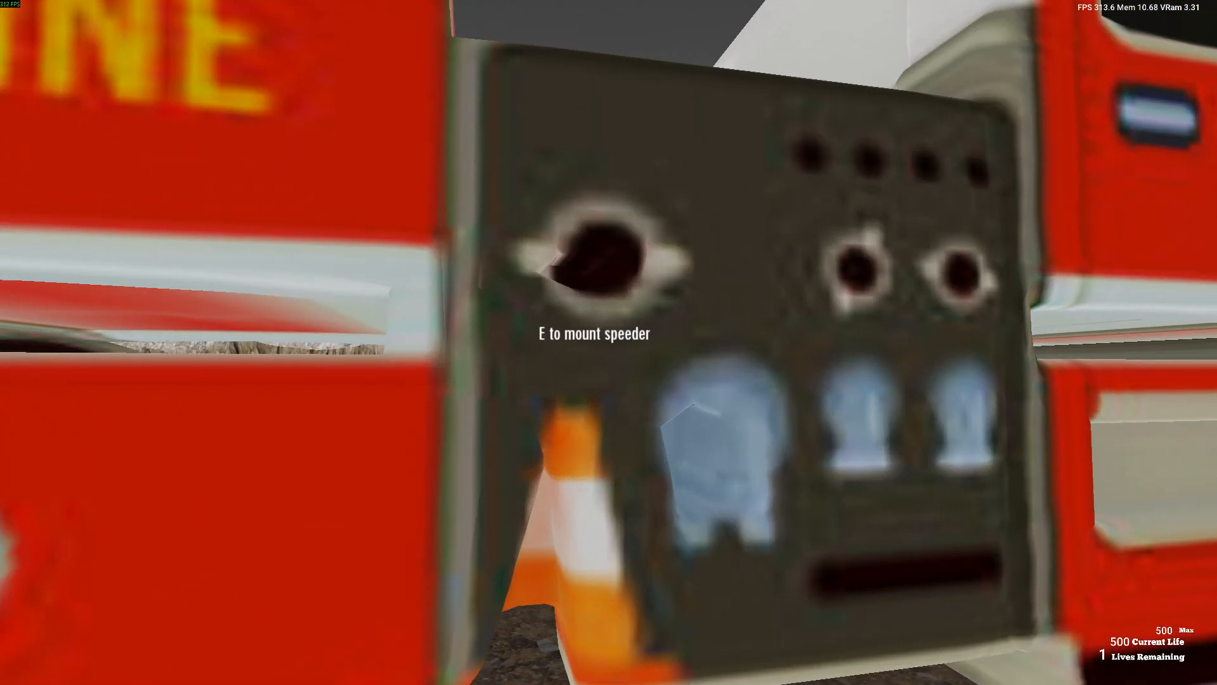
pyautogui.press('e')
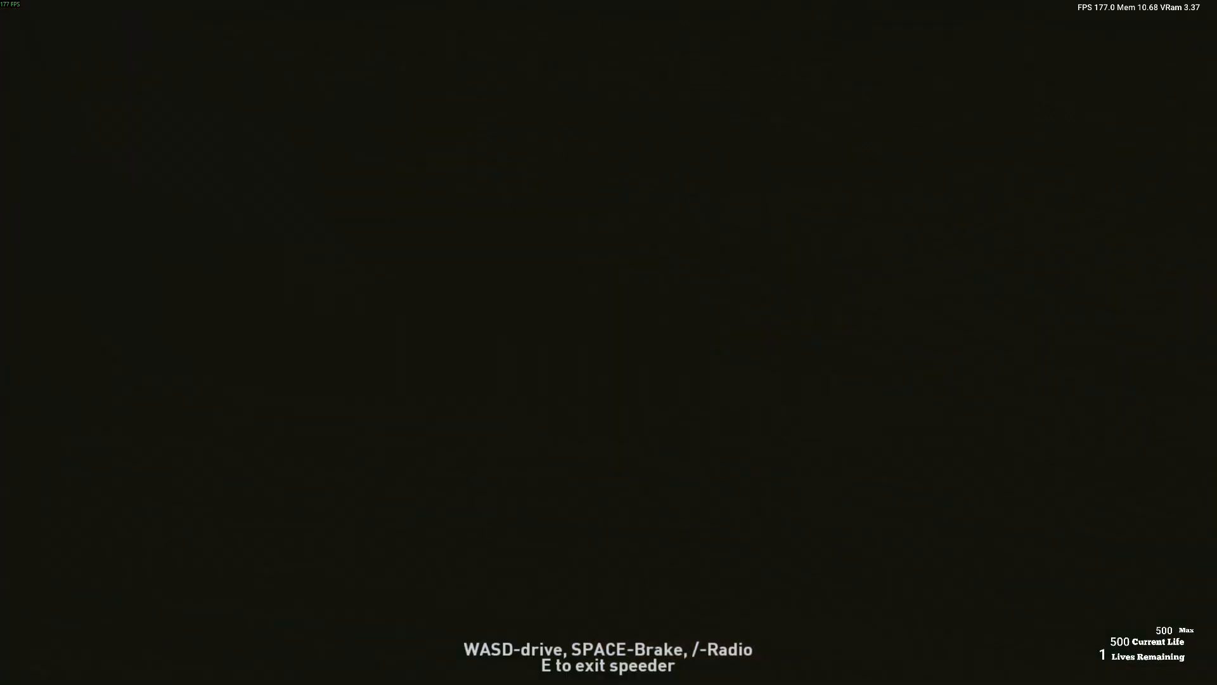
pyautogui.press('Escape')
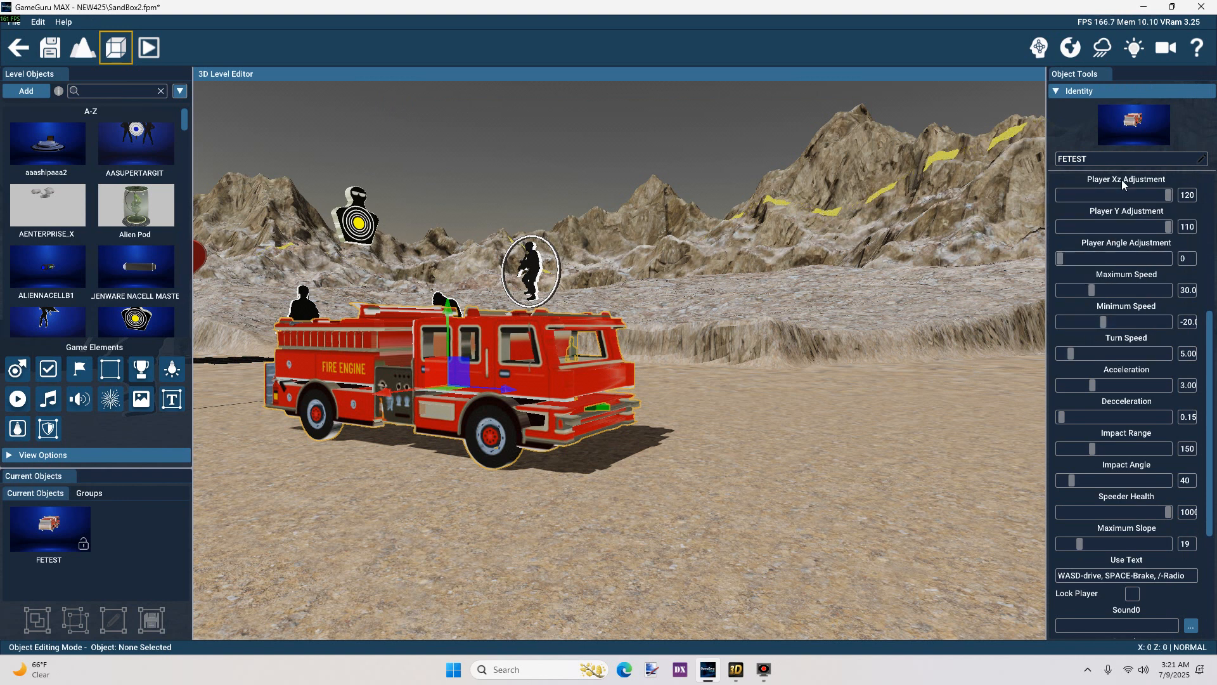
# Set the fire engine's Player Xz Adjustment to 145
pyautogui.click(1195, 195)
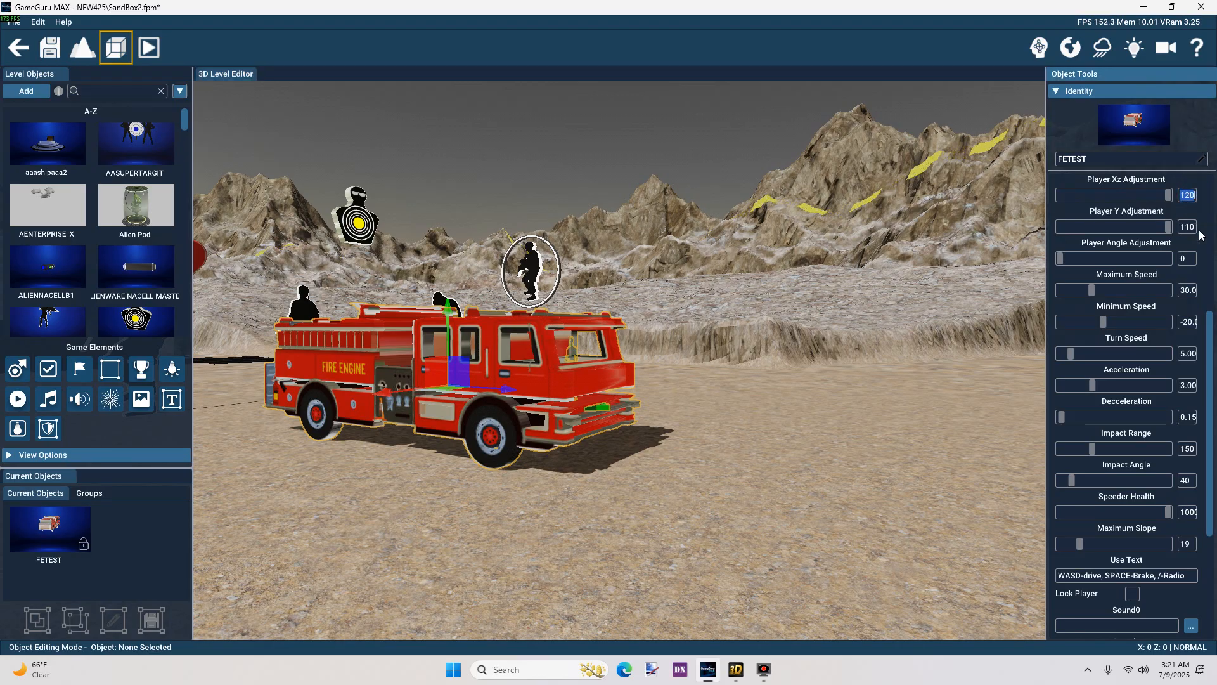
pyautogui.press('BackSpace')
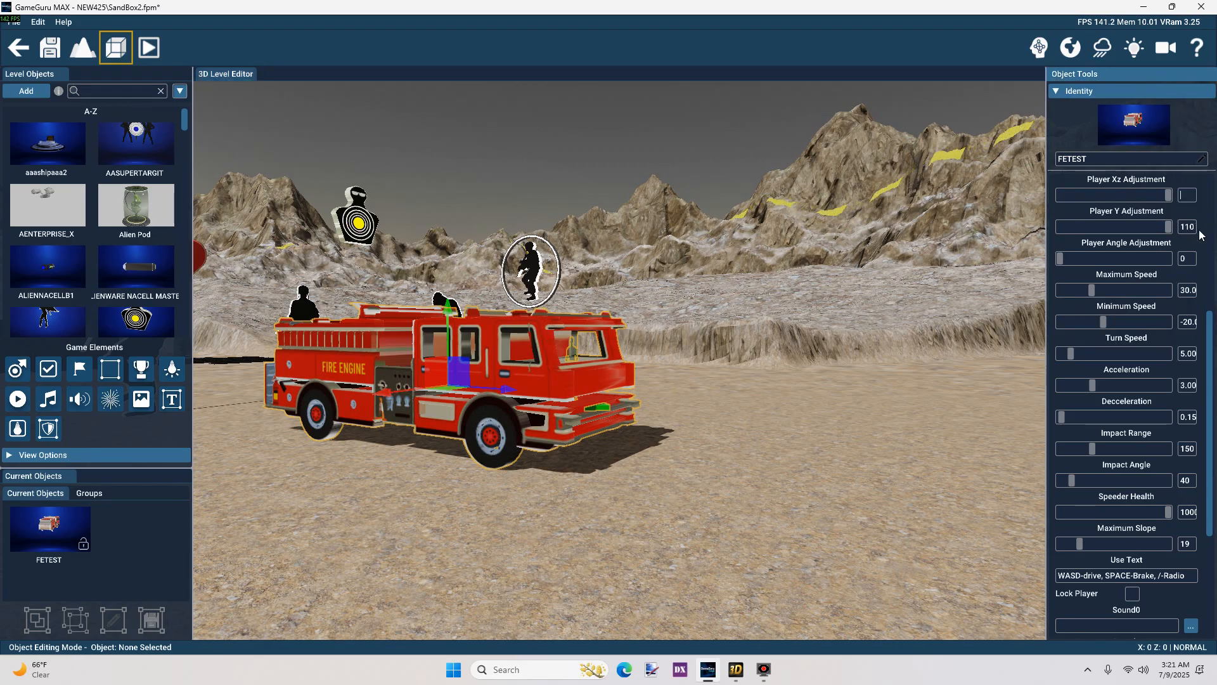
pyautogui.write('45')
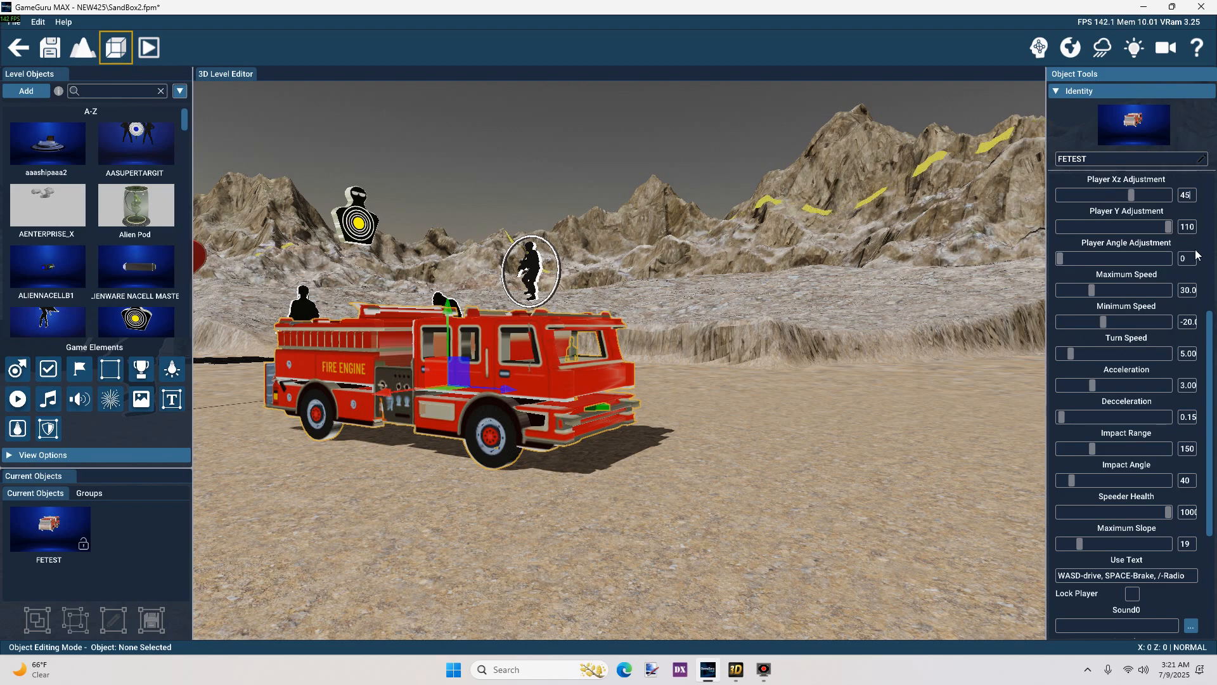
pyautogui.click(1184, 195)
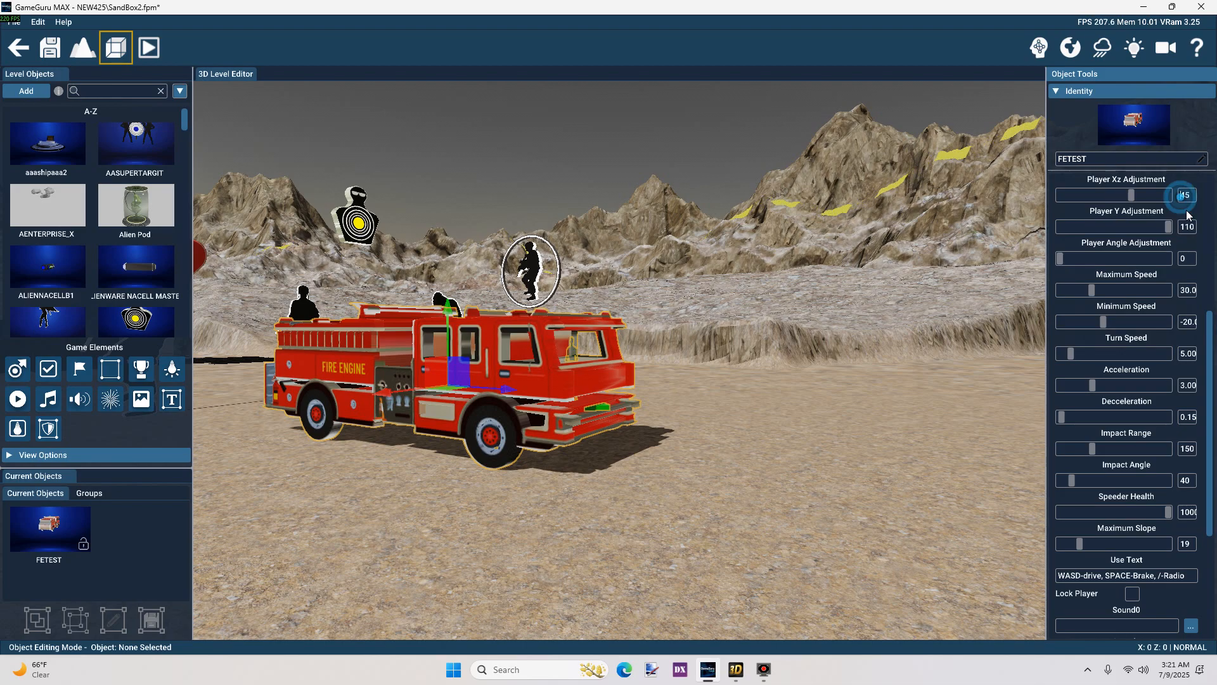
pyautogui.write('1')
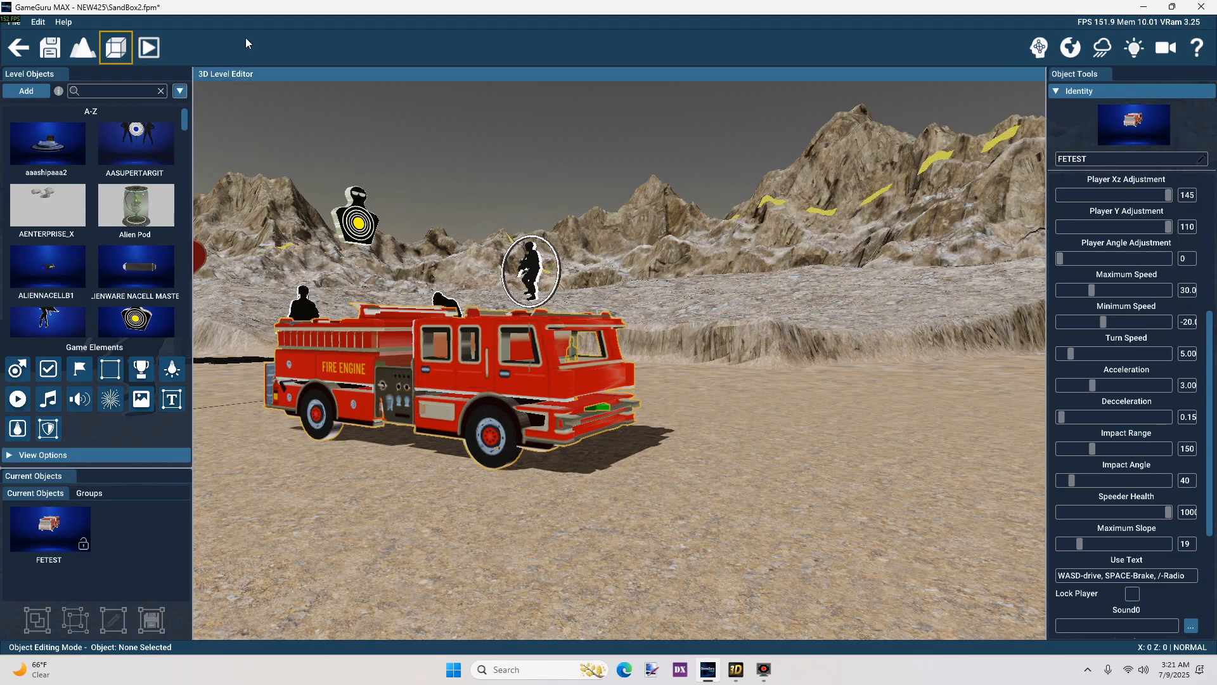
# Test the level again, mount the fire engine to check the view through the windshield, and return to the editor
pyautogui.click(147, 47)
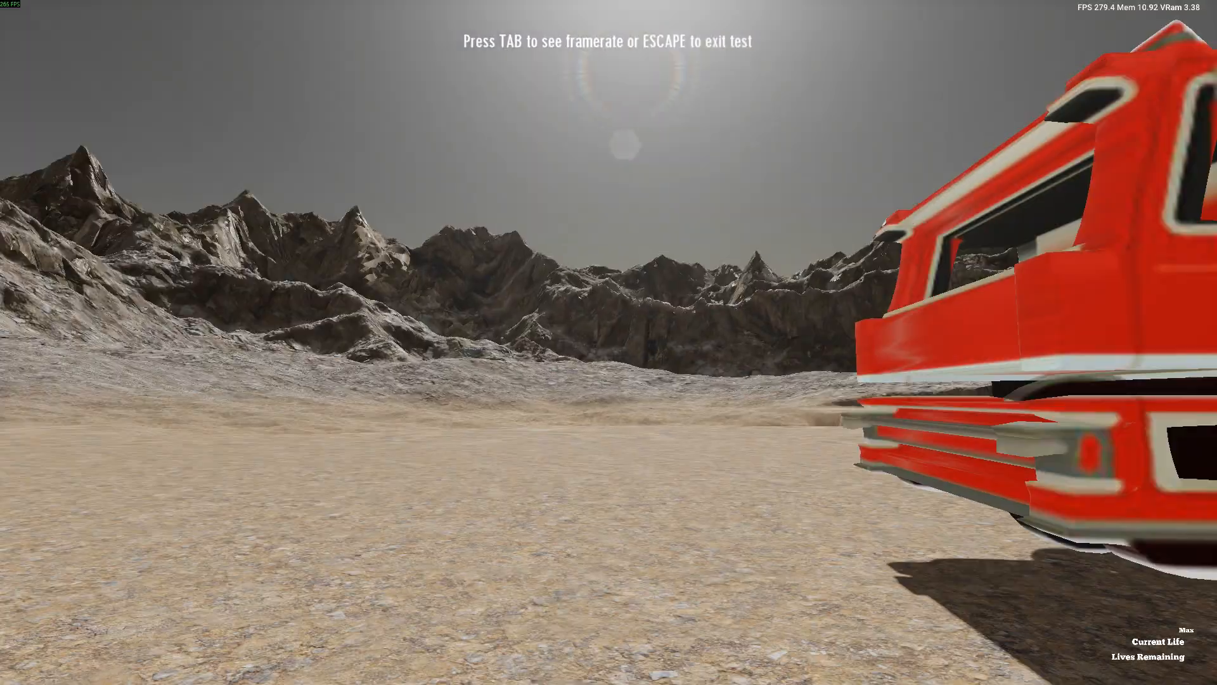
pyautogui.press('w')
pyautogui.press('w')
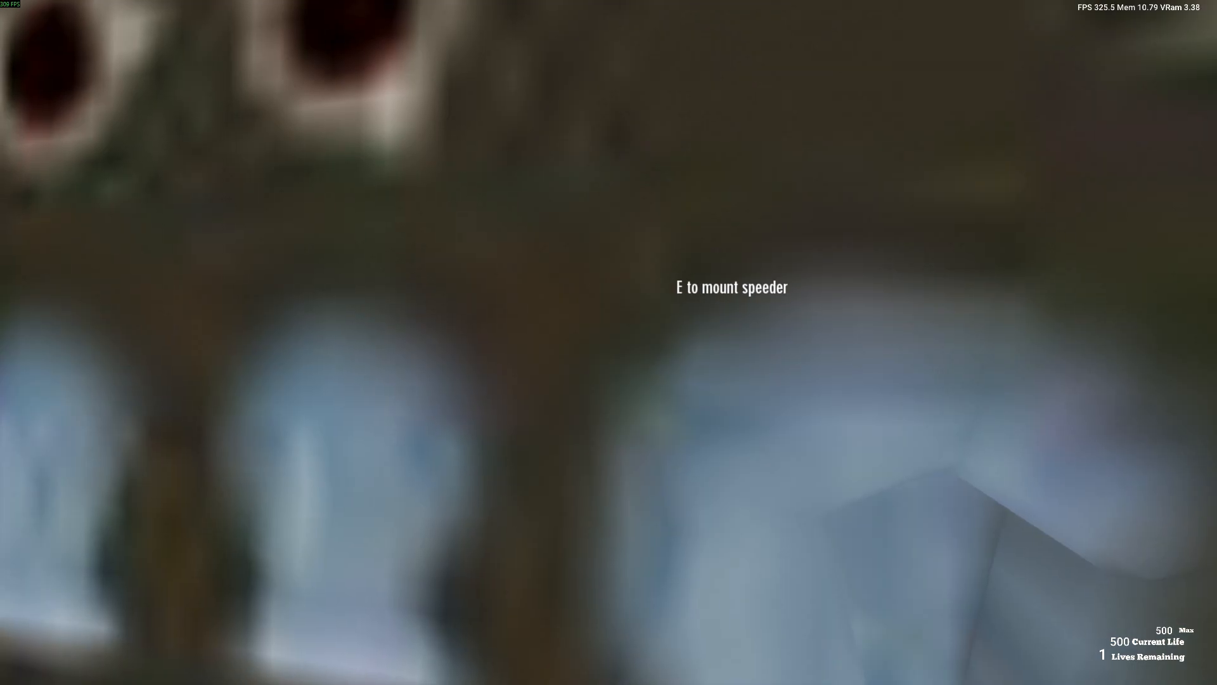
pyautogui.press('e')
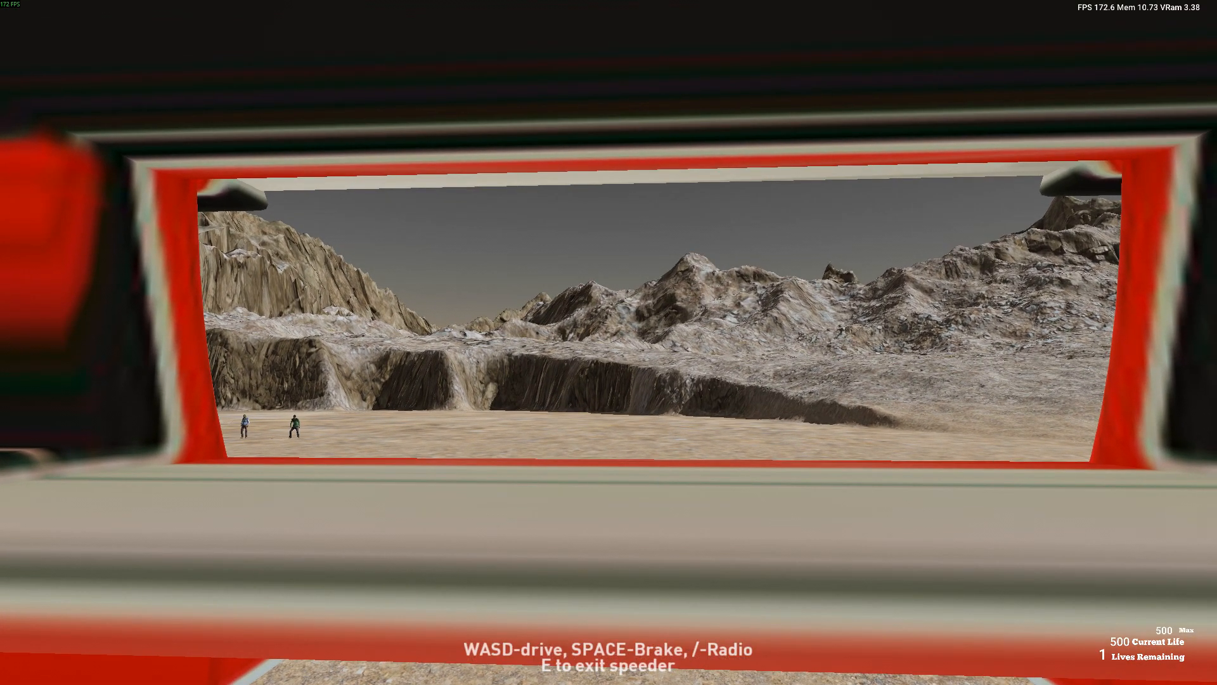
pyautogui.press('Escape')
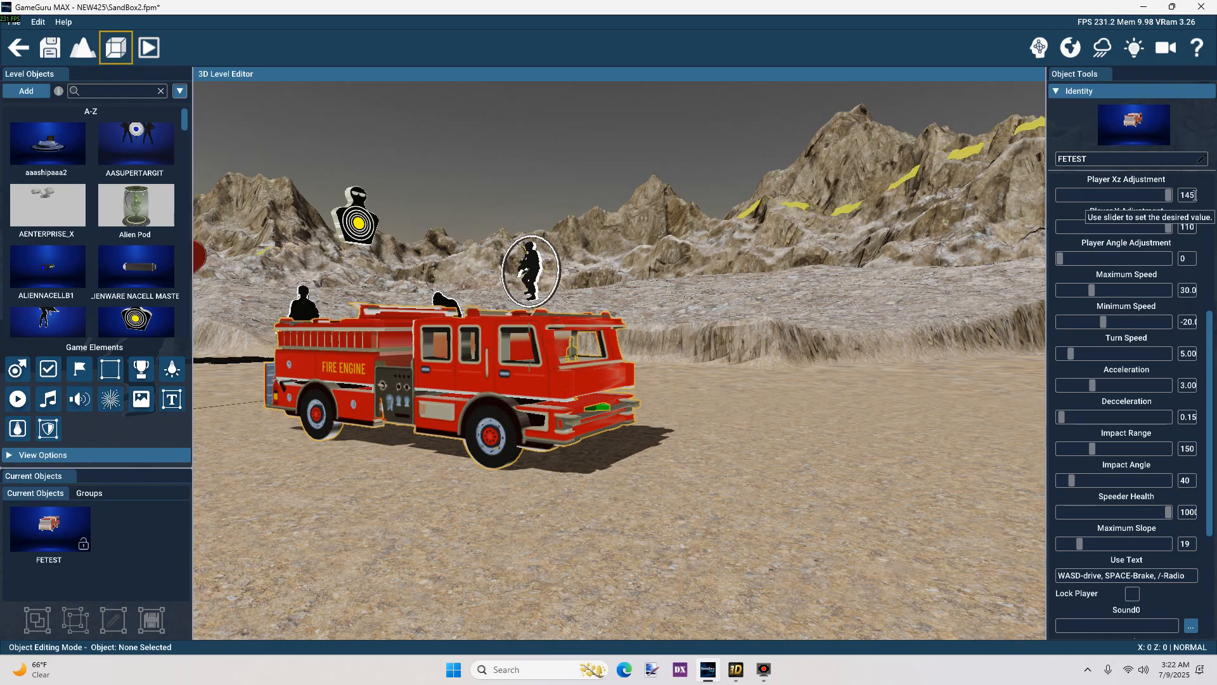
# Set the fire engine's Player Xz Adjustment to 155 and its Player Y Adjustment to 120
pyautogui.press('BackSpace')
pyautogui.press('BackSpace')
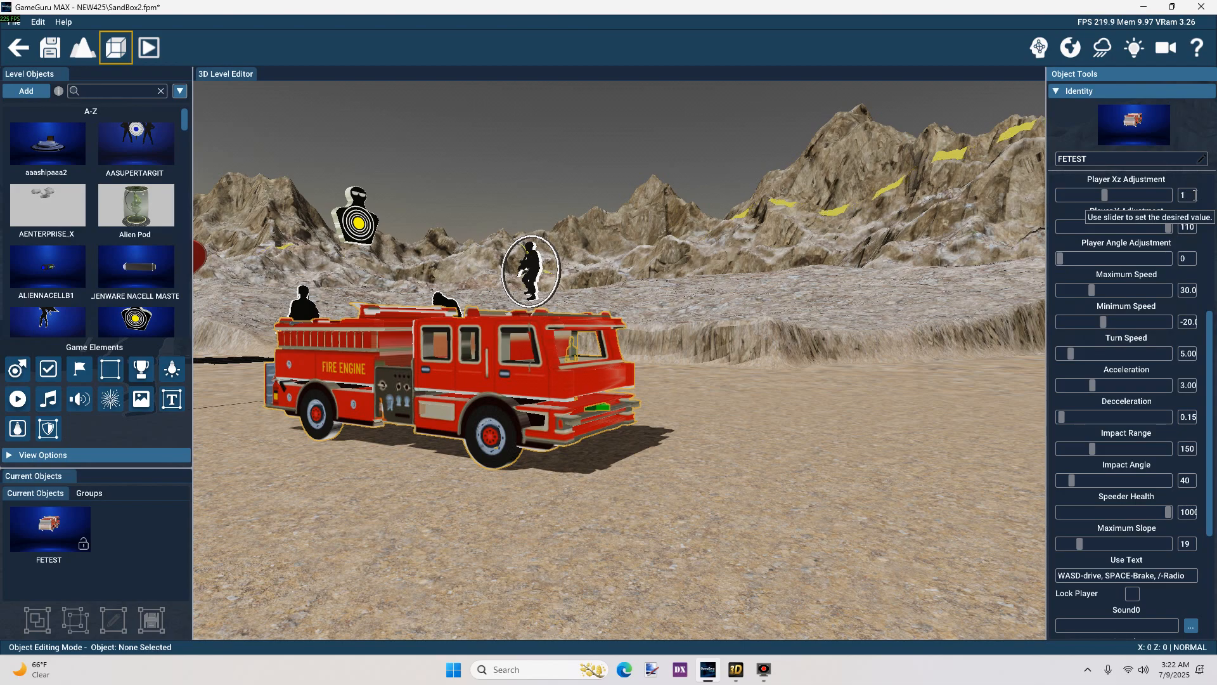
pyautogui.write('55')
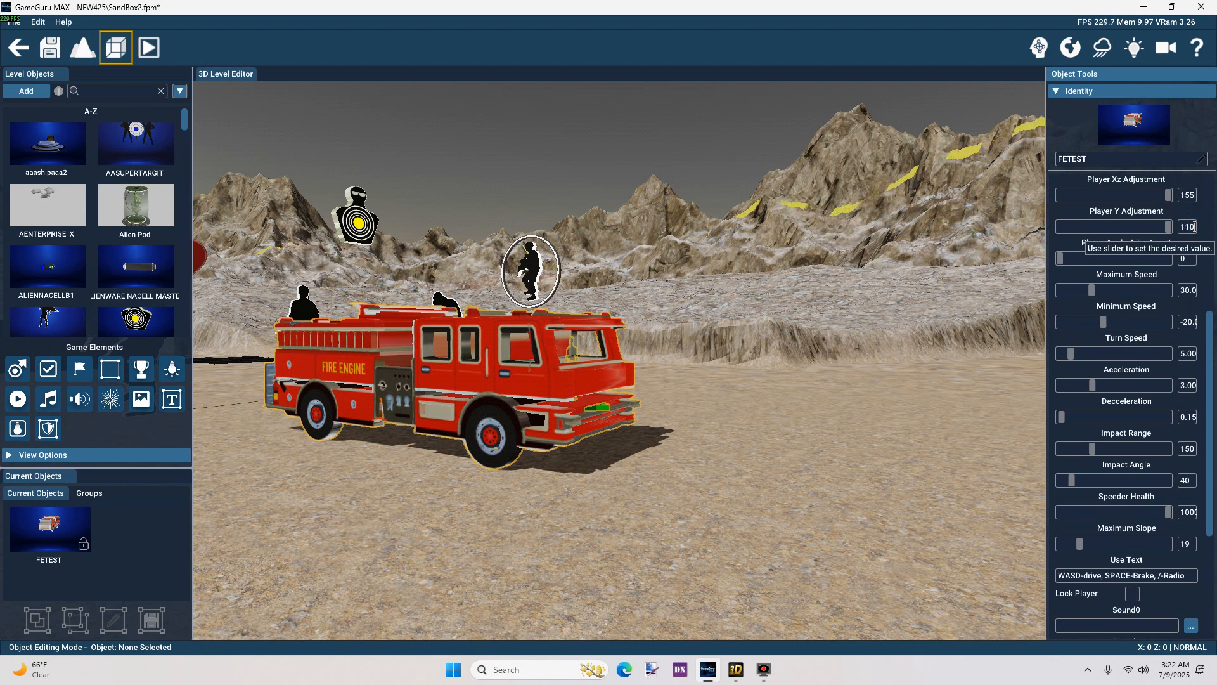
pyautogui.press('BackSpace')
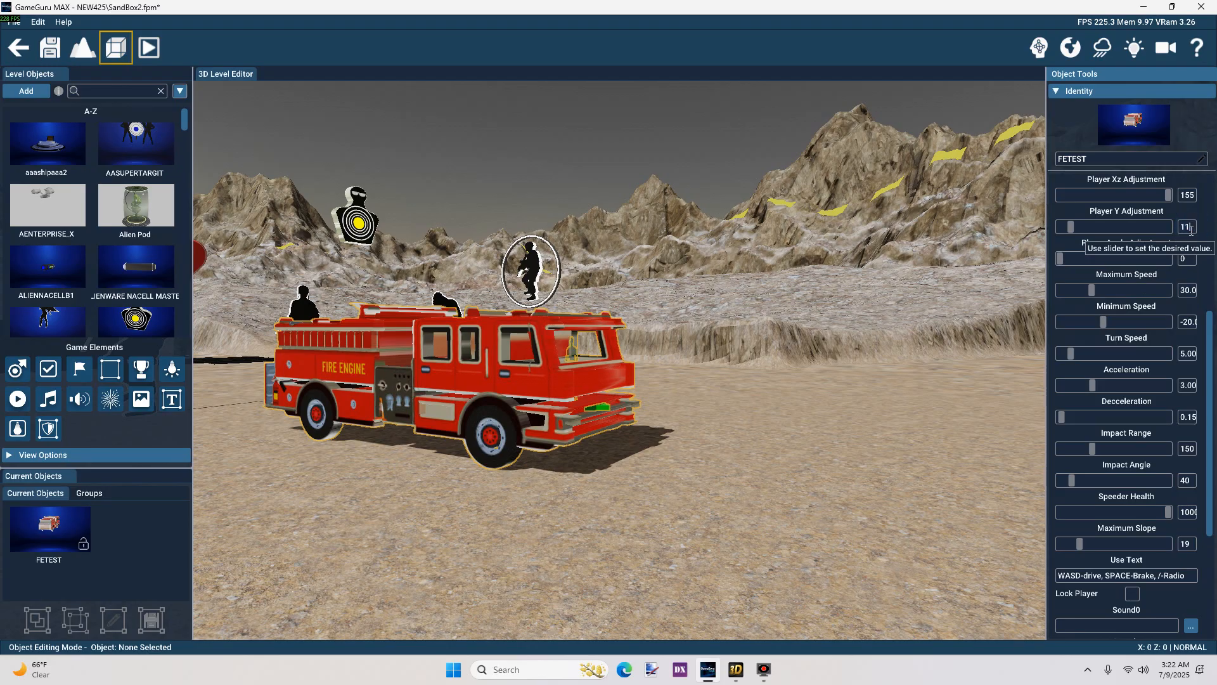
pyautogui.write('20')
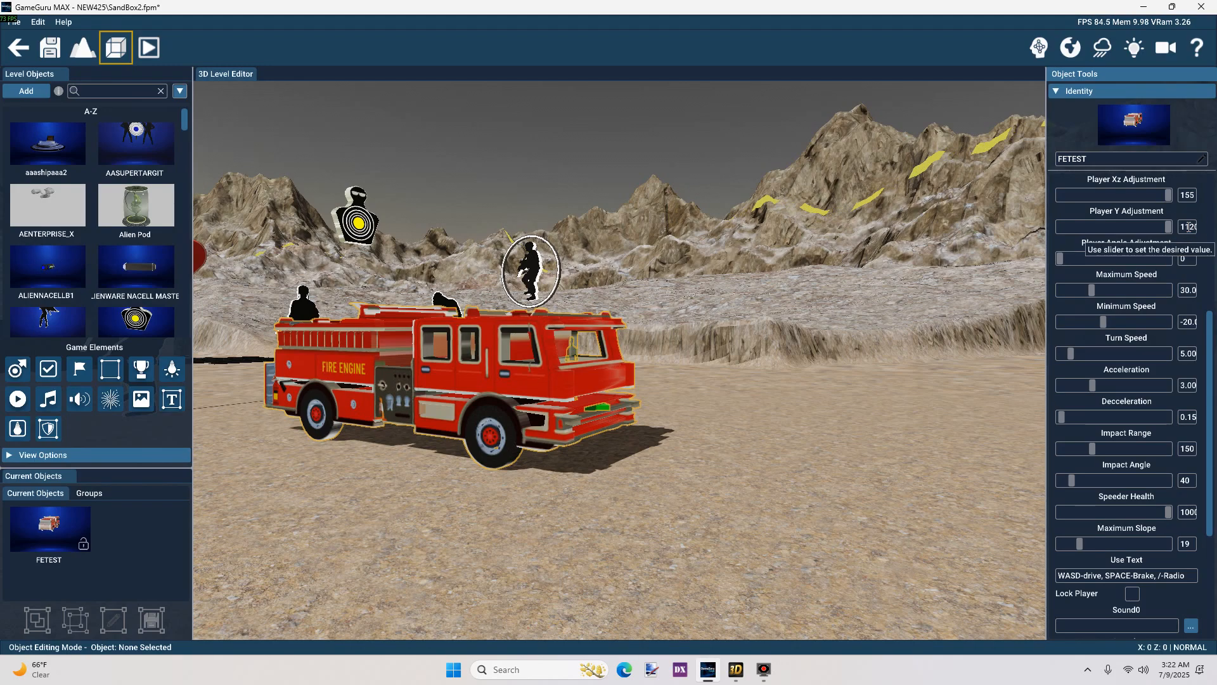
pyautogui.press('BackSpace')
pyautogui.press('BackSpace')
pyautogui.press('BackSpace')
pyautogui.press('BackSpace')
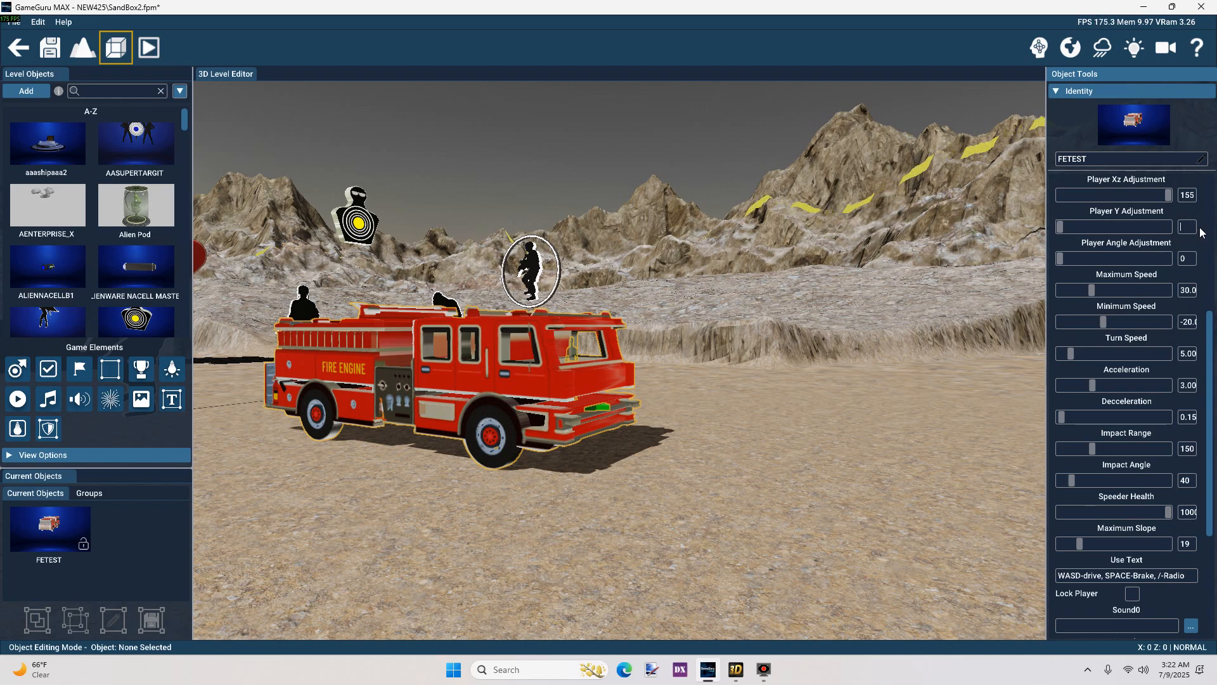
pyautogui.write('120')
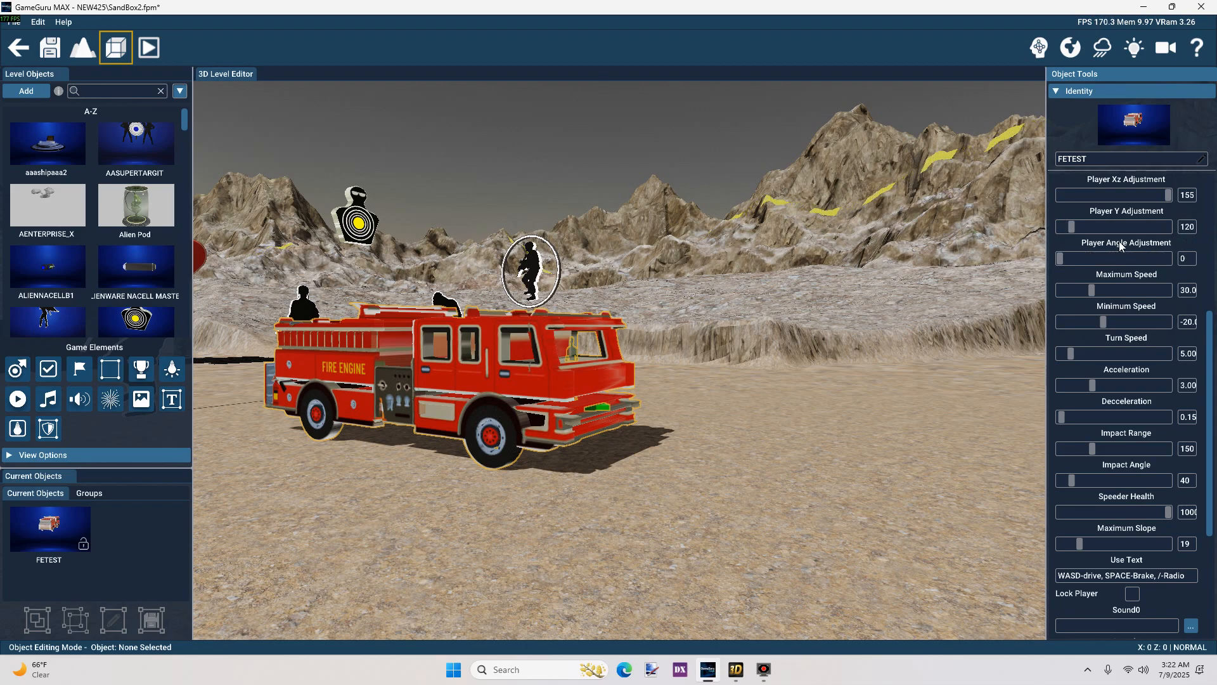
pyautogui.click(828, 396)
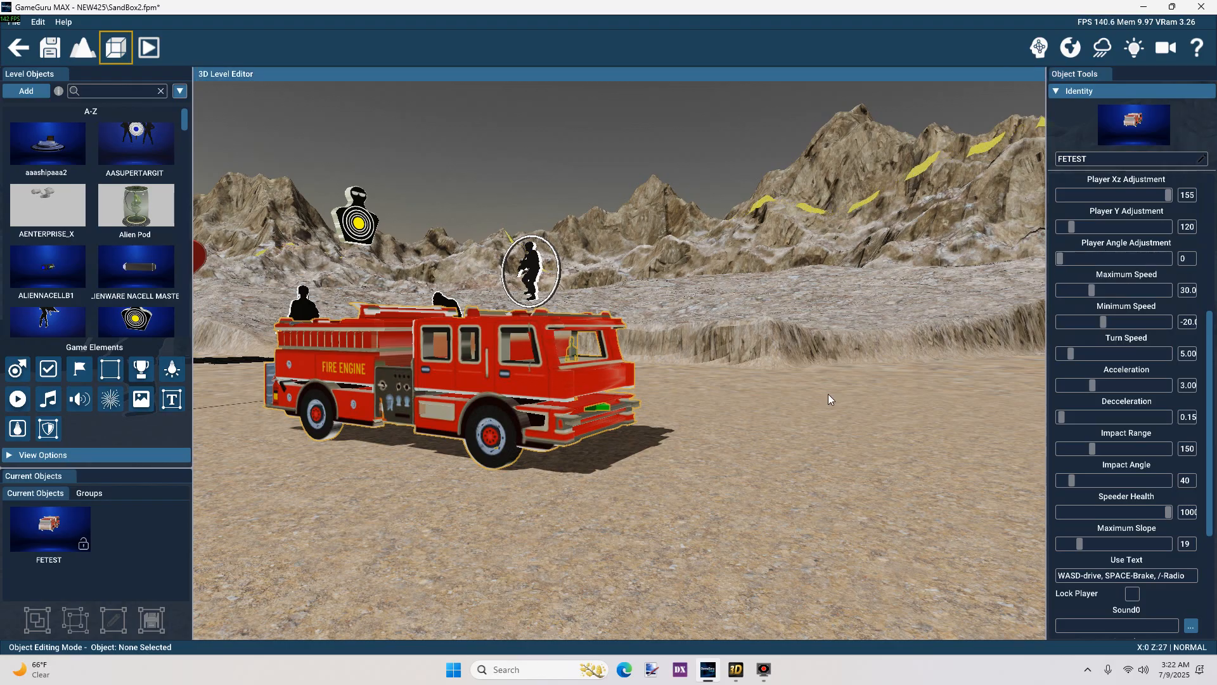
# Start another level test and mount the fire engine from its side pump panel
pyautogui.click(153, 47)
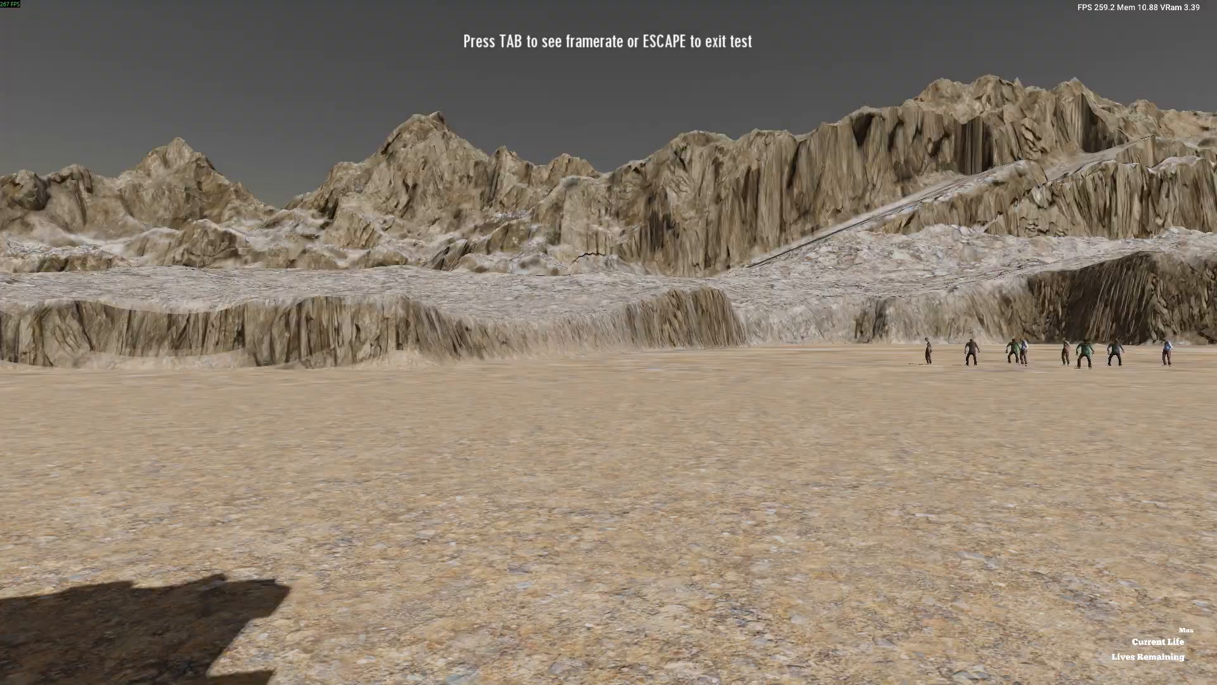
pyautogui.press('d')
pyautogui.press('w')
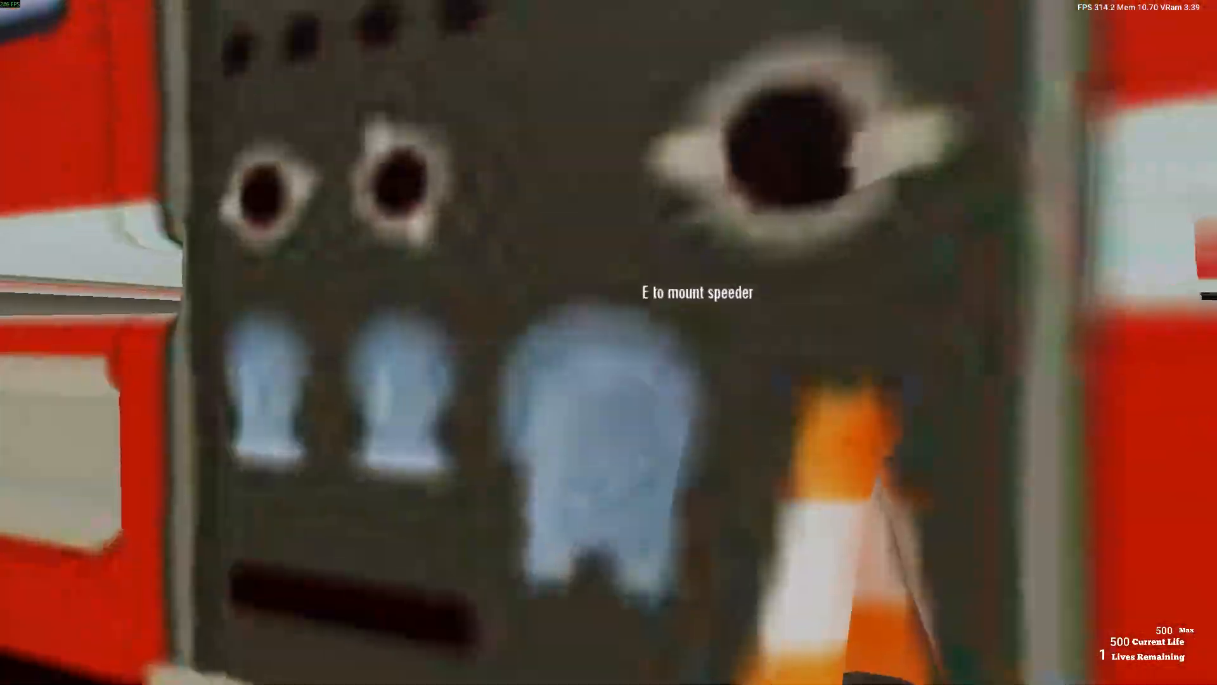
pyautogui.press('e')
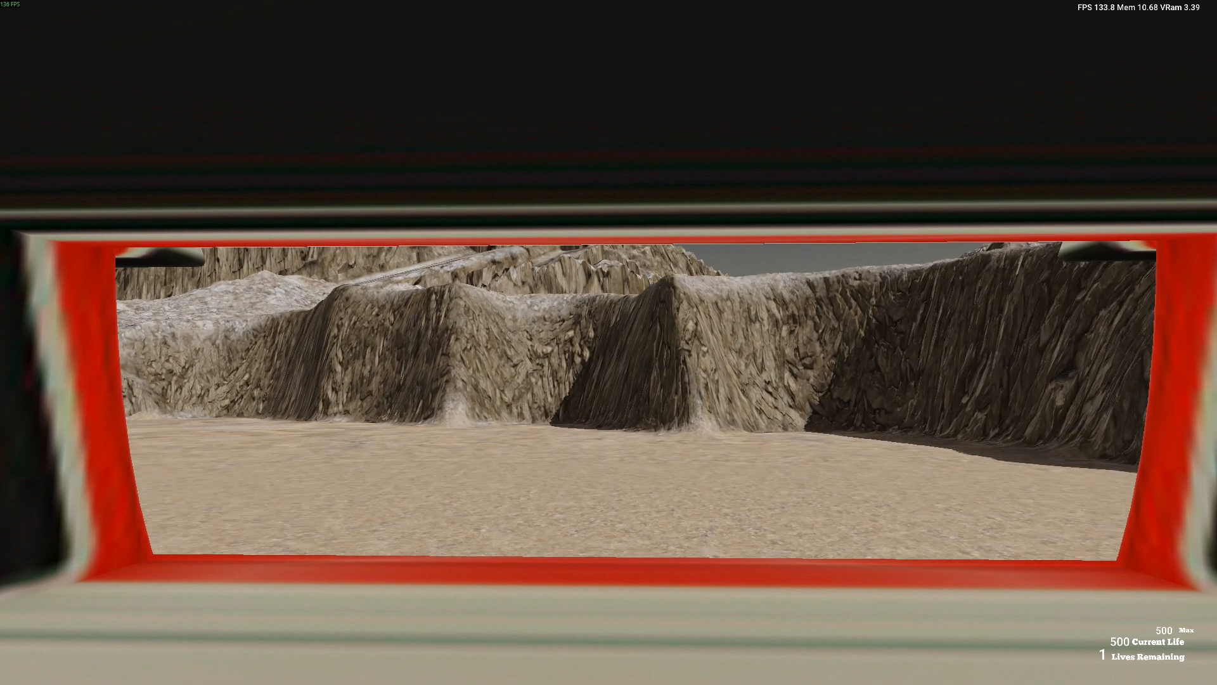
# Drive the fire engine across the desert and around the target figures to check its handling and cab view, and end the test
pyautogui.press('a')
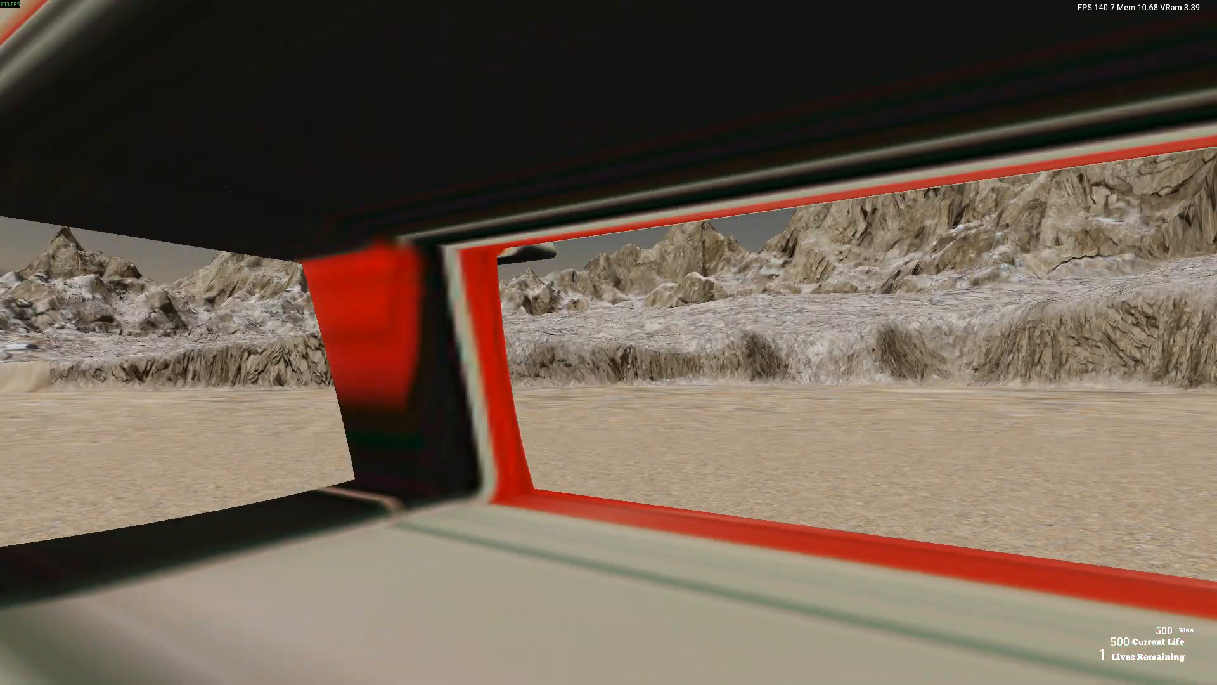
pyautogui.press('a')
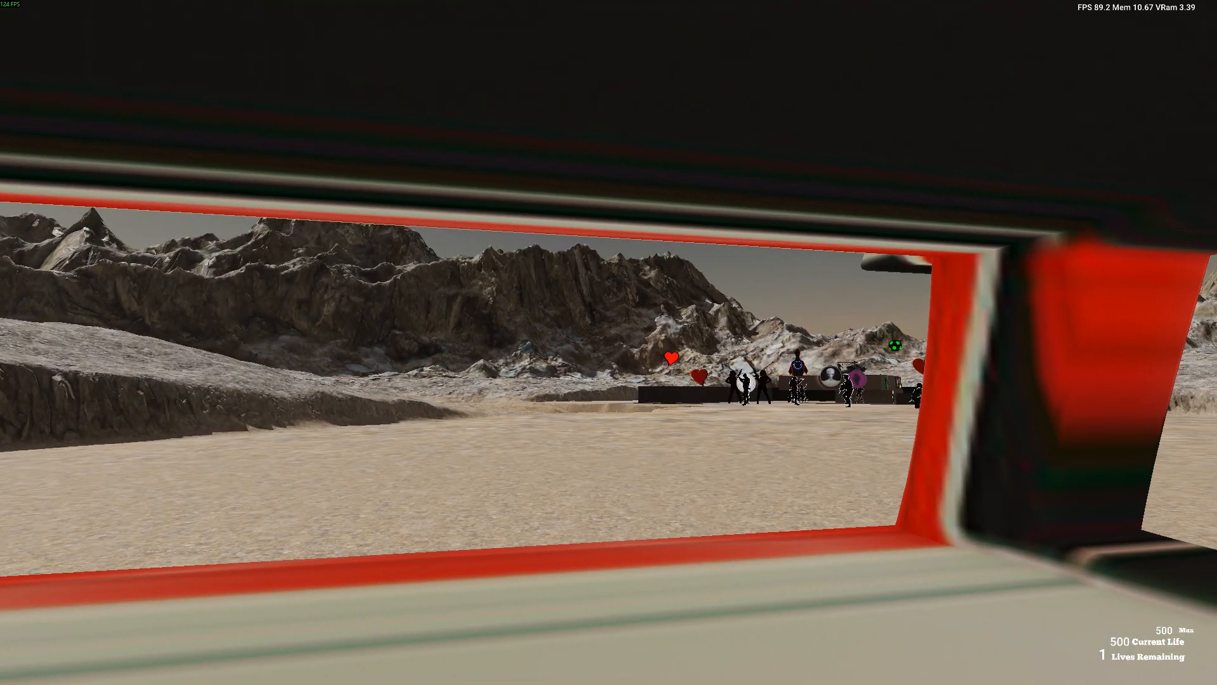
pyautogui.press('d')
pyautogui.press('w')
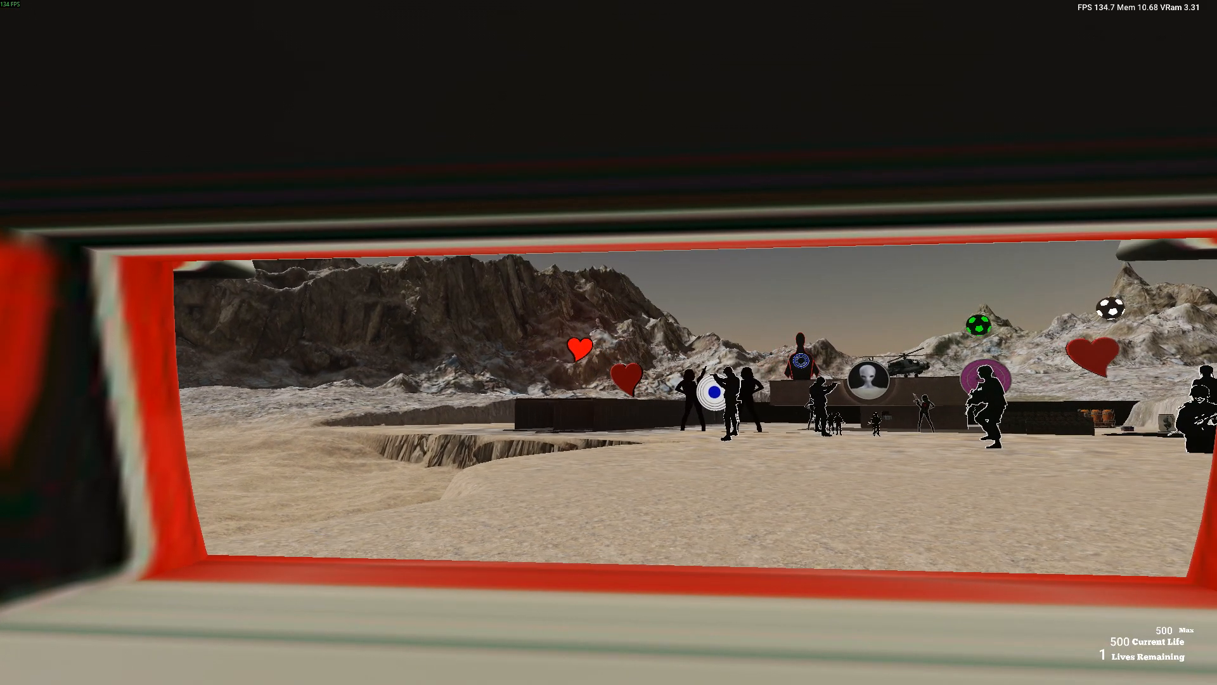
pyautogui.press('w')
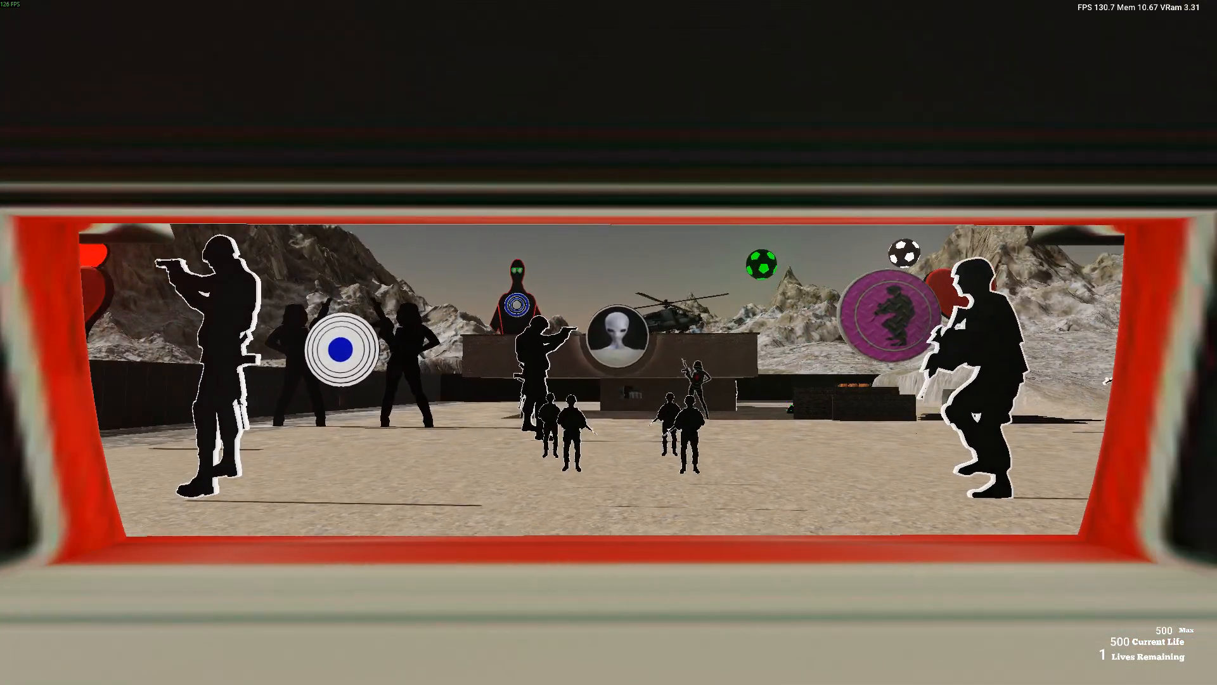
pyautogui.press('w')
pyautogui.press('w')
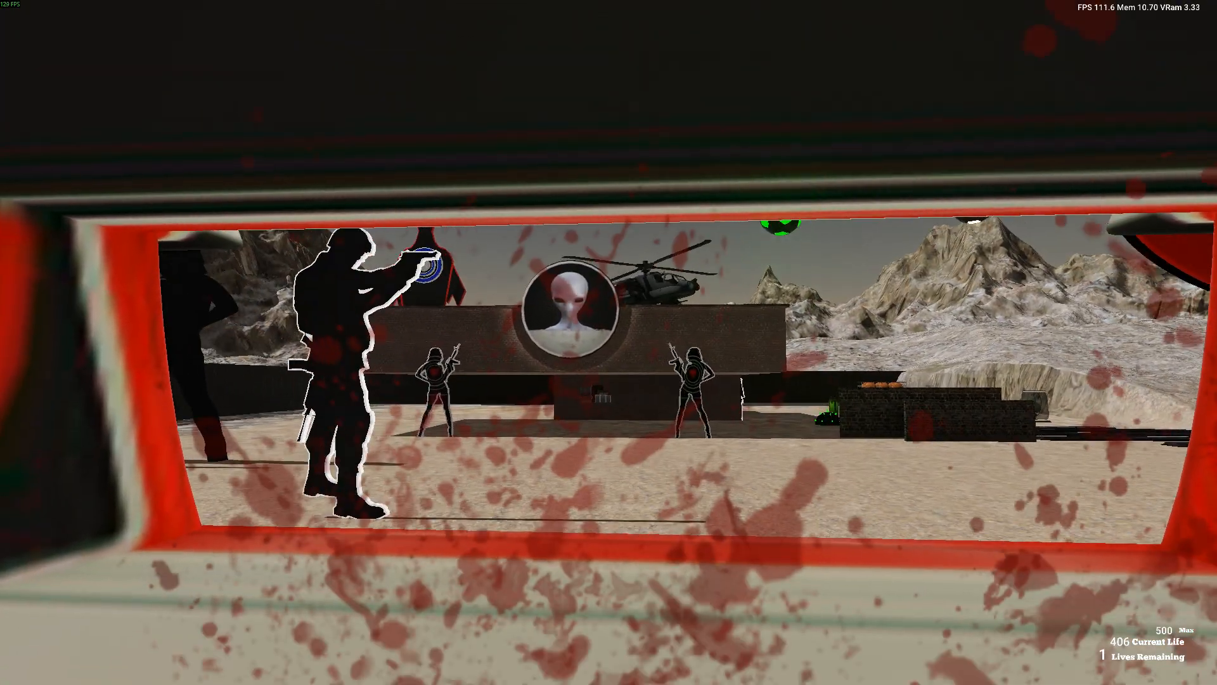
pyautogui.press('d')
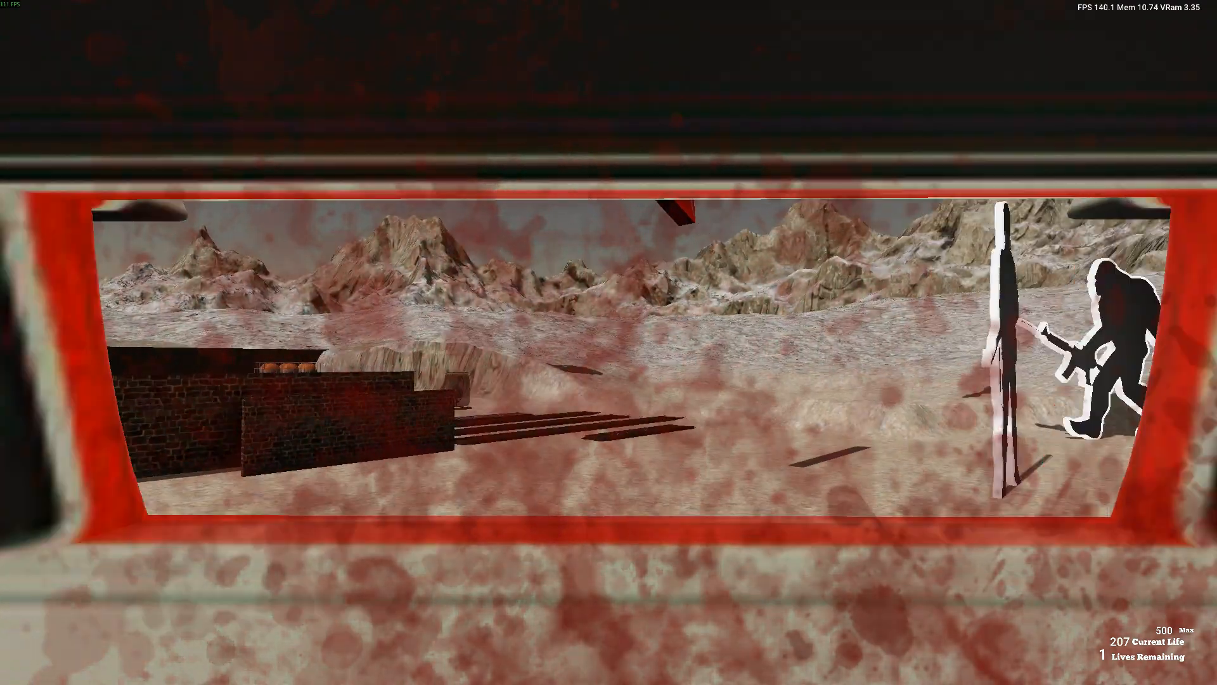
pyautogui.press('d')
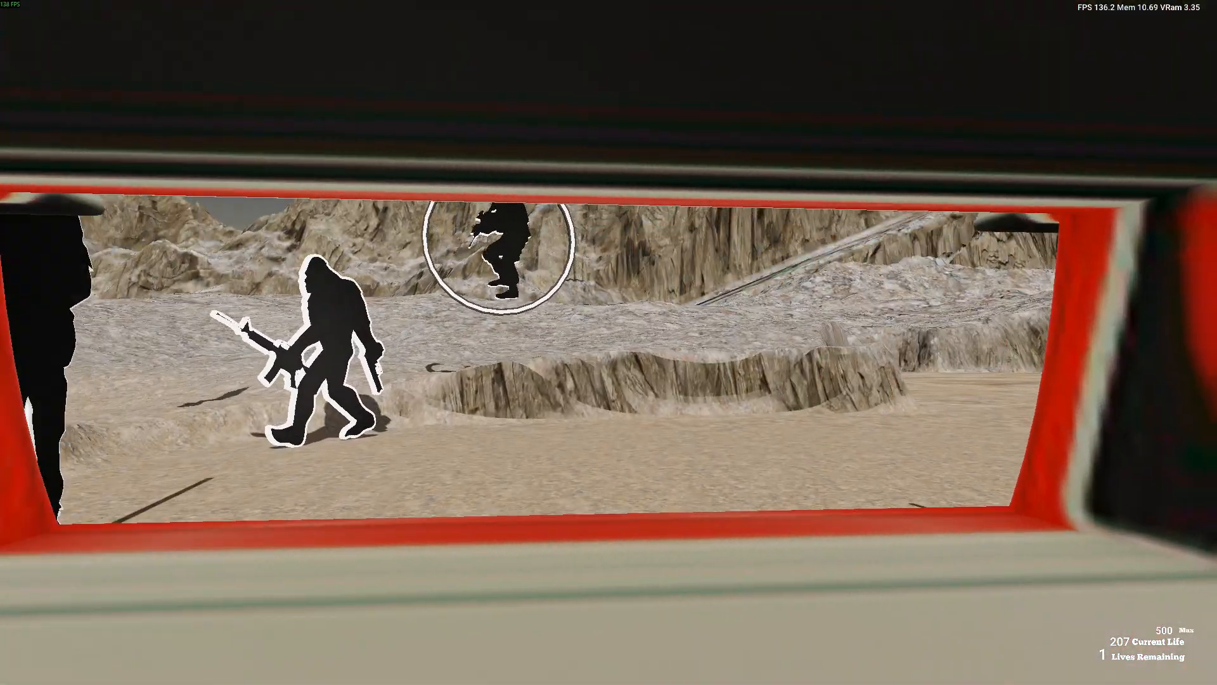
pyautogui.press('w')
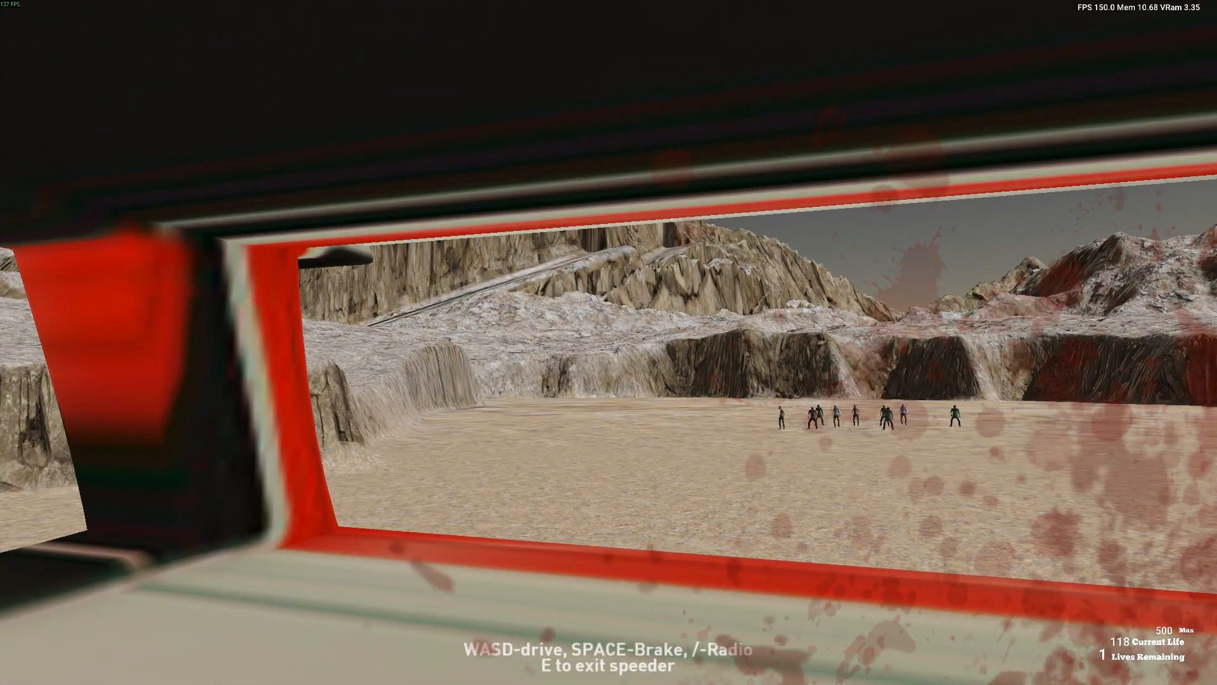
pyautogui.press('d')
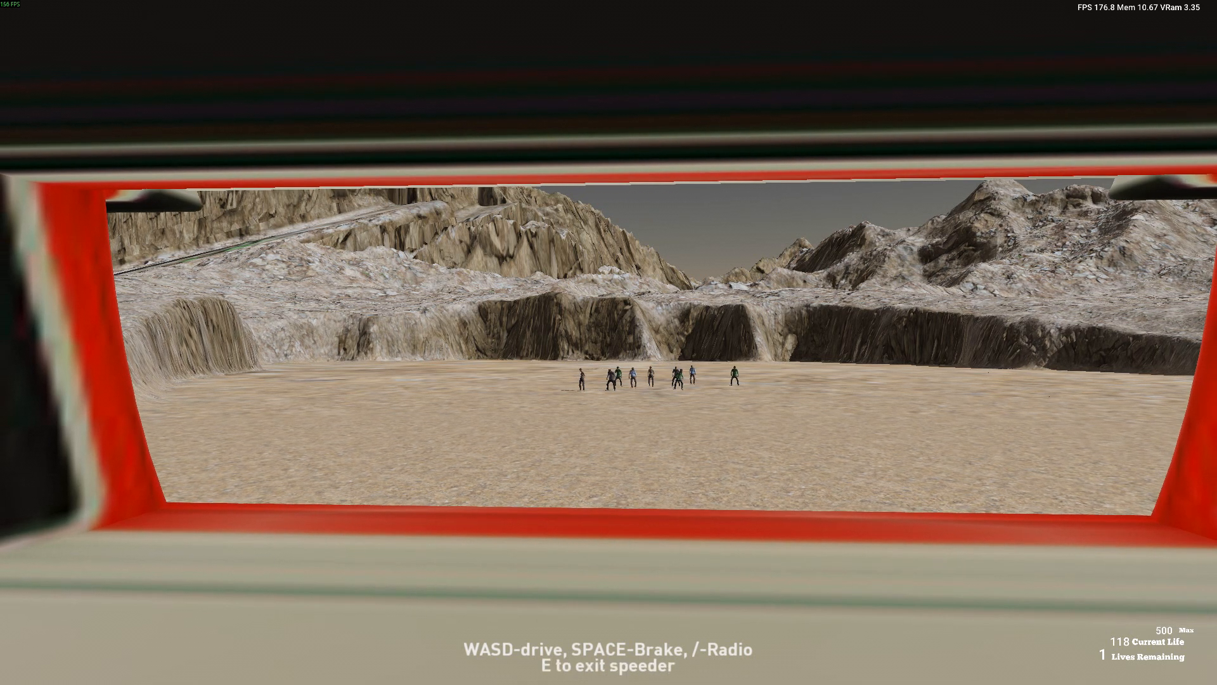
pyautogui.press('Escape')
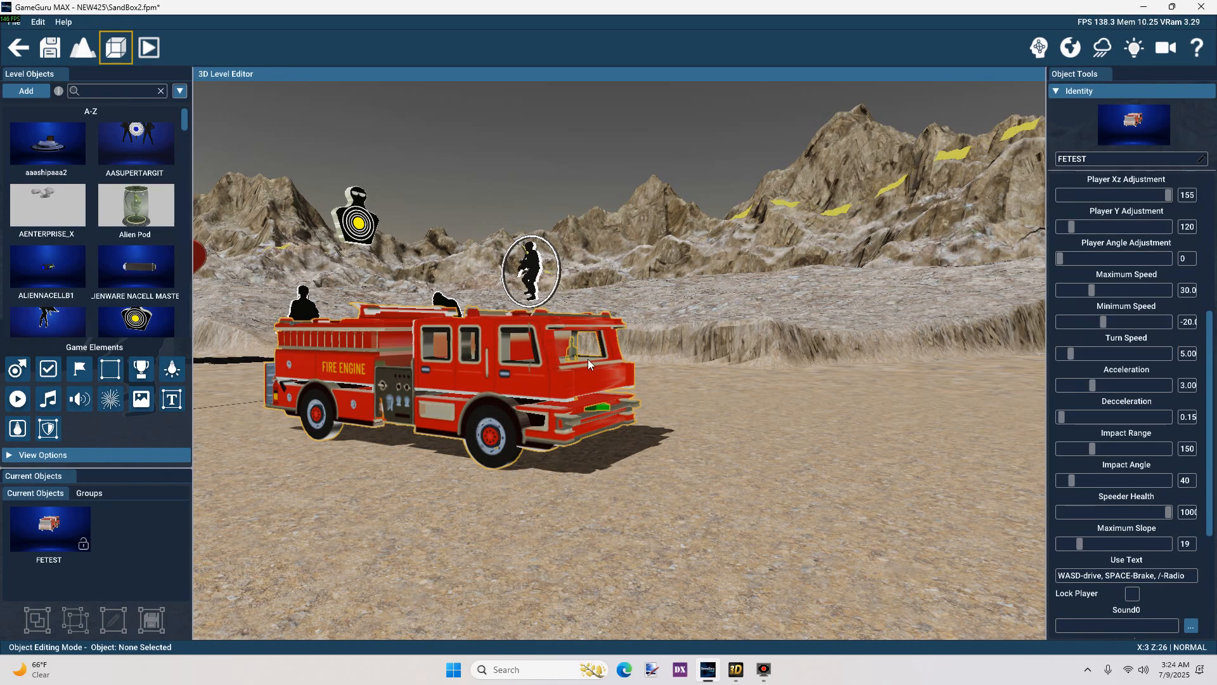
# Select the fire engine in the level and set its Turn Speed to 1.75 and its Acceleration to 6.32
pyautogui.moveTo(674, 480); pyautogui.dragTo(196, 493, button='right')
pyautogui.press('w')
pyautogui.press('d')
pyautogui.press('w')
pyautogui.press('d')
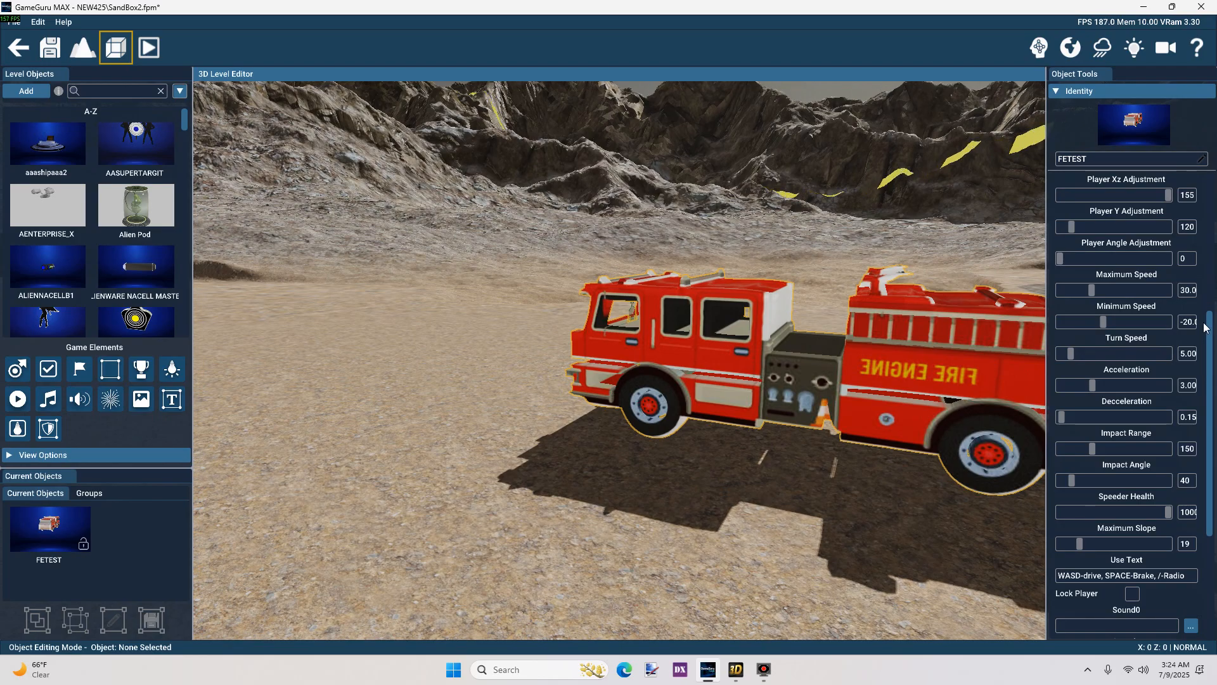
pyautogui.click(880, 379)
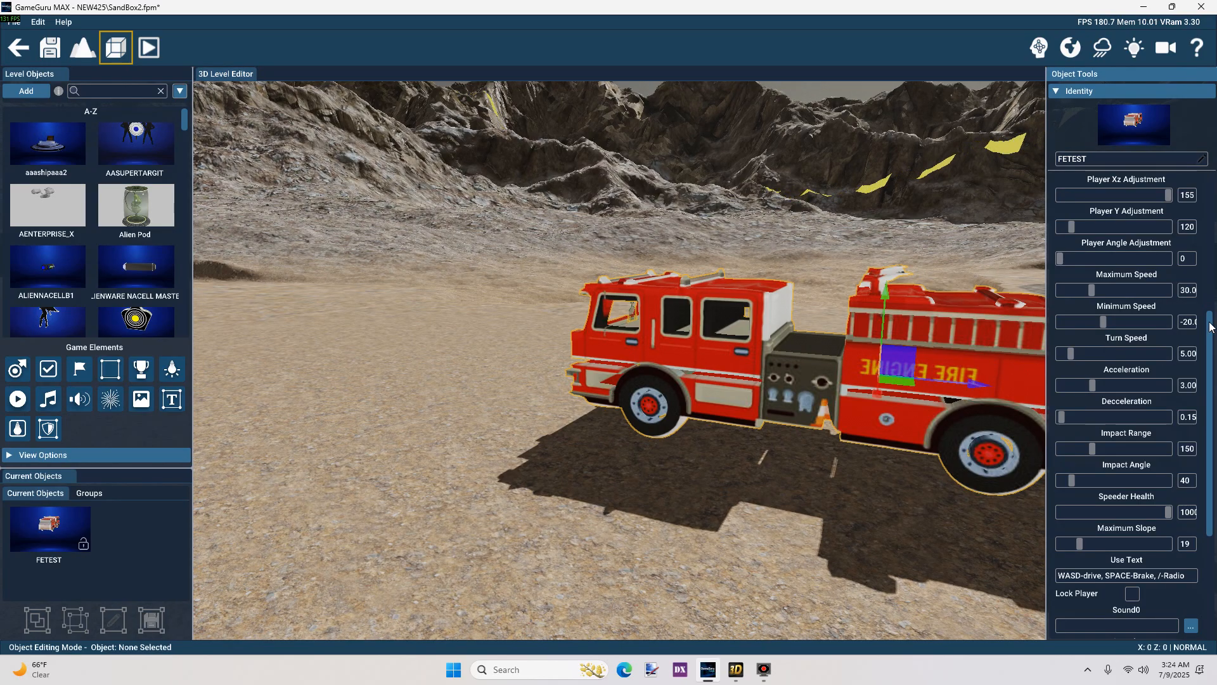
pyautogui.click(1071, 358)
pyautogui.moveTo(1067, 357); pyautogui.dragTo(1064, 359)
pyautogui.moveTo(1092, 388); pyautogui.dragTo(1128, 385)
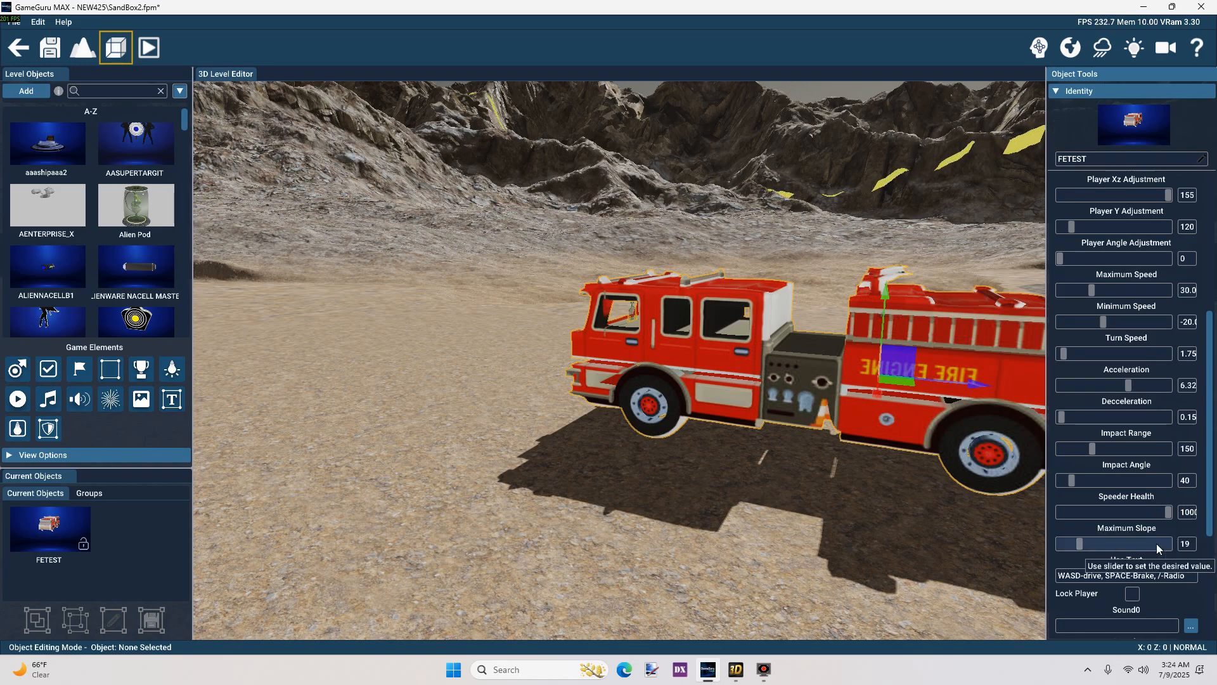
# Set the fire engine's Maximum Slope to 20 and raise its Maximum Speed to about 75.6
pyautogui.click(1189, 544)
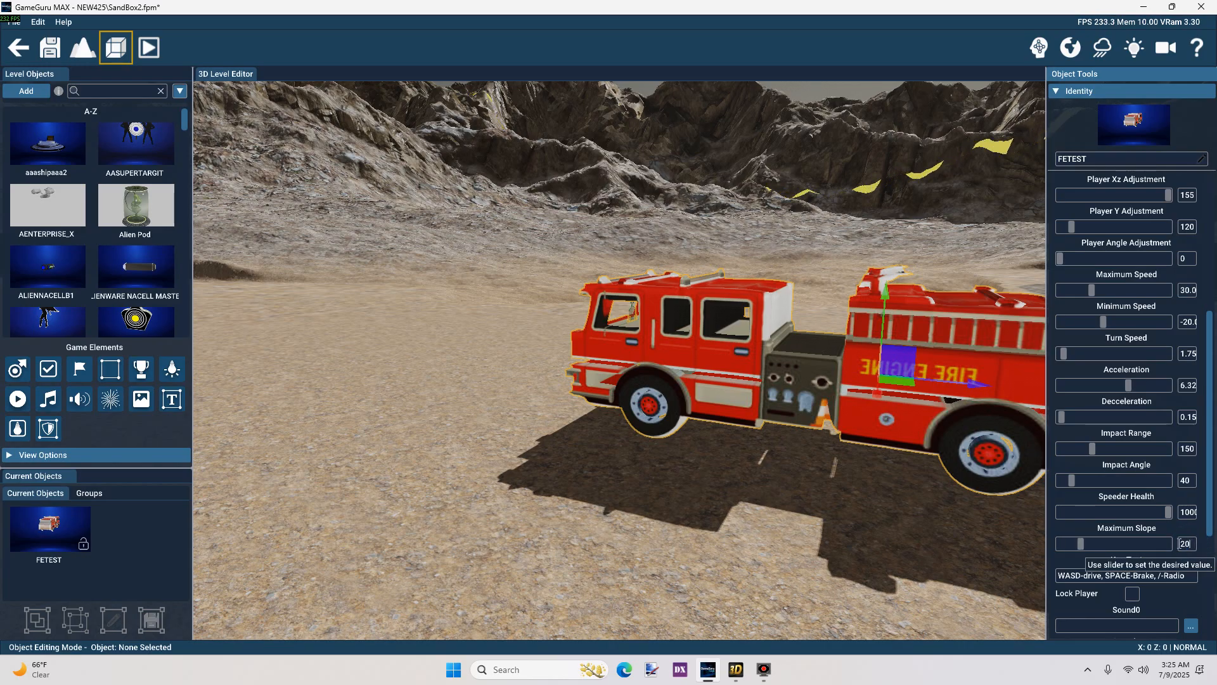
pyautogui.click(812, 539)
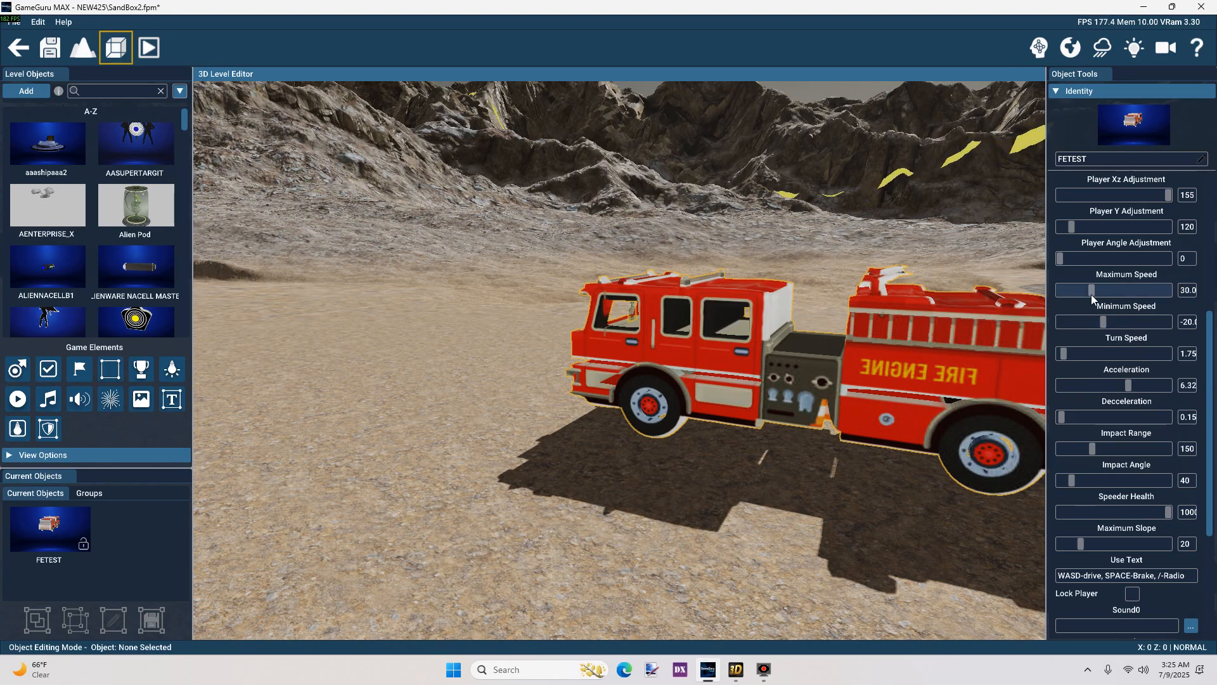
pyautogui.moveTo(1091, 291); pyautogui.dragTo(1140, 292)
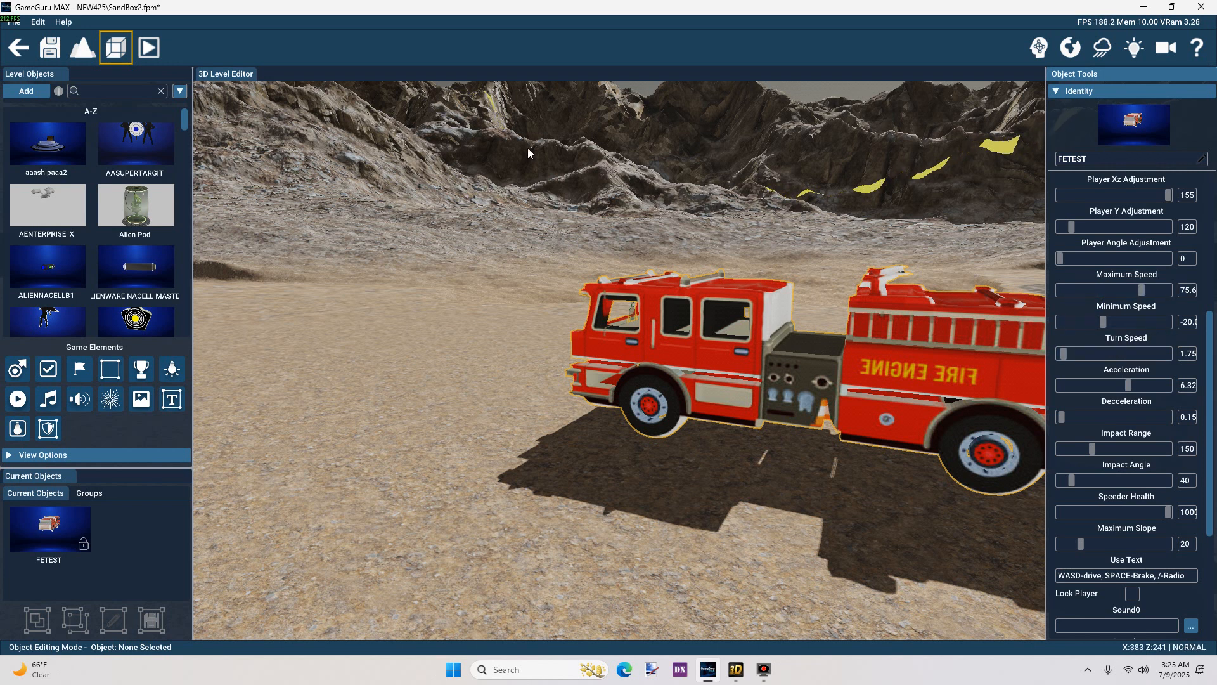
# Test the level, mount the fire engine from its side pump panel, and drive it across the desert along the cliffs
pyautogui.click(157, 52)
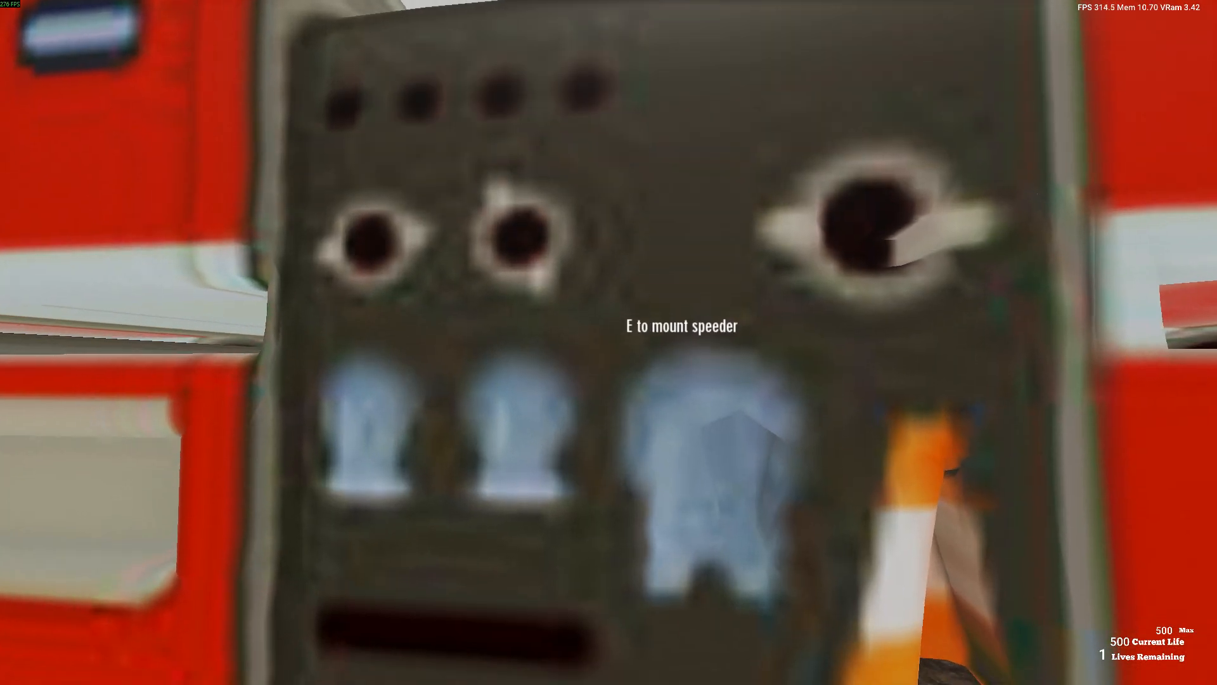
pyautogui.press('e')
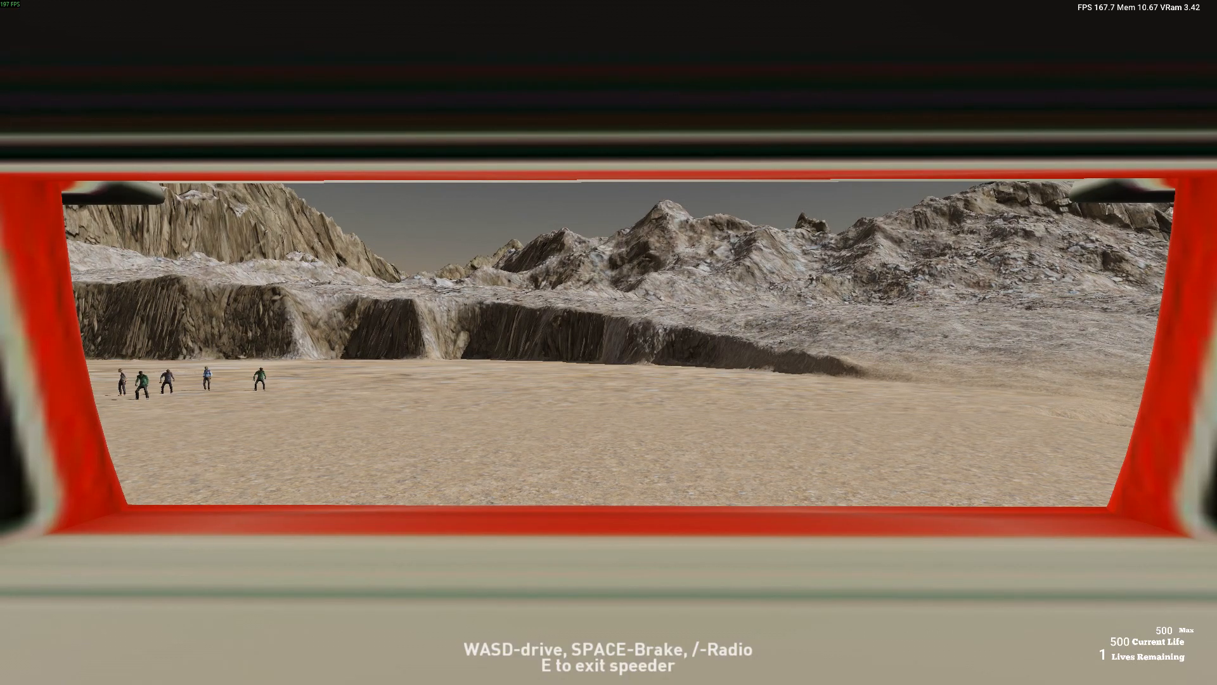
pyautogui.press('w')
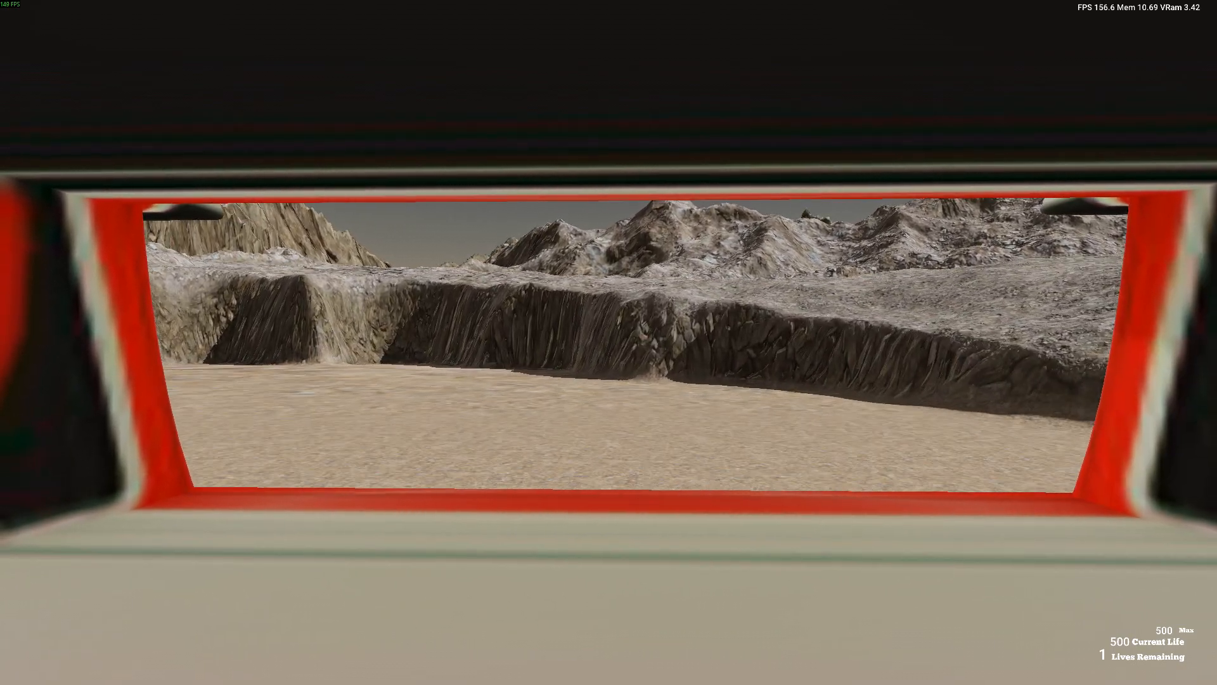
pyautogui.press('w')
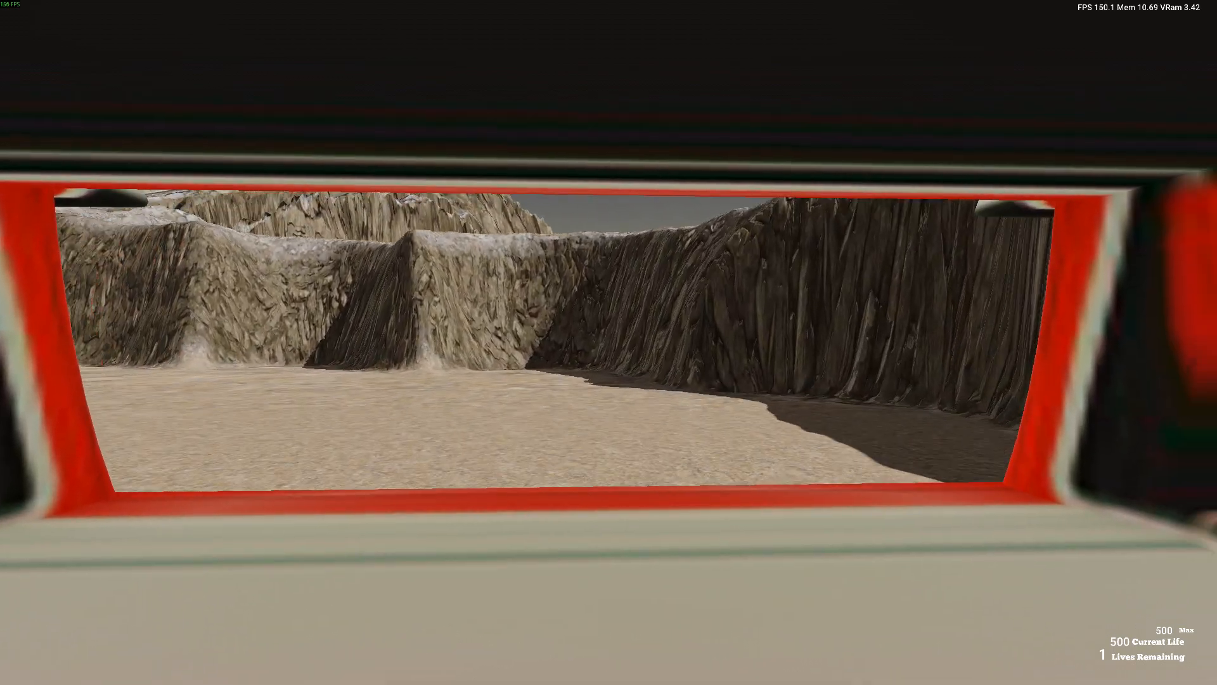
pyautogui.press('w')
pyautogui.press('w')
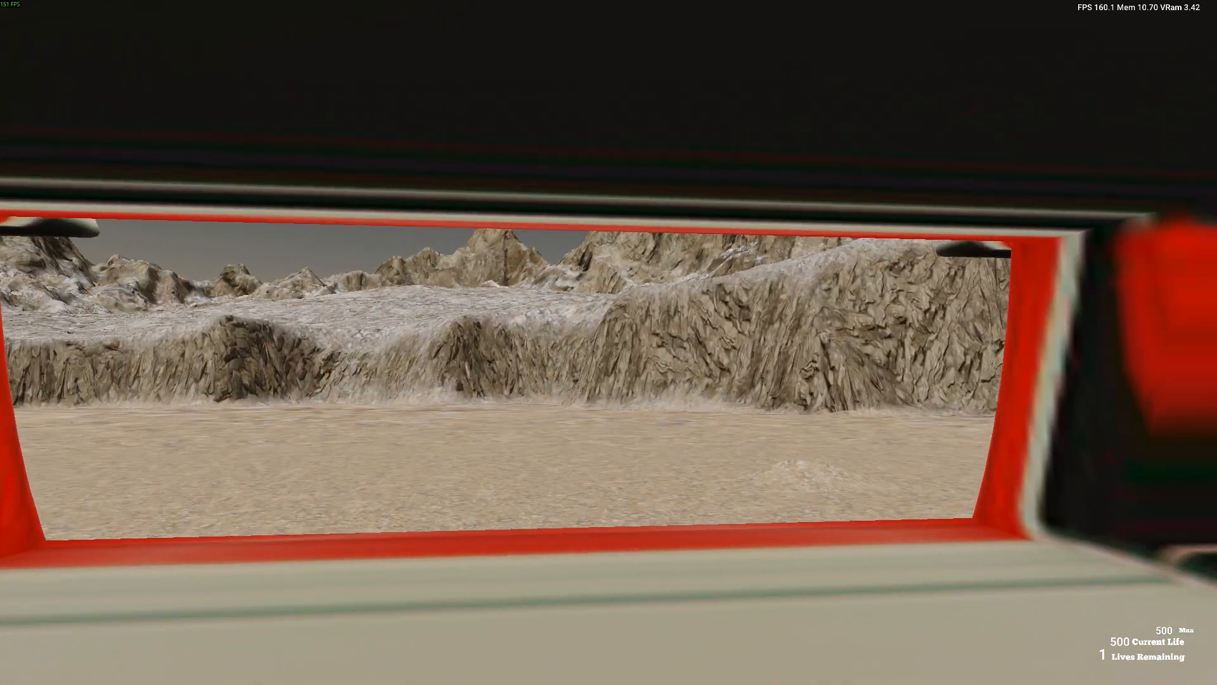
# Drive the fire engine out over the water toward the distant targets while looking through the windshield and side window
pyautogui.press('w')
pyautogui.press('w')
pyautogui.press('w')
pyautogui.press('w')
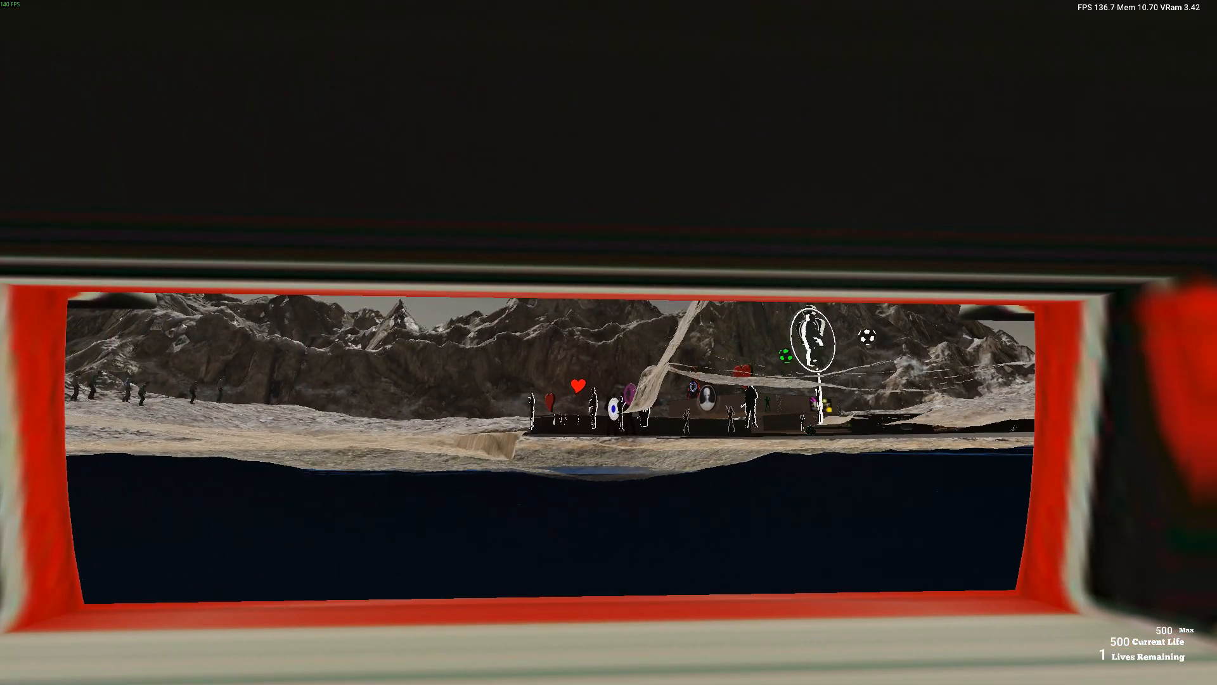
pyautogui.press('w')
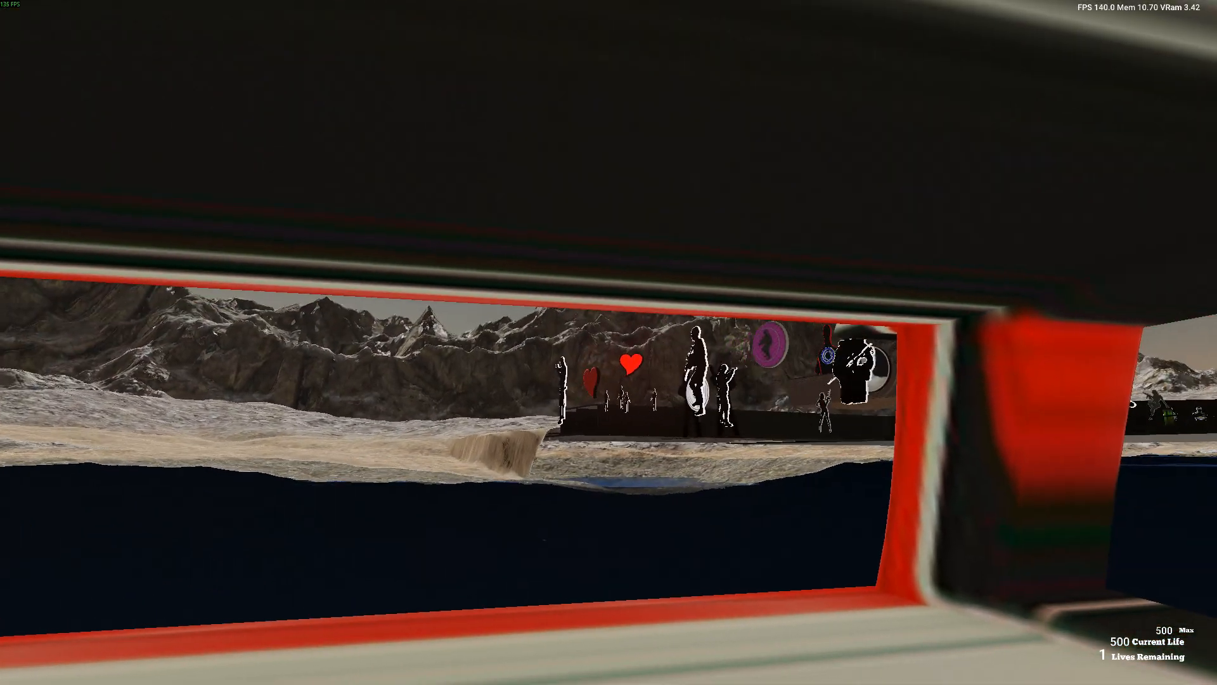
pyautogui.press('w')
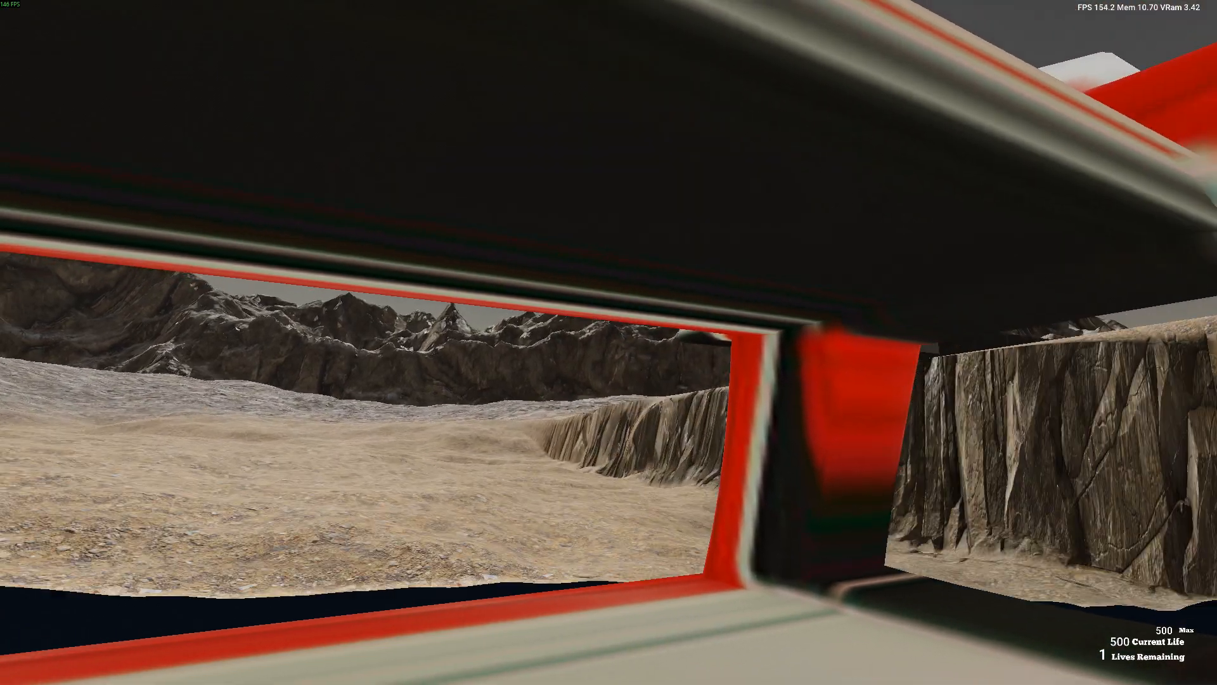
pyautogui.press('w')
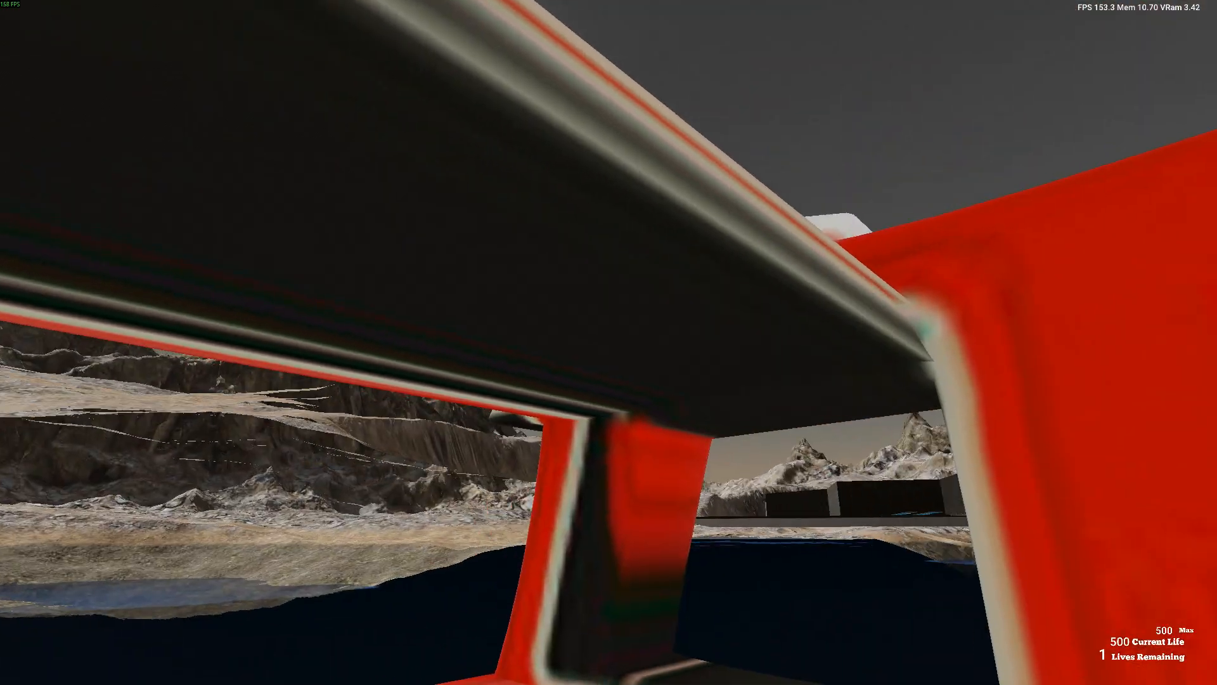
# Steer the fire engine across the water toward the large dark structure to check its turning, and end the test
pyautogui.press('w')
pyautogui.press('d')
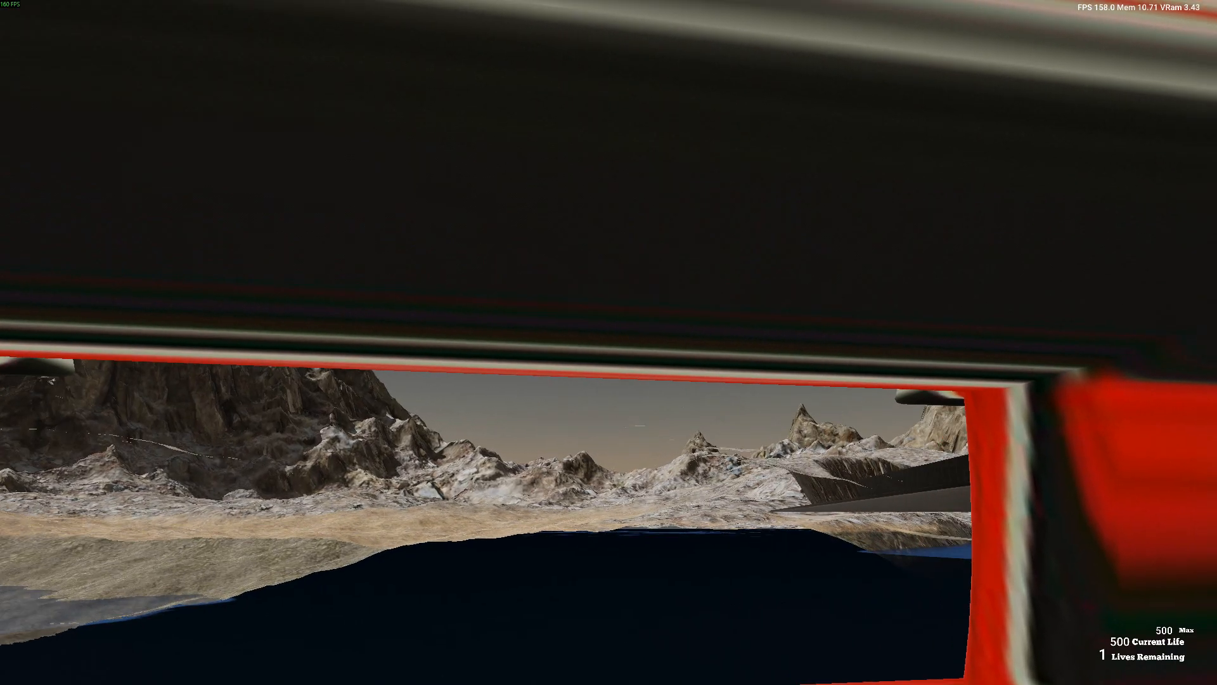
pyautogui.press('w')
pyautogui.press('d')
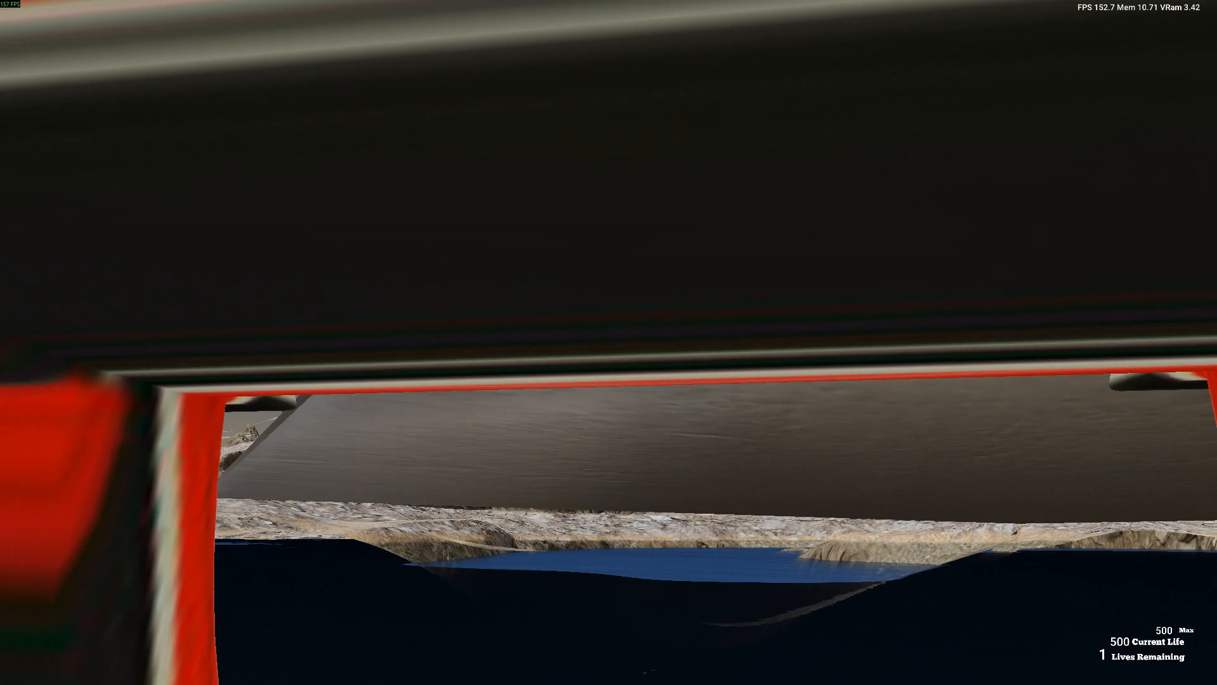
pyautogui.press('w')
pyautogui.press('d')
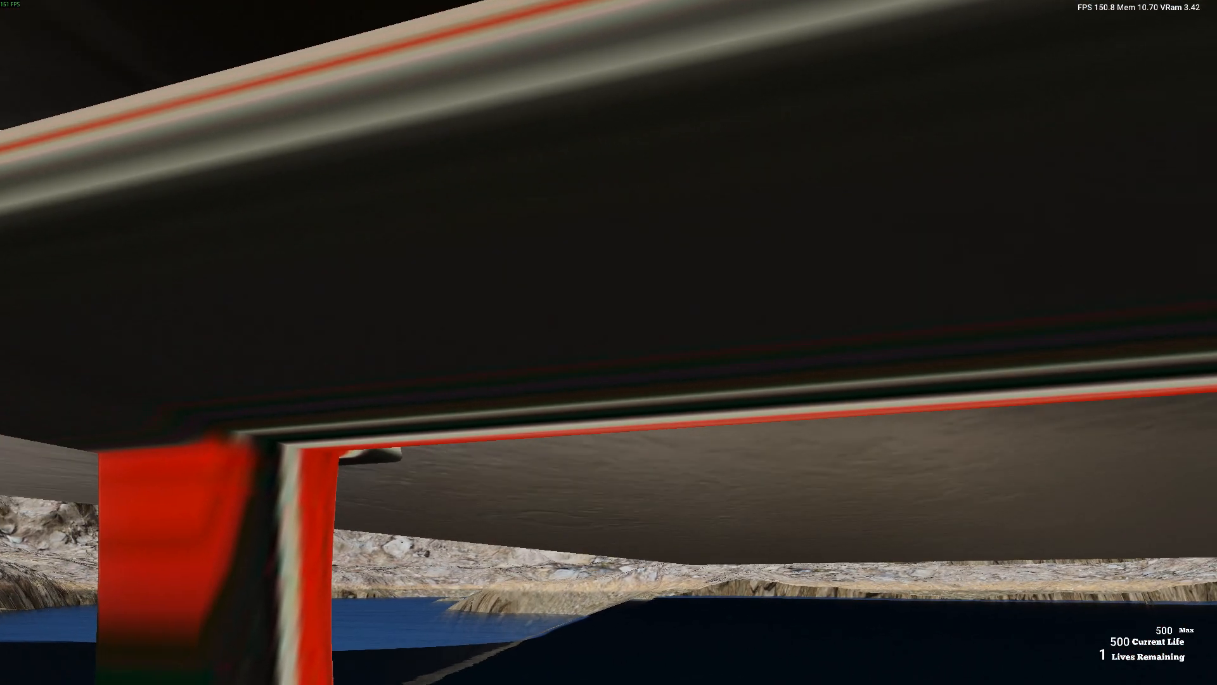
pyautogui.press('Escape')
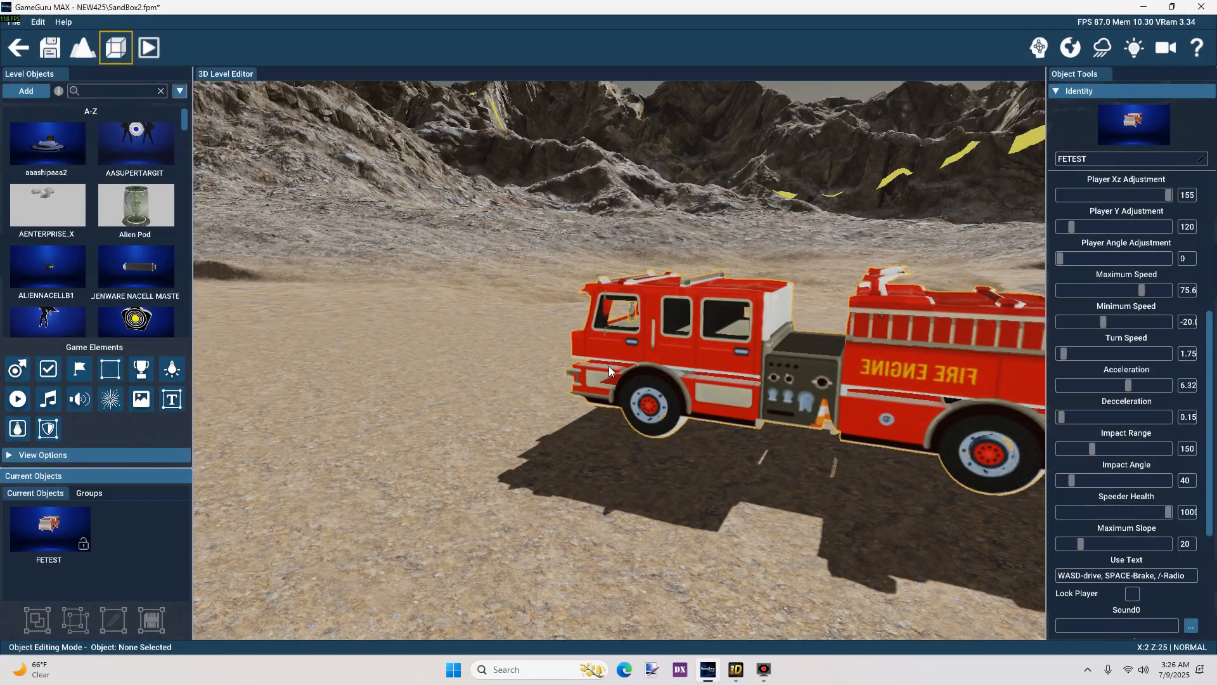
# View the fire engine from its front side, start another level test, and mount it from its pump panel
pyautogui.press('w')
pyautogui.moveTo(528, 429); pyautogui.dragTo(570, 409, button='right')
pyautogui.press('a')
pyautogui.press('d')
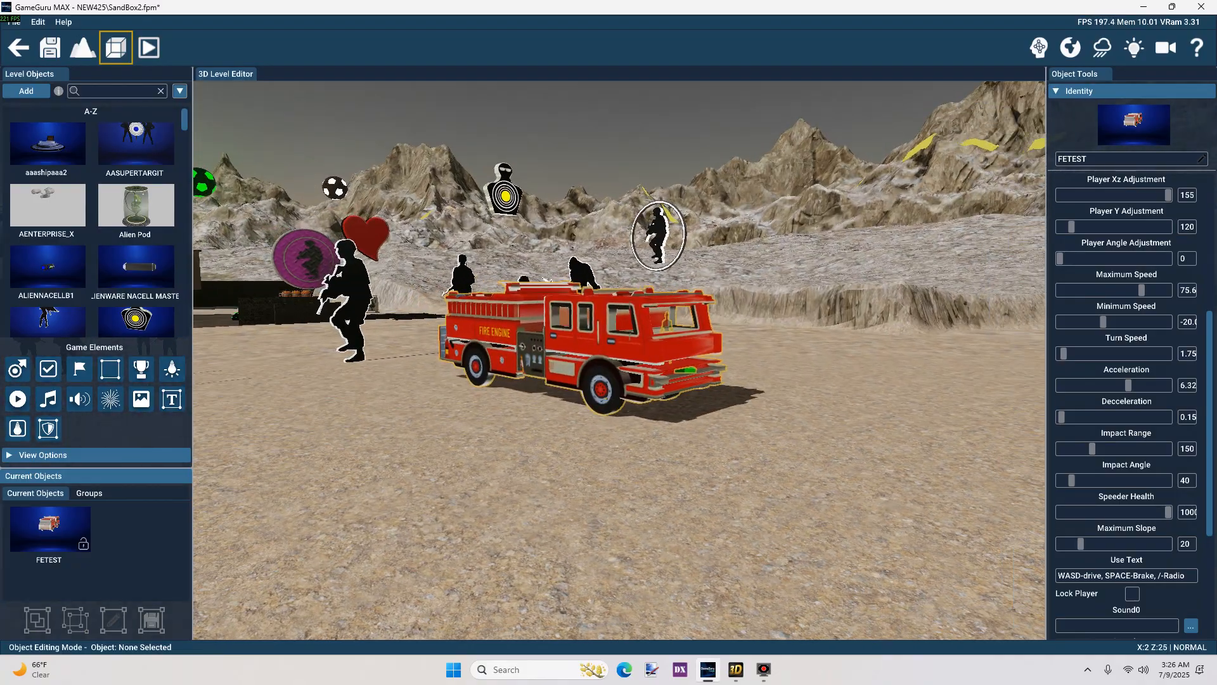
pyautogui.click(149, 48)
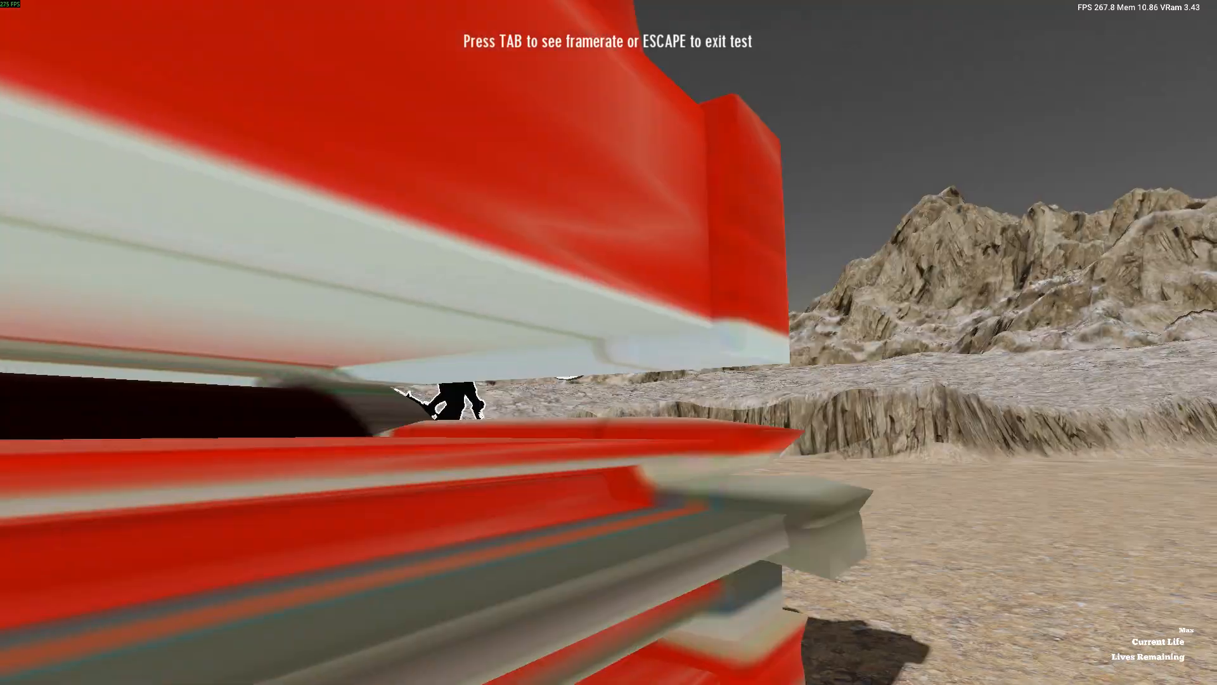
pyautogui.press('w')
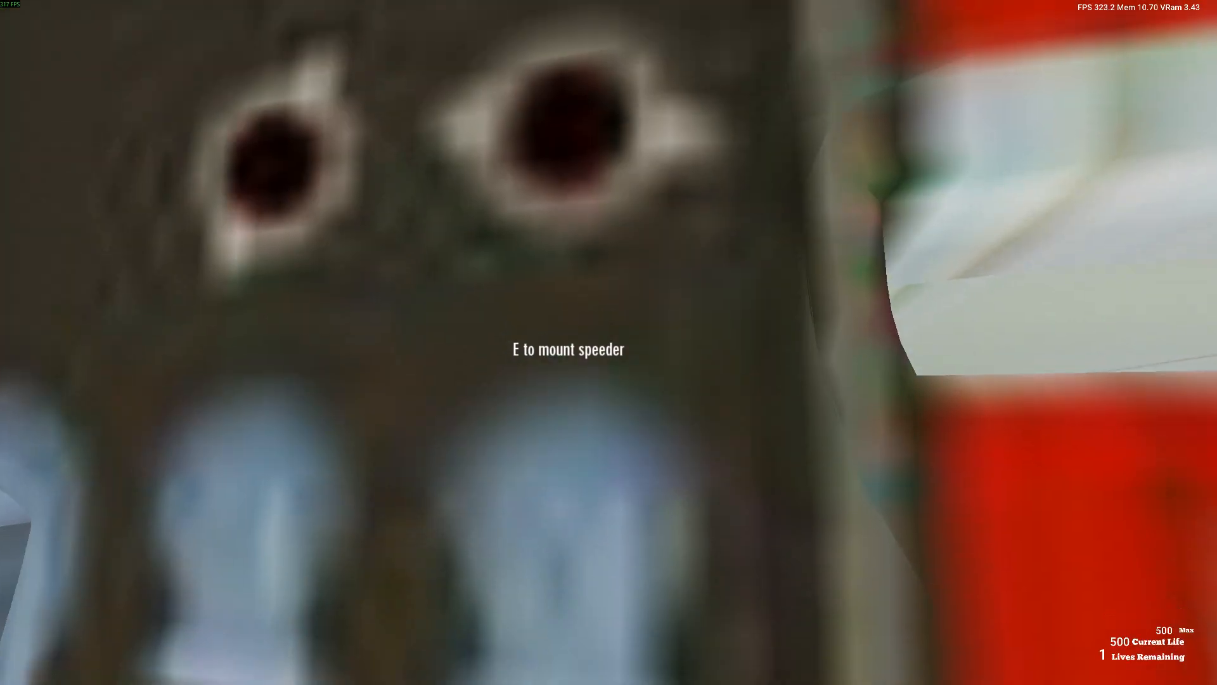
pyautogui.press('e')
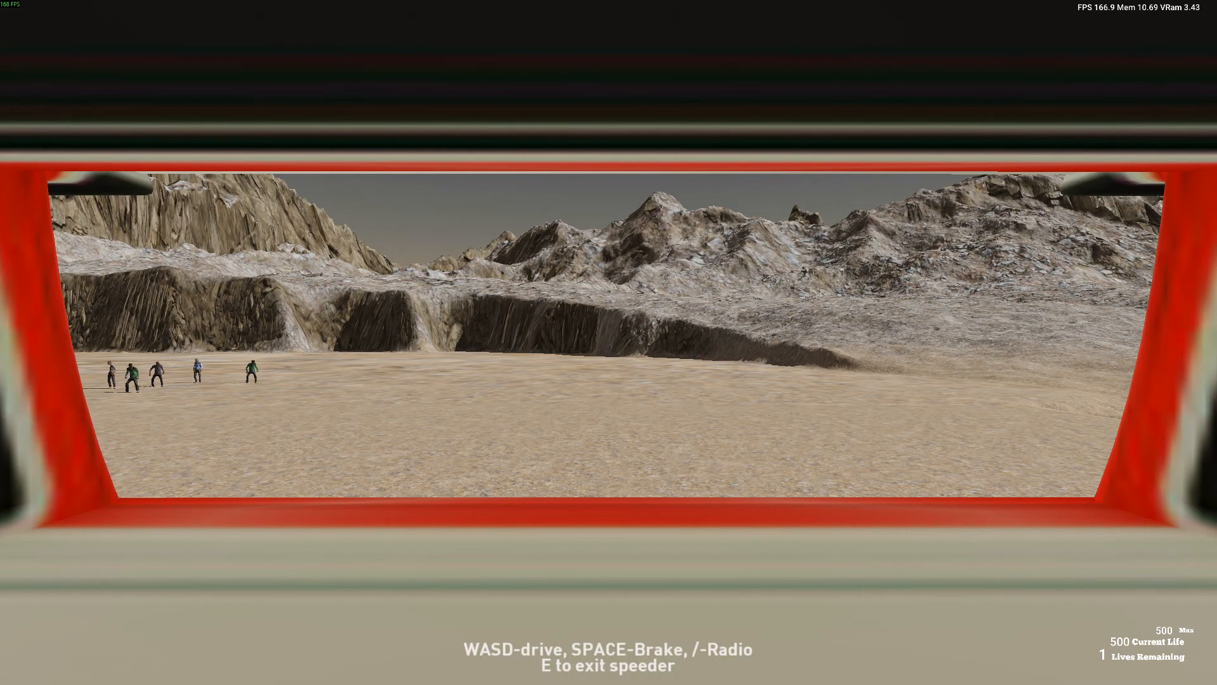
# Drive the fire engine toward the cliffs and turn it around while checking the view from inside the cab
pyautogui.press('w')
pyautogui.press('a')
pyautogui.press('w')
pyautogui.press('a')
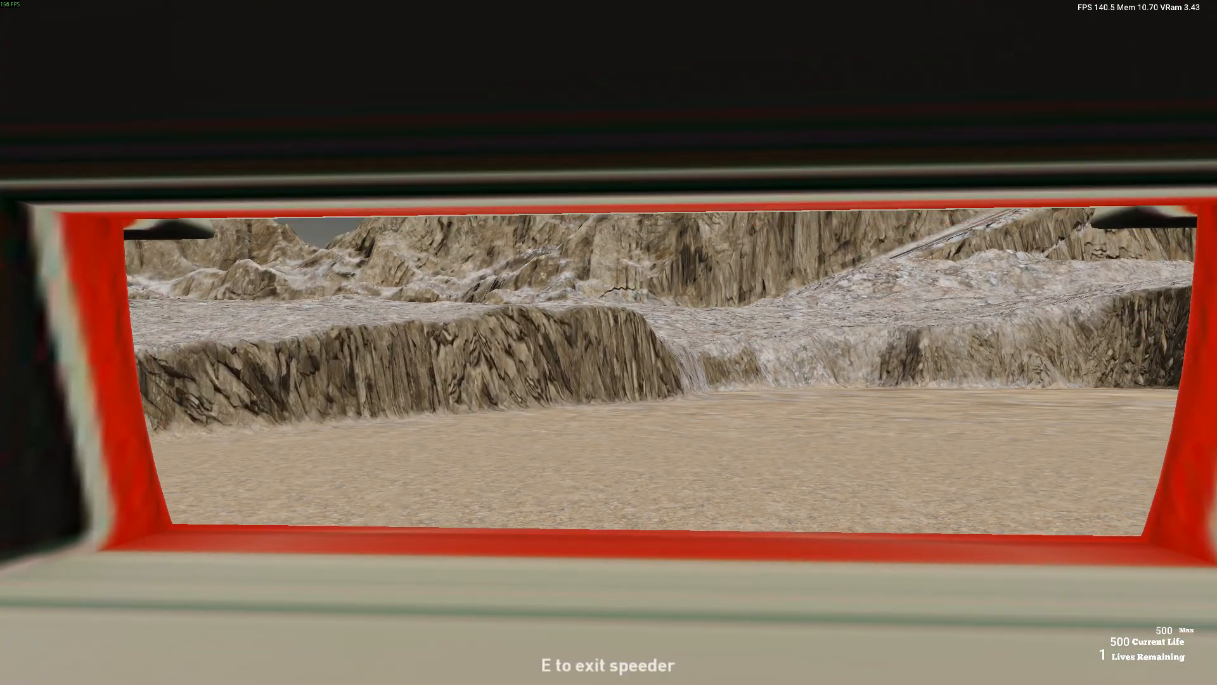
pyautogui.press('w')
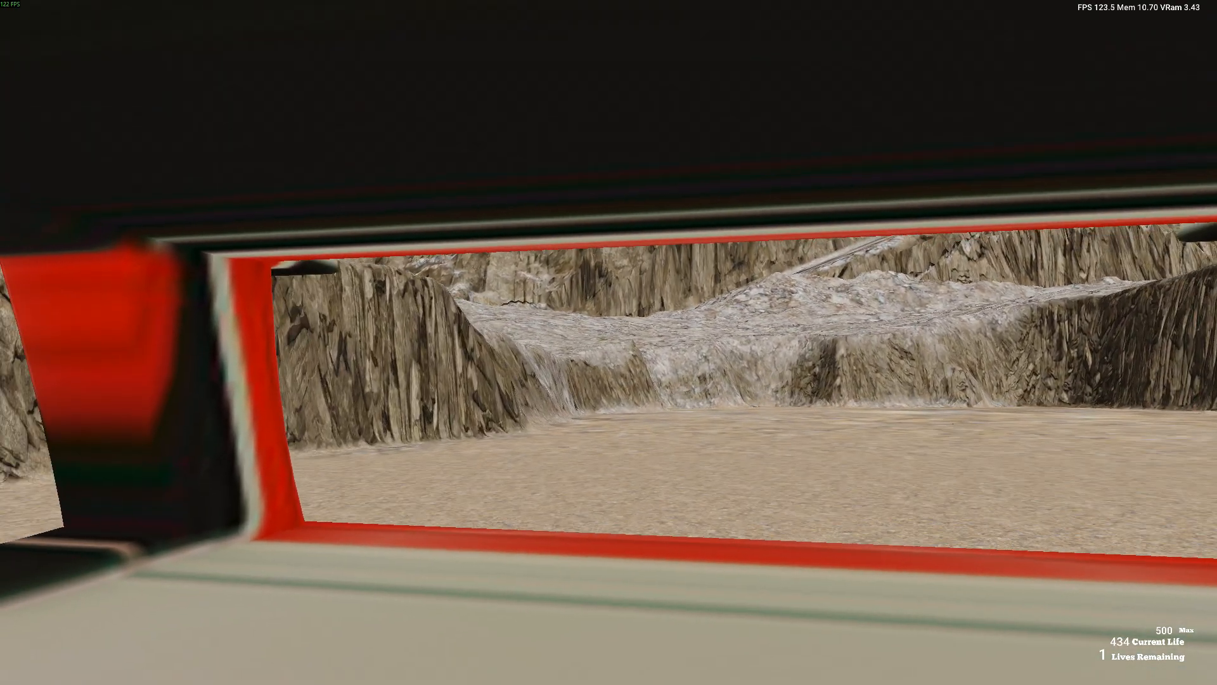
pyautogui.press('d')
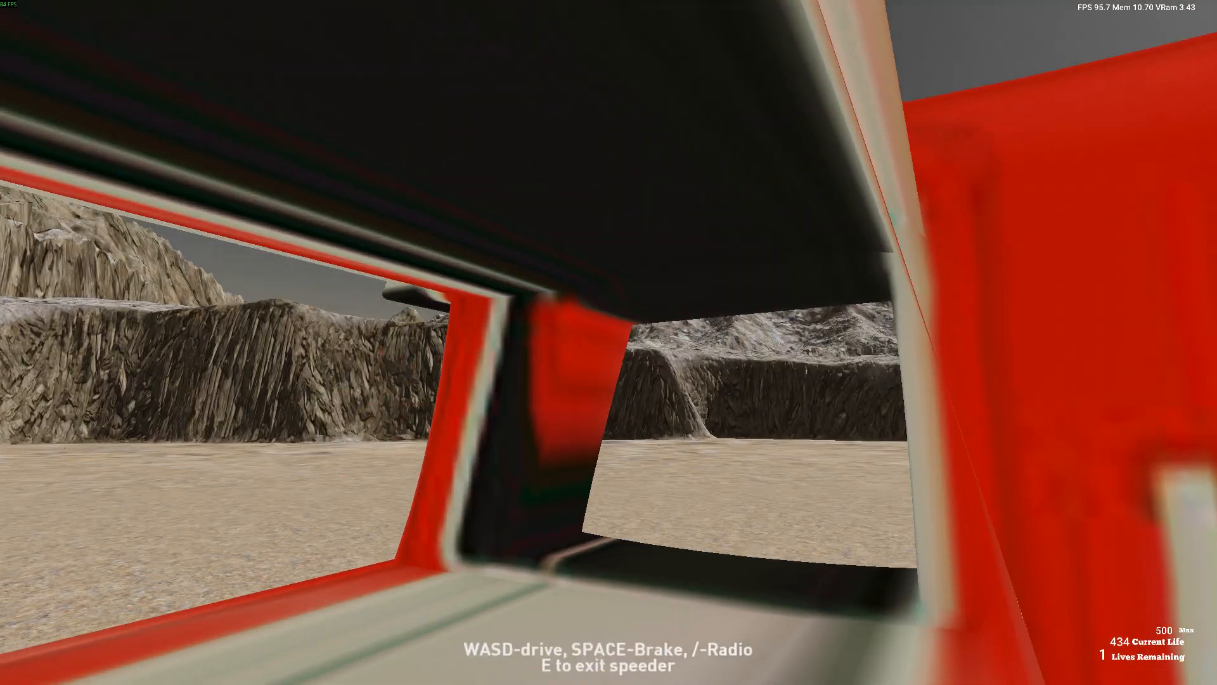
pyautogui.press('d')
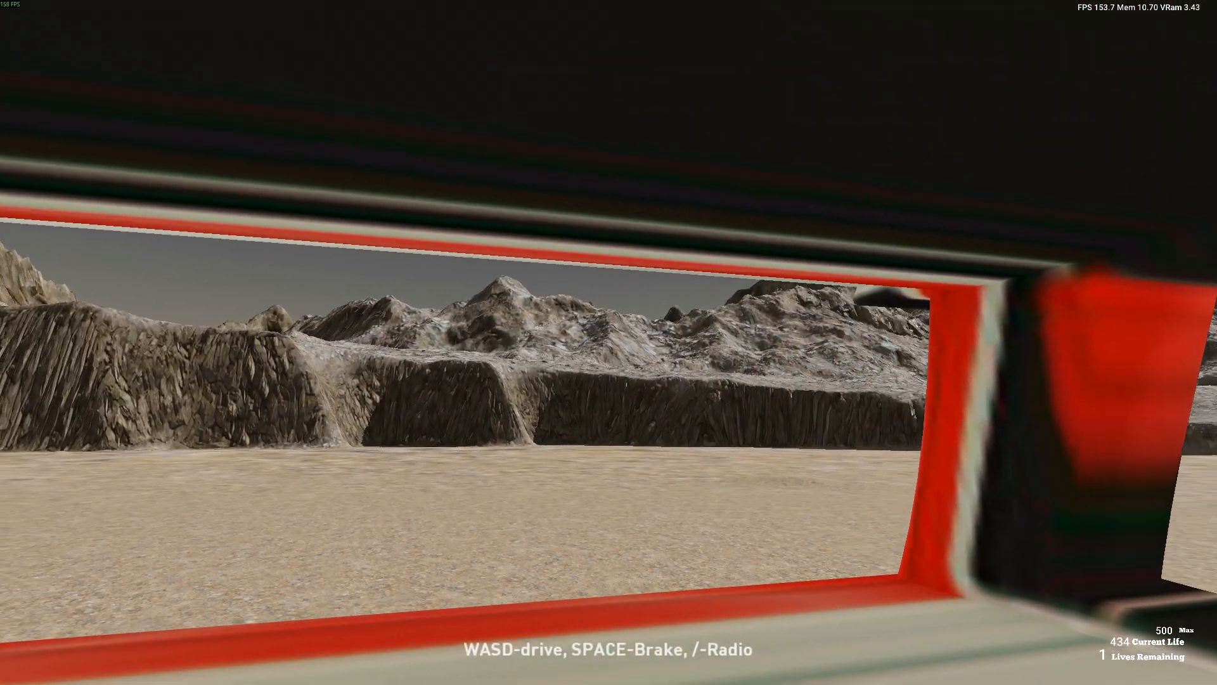
# Steer the fire engine around the desert past the target figures and up to the group of zombies
pyautogui.press('a')
pyautogui.press('d')
pyautogui.press('d')
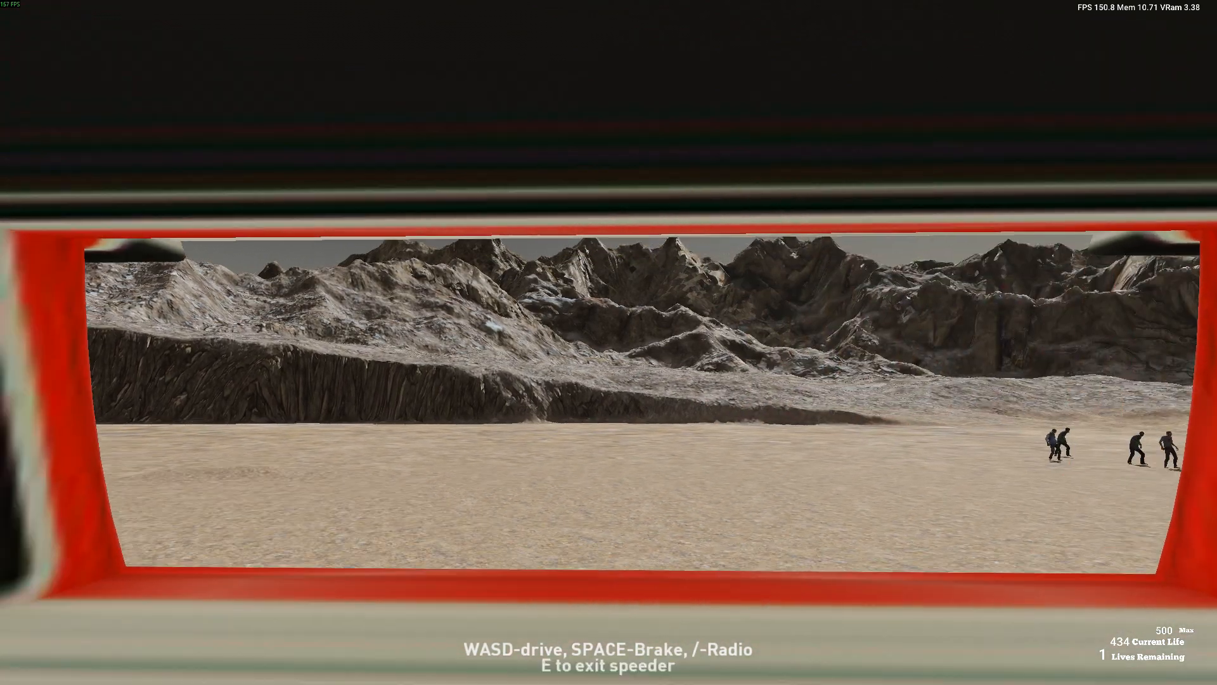
pyautogui.press('d')
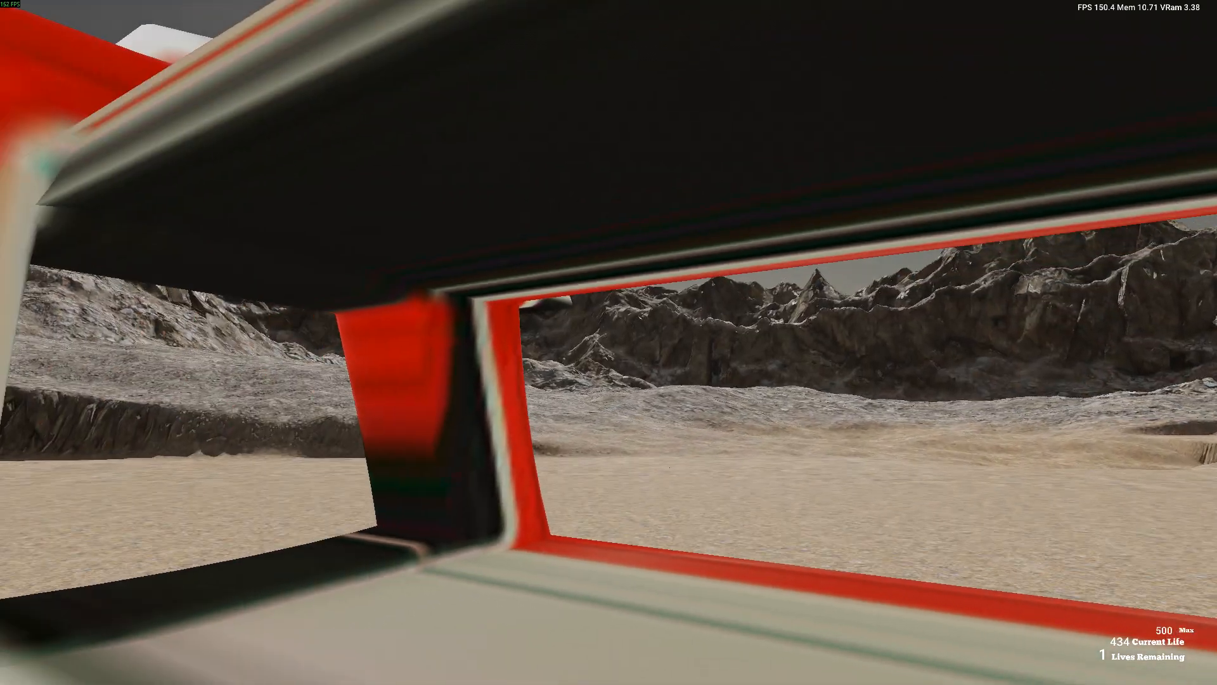
pyautogui.press('d')
pyautogui.press('d')
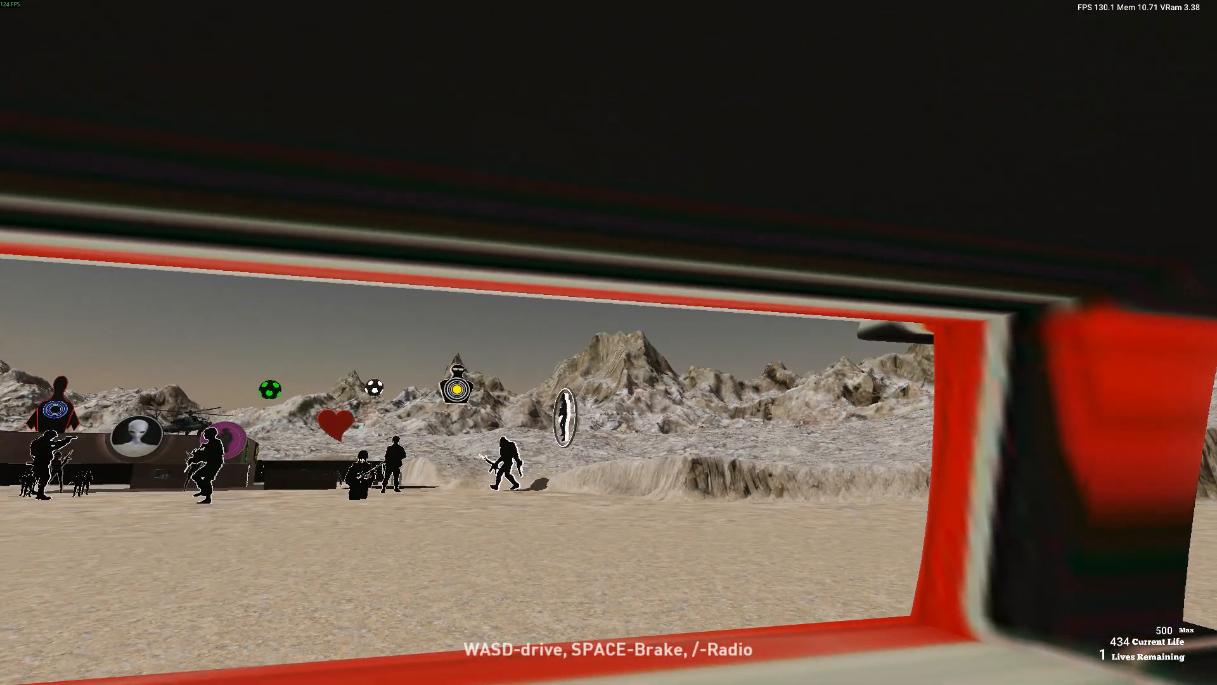
pyautogui.press('d')
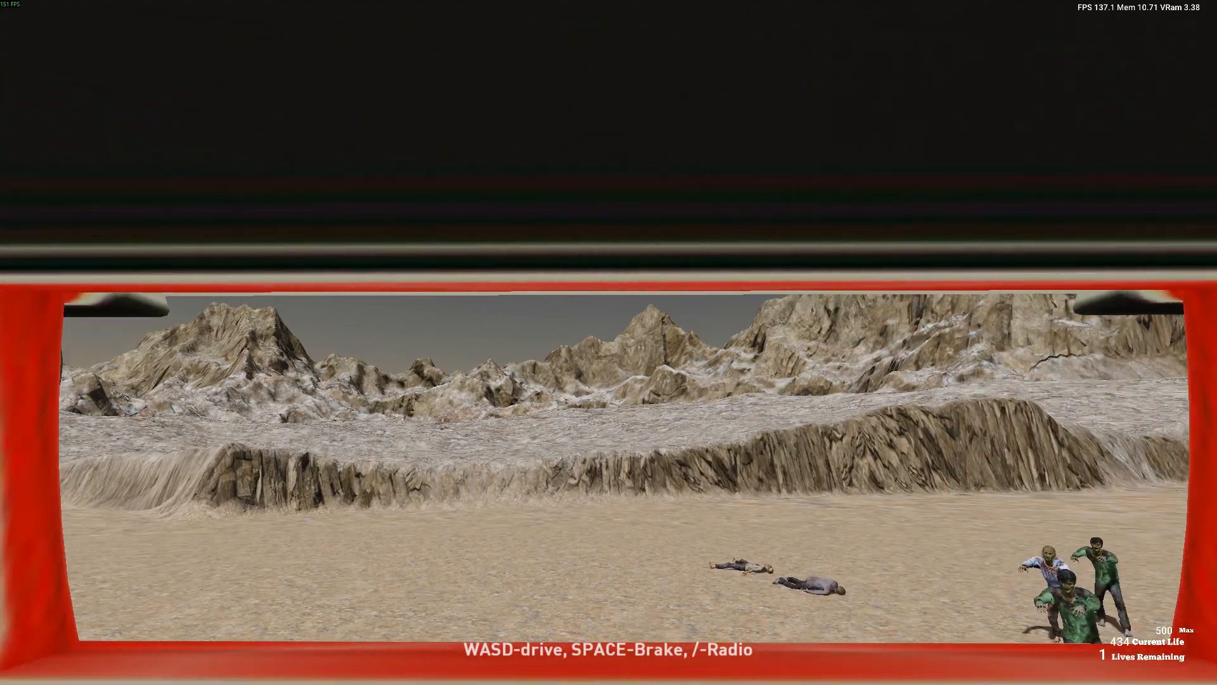
# Exit the fire engine beside the zombies, back away, and walk along its side around to the rear
pyautogui.press('e')
pyautogui.press('s')
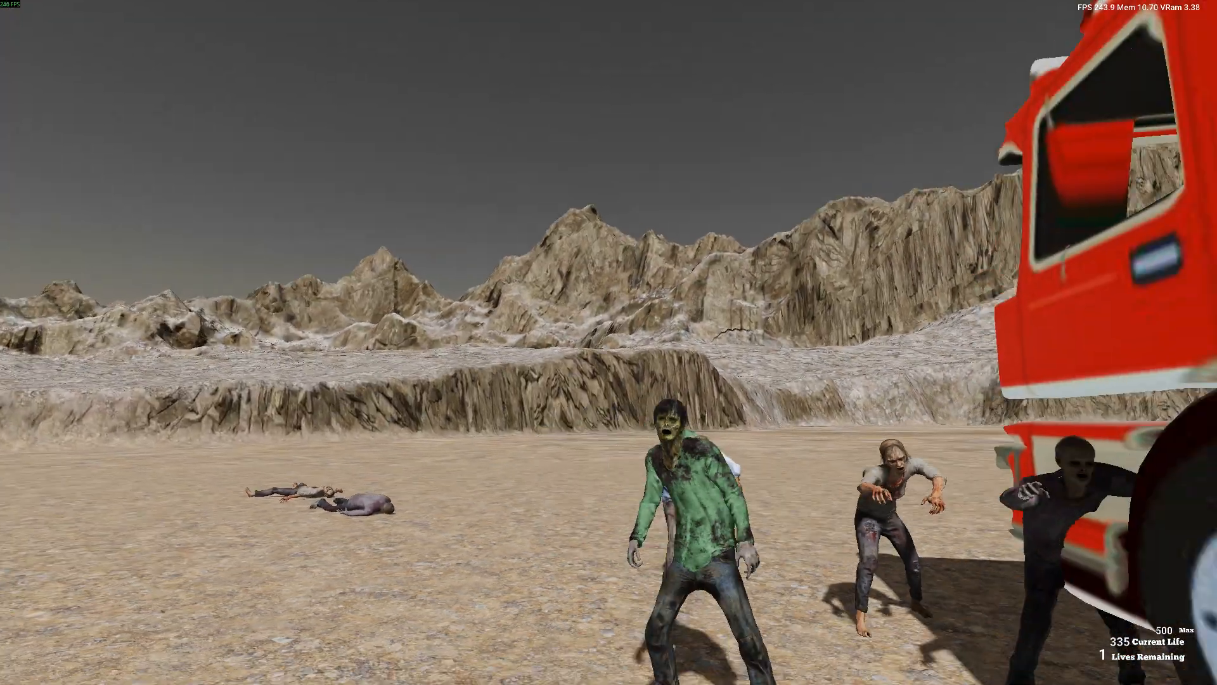
pyautogui.press('s')
pyautogui.press('s')
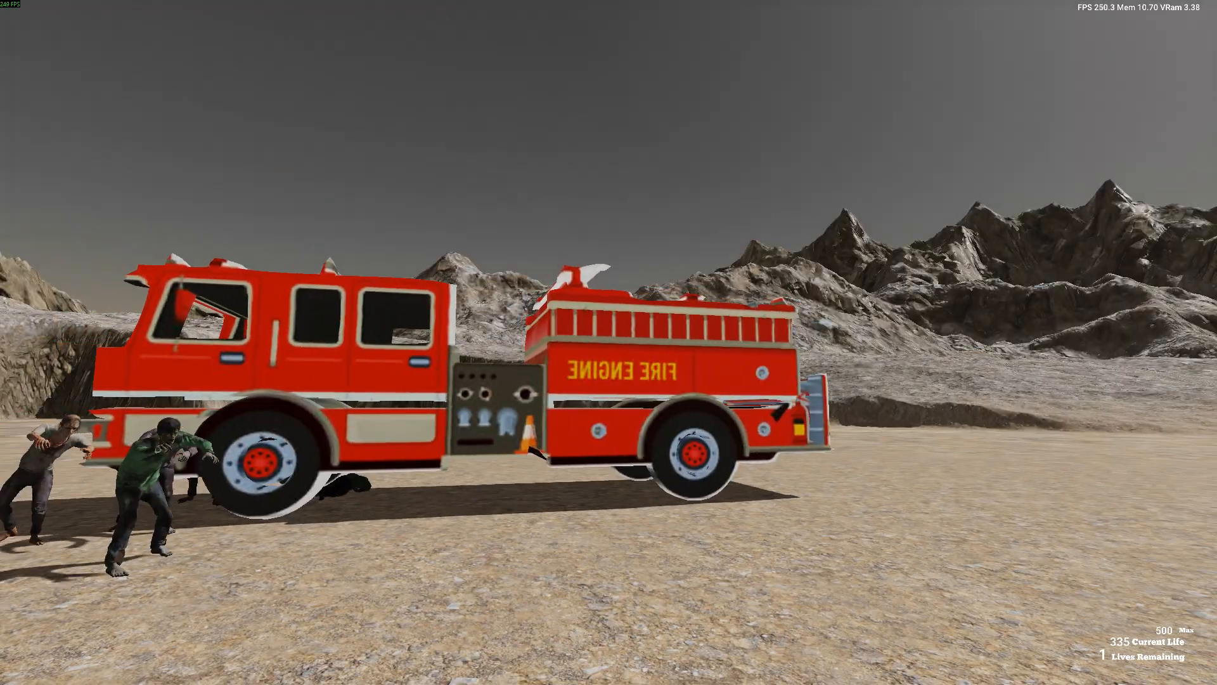
pyautogui.press('w')
pyautogui.press('d')
pyautogui.press('w')
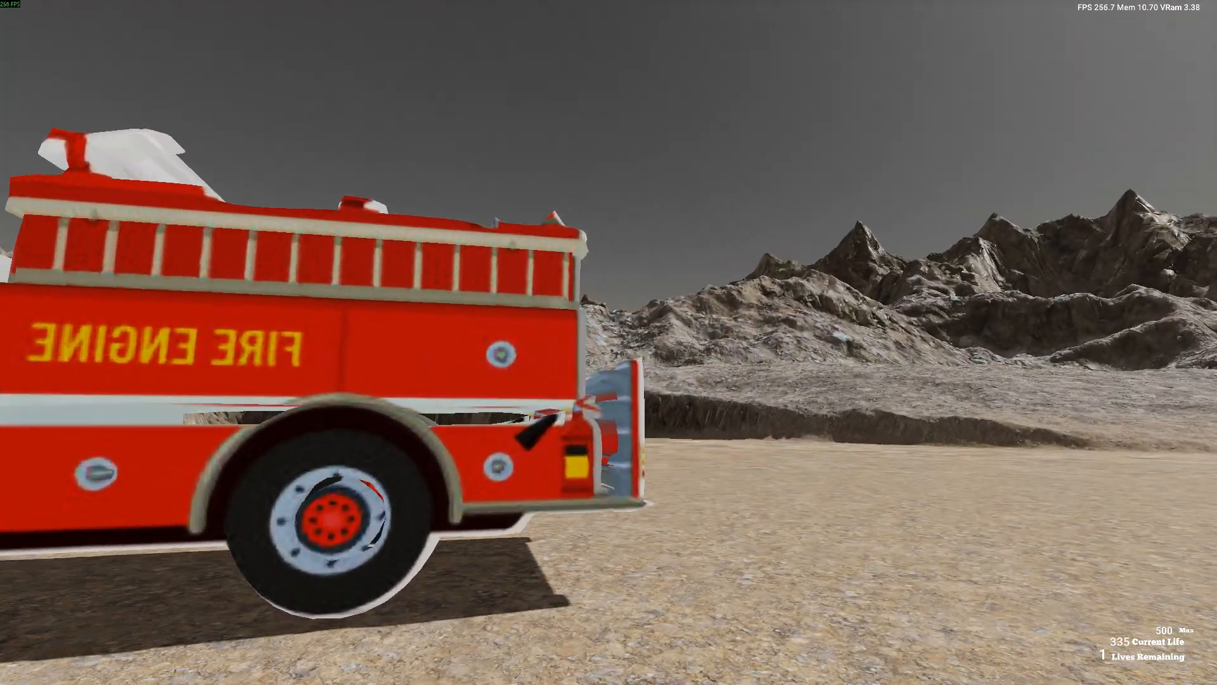
pyautogui.press('w')
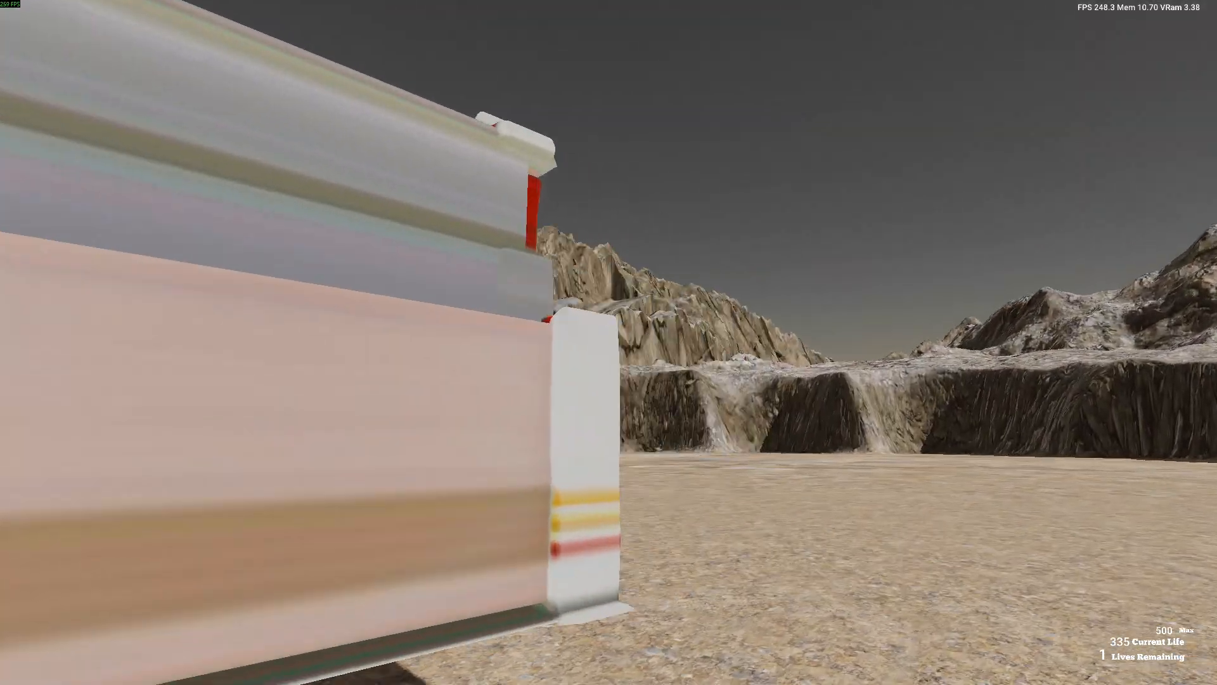
# Walk up to the fire engine's pump panel, back away from it, and move around toward the front bumper
pyautogui.press('w')
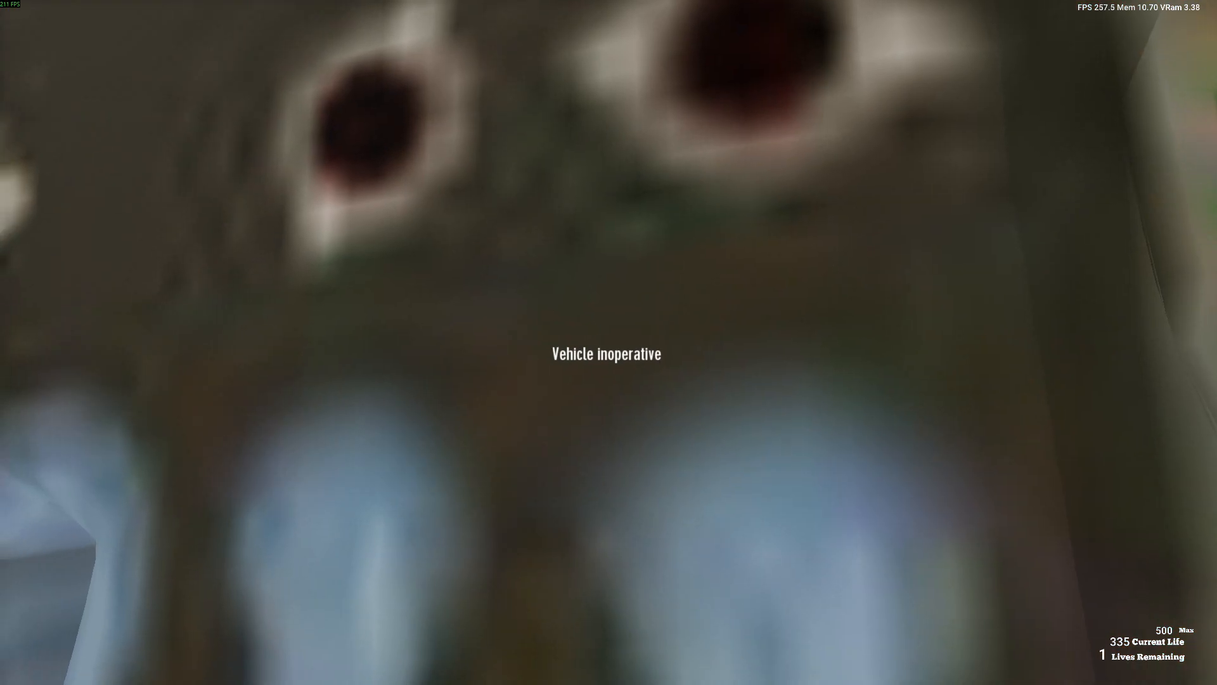
pyautogui.press('s')
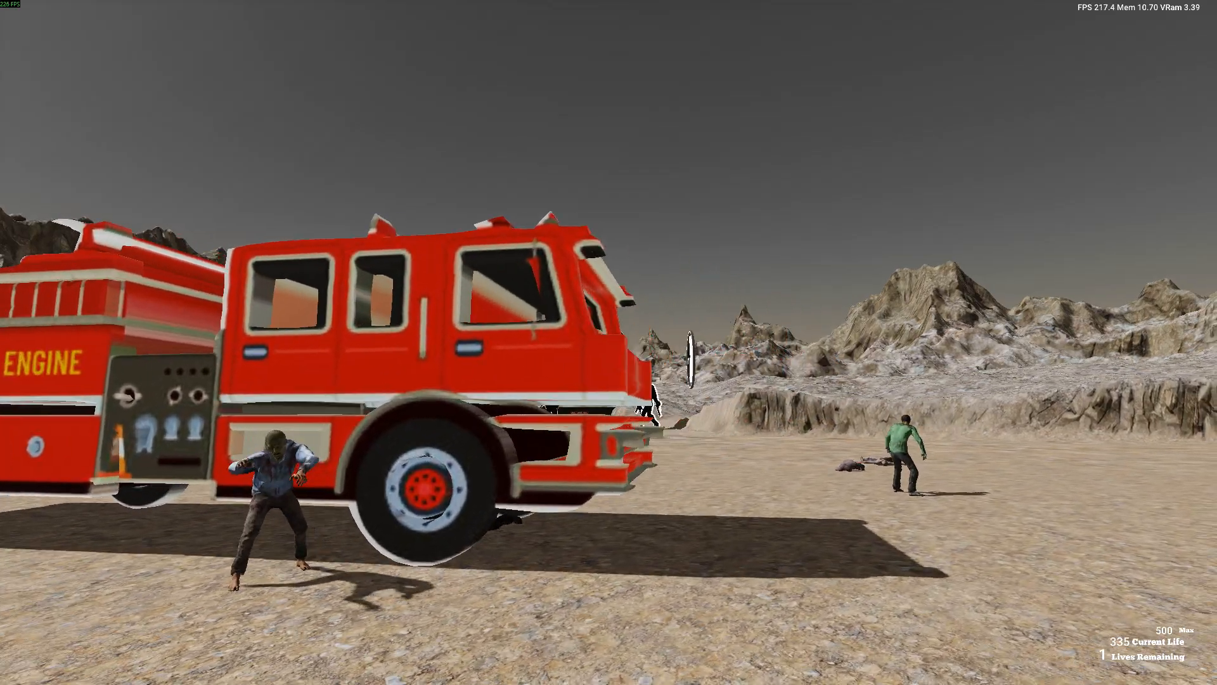
pyautogui.press('d')
pyautogui.press('w')
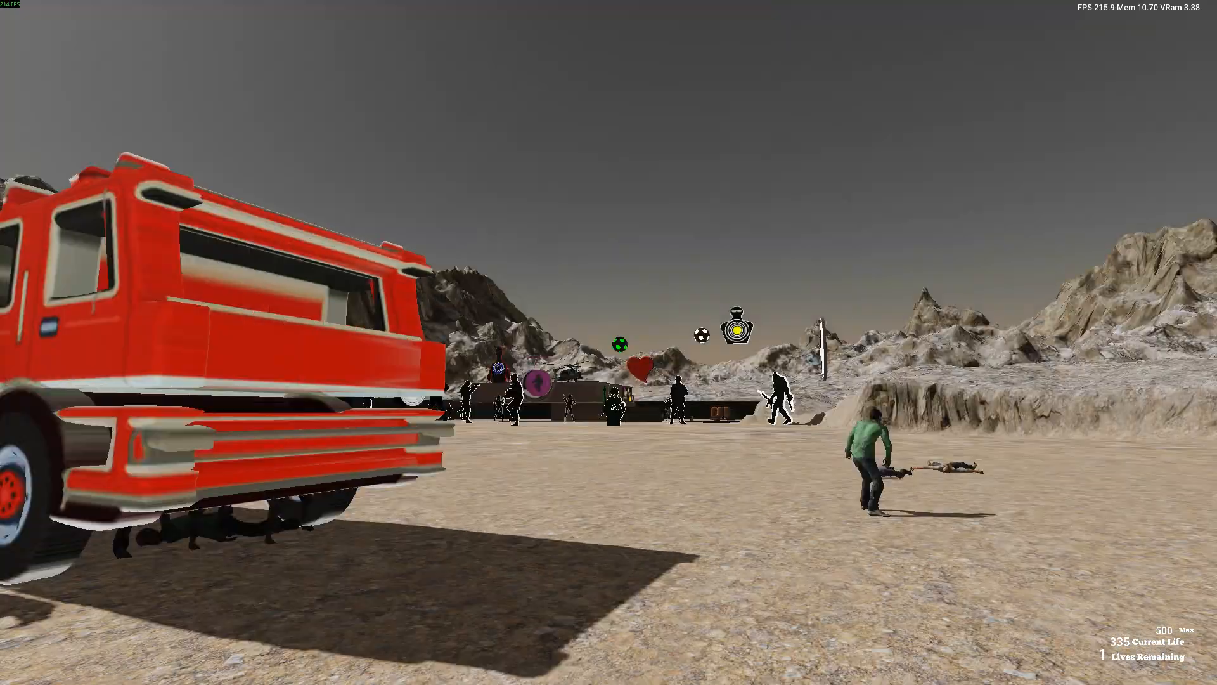
# Walk back along the fire engine's side past the zombies and circle around its rear to view it from a distance
pyautogui.press('a')
pyautogui.press('a')
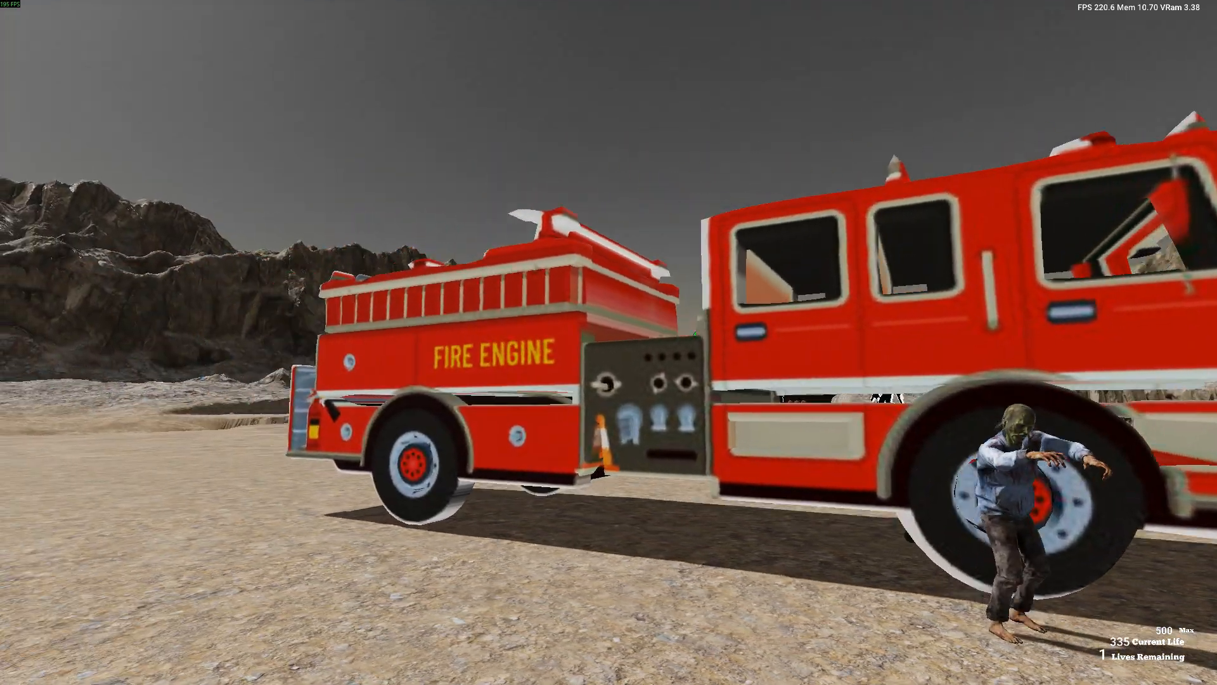
pyautogui.press('w')
pyautogui.press('a')
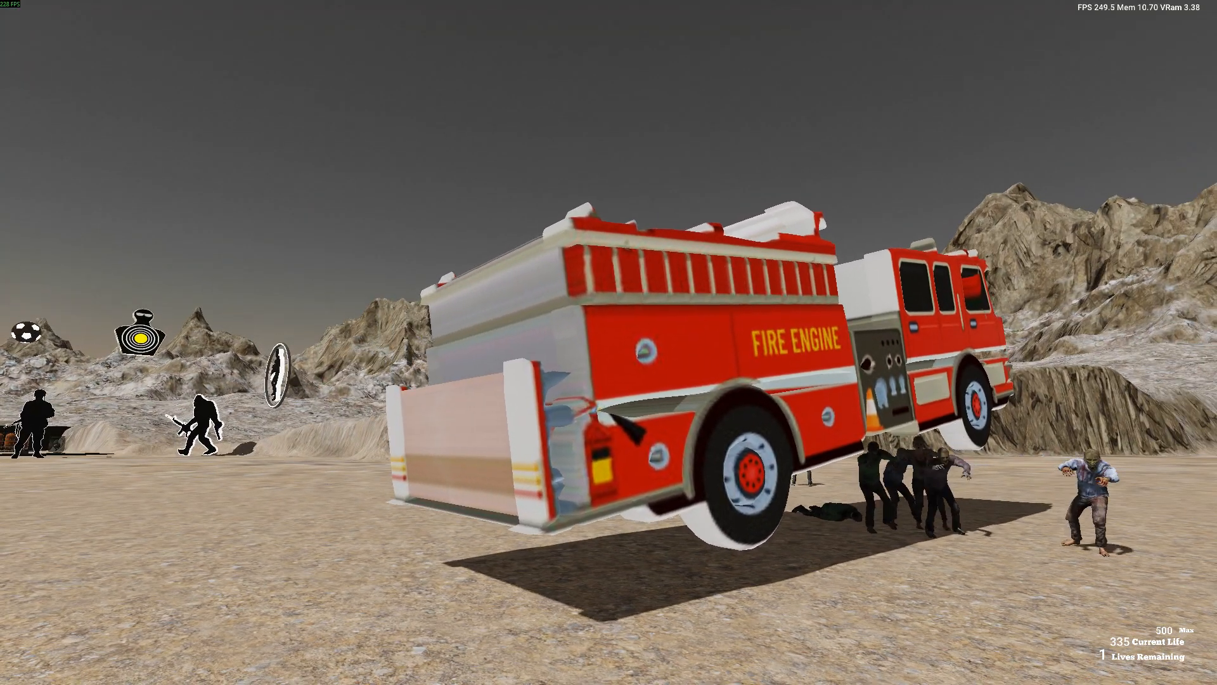
pyautogui.press('a')
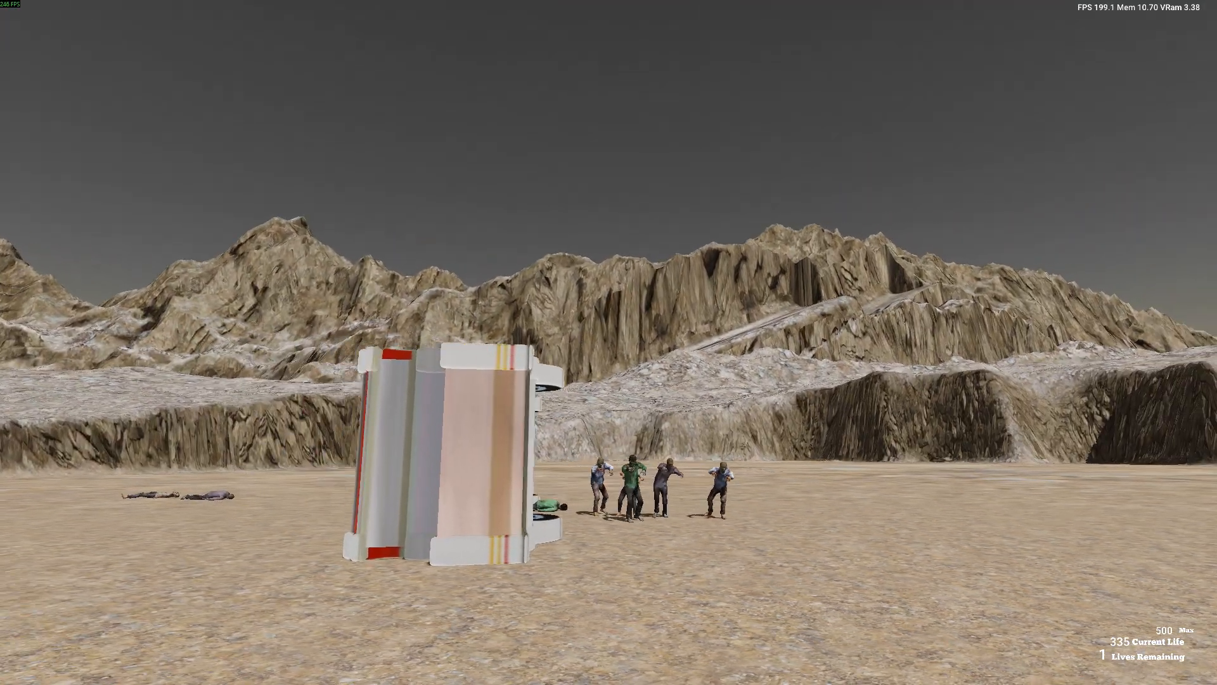
pyautogui.press('a')
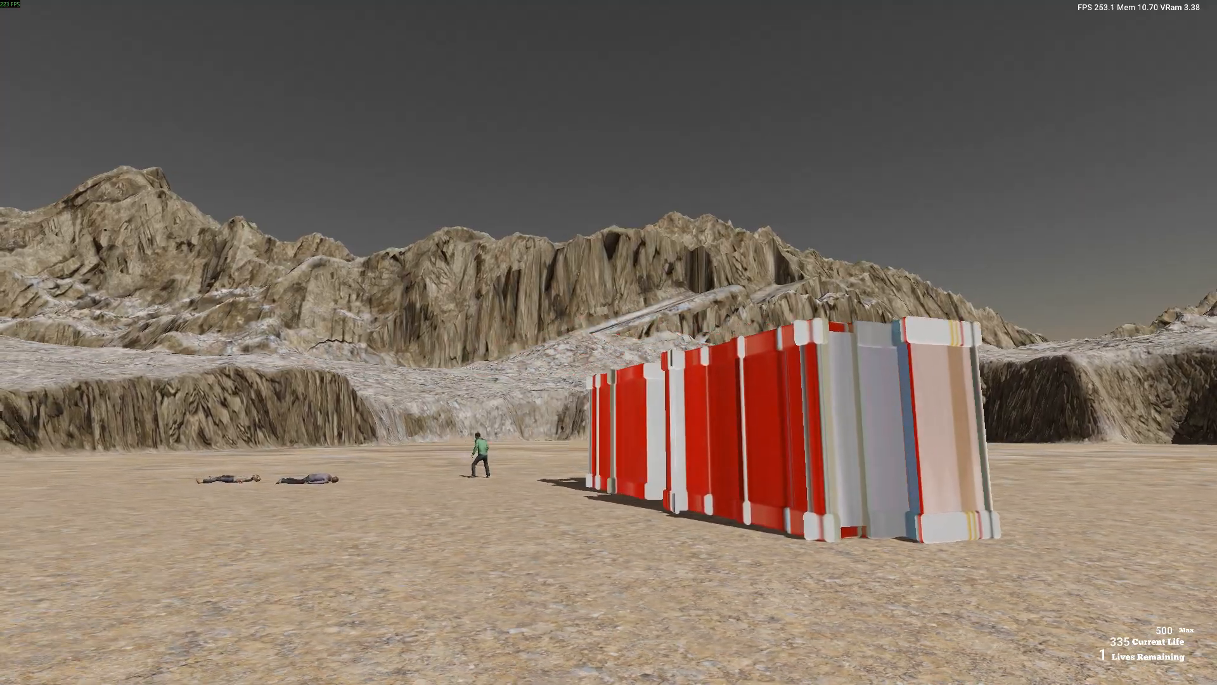